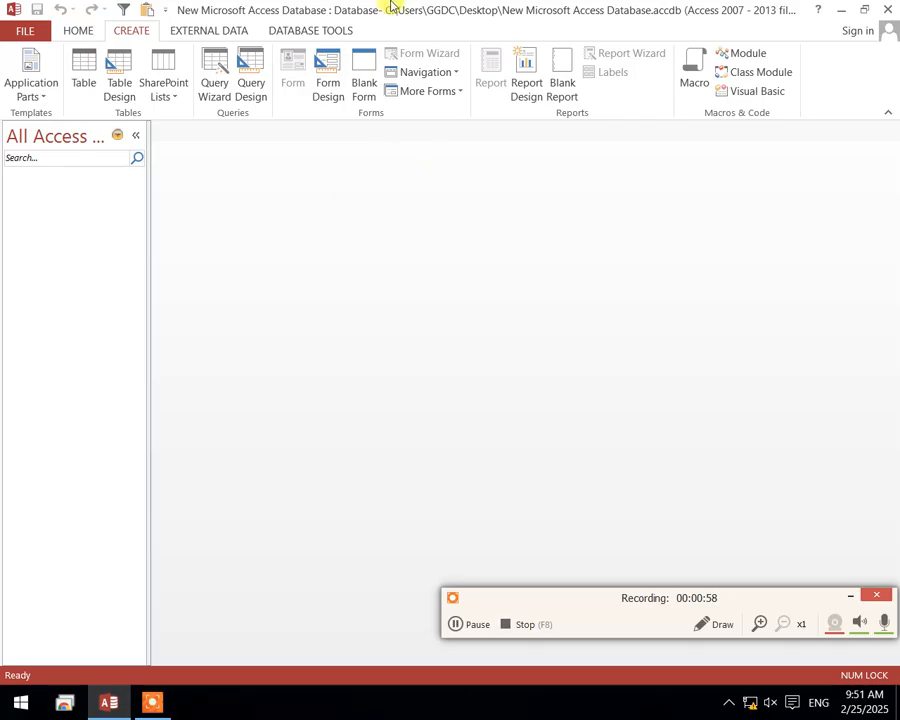
Create a new blank table and save it under the name Table1
click(80, 67)
right_click(178, 130)
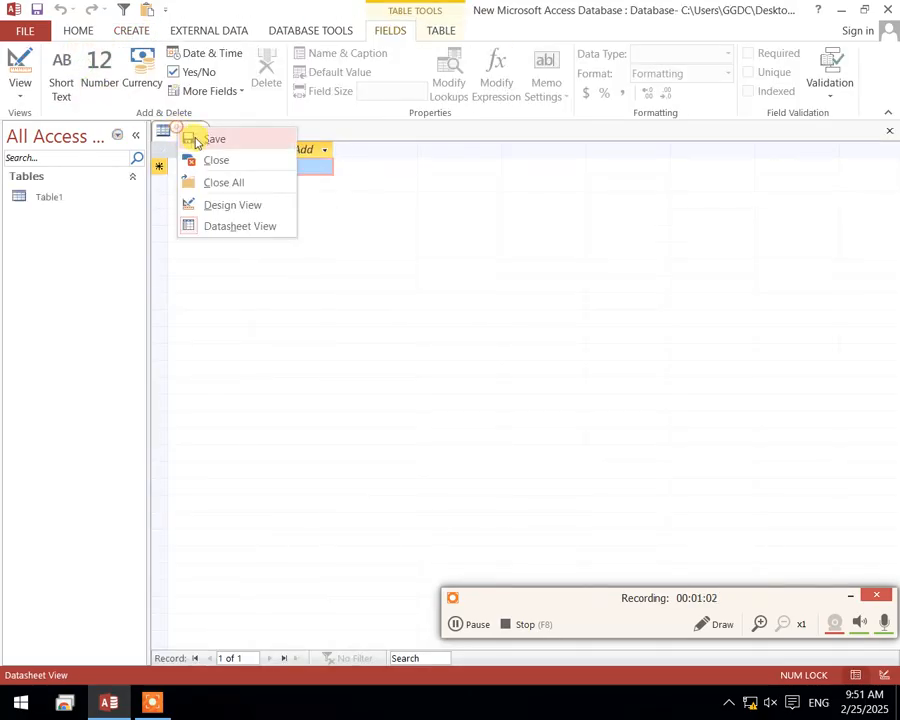
click(192, 136)
click(450, 278)
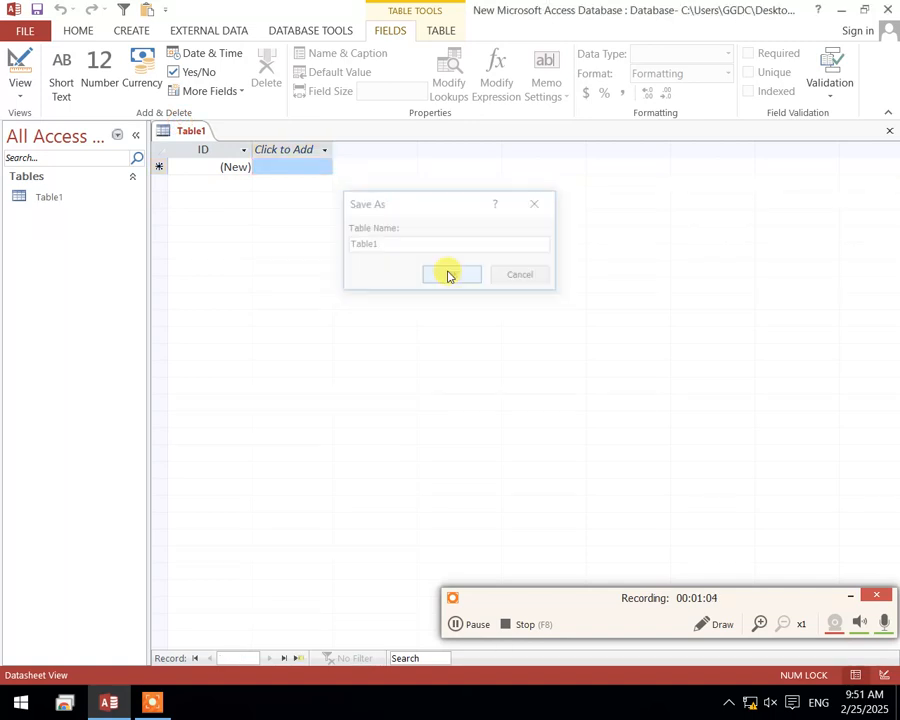
Switch Table1 to Design View and add a Short Text field named Namee below ID
right_click(204, 129)
click(260, 217)
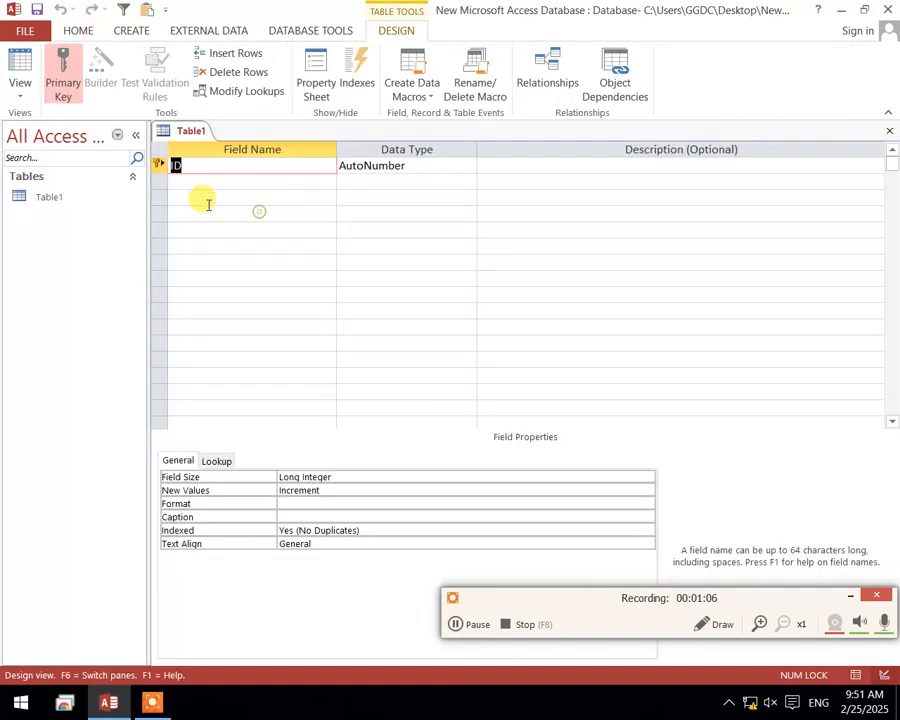
click(211, 181)
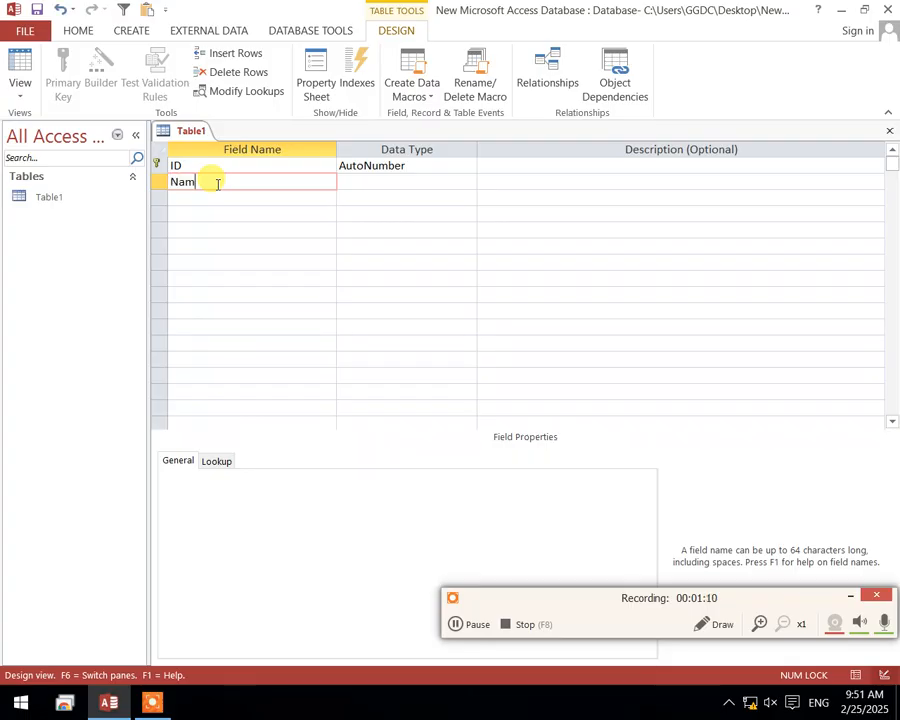
key(Tab)
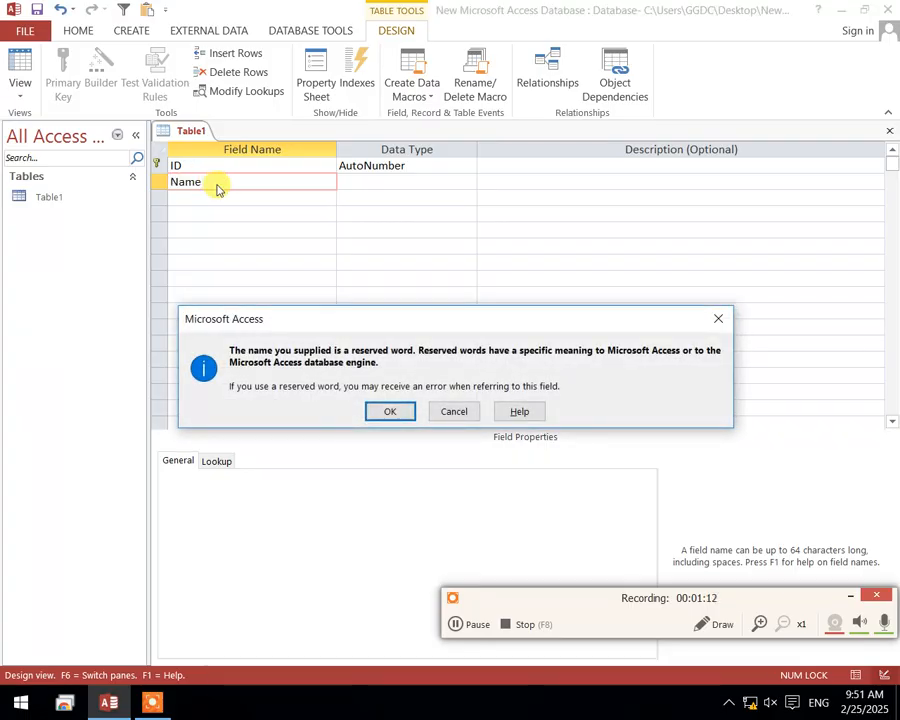
click(390, 411)
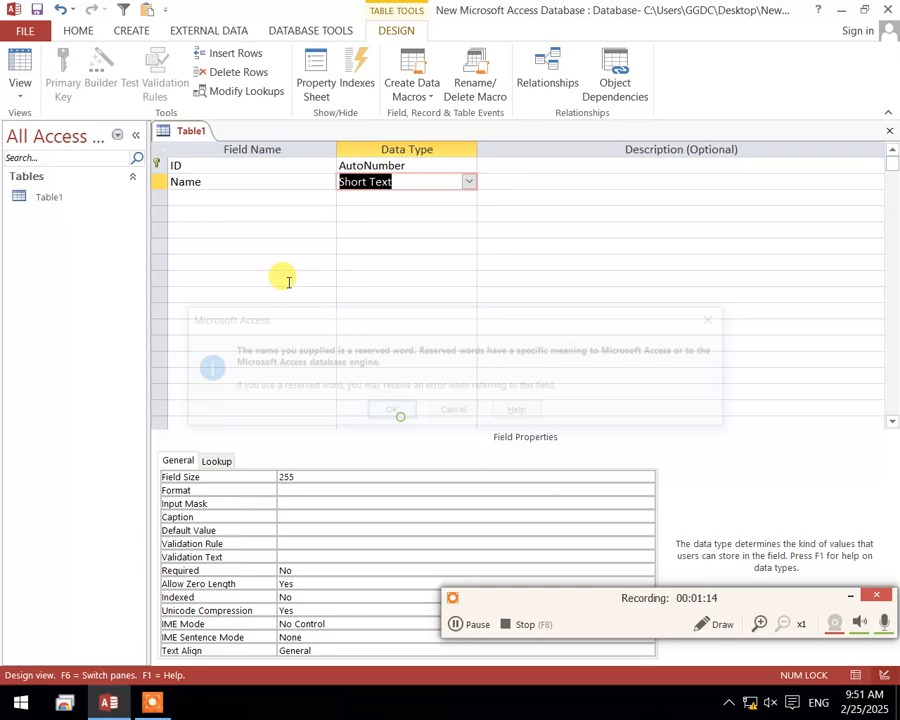
click(210, 182)
Add a field named RollNumber below Namee and set its data type to Number
click(216, 197)
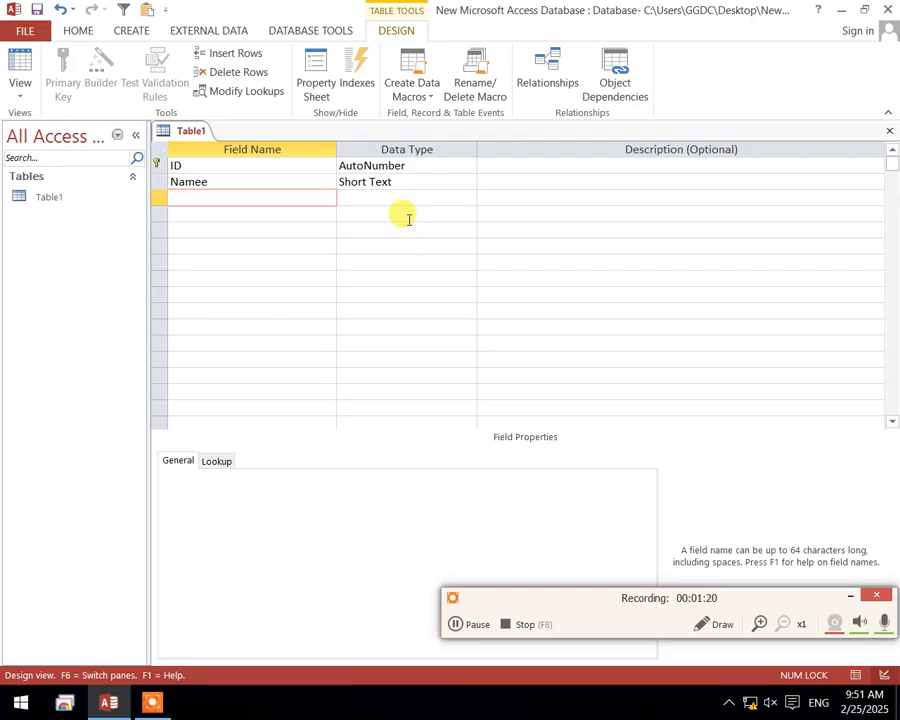
text(RollNumber)
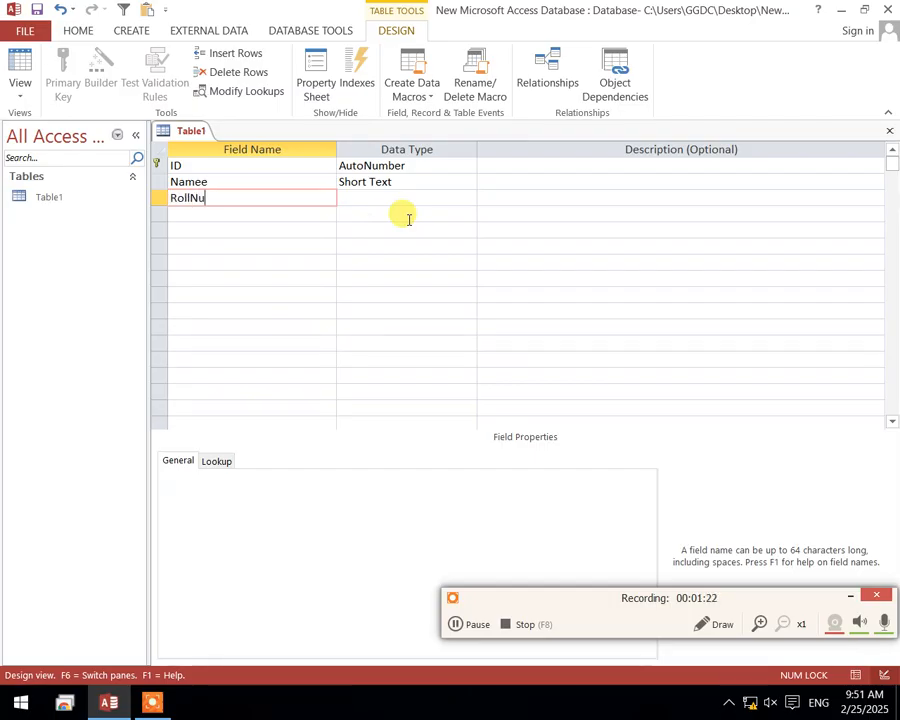
key(Tab)
text(n)
key(BackSpace)
key(BackSpace)
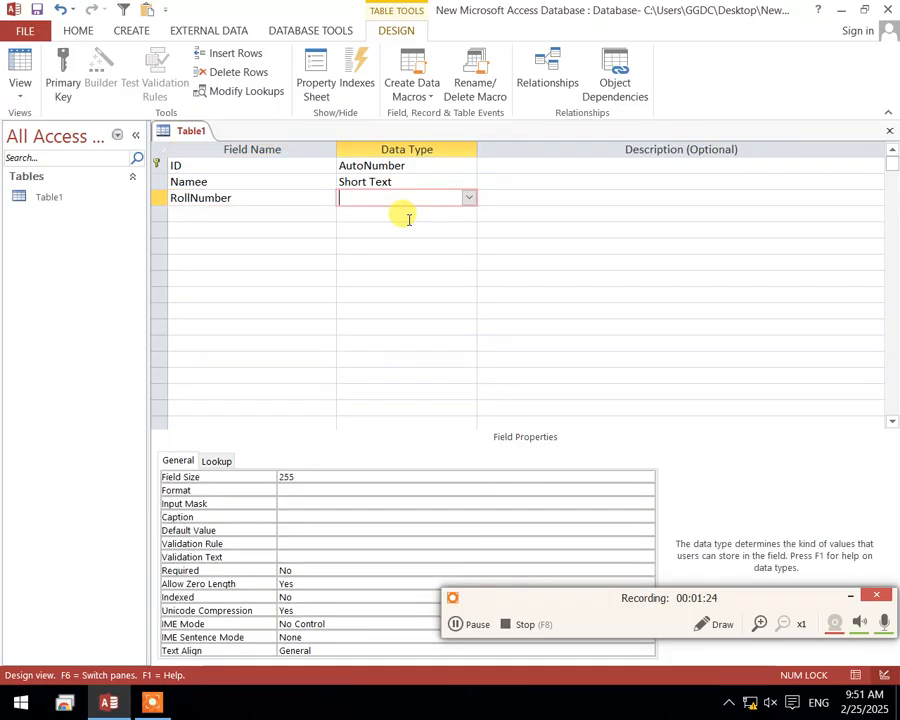
key(Tab)
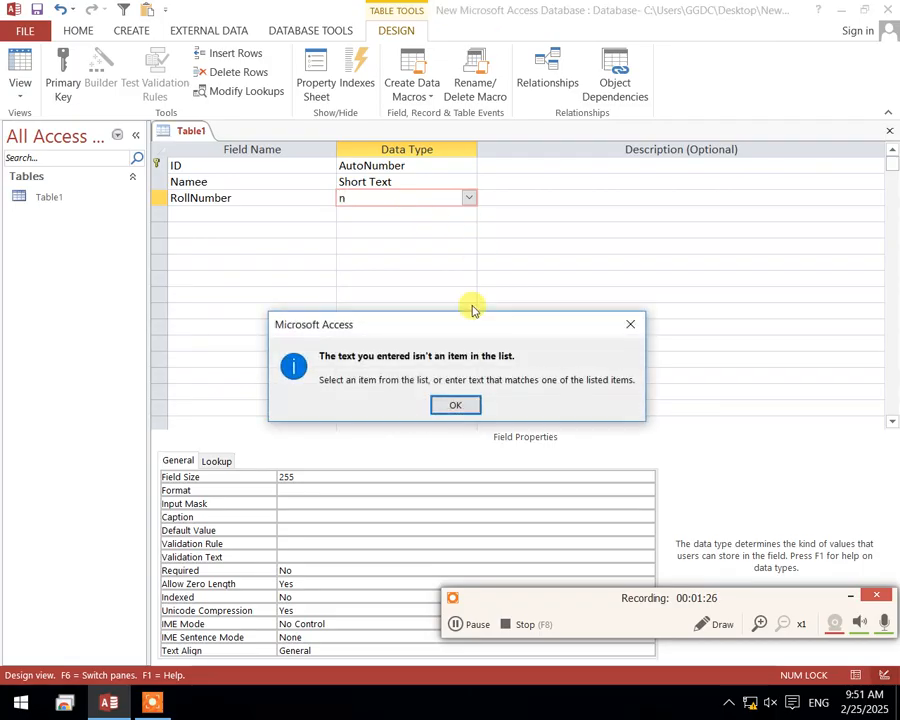
click(454, 400)
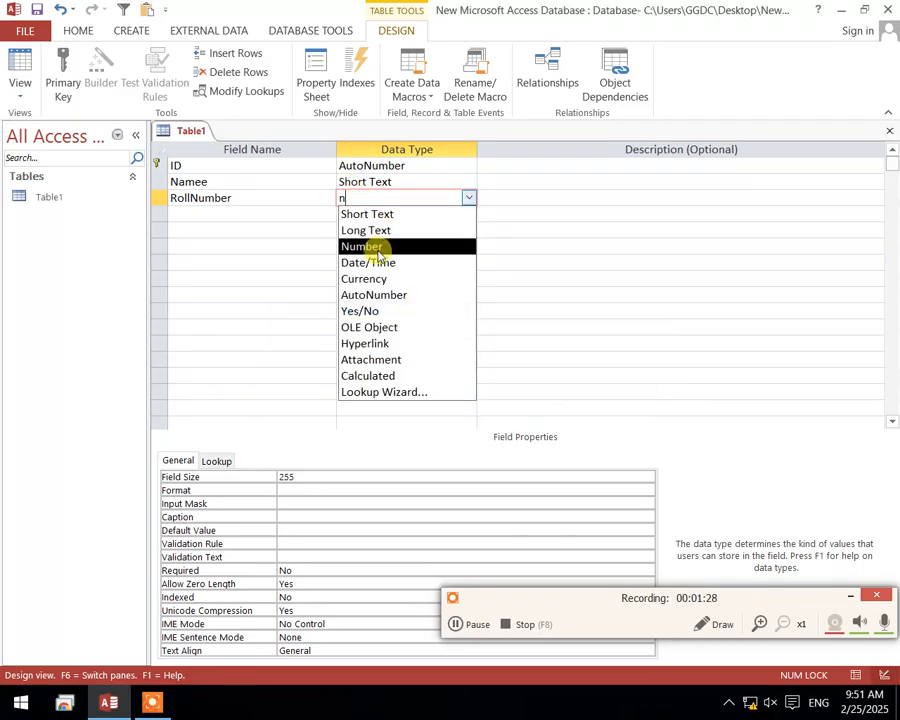
click(378, 247)
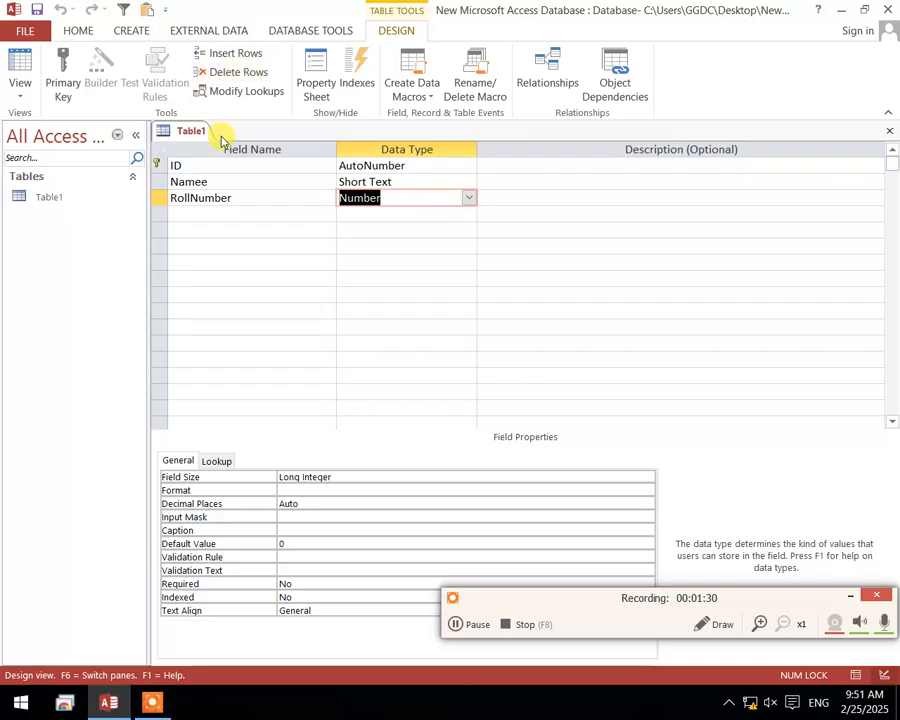
Save the Table1 design and show the table in Datasheet View
right_click(214, 134)
click(216, 140)
click(20, 62)
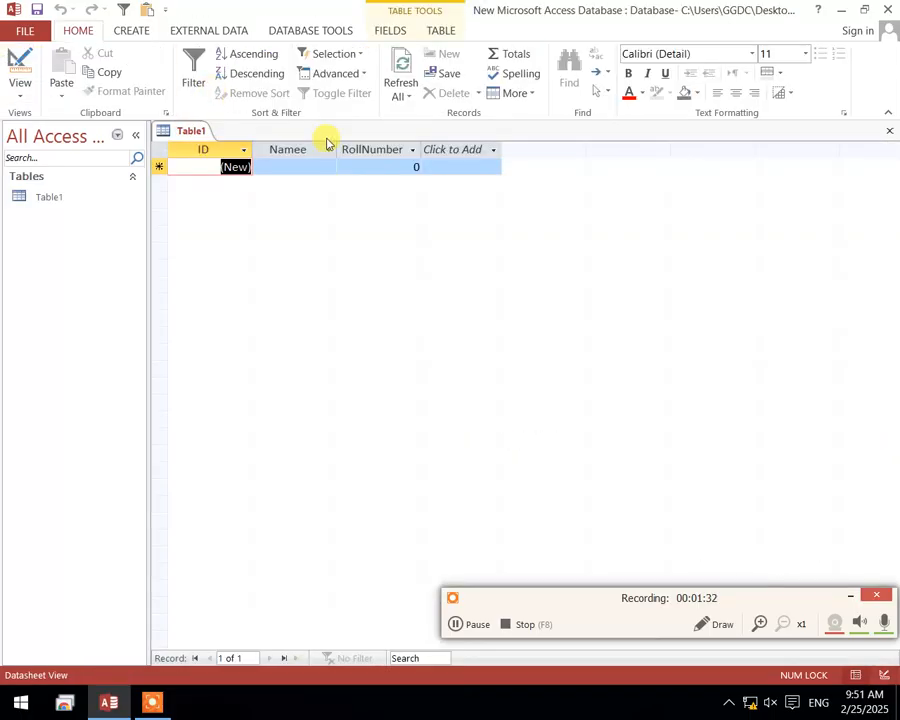
Highlight the Namee, RollNumber and ID columns in the datasheet and close Table1
drag(290, 149, 380, 149)
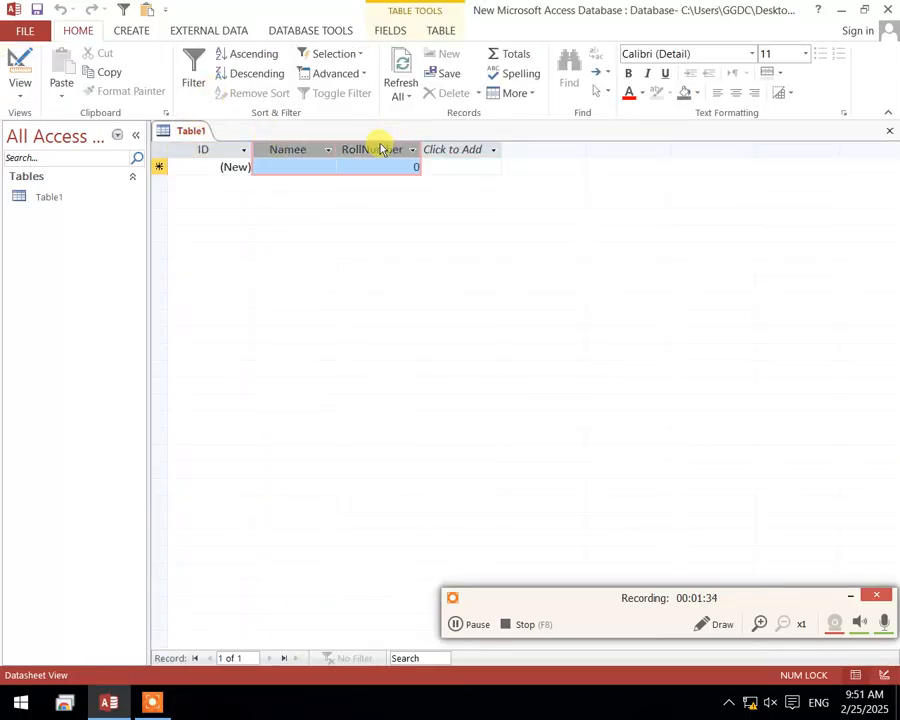
click(200, 149)
right_click(195, 127)
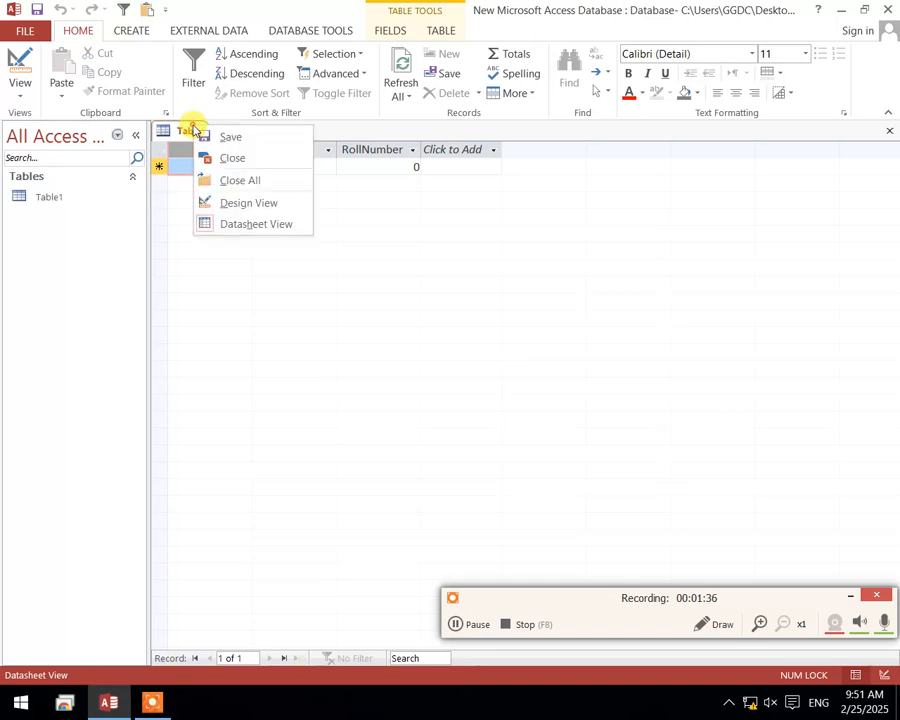
click(200, 129)
right_click(206, 132)
click(240, 165)
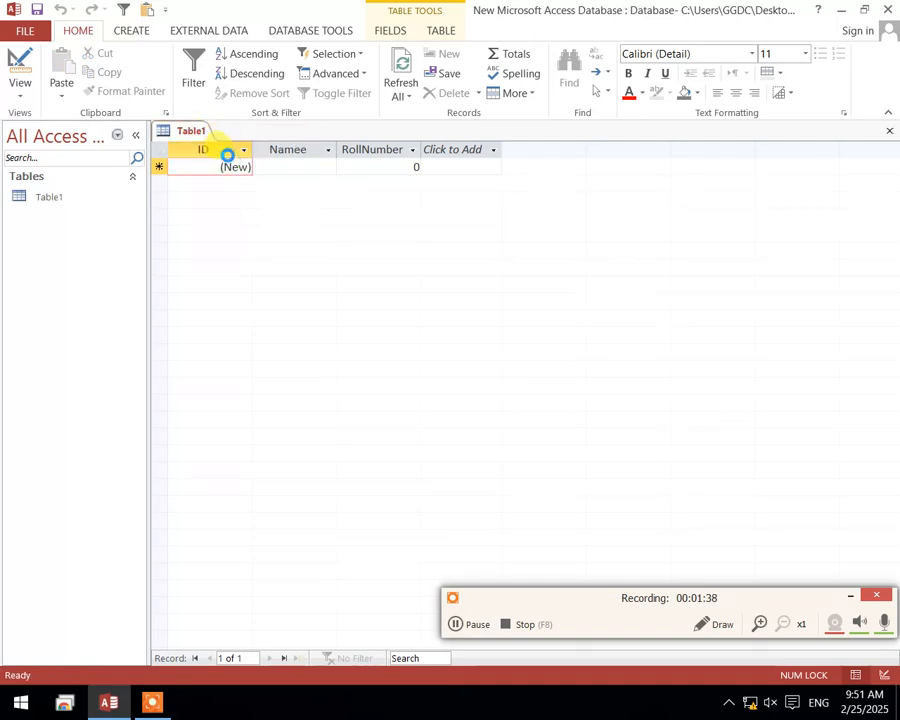
Draw red annotation arrows pointing to the Query Wizard and Query Design commands using the recorder's drawing tool
click(130, 33)
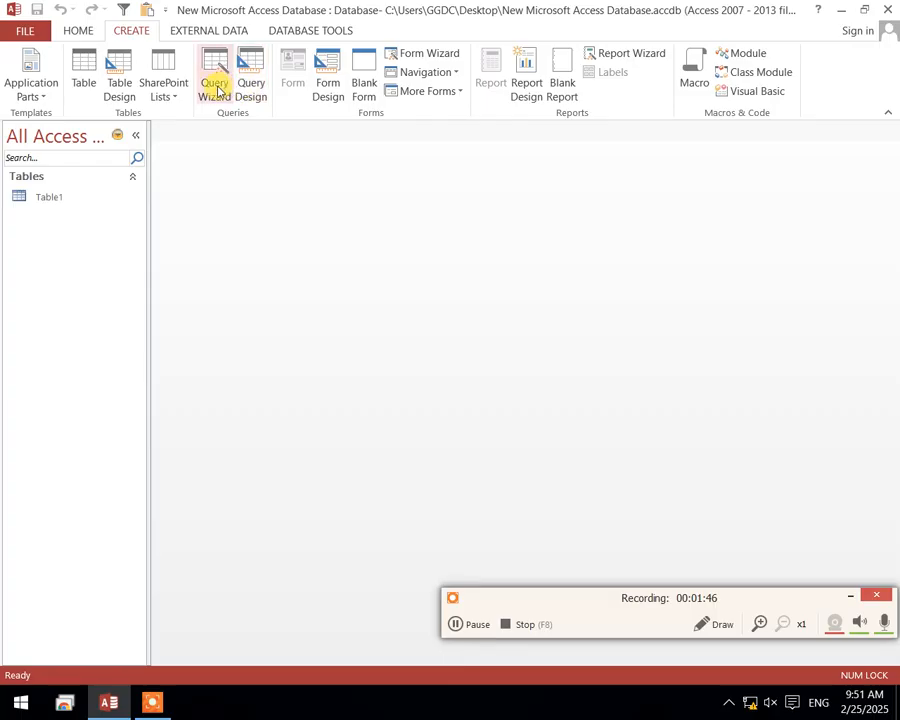
click(707, 624)
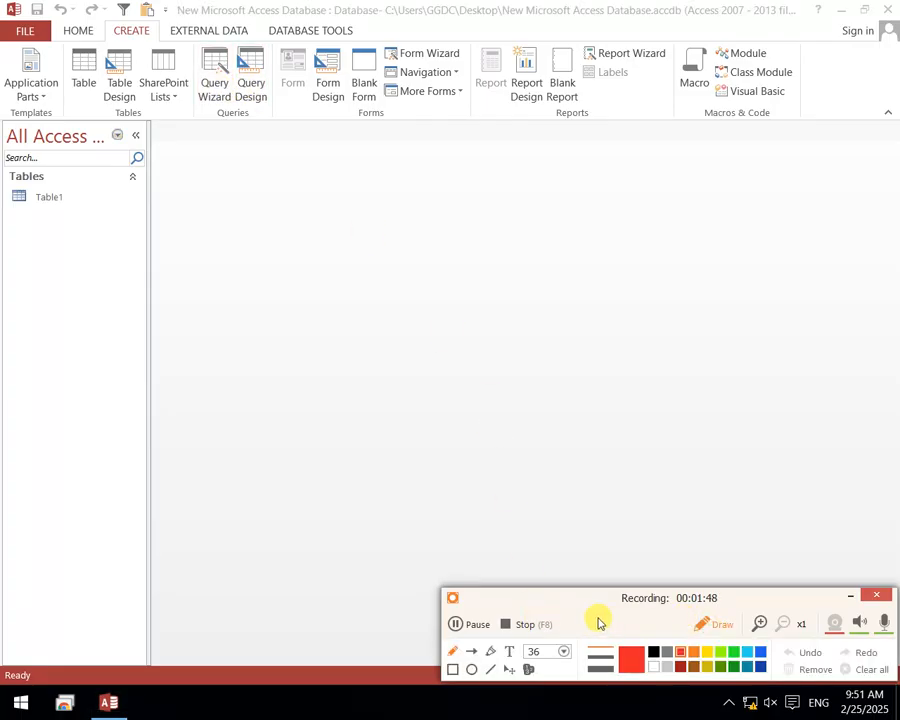
drag(583, 603, 597, 550)
click(486, 600)
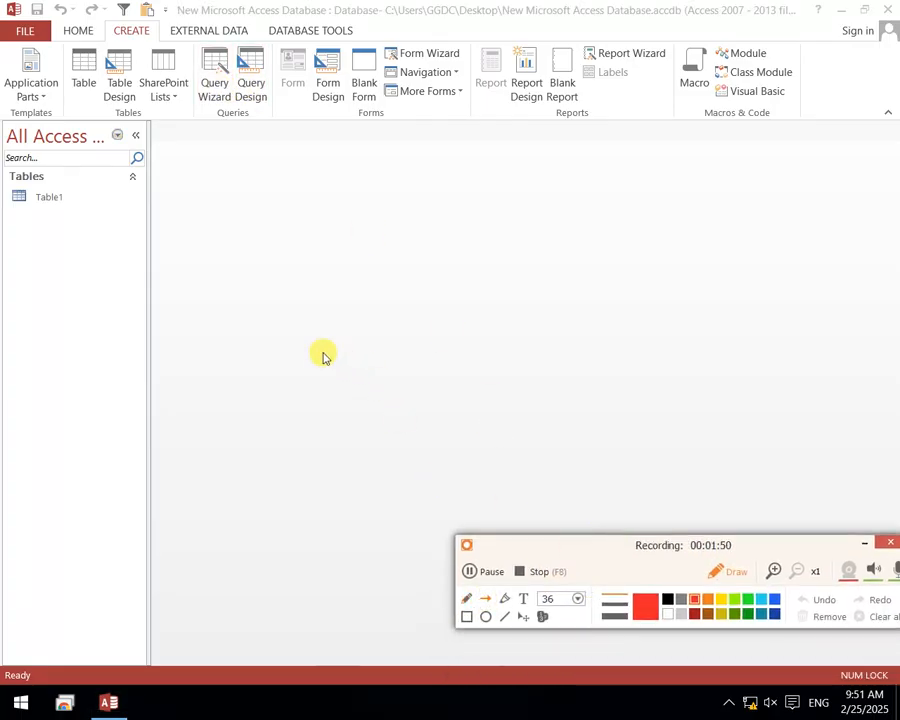
drag(233, 285, 212, 100)
drag(260, 210, 260, 116)
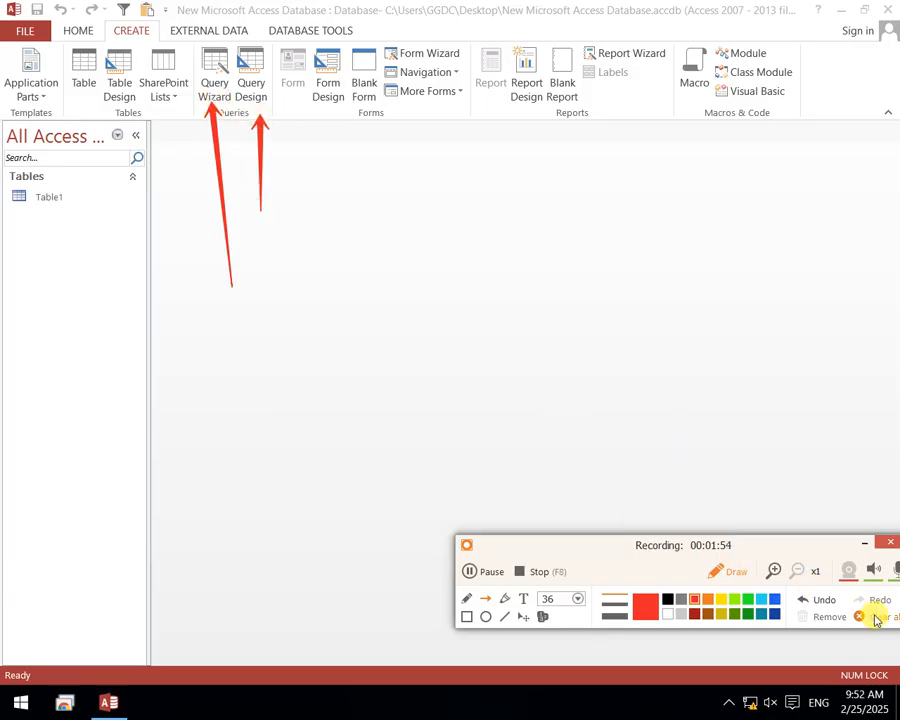
click(736, 571)
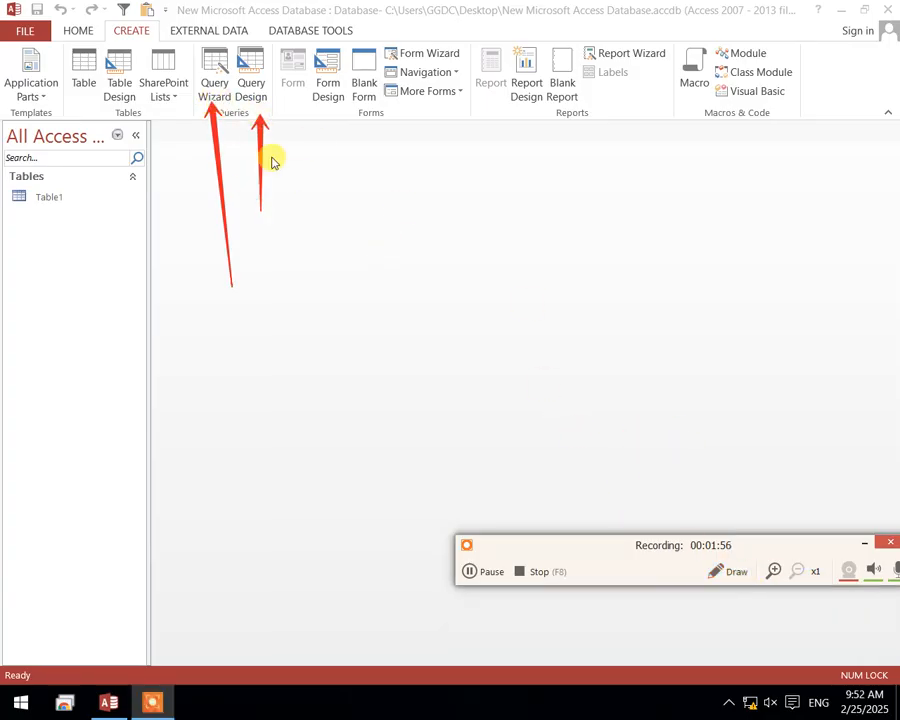
Review the Crosstab, Find Duplicates and Find Unmatched options in the Query Wizard and cancel without creating a query
click(212, 75)
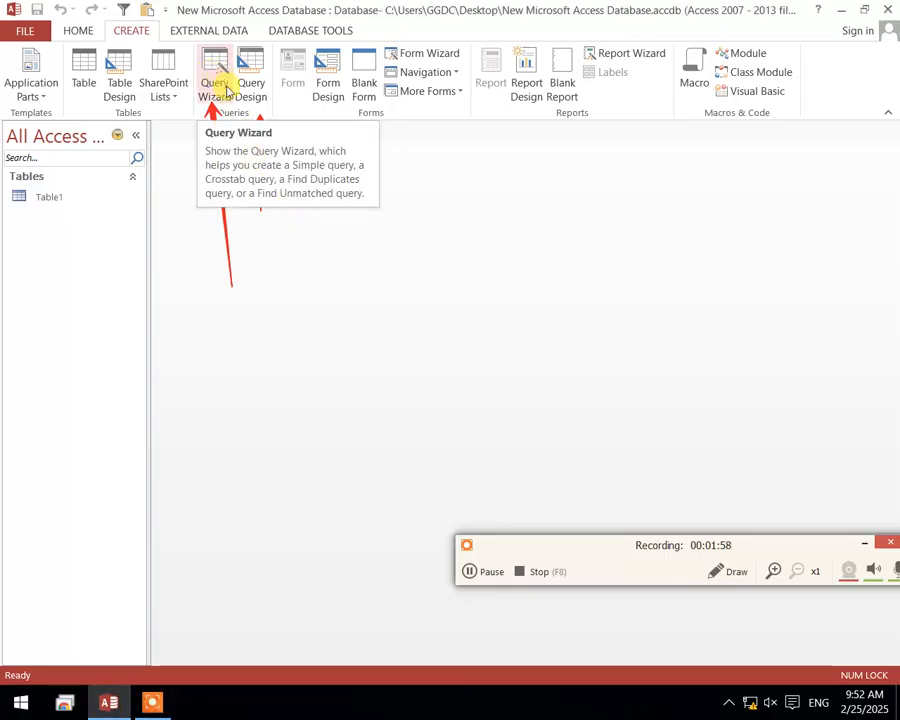
click(226, 88)
drag(454, 172, 323, 200)
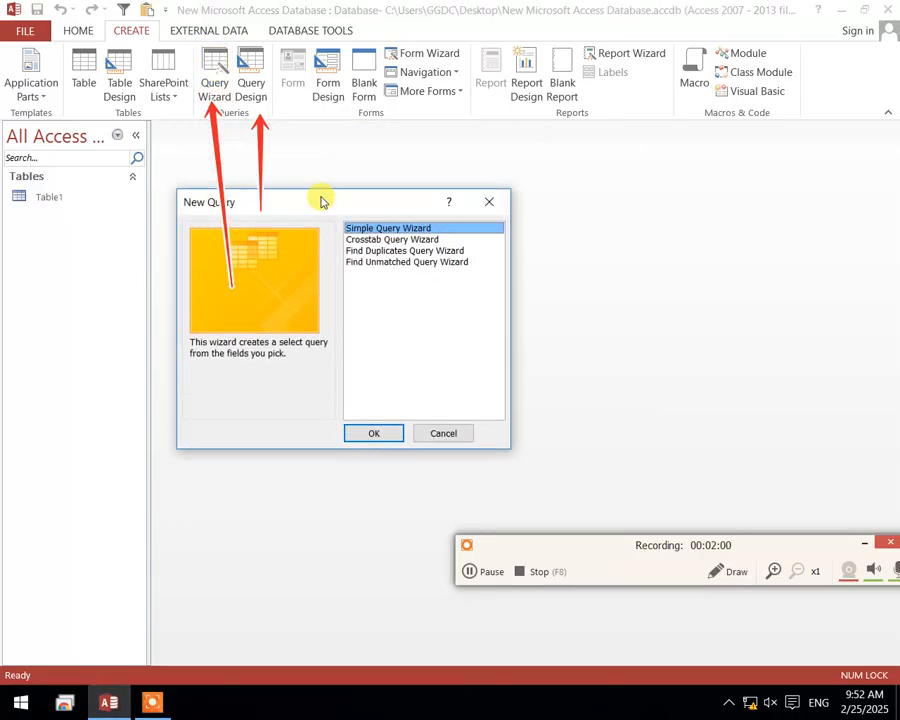
click(420, 240)
click(424, 252)
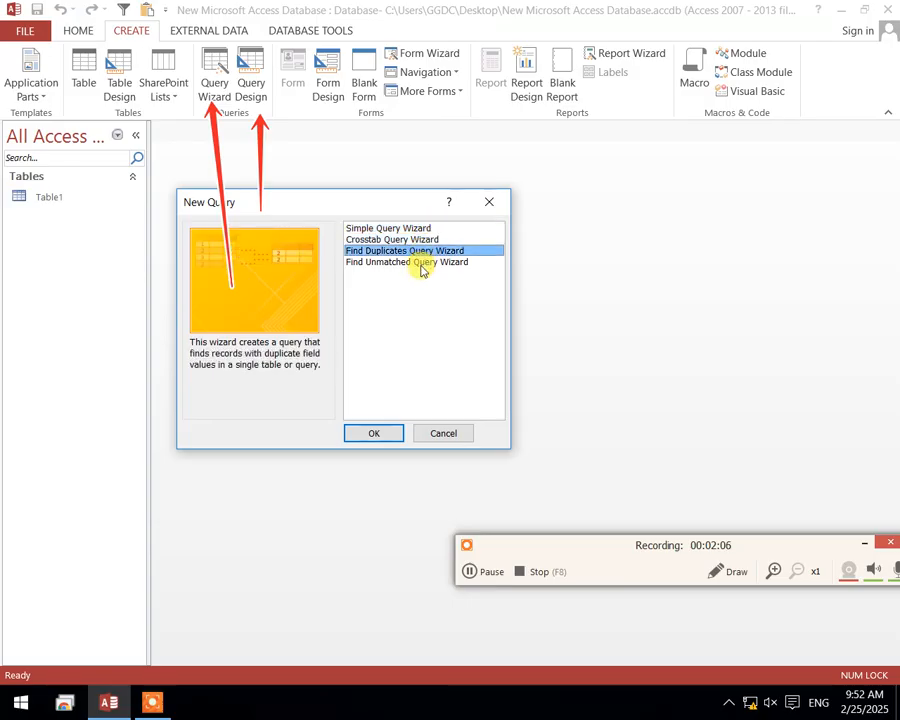
click(418, 263)
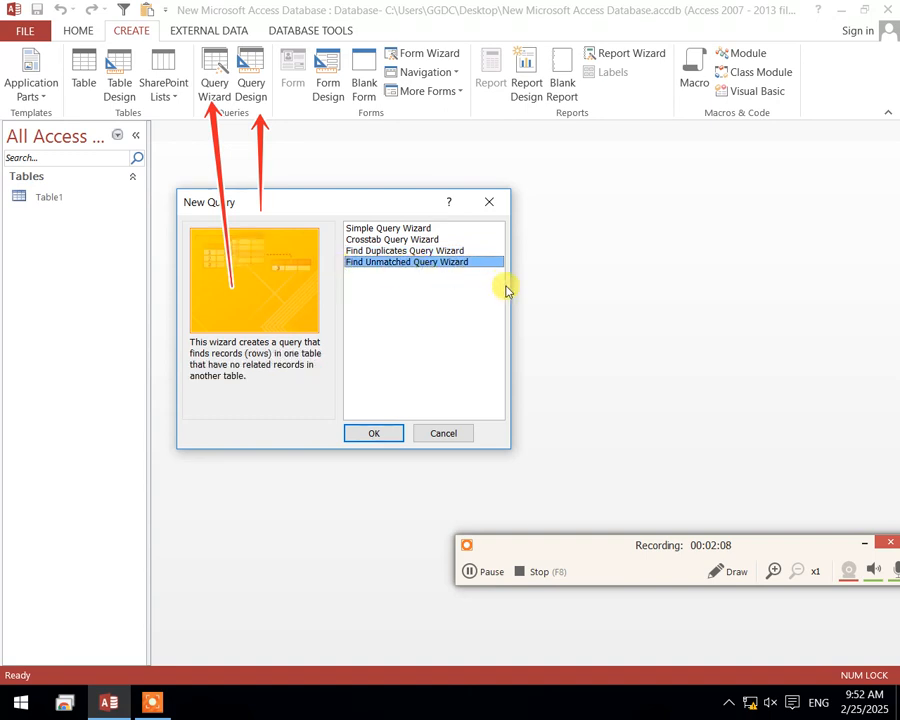
click(444, 436)
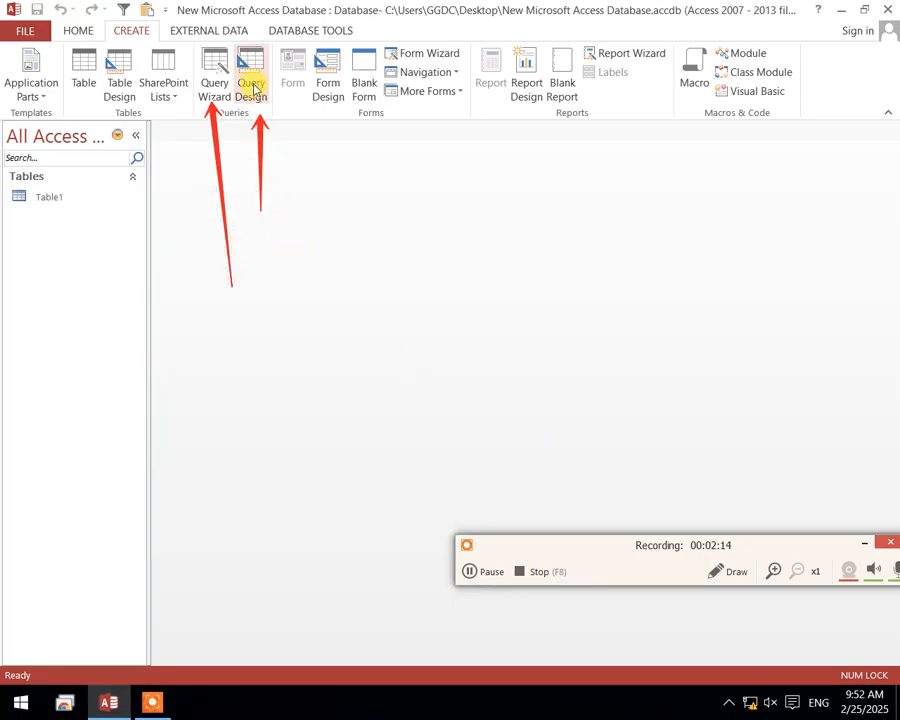
Start a new query in Design View without adding any table to it
click(255, 75)
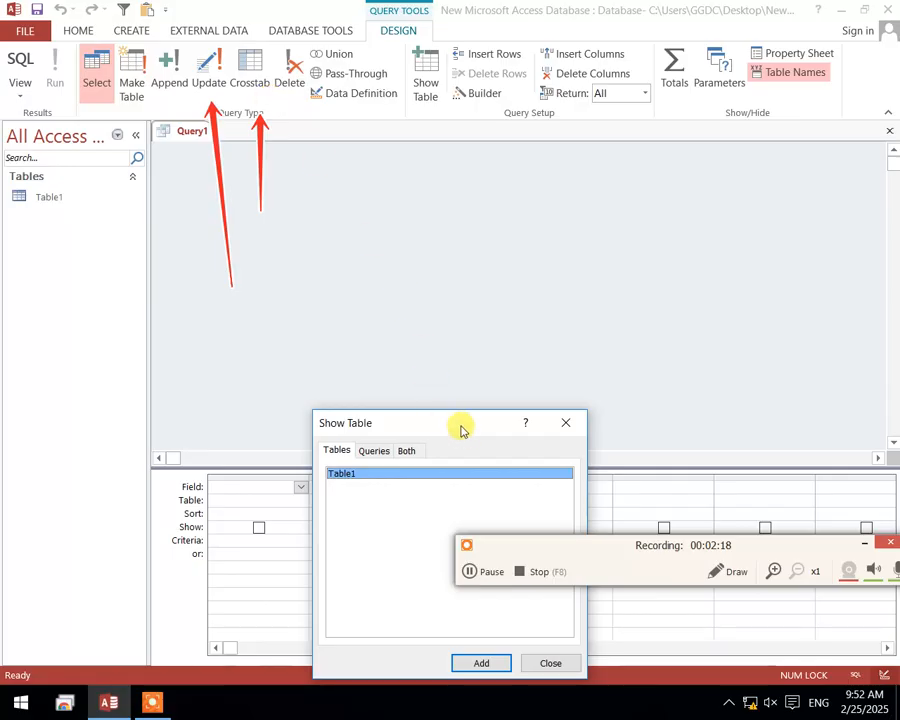
drag(460, 426, 425, 158)
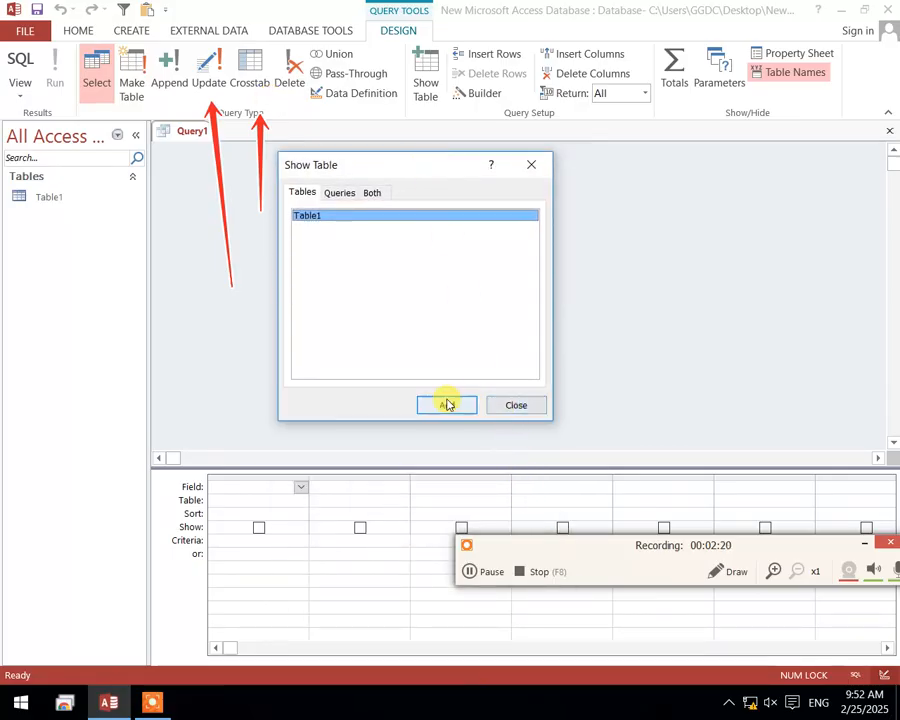
click(539, 413)
Clear the old annotations and draw red arrows pointing to the Select, Append and Update query types
click(730, 571)
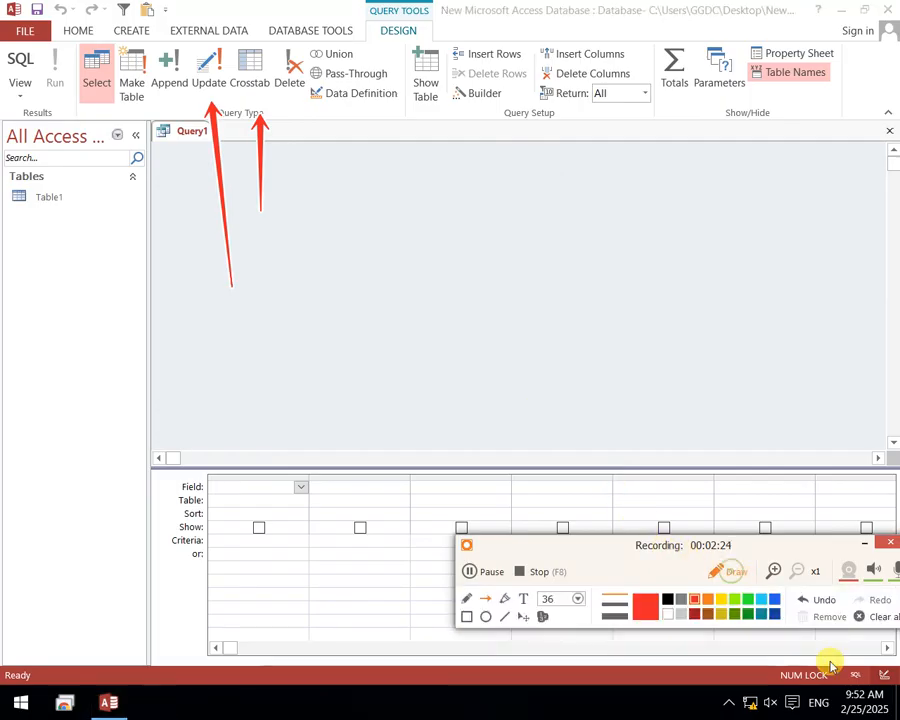
click(884, 616)
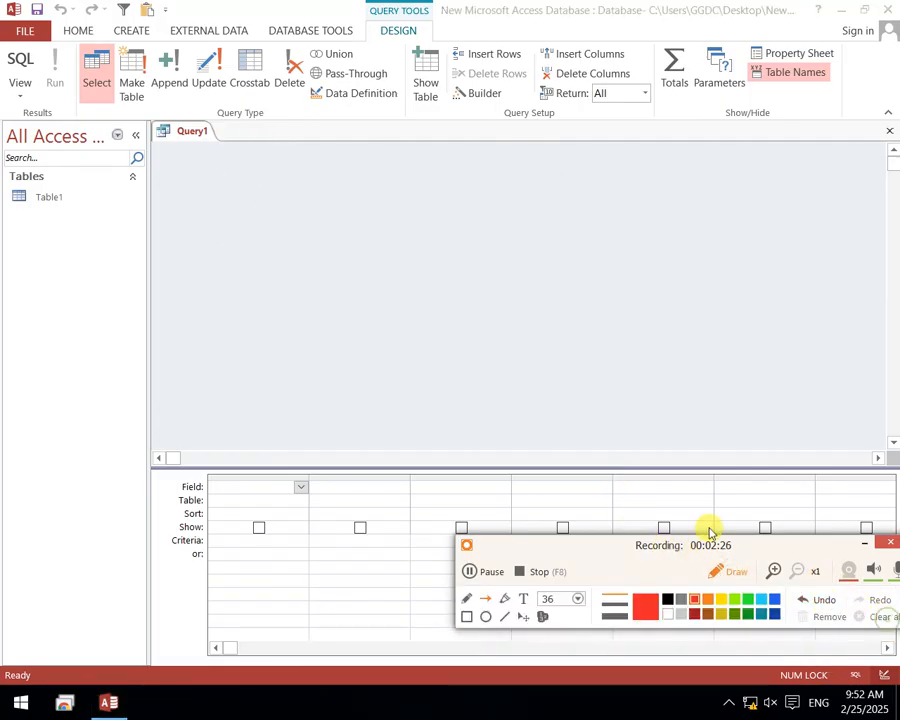
drag(713, 544, 706, 546)
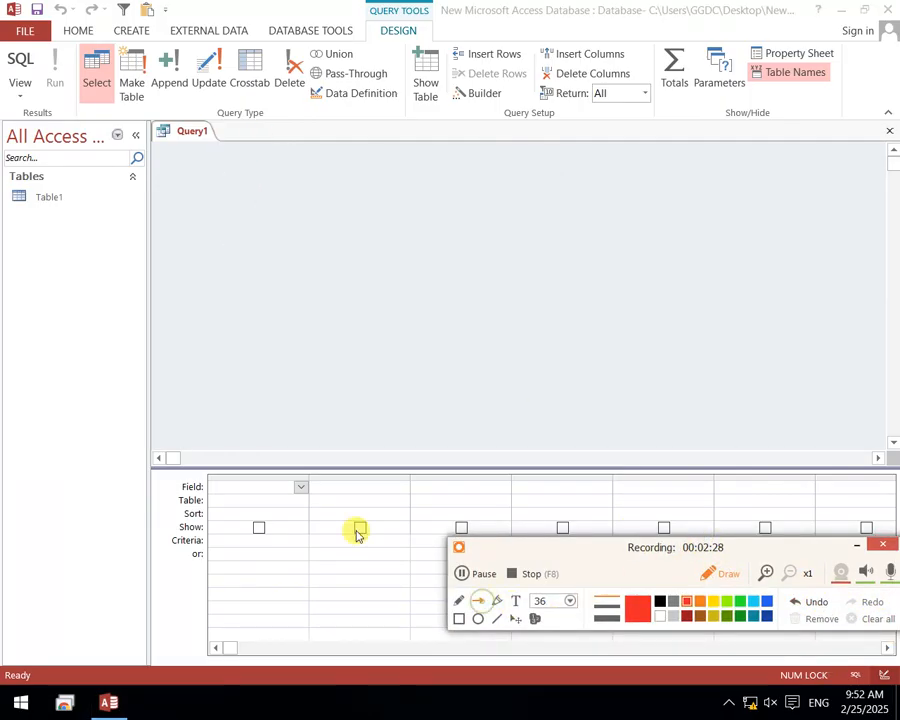
mouse_move(166, 366)
mouse_down()
mouse_move(119, 229)
mouse_move(110, 97)
mouse_up()
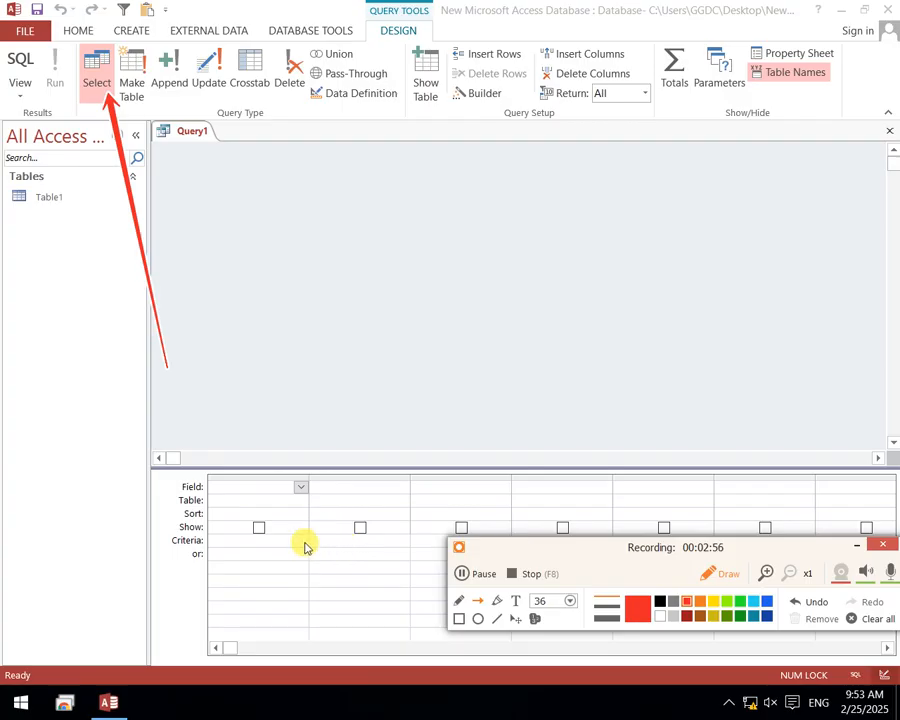
click(296, 486)
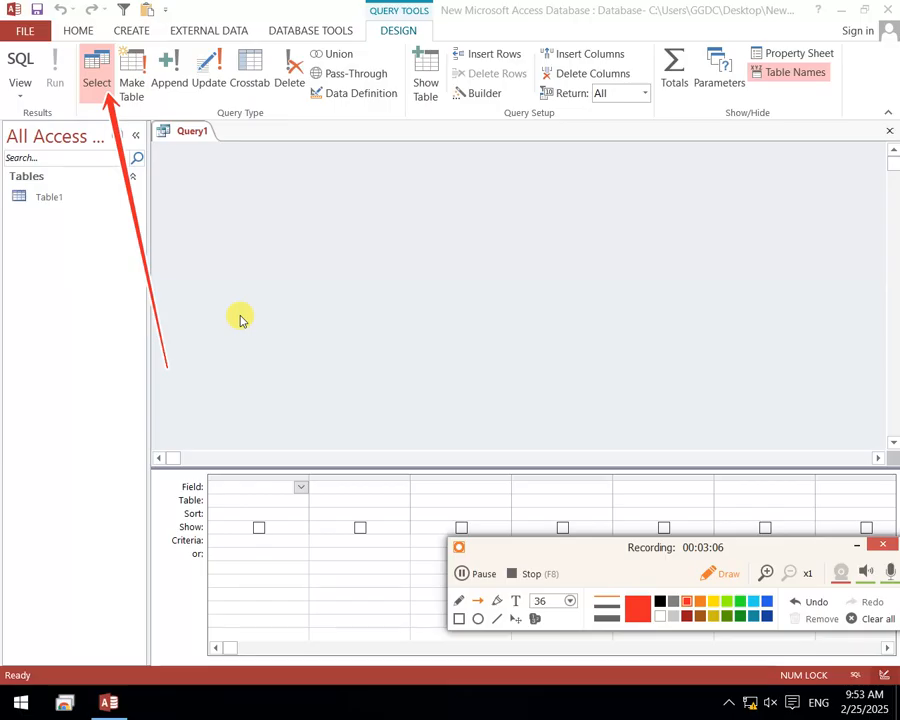
mouse_move(236, 316)
mouse_down()
mouse_move(132, 90)
mouse_move(156, 134)
mouse_move(182, 97)
mouse_move(168, 100)
mouse_up()
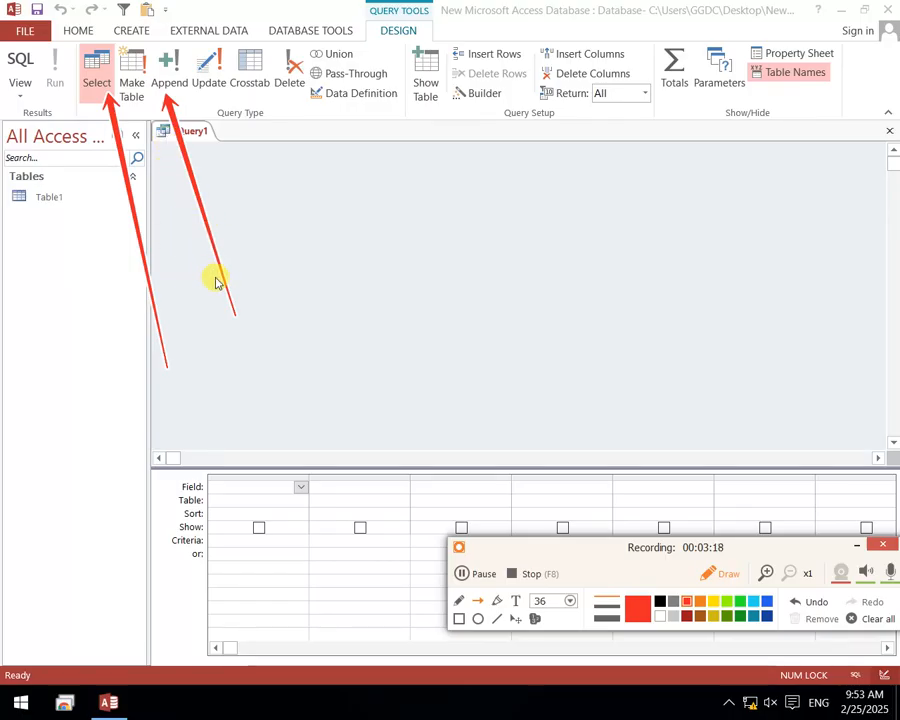
drag(230, 247, 209, 95)
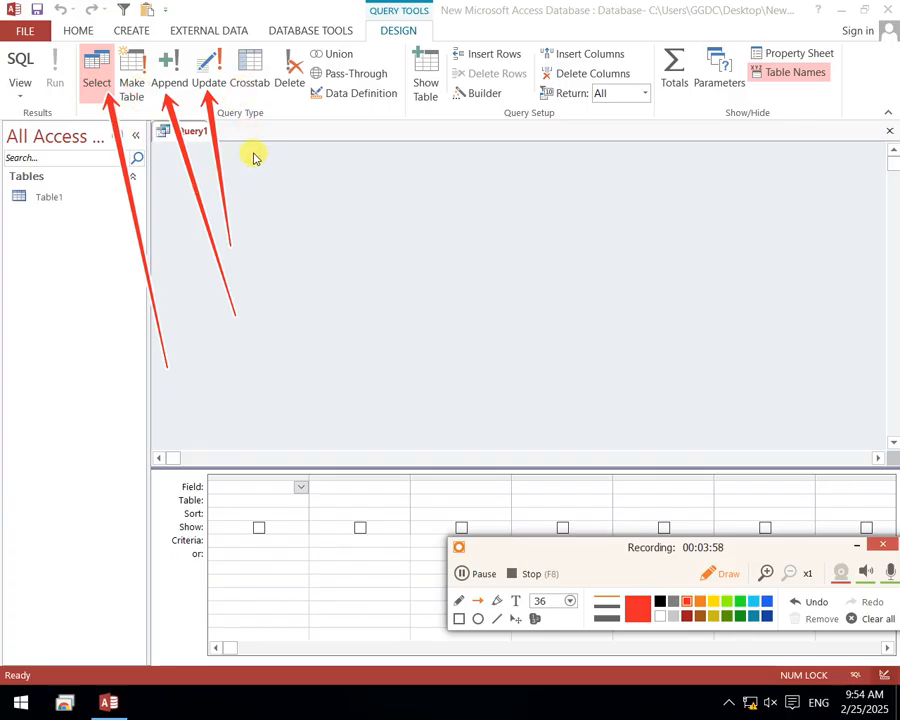
Draw red annotation arrows pointing to the Crosstab, Delete, Union and Pass-Through query types
drag(262, 227, 255, 108)
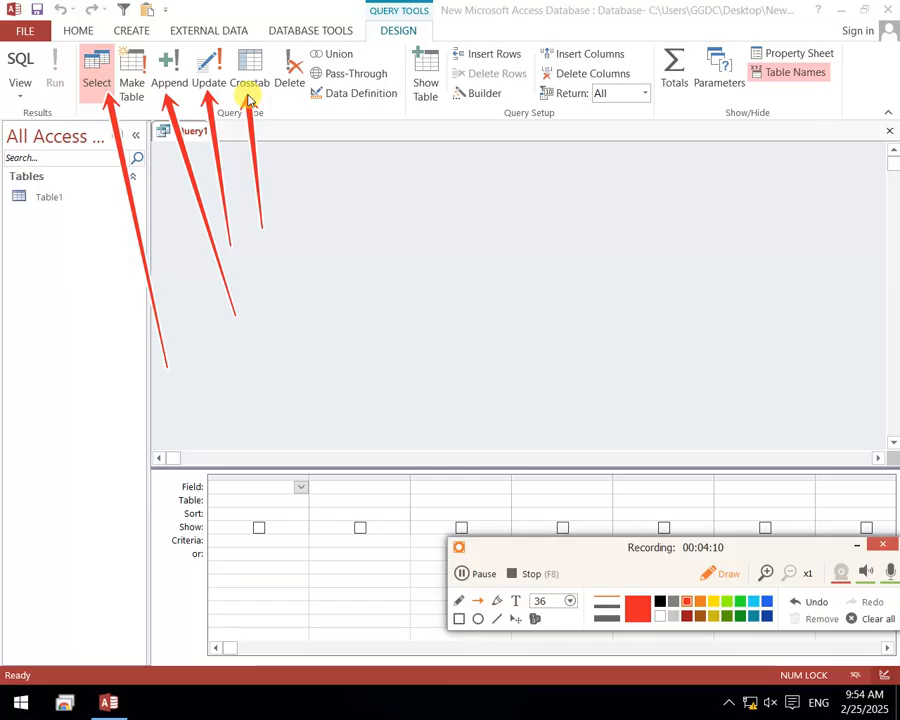
drag(291, 57, 302, 198)
drag(392, 6, 352, 64)
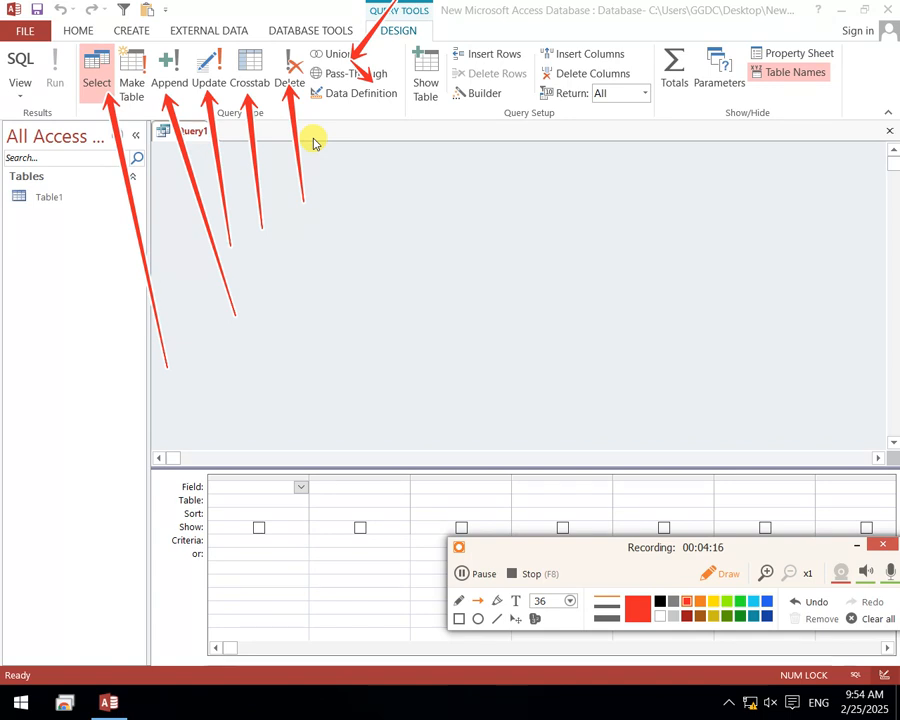
Clear all annotation arrows and turn off the recorder's drawing tool
click(872, 619)
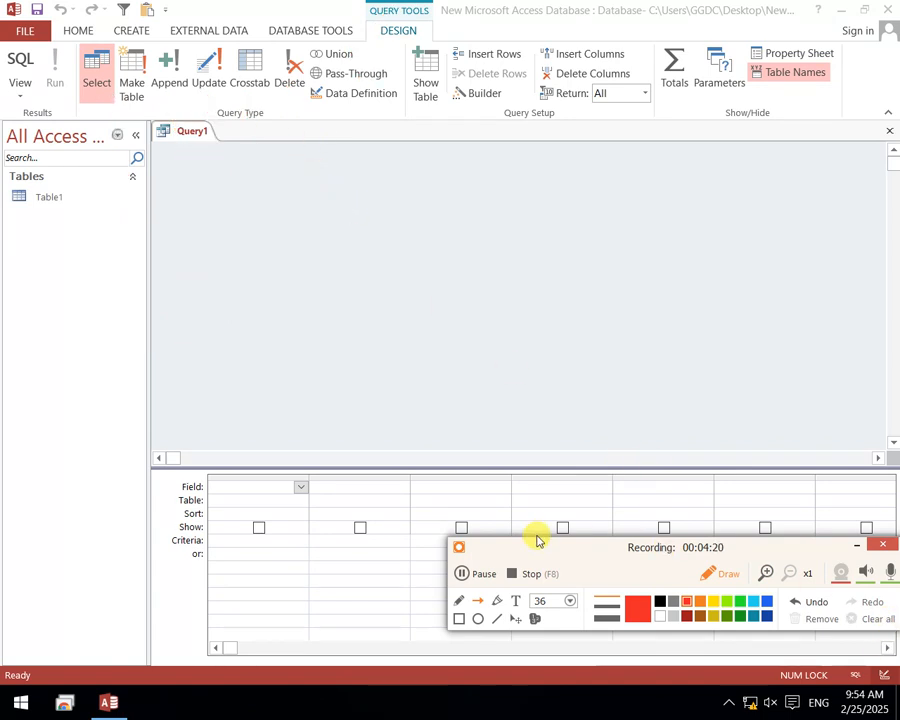
drag(541, 542, 545, 565)
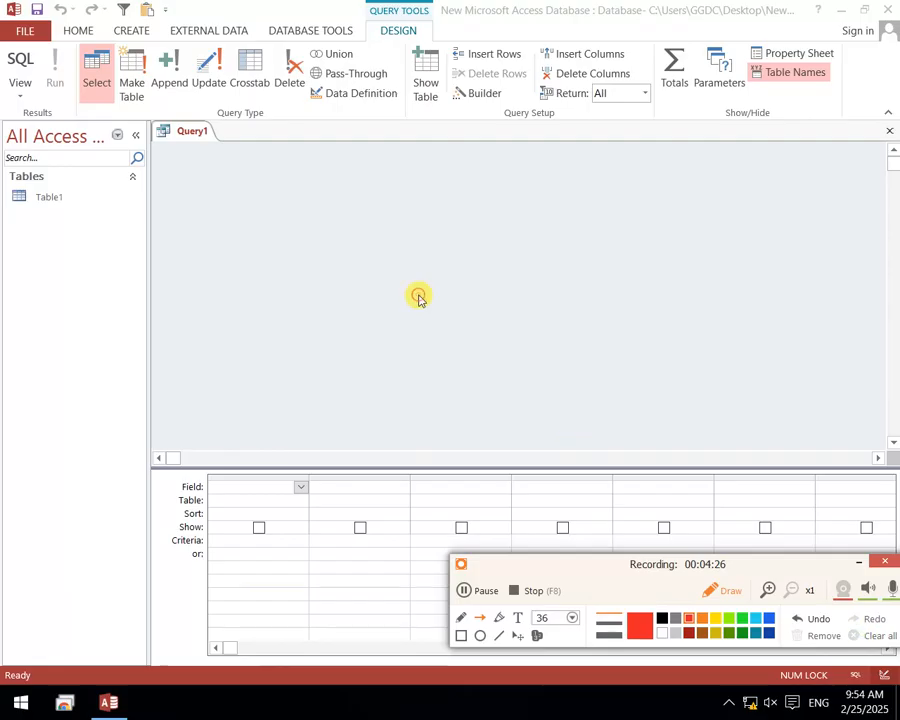
click(211, 189)
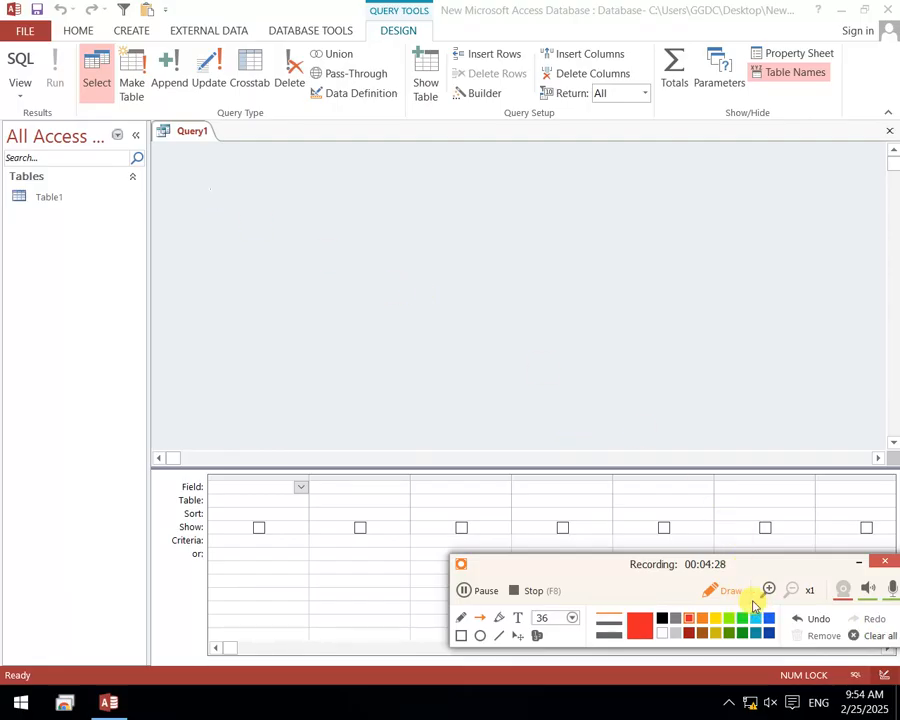
click(715, 589)
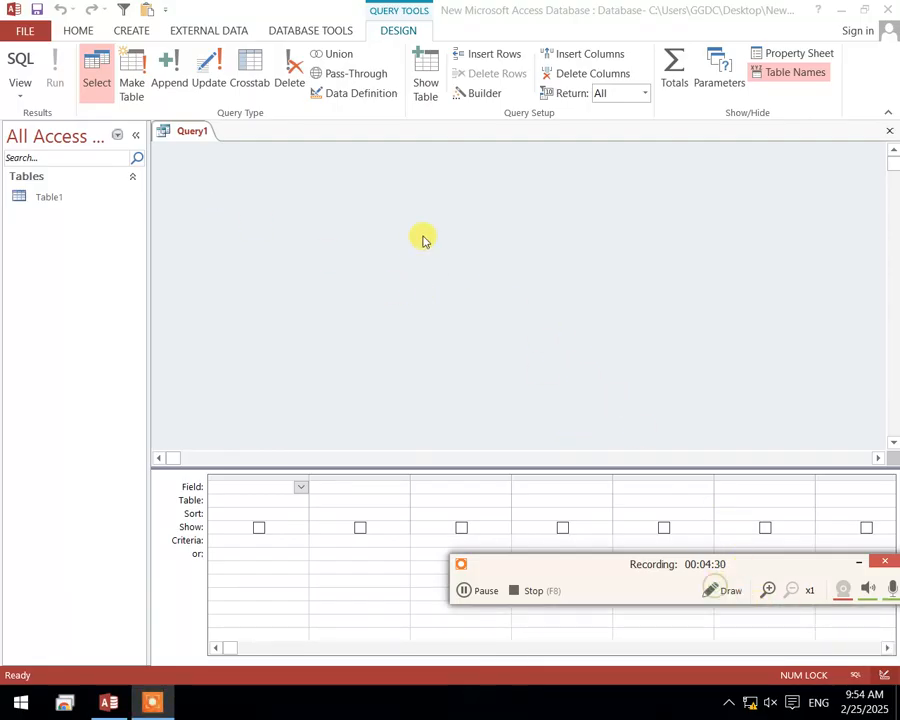
Add Table1 to the query design from the Show Table dialog and close the dialog
right_click(406, 226)
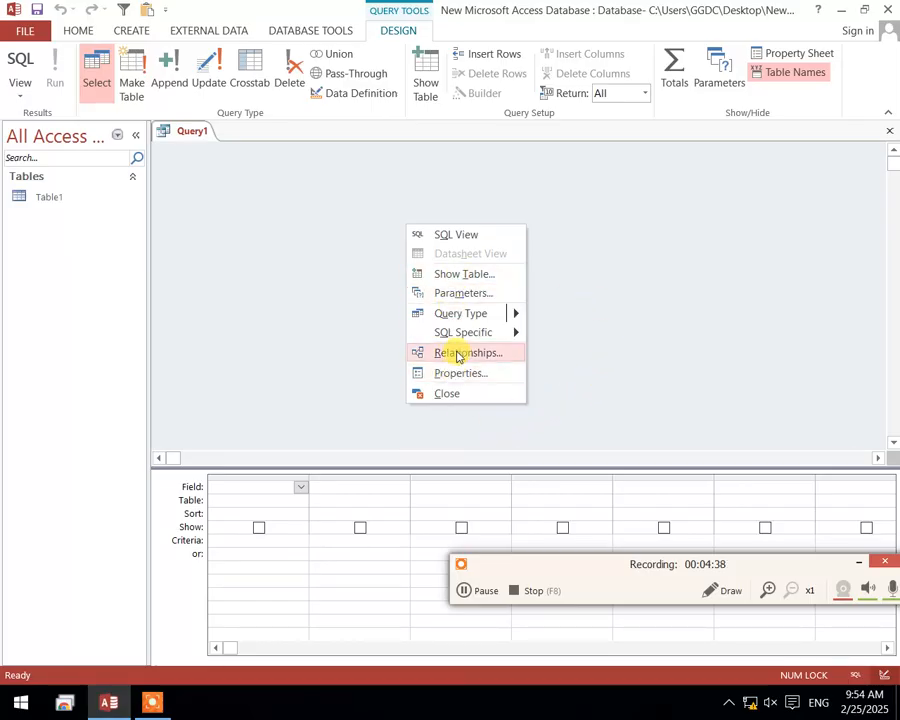
click(447, 274)
drag(396, 422, 366, 142)
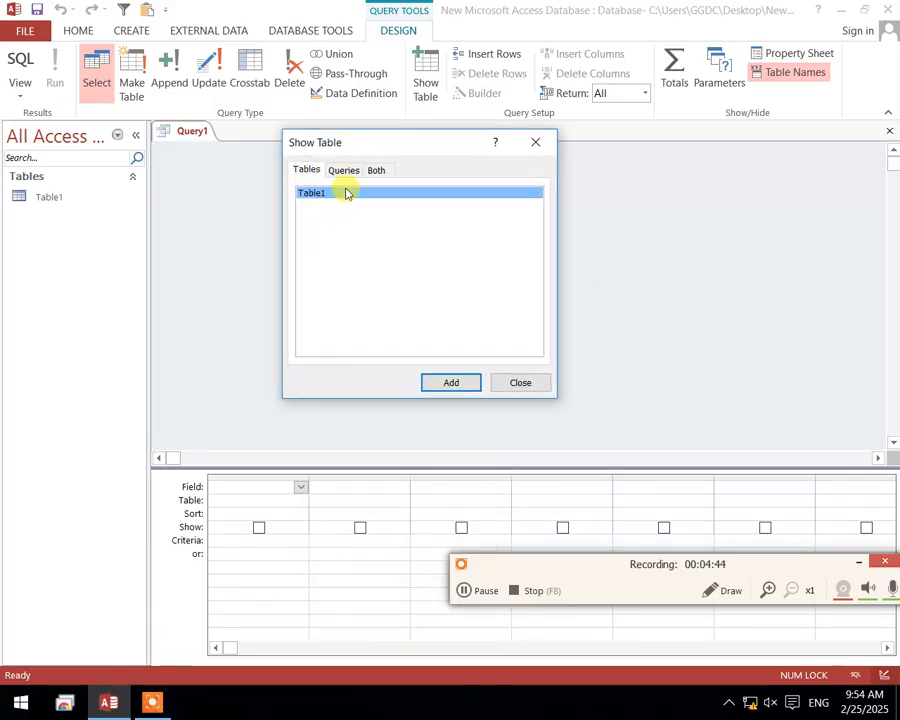
click(350, 171)
click(377, 171)
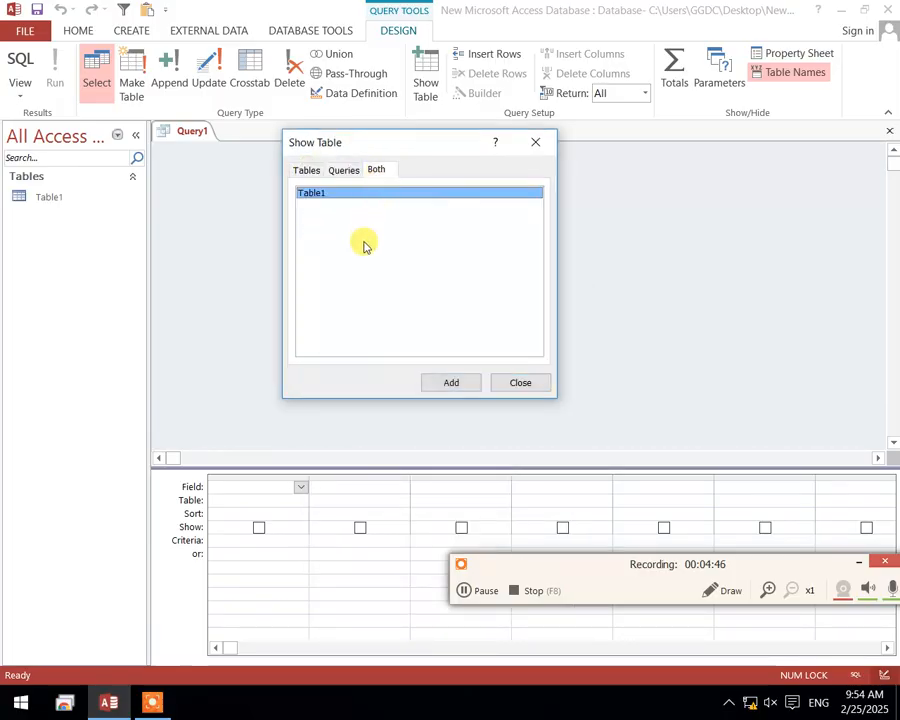
click(307, 172)
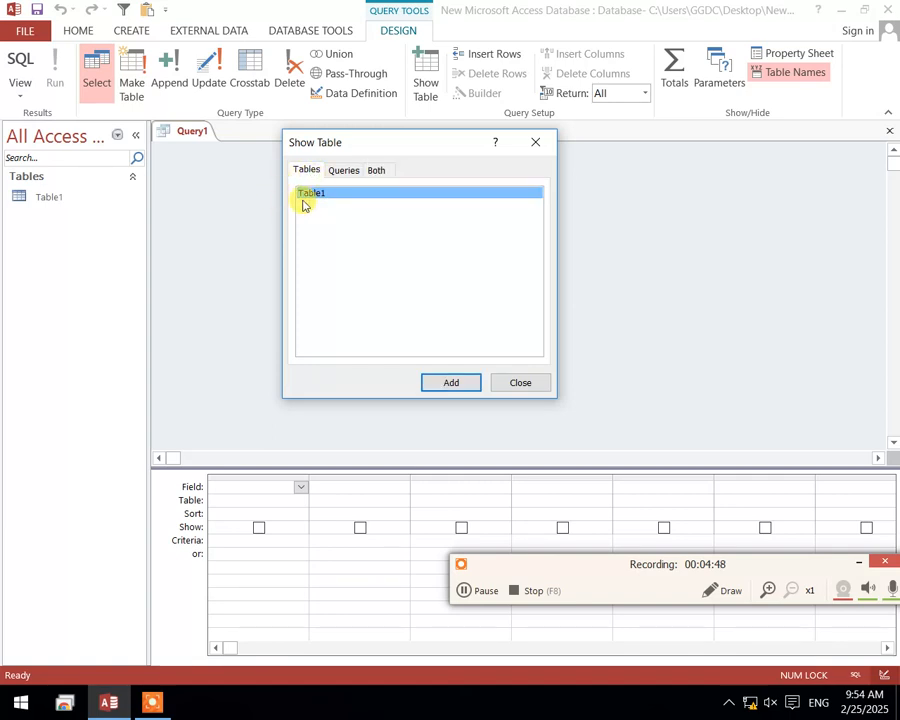
click(472, 382)
click(515, 384)
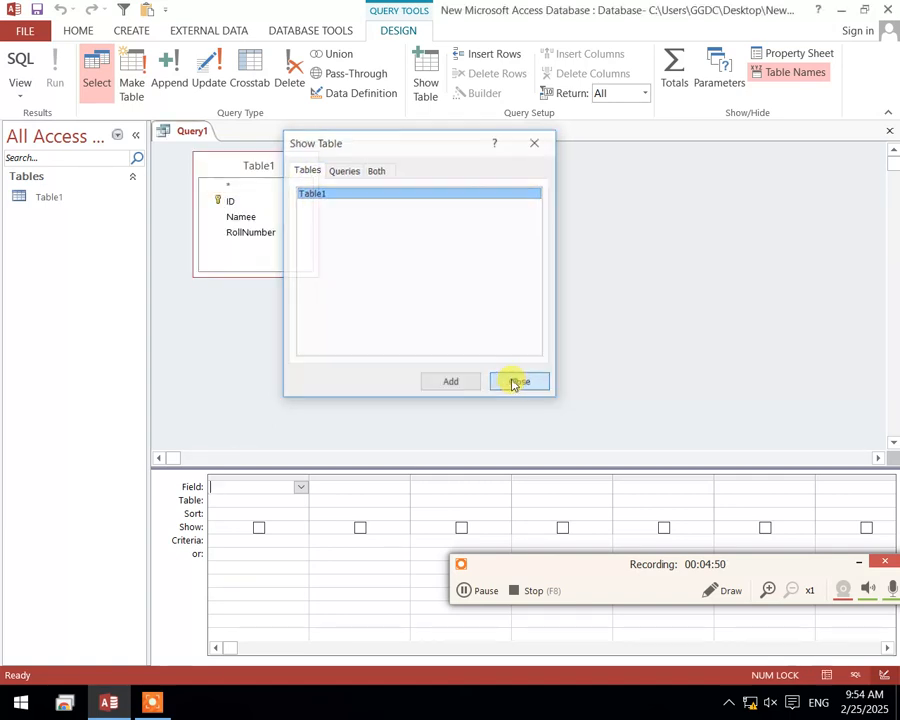
Enlarge the Table1 field list and add its Namee and RollNumber fields to the query grid
drag(288, 271, 430, 364)
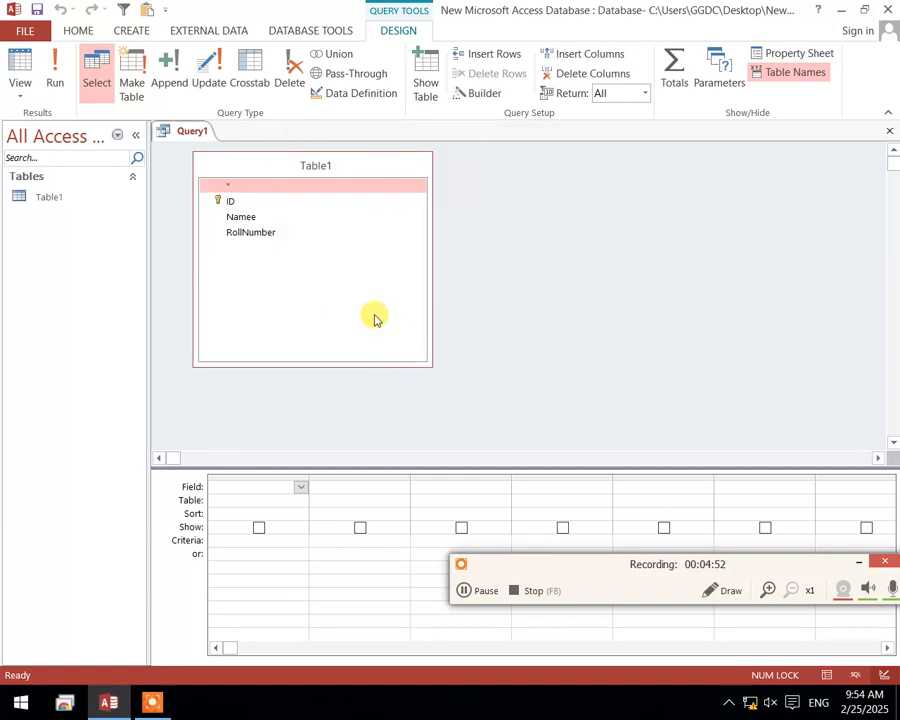
double_click(243, 217)
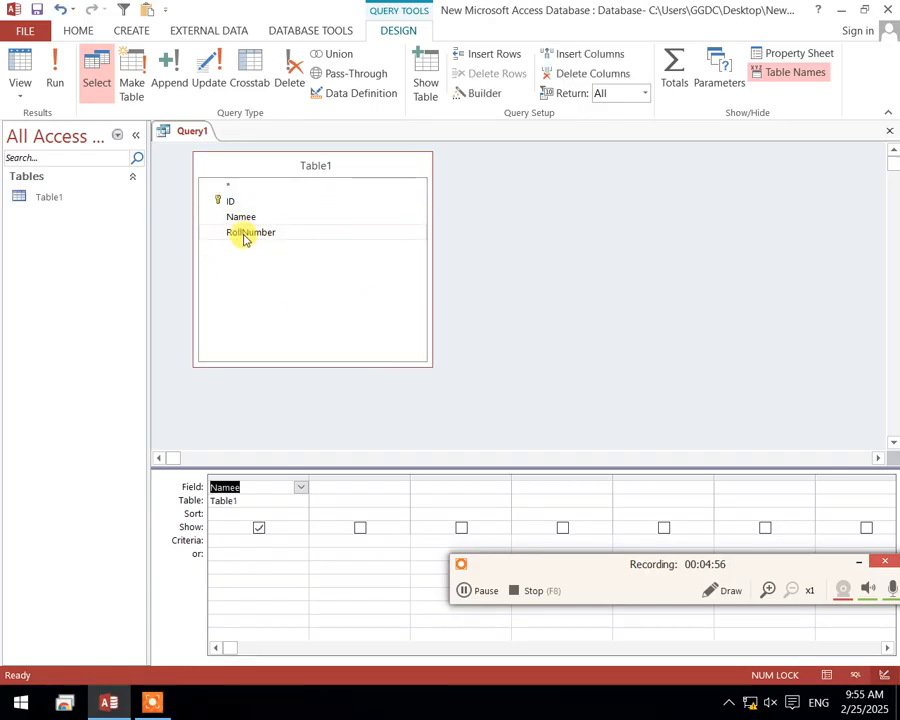
double_click(245, 232)
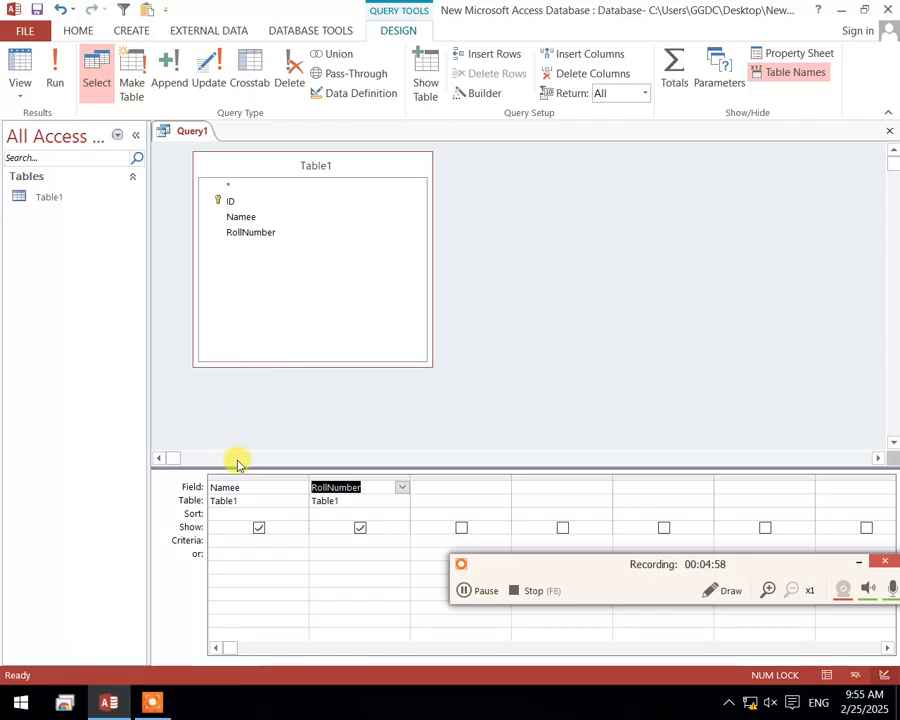
Display the query in Datasheet View and save it as Query1
click(15, 65)
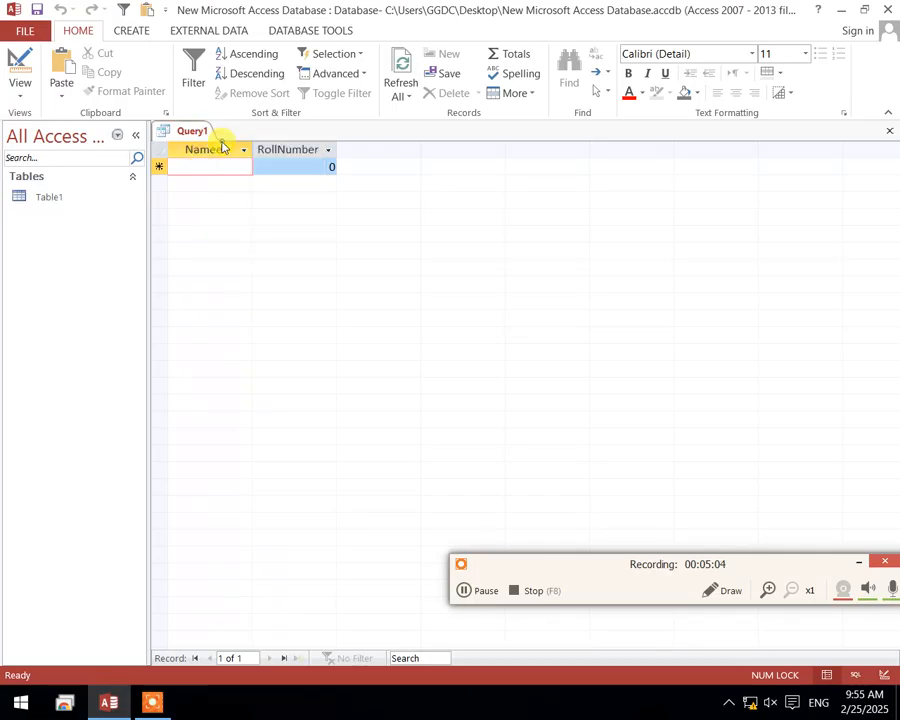
key(ctrl+s)
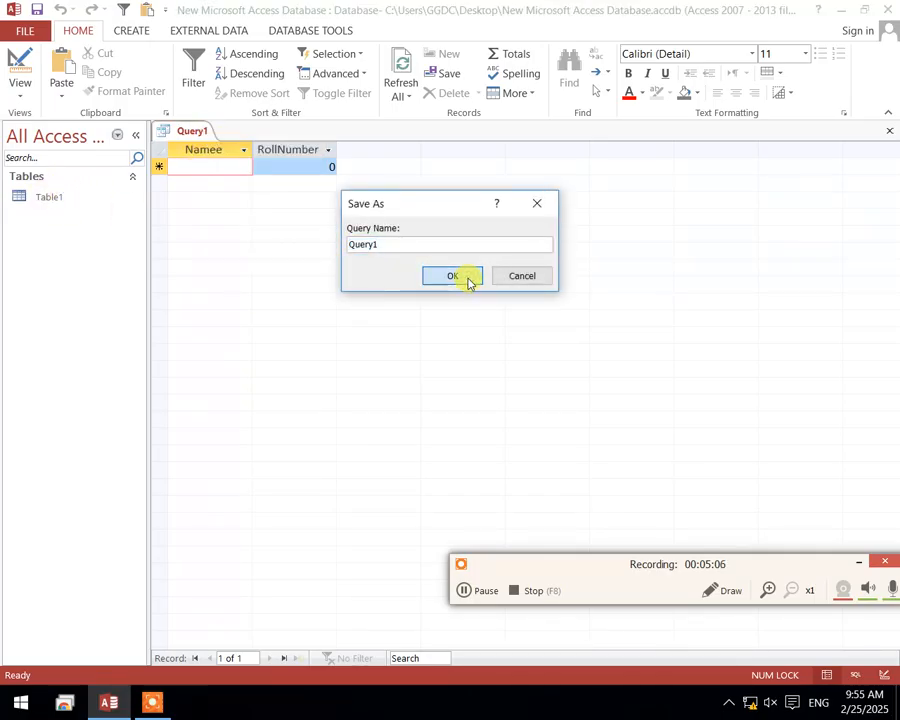
click(453, 276)
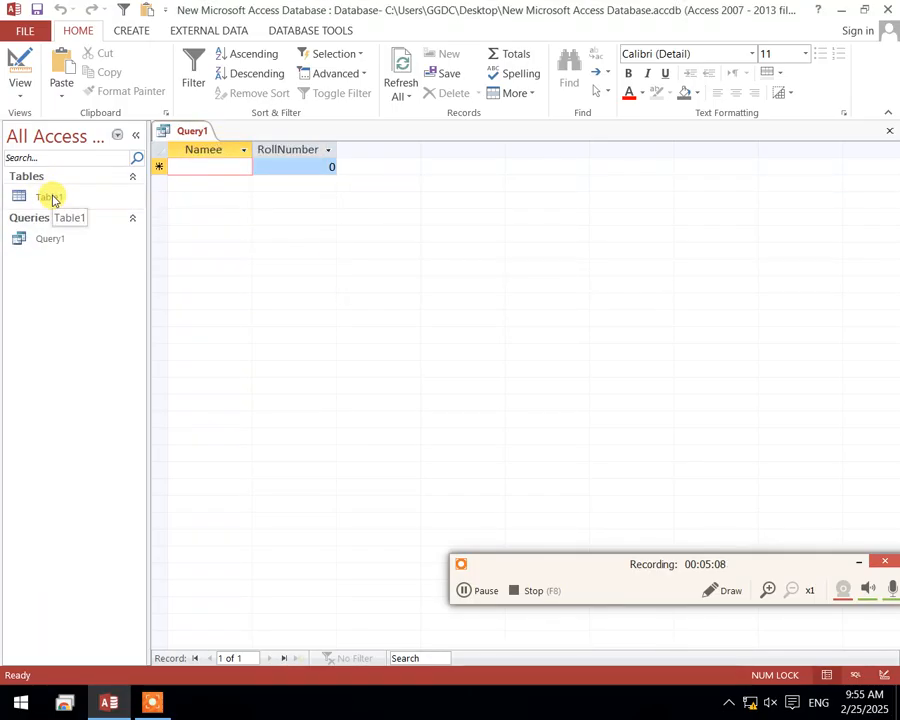
Set the RollNumber criterion to 5 in Query1's design and display the query in Datasheet View
right_click(193, 131)
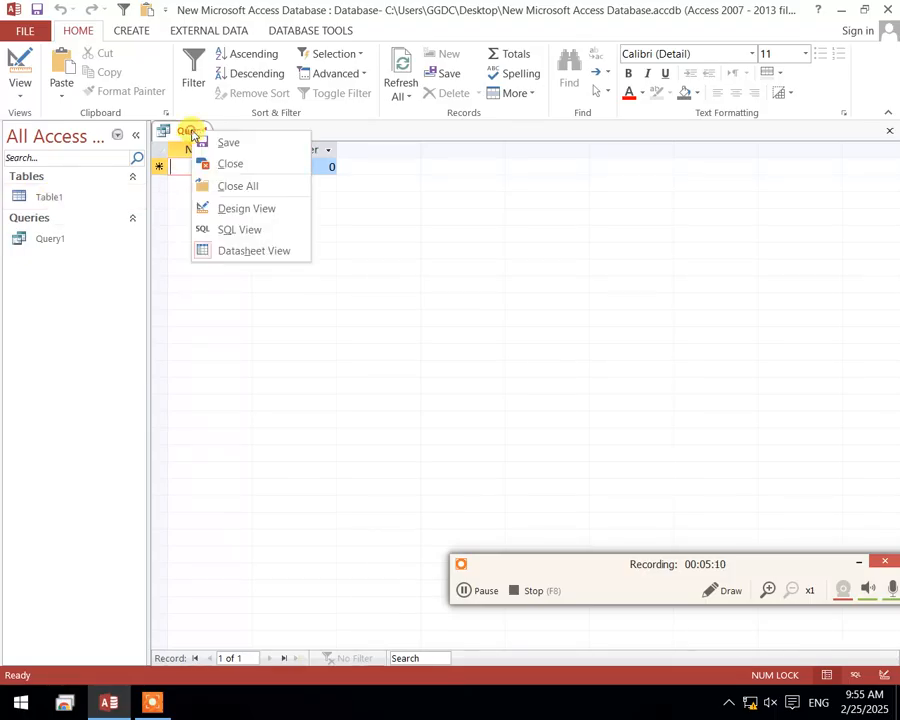
click(247, 208)
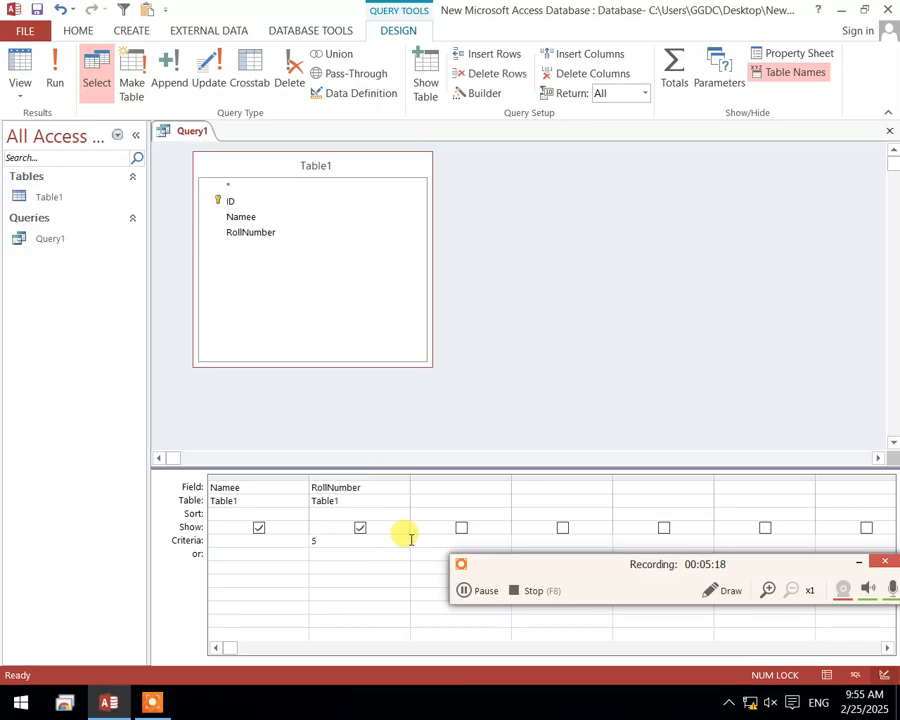
click(337, 563)
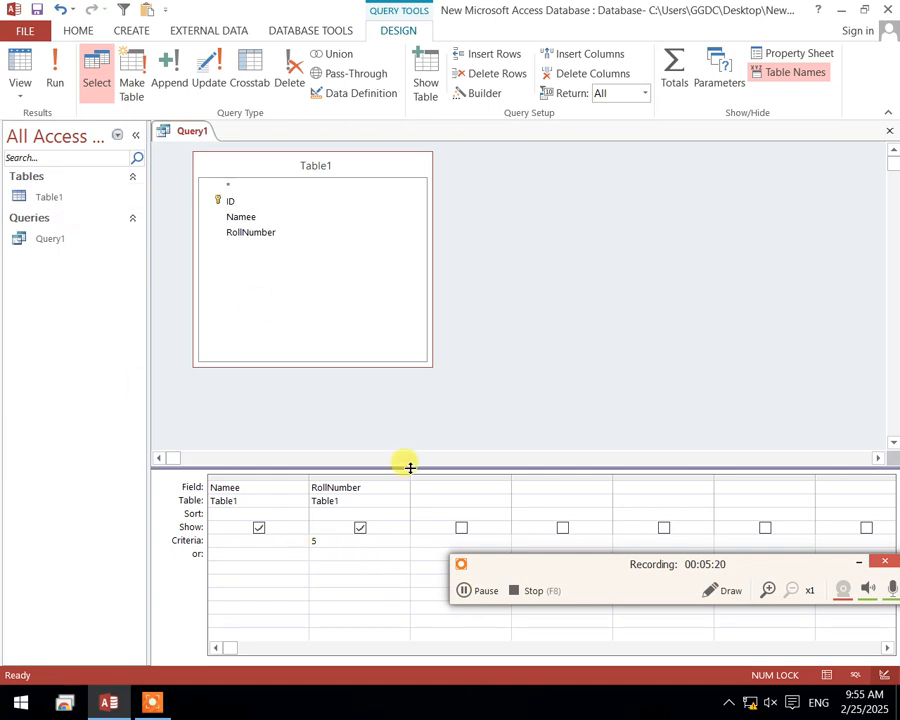
click(20, 62)
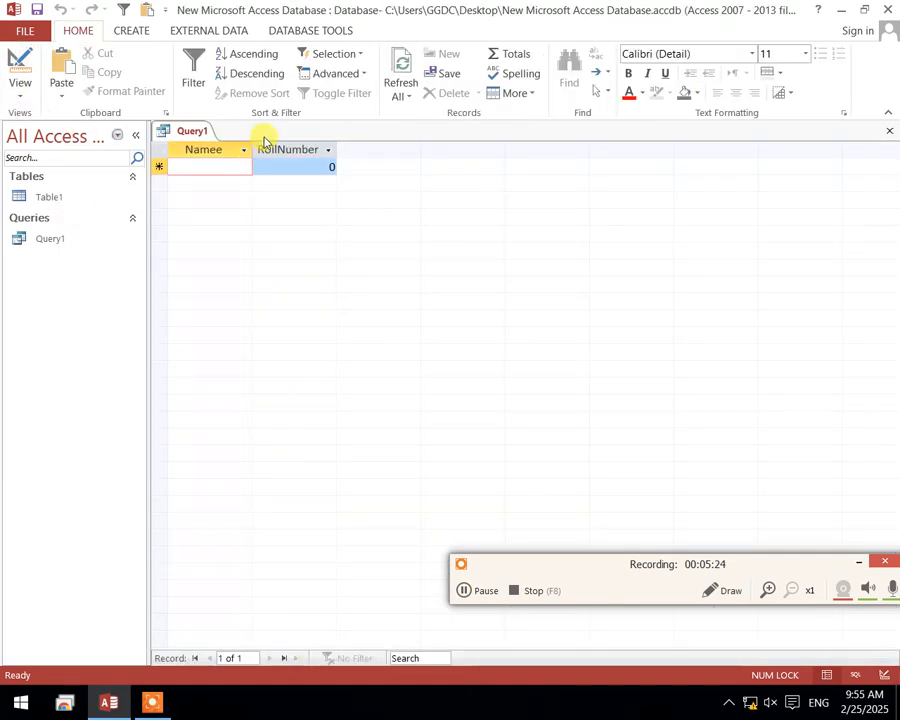
Open Table1 and add two records, each with a student's name, with roll numbers 5 and 3
double_click(44, 195)
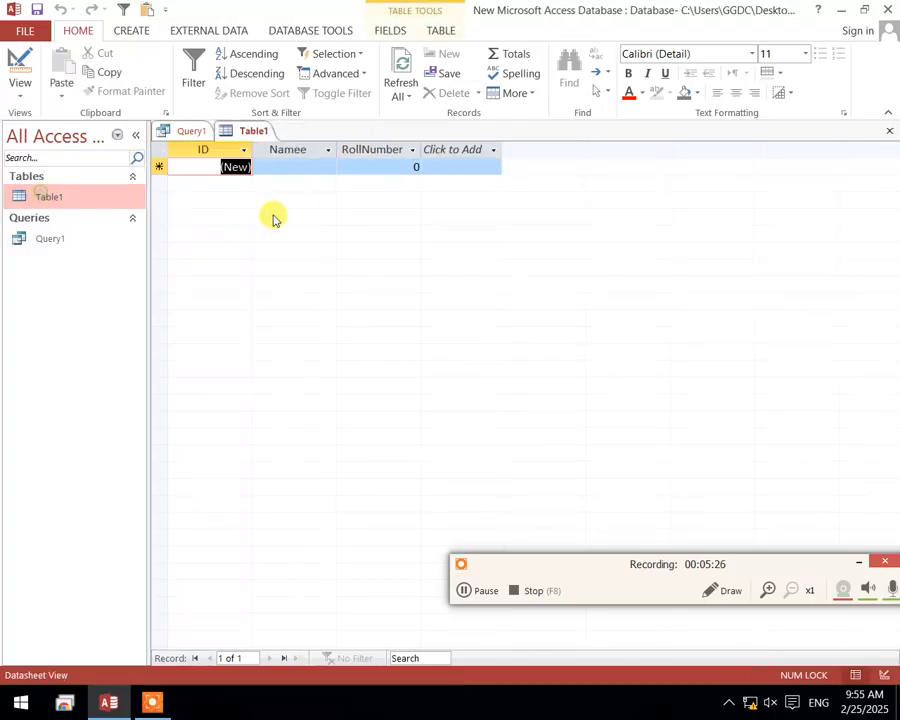
click(302, 169)
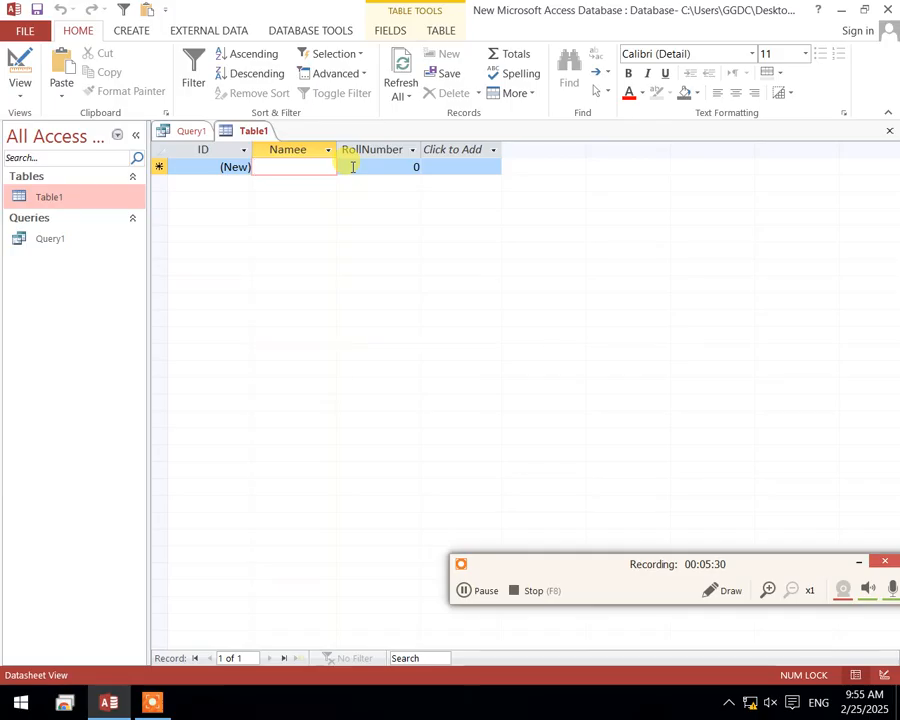
text(ali)
key(Down)
text(sa)
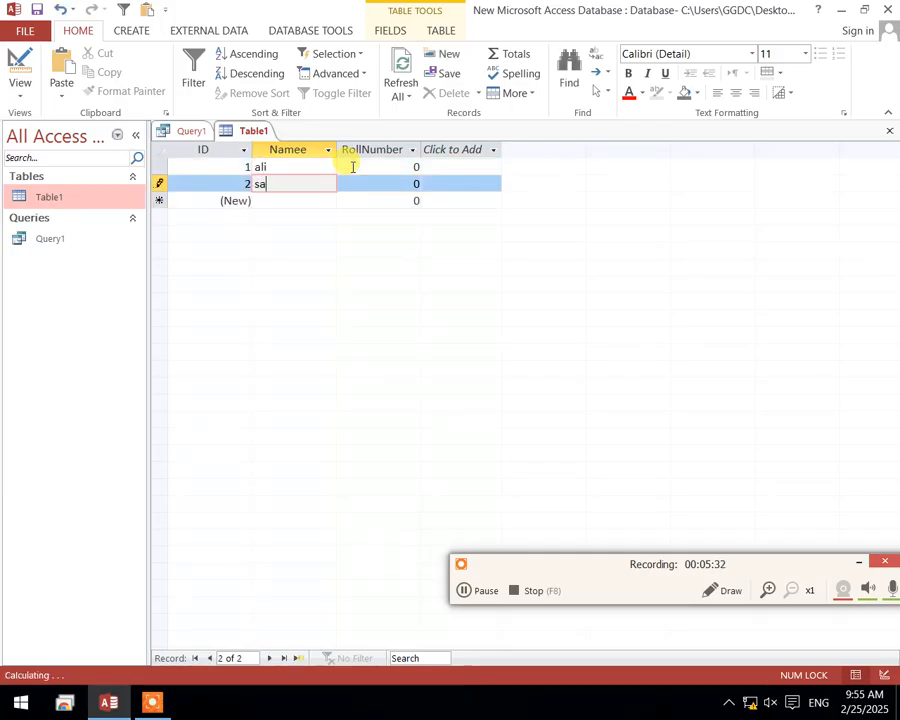
click(408, 169)
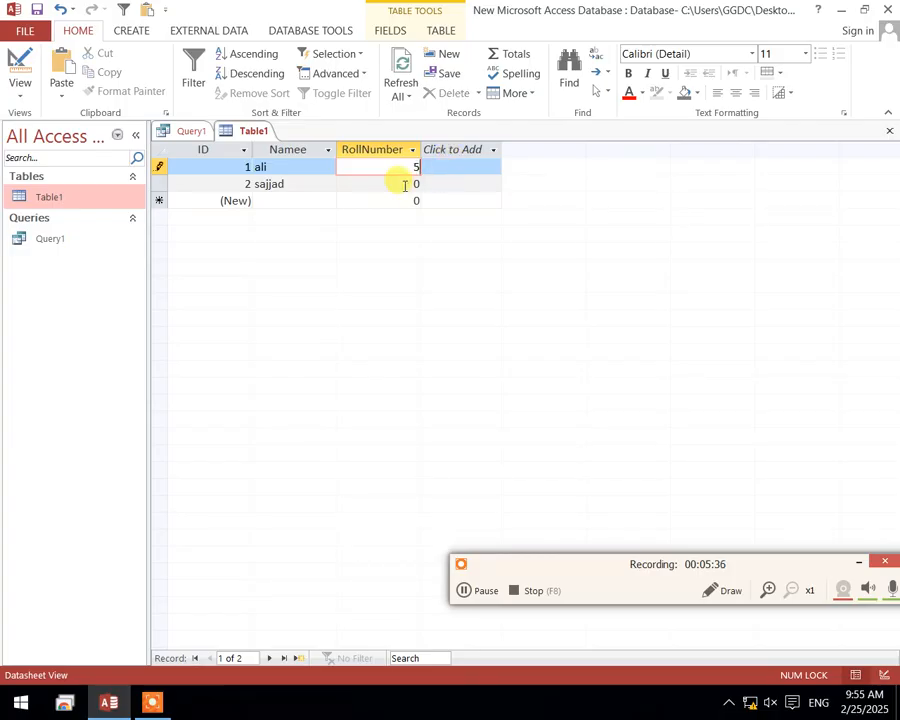
click(424, 181)
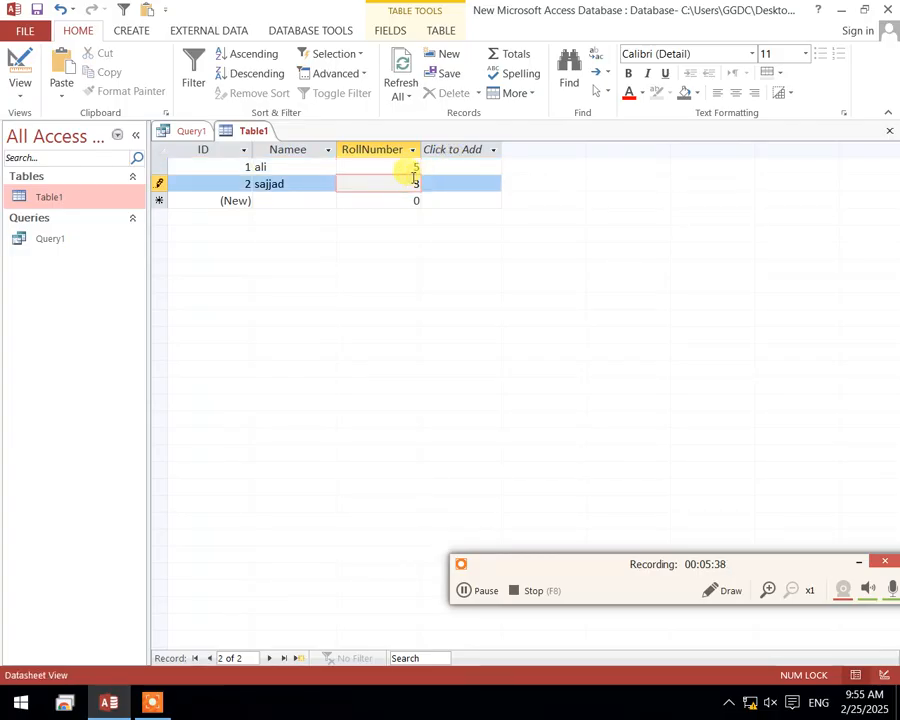
Close Table1 and refresh the Query1 datasheet
right_click(238, 118)
right_click(230, 128)
click(254, 137)
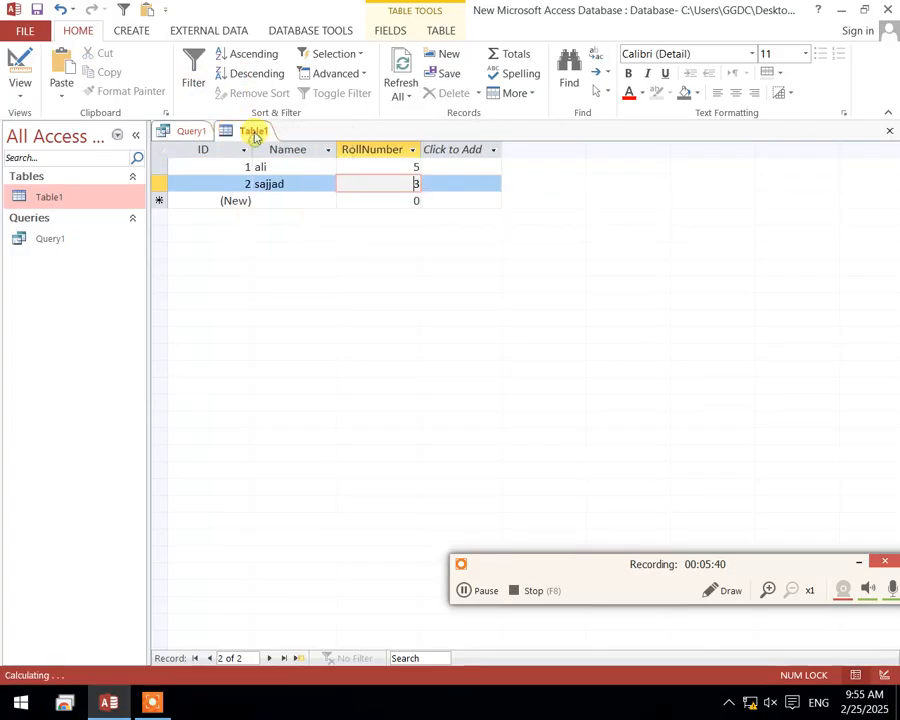
right_click(254, 134)
click(293, 165)
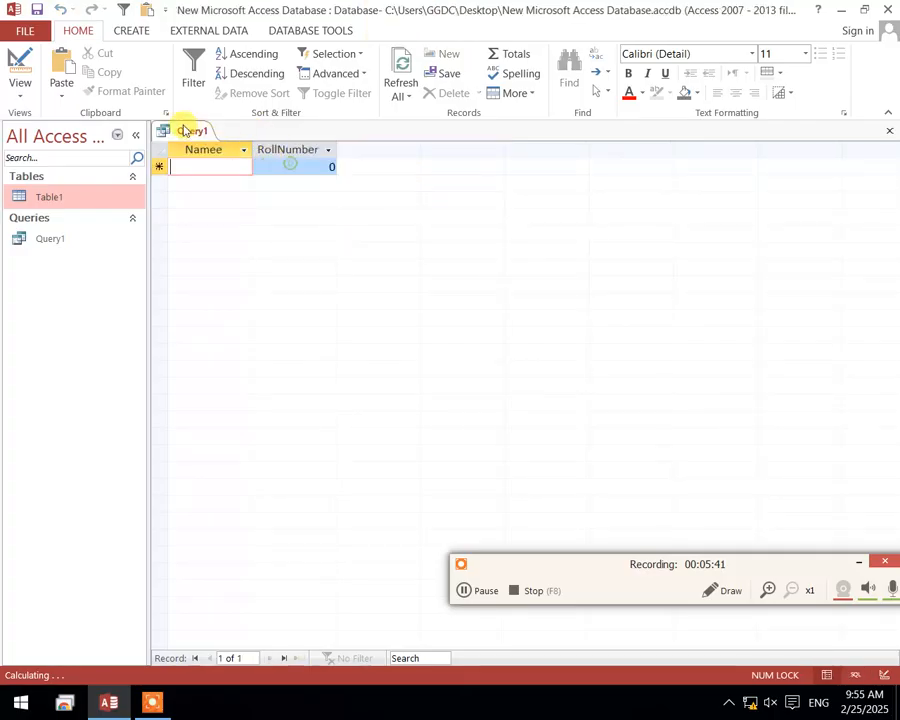
click(410, 93)
click(428, 115)
click(408, 94)
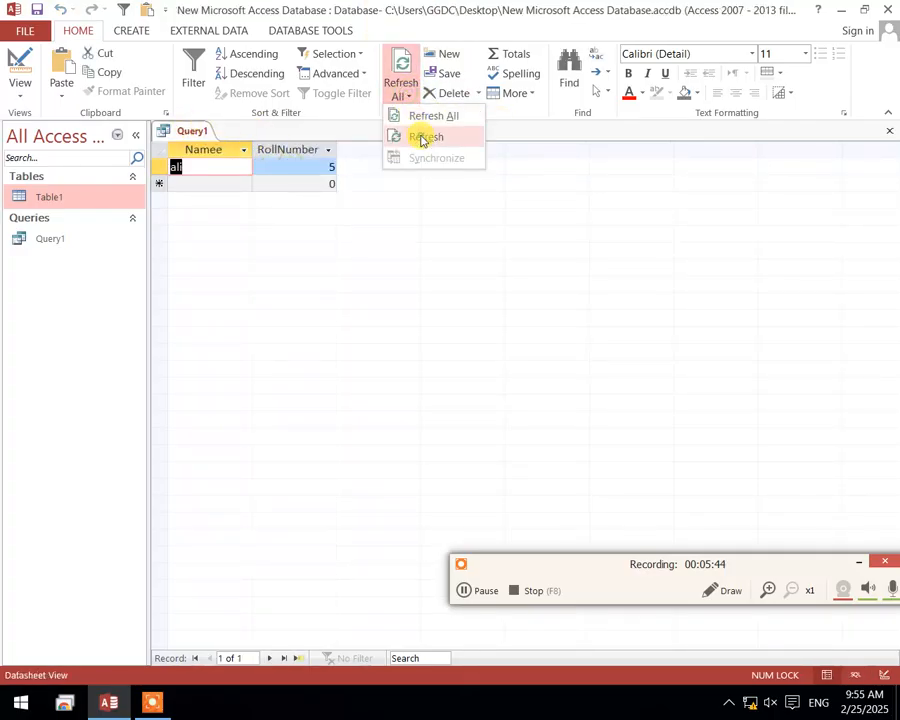
click(423, 137)
Inspect the record returned by Query1 and its SQL statement, returning to Datasheet View
right_click(192, 131)
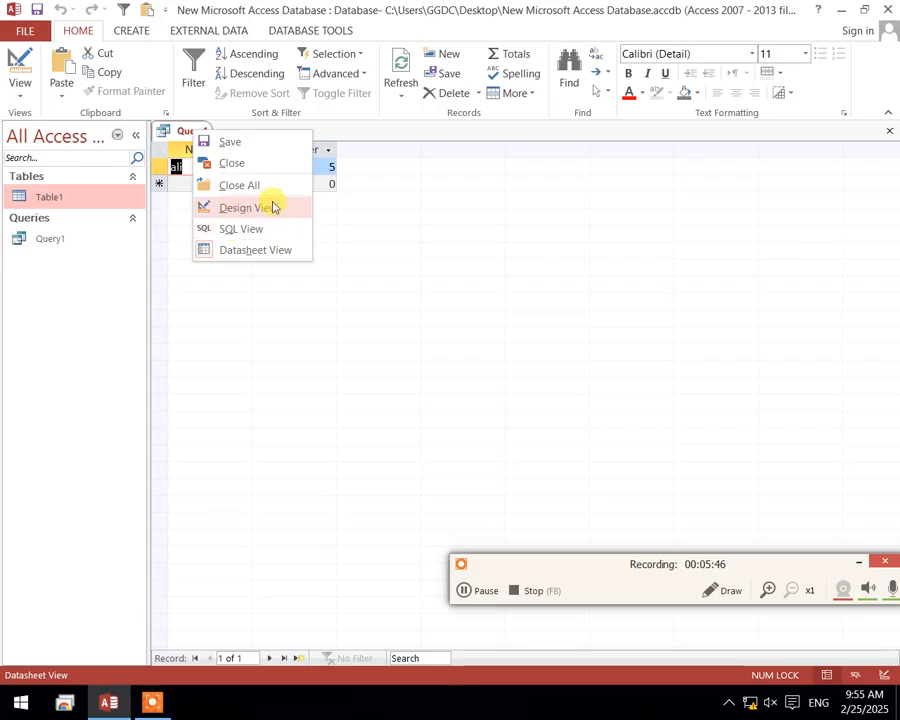
click(510, 227)
click(201, 168)
drag(301, 166, 376, 167)
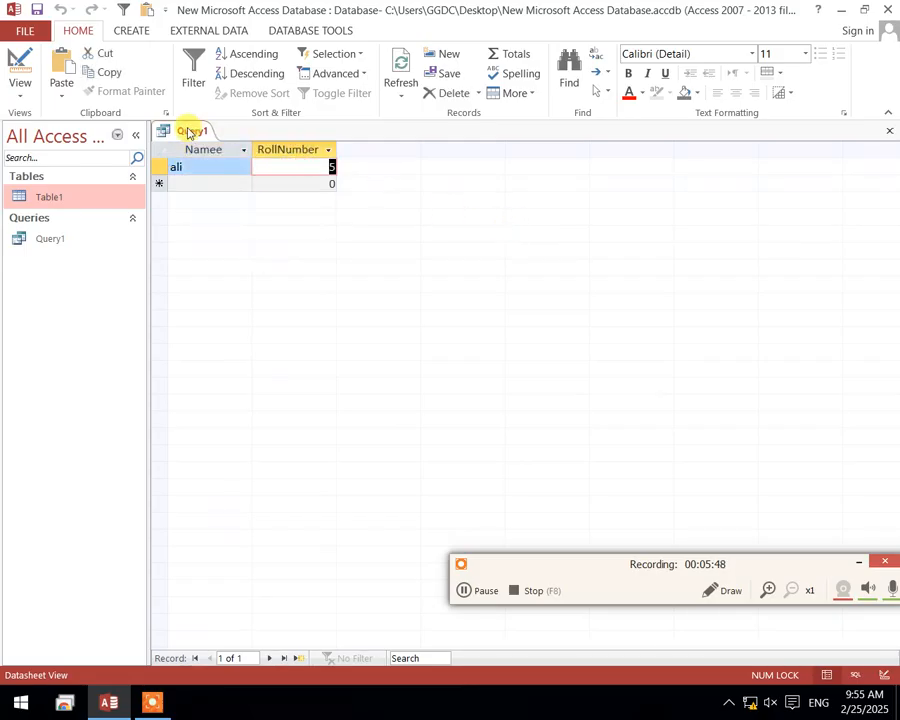
right_click(190, 133)
click(255, 225)
click(300, 348)
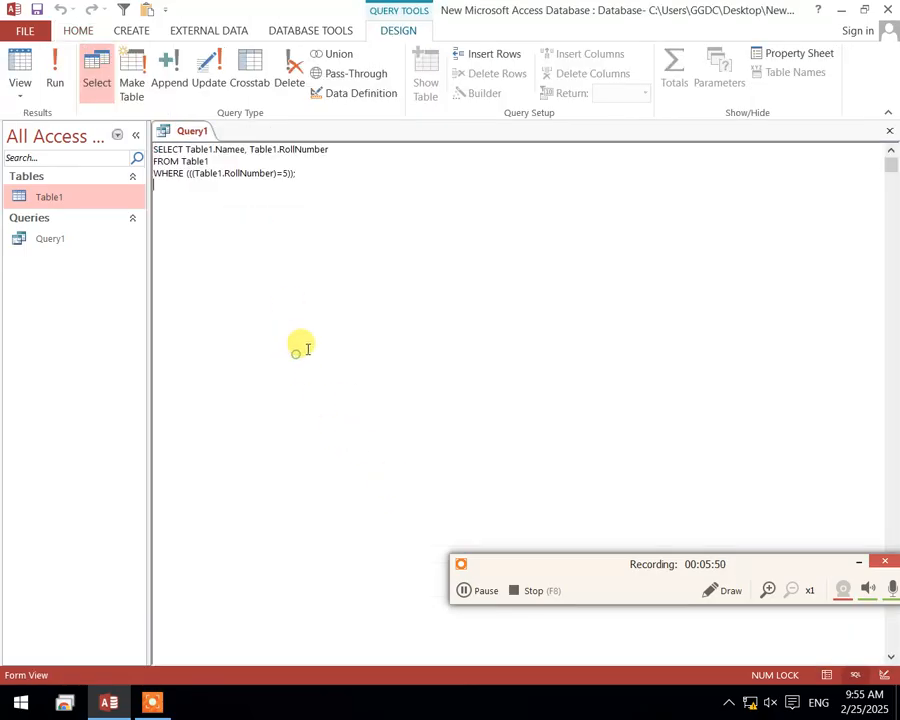
click(18, 62)
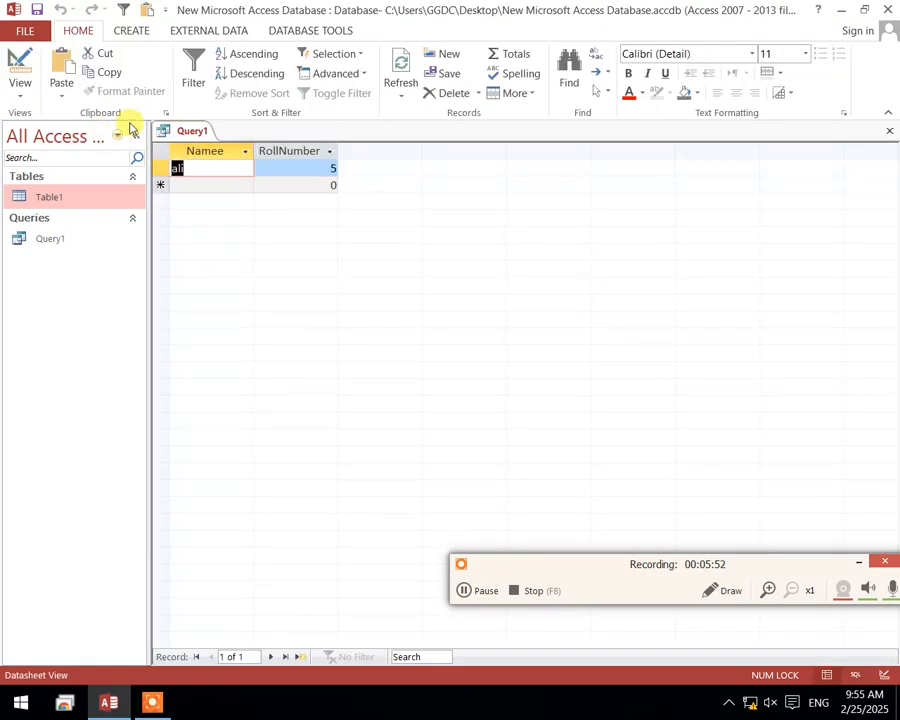
Reopen Query1 in Design View to review its fields and RollNumber criterion
right_click(170, 128)
click(224, 204)
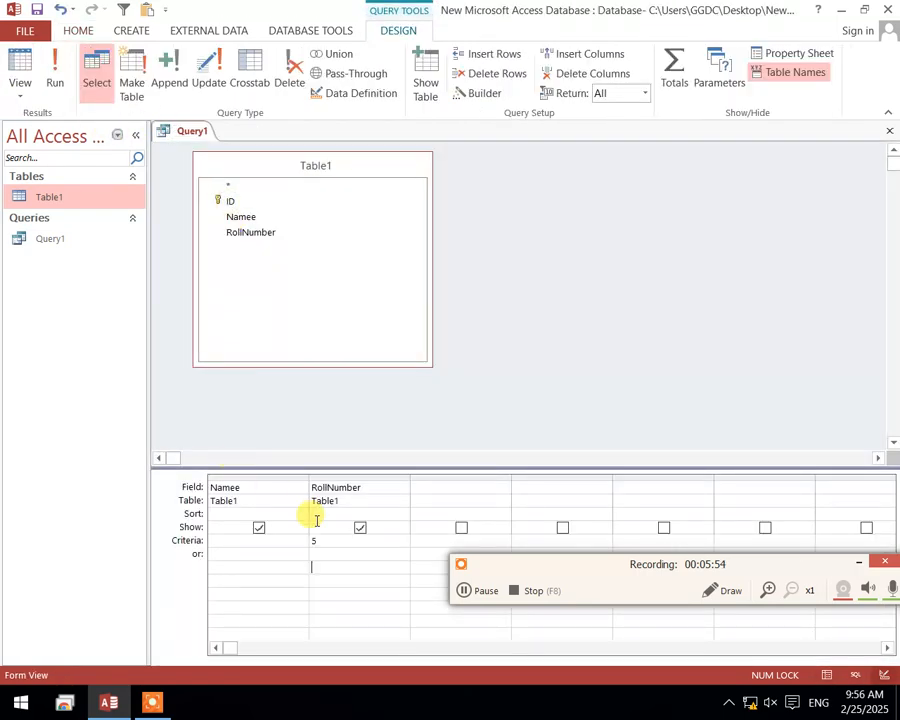
click(375, 578)
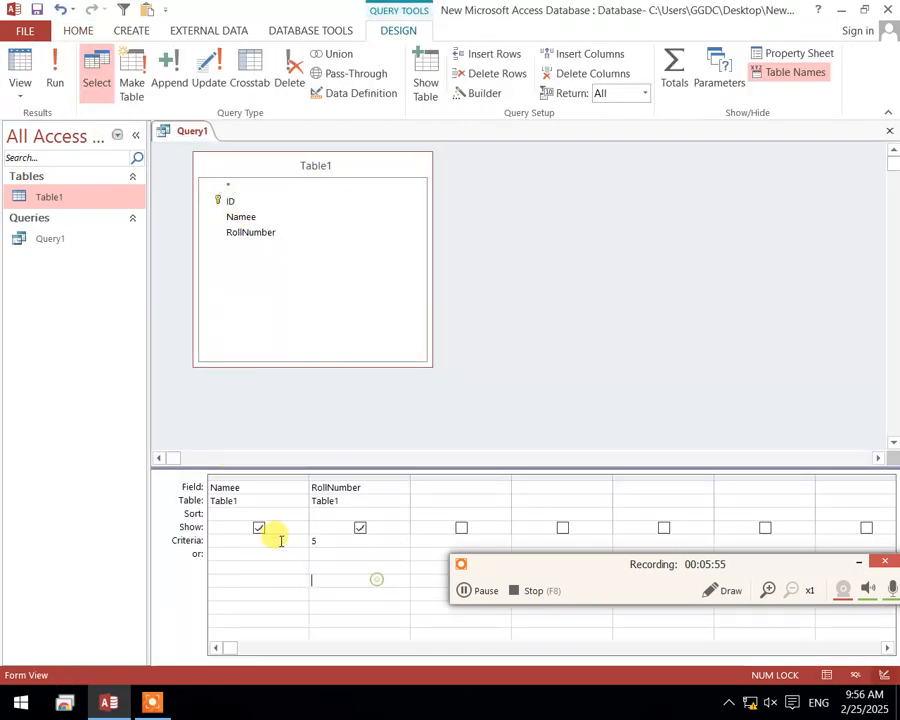
click(240, 476)
click(250, 562)
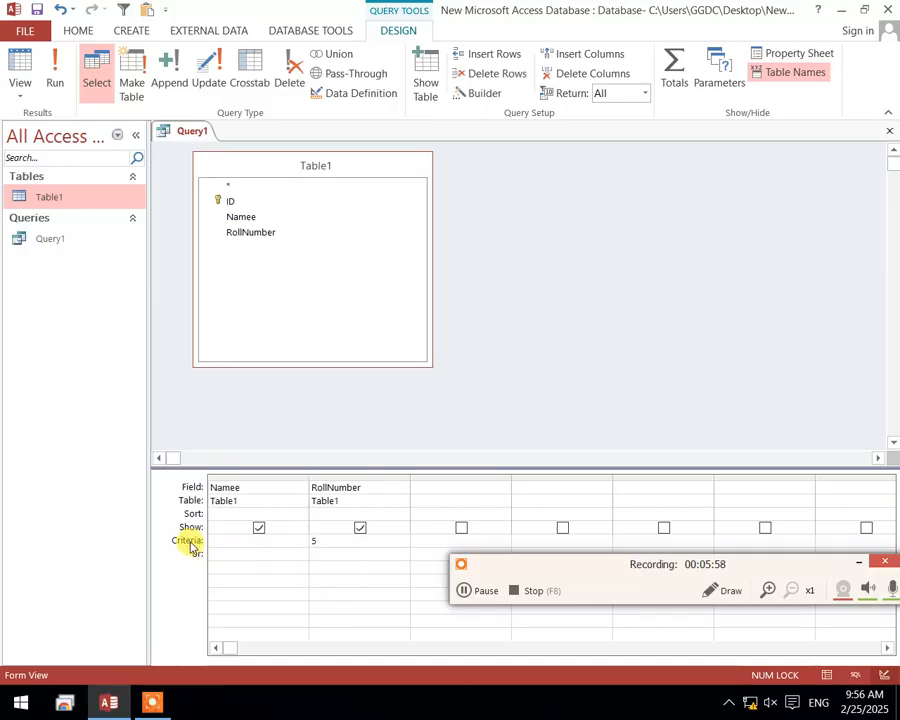
double_click(316, 541)
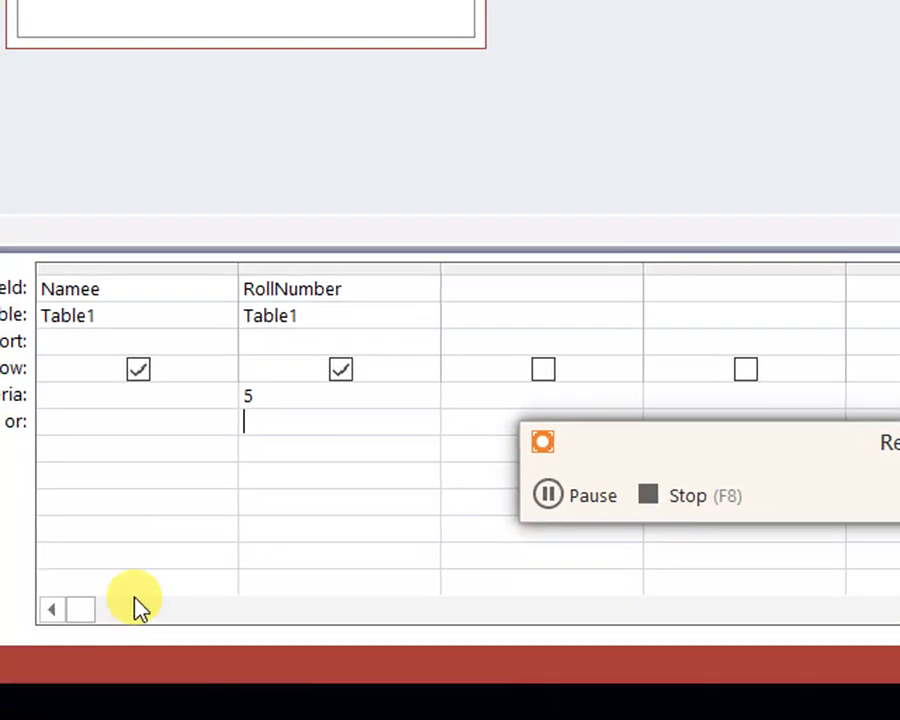
click(352, 530)
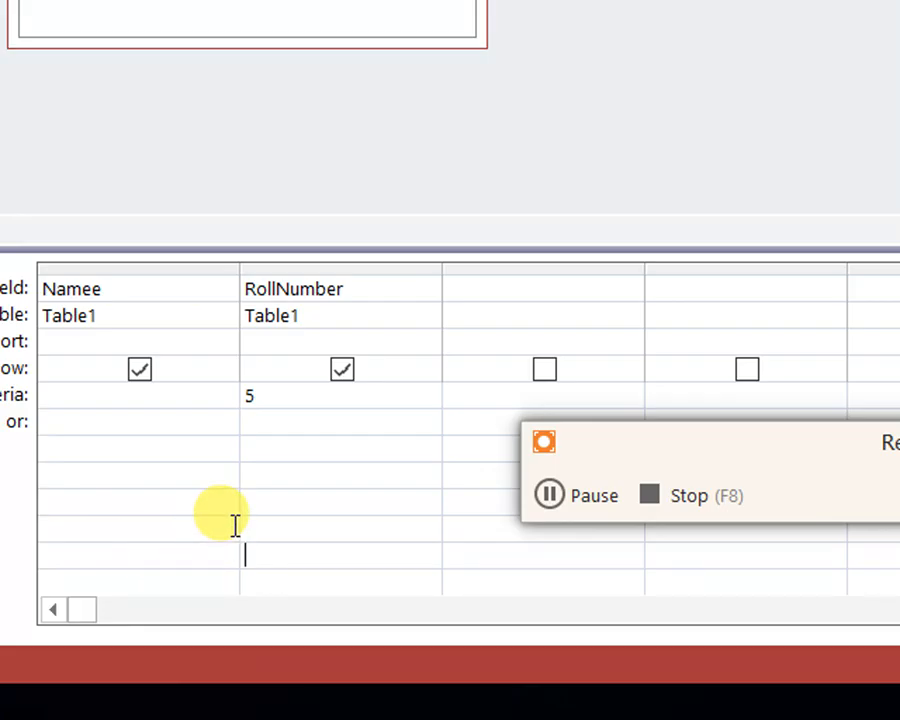
key(Up)
key(Up)
key(Up)
key(Up)
key(Up)
click(172, 404)
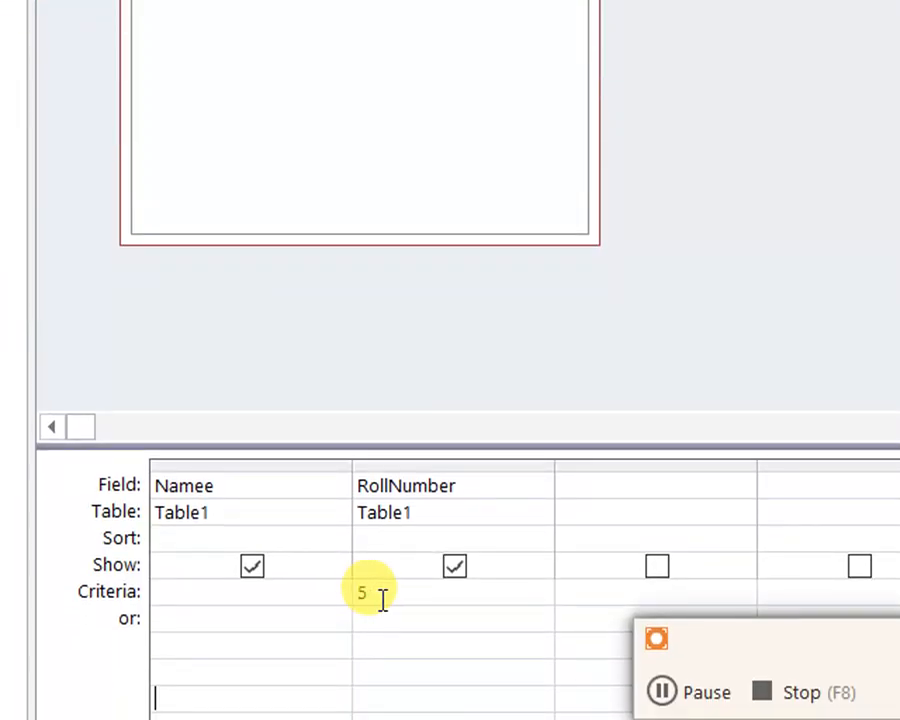
Replace Query1's RollNumber criterion with a Namee criterion holding the first student's name and show the query in Datasheet View
drag(380, 599, 325, 600)
key(Delete)
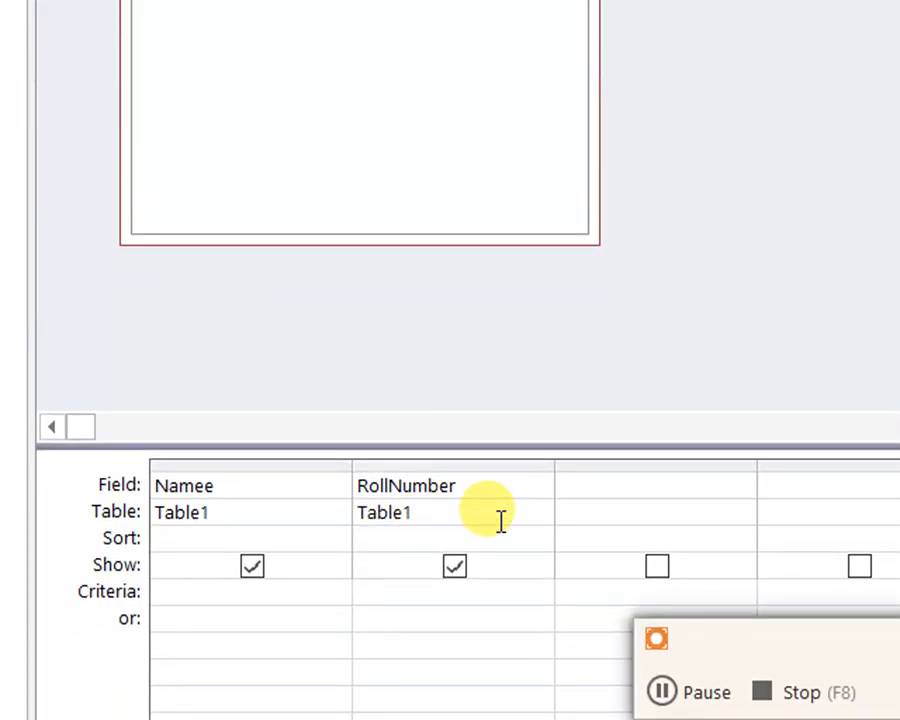
click(585, 486)
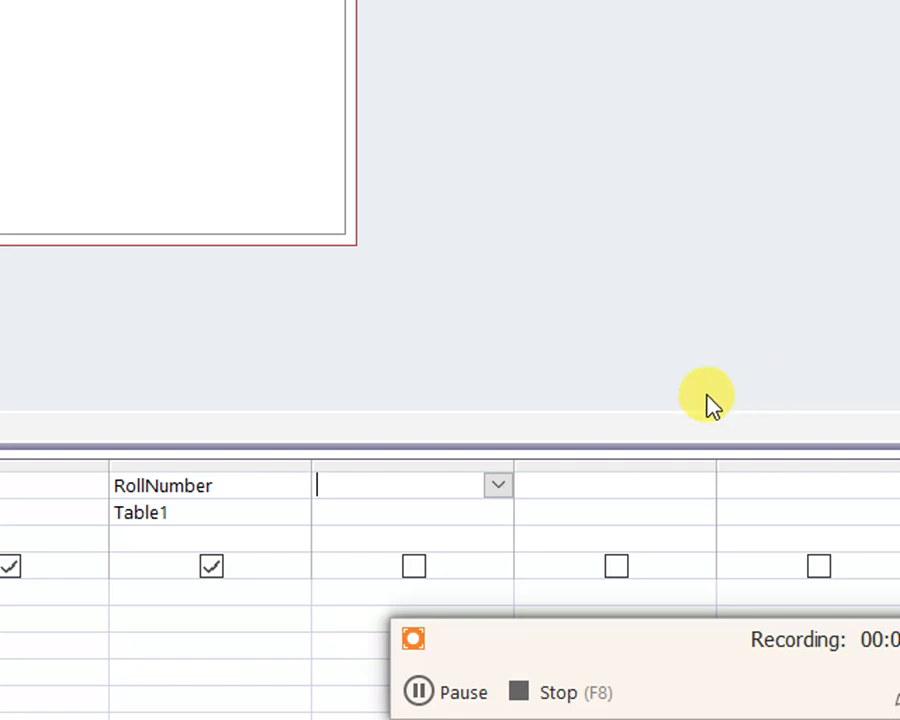
click(170, 598)
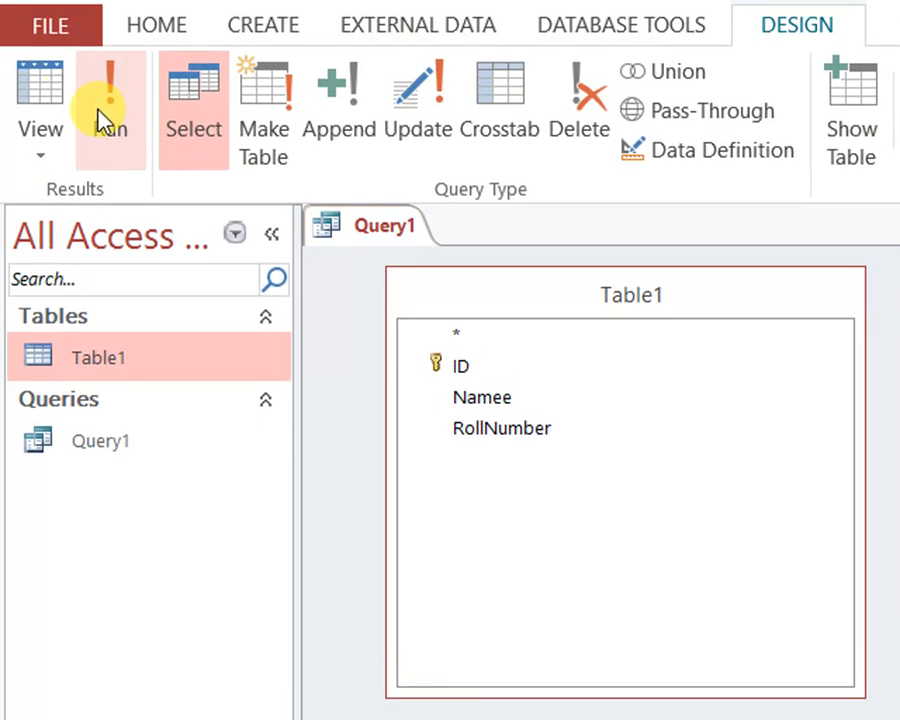
click(98, 112)
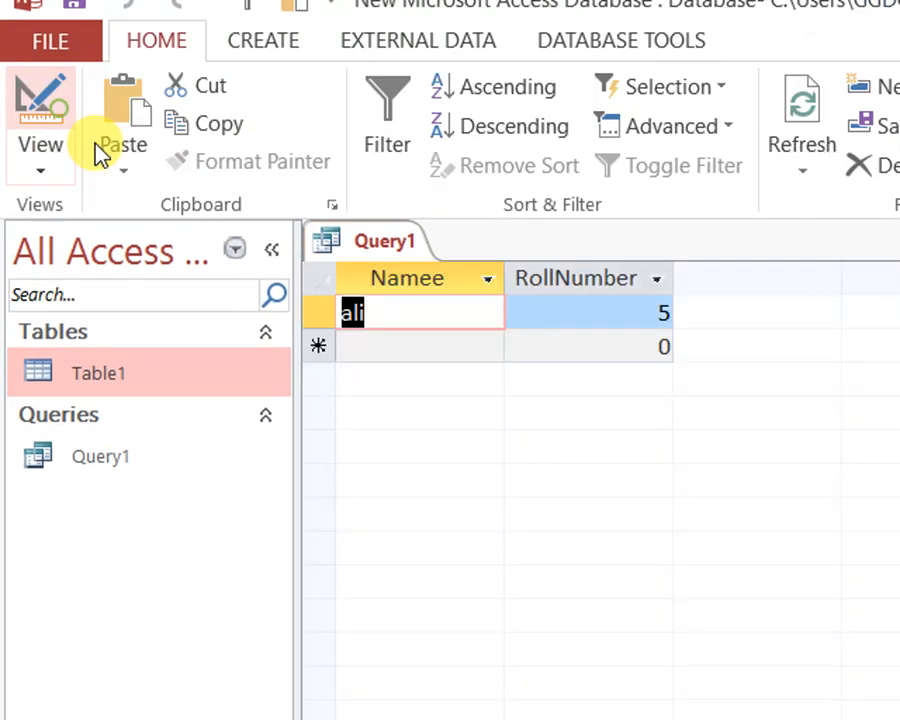
Open Table1 to compare its records with the Query1 results, closing the table again
right_click(402, 241)
click(393, 265)
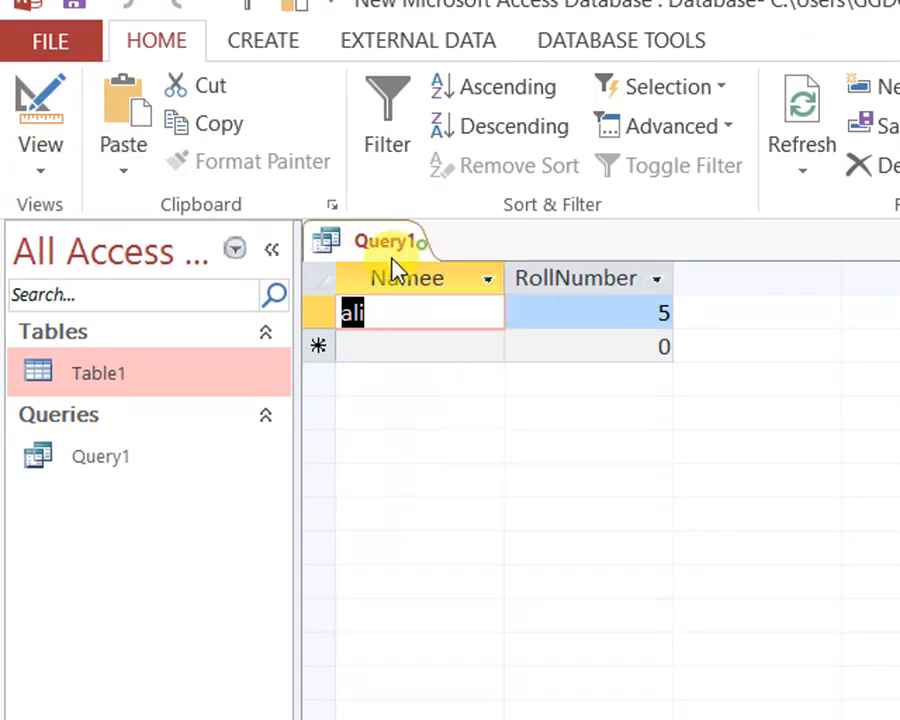
click(195, 365)
double_click(195, 365)
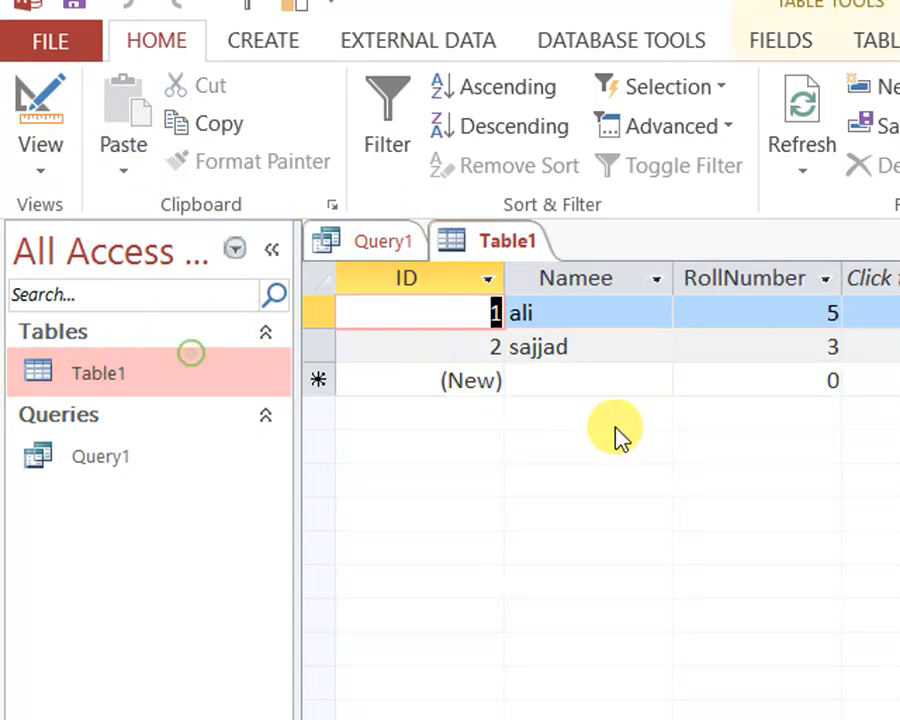
right_click(503, 245)
click(528, 303)
Change the Namee criterion in Query1's design to the second student's name and show the query in Datasheet View
click(68, 142)
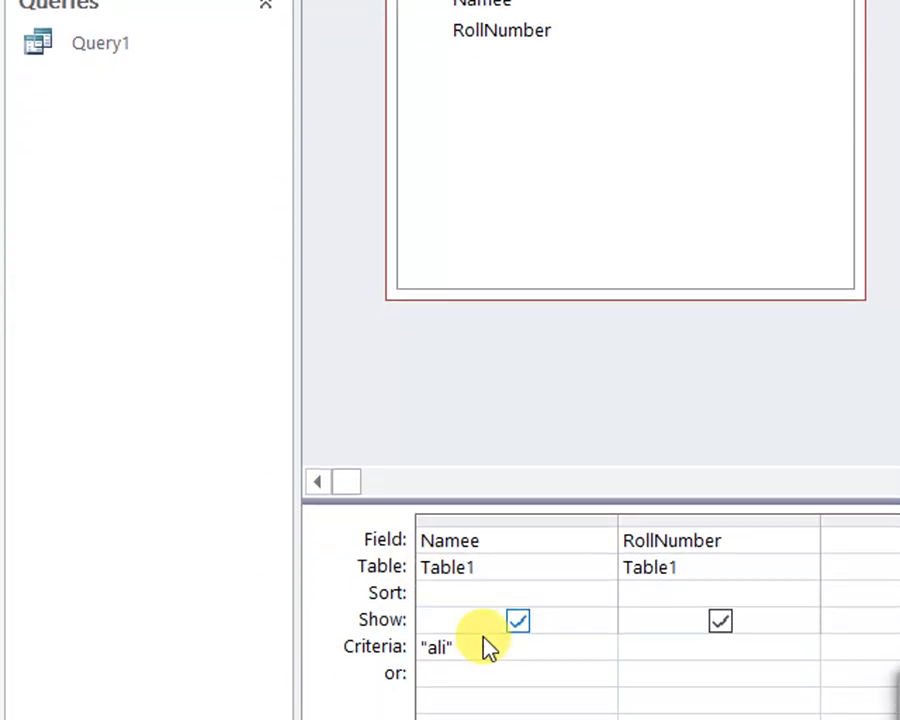
double_click(489, 647)
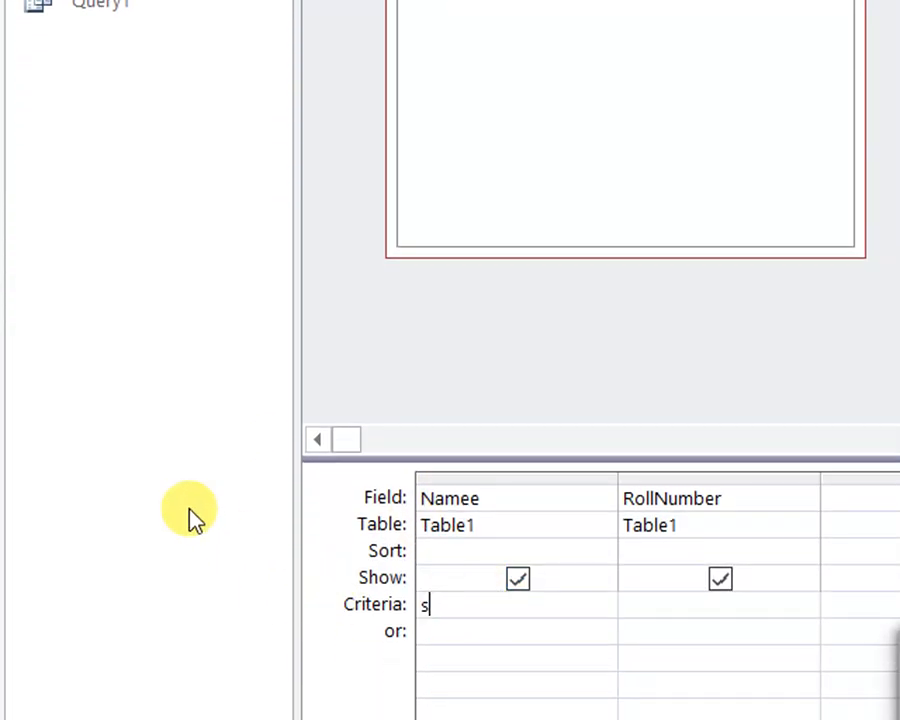
text(sajjad)
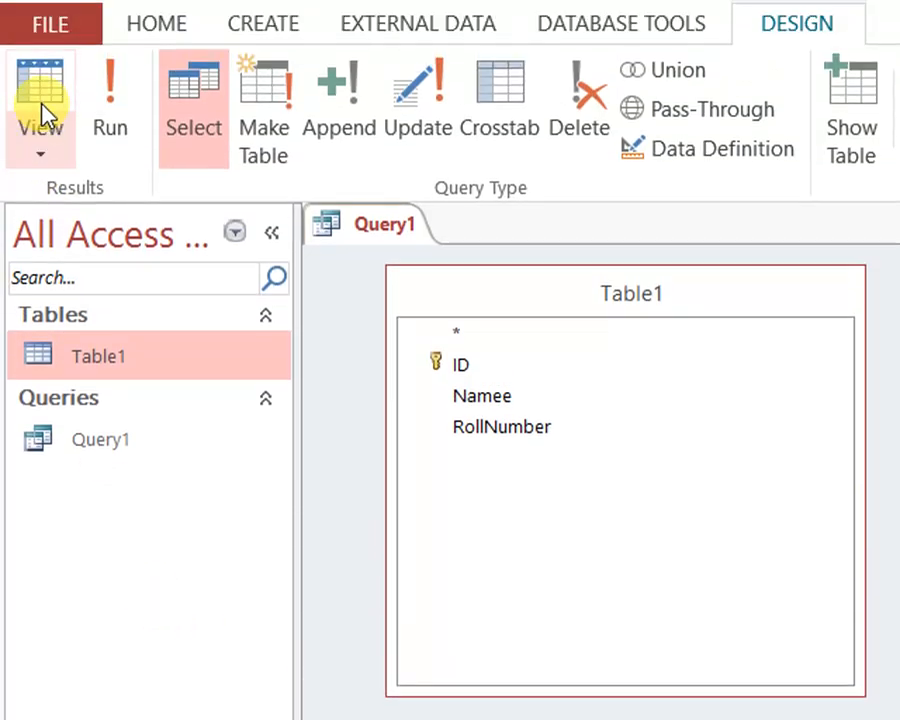
click(40, 138)
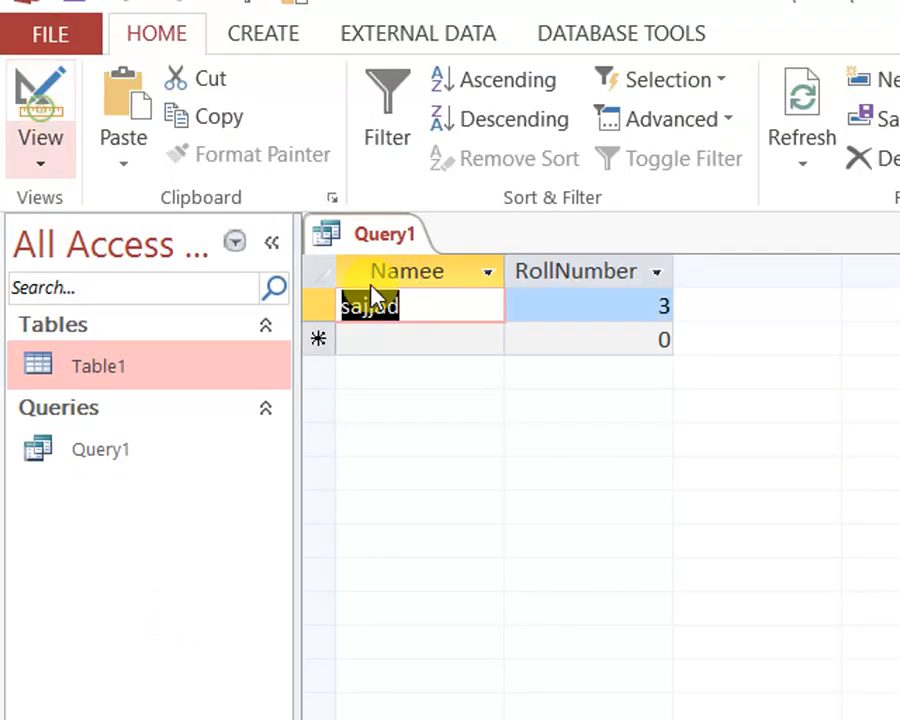
Return Query1 to Design View and clear the Namee criterion
right_click(420, 243)
click(458, 268)
right_click(408, 235)
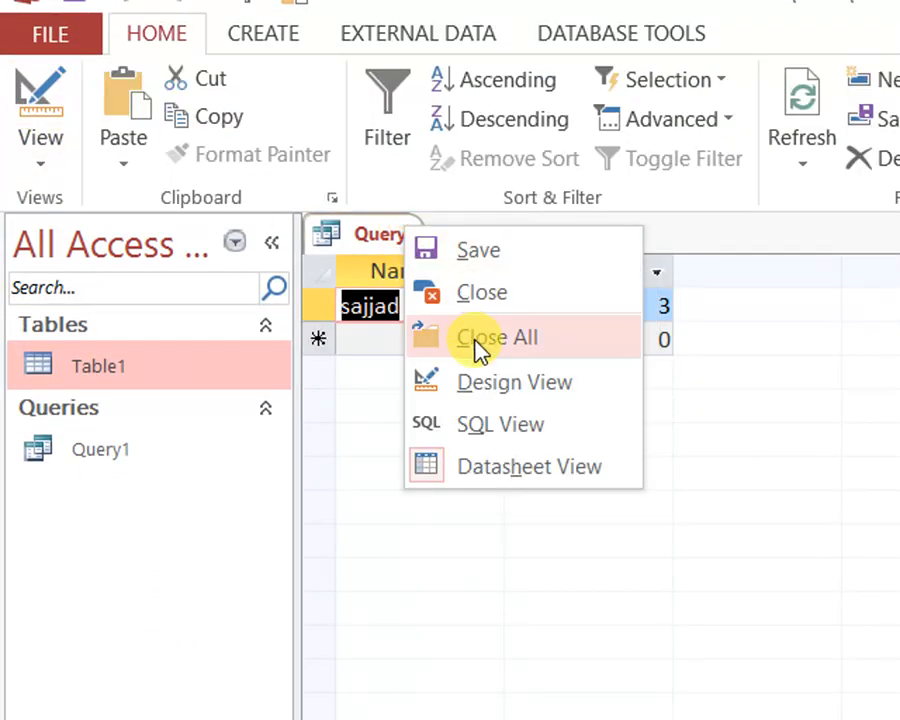
click(484, 388)
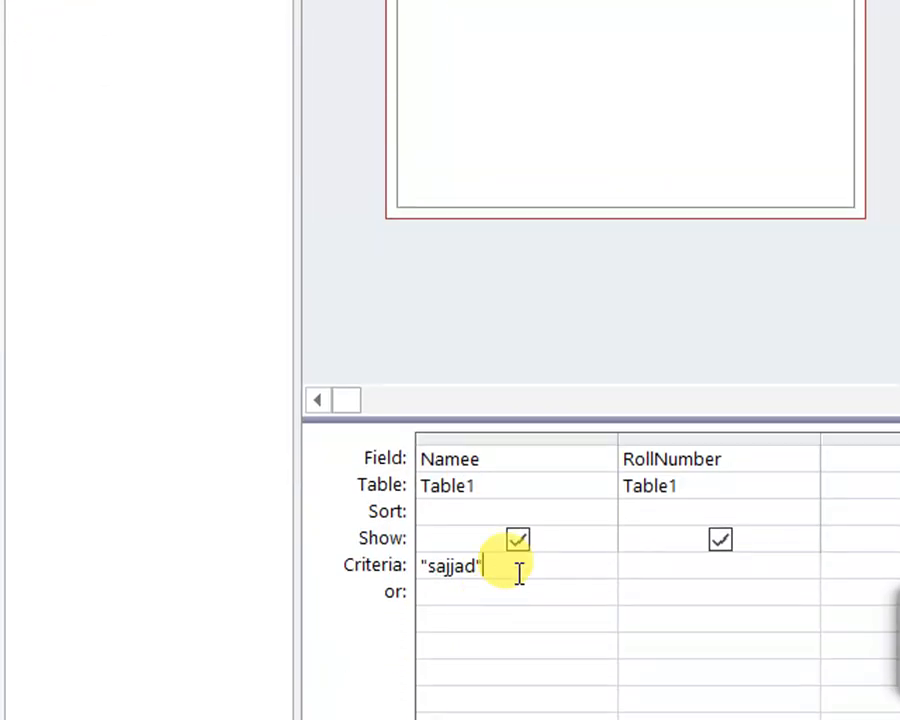
drag(516, 570, 310, 556)
key(Delete)
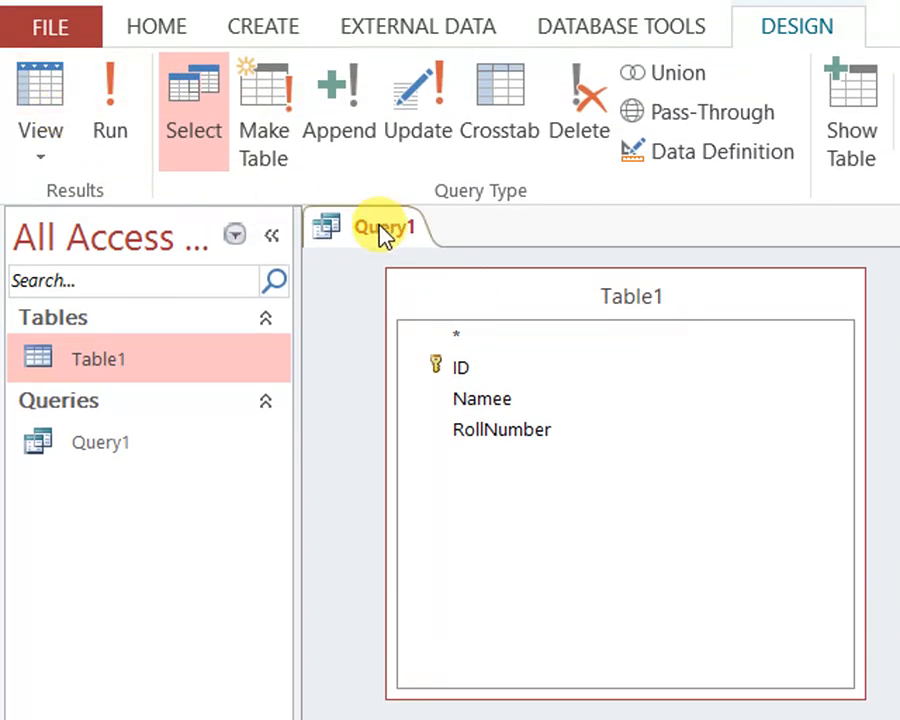
Create a new table and save it as Table2
click(227, 33)
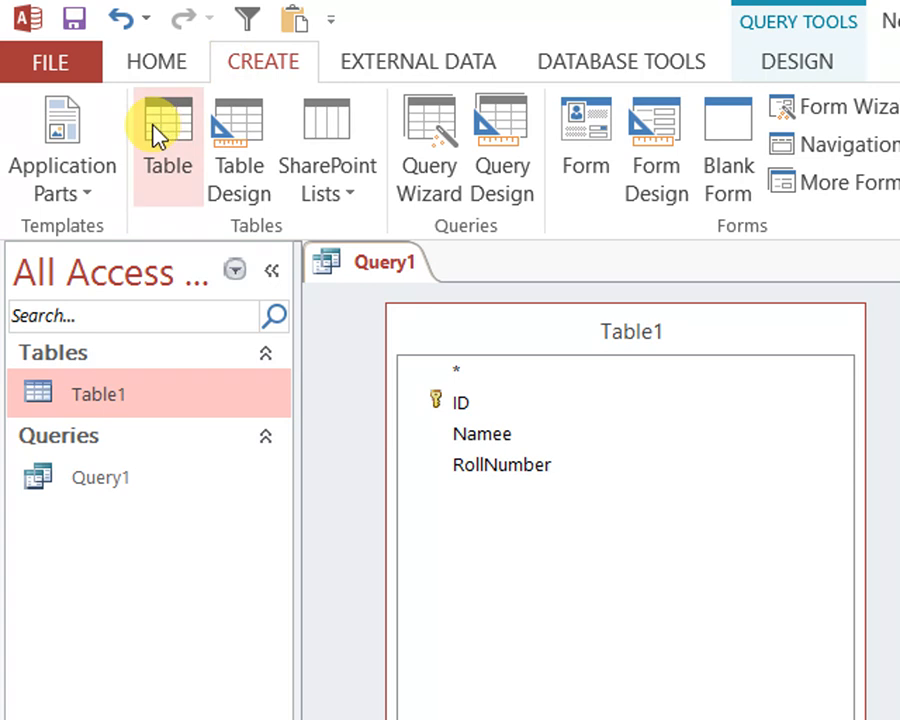
click(153, 125)
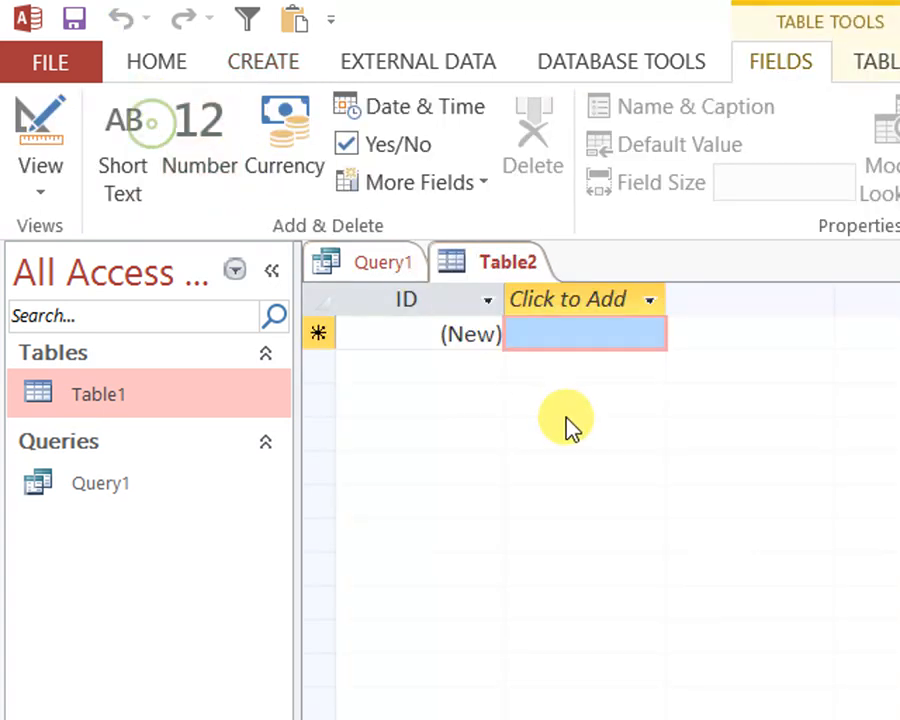
right_click(498, 260)
click(530, 272)
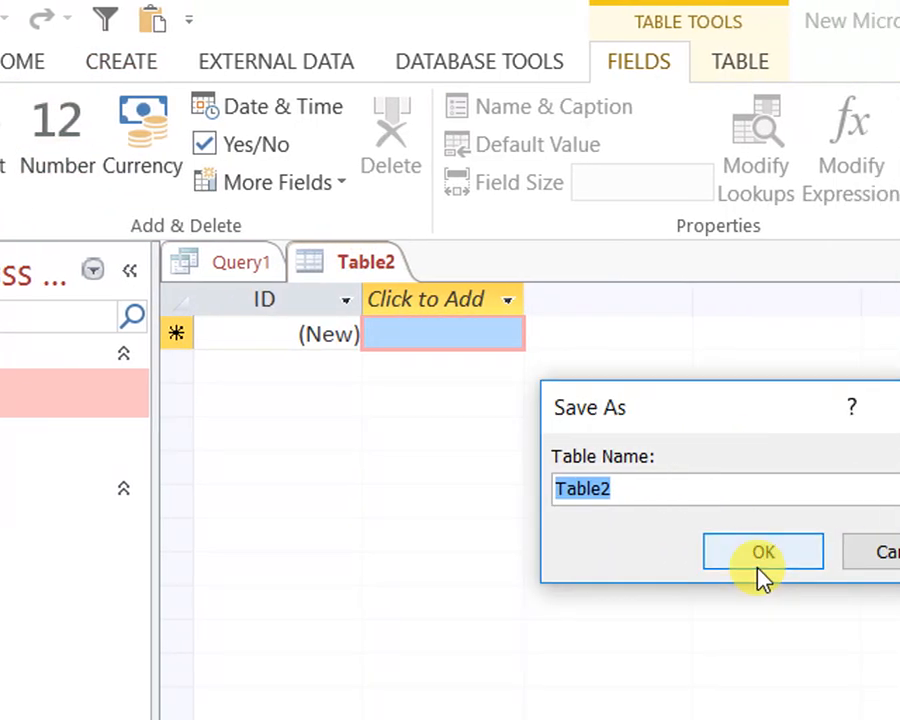
click(760, 556)
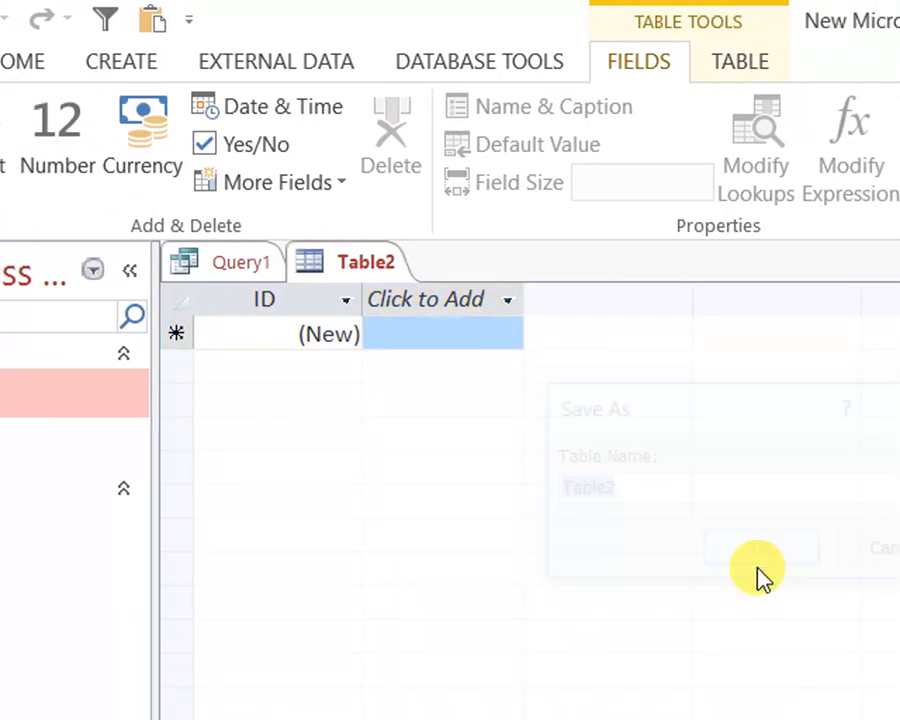
Add a Short Text field named SchoolName to Table2's design, save the table and switch it to Datasheet View
right_click(345, 275)
click(448, 418)
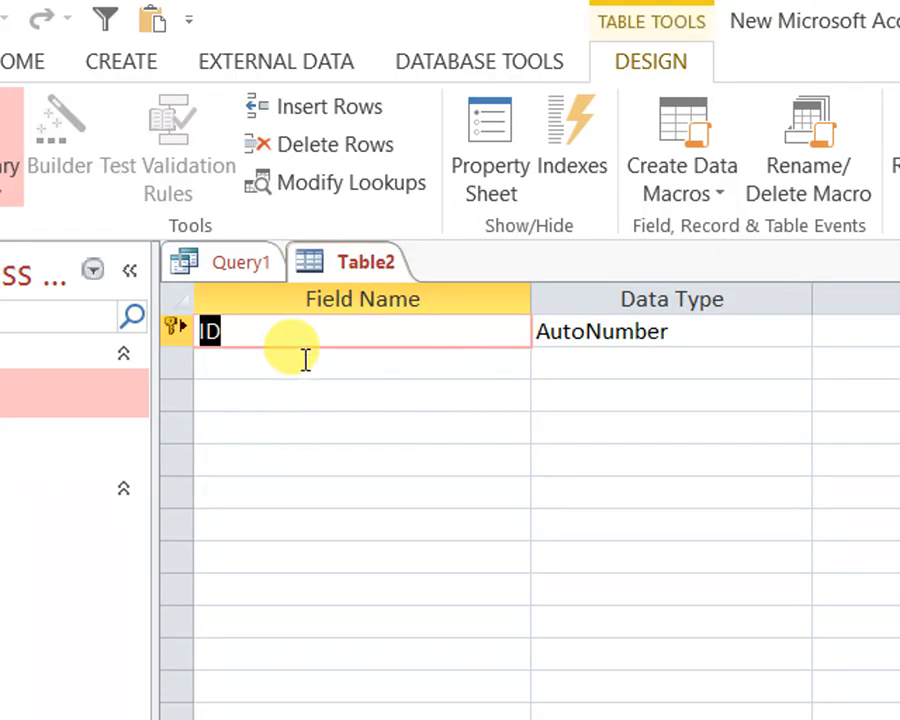
click(293, 368)
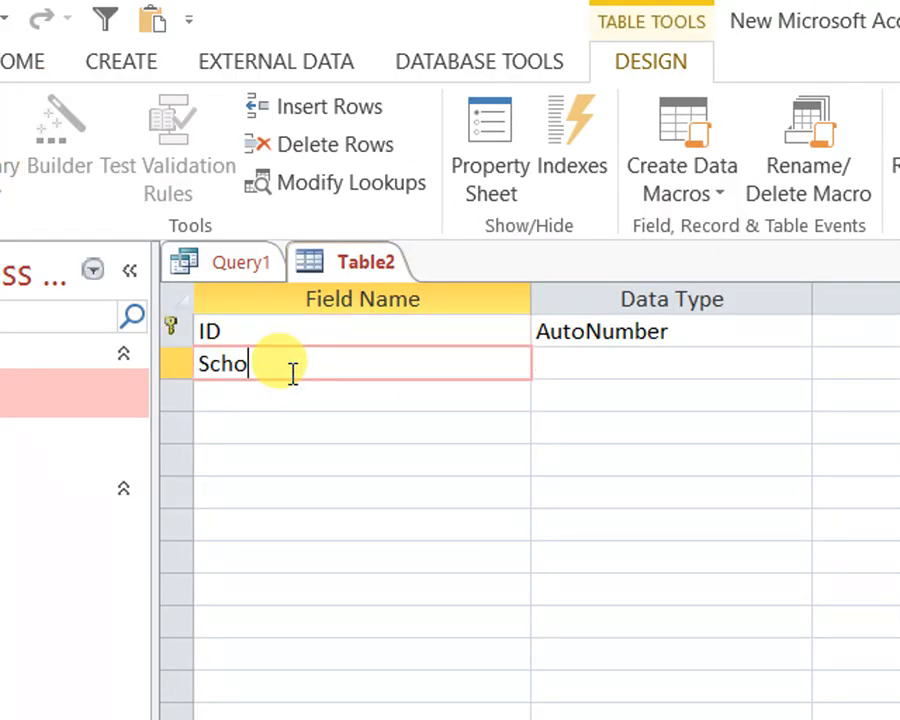
text(SchoolName)
key(Tab)
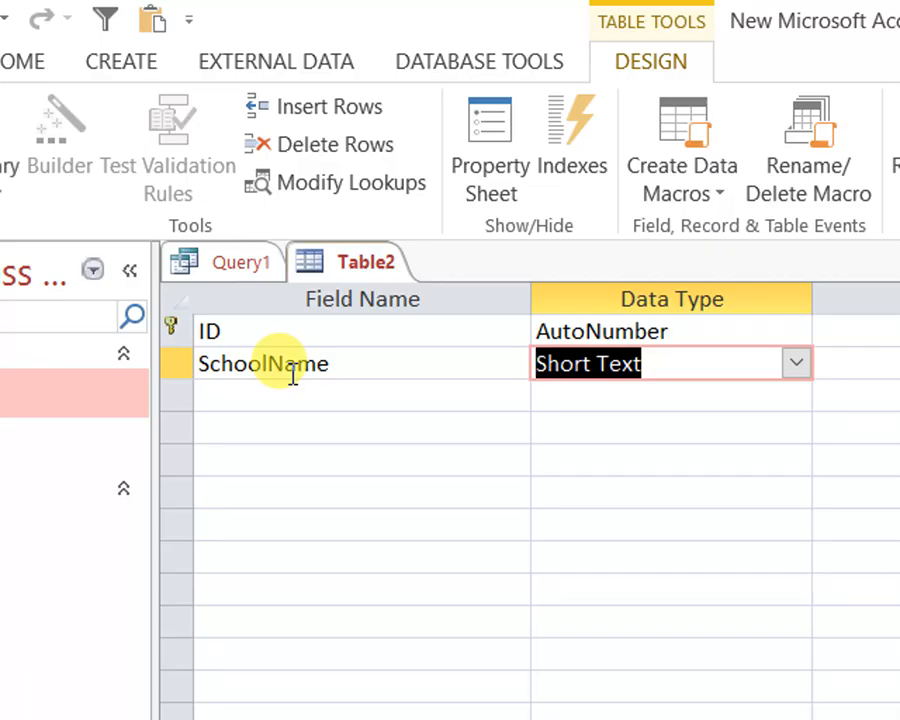
key(Tab)
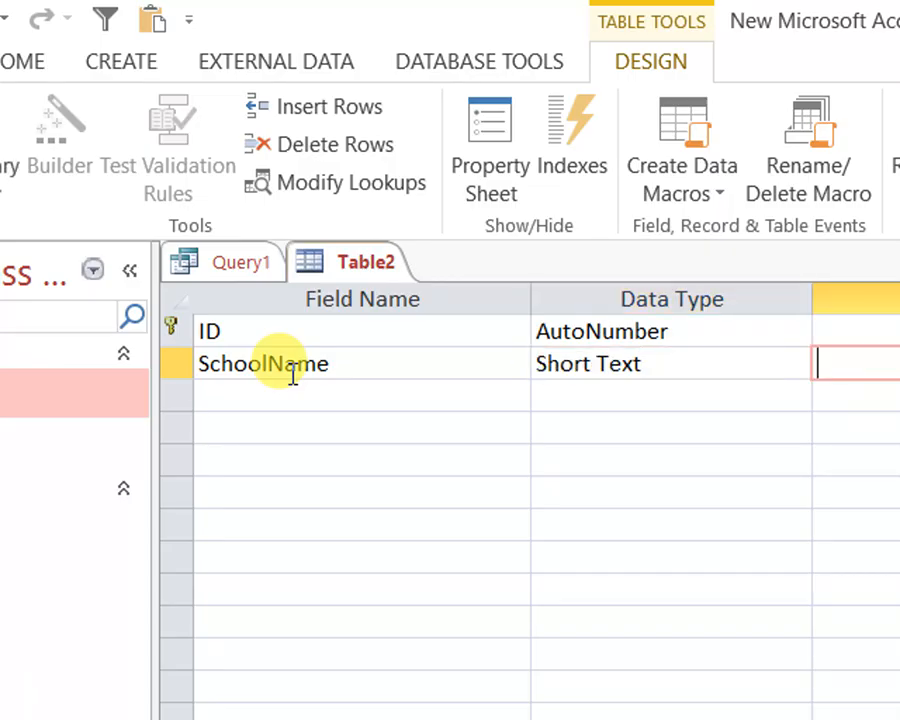
click(40, 124)
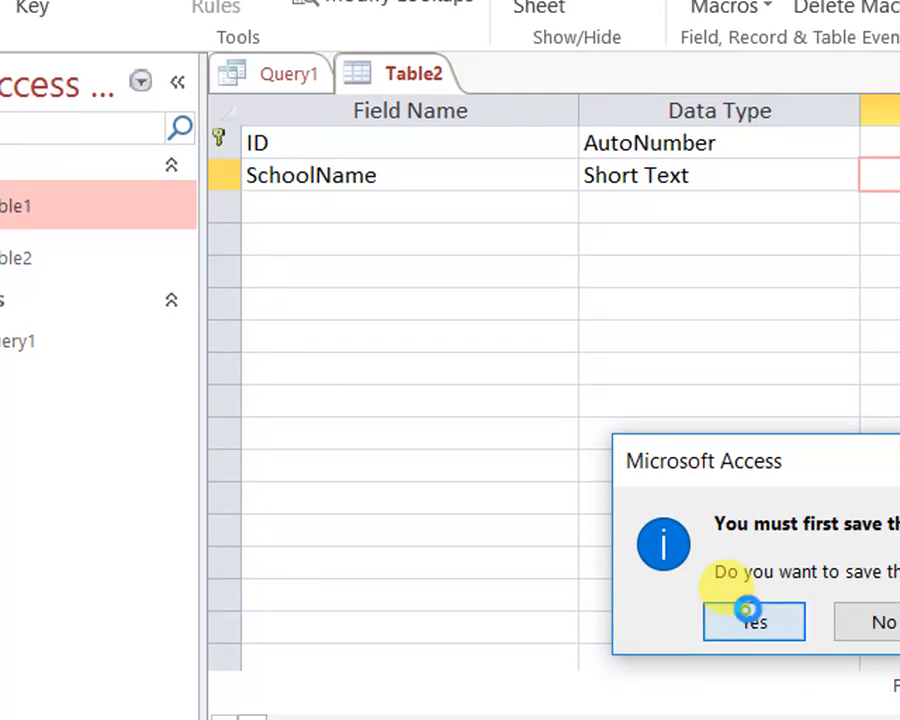
click(841, 719)
Enter a Table2 record with the SchoolName "Wisedom School" and close the table
click(469, 152)
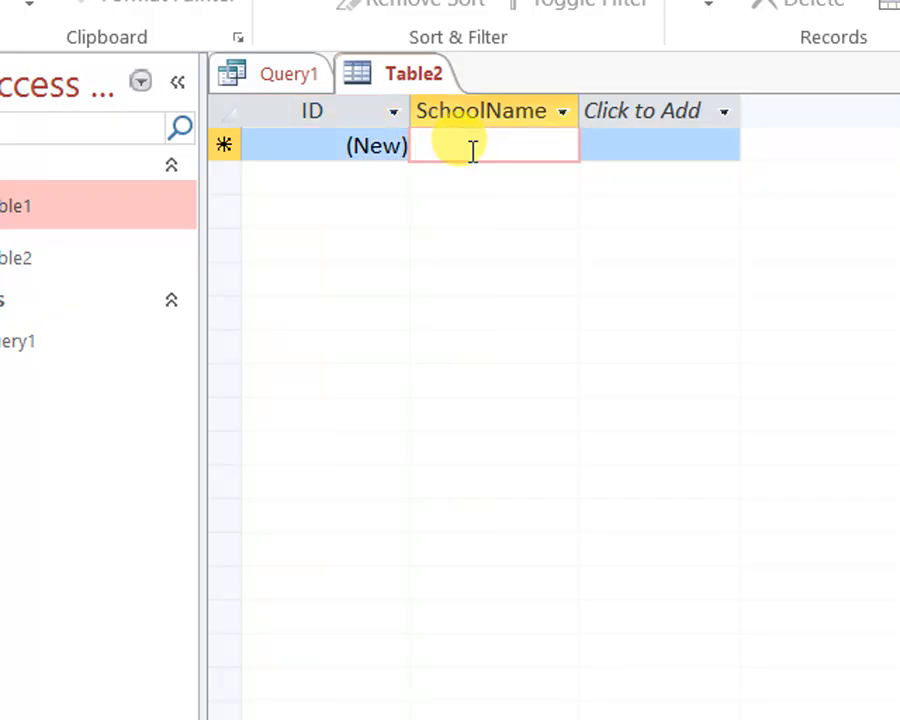
text(Wisedom S)
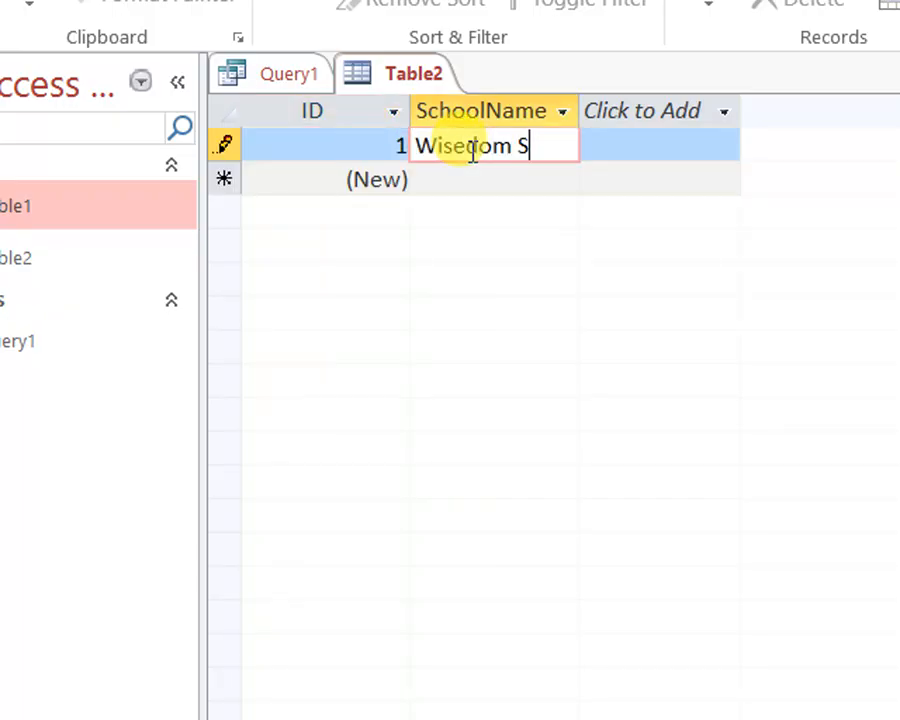
text(chool)
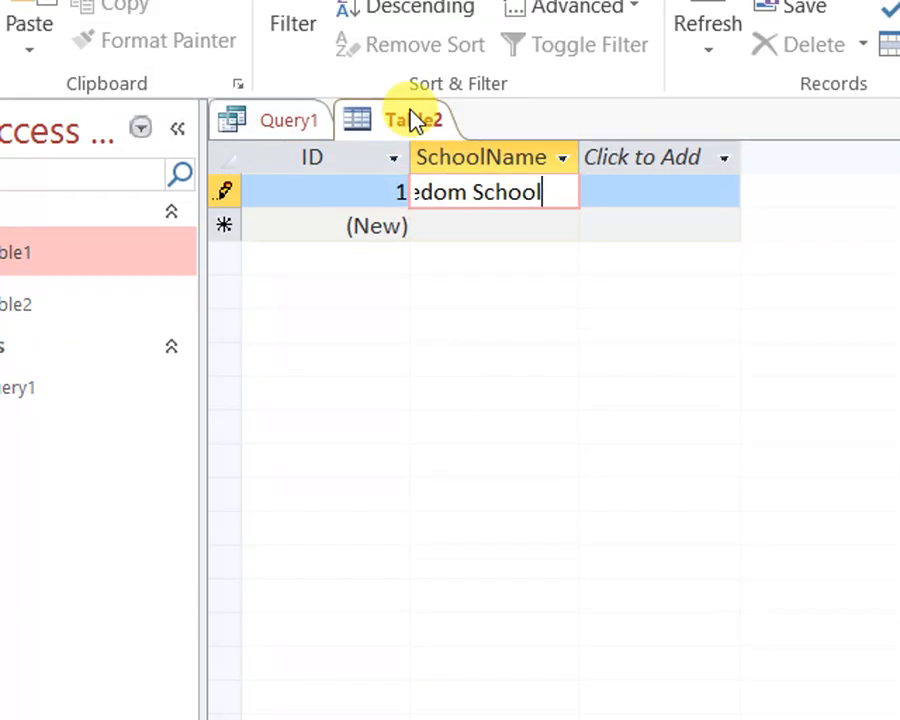
right_click(418, 80)
click(451, 128)
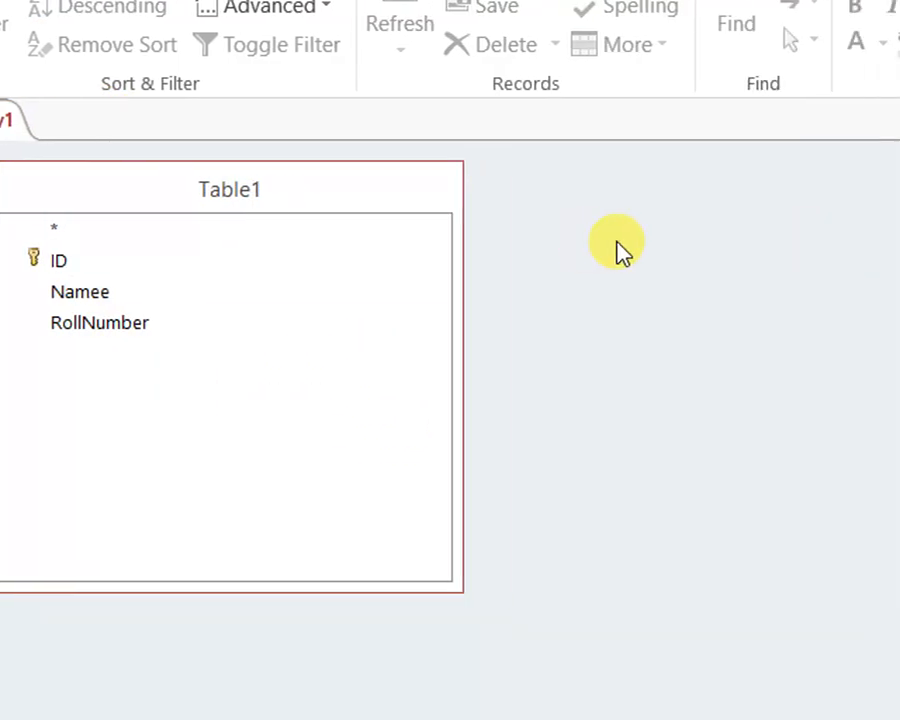
Add Table2 and its SchoolName field to Query1's design and show the query in Datasheet View
right_click(617, 241)
click(709, 348)
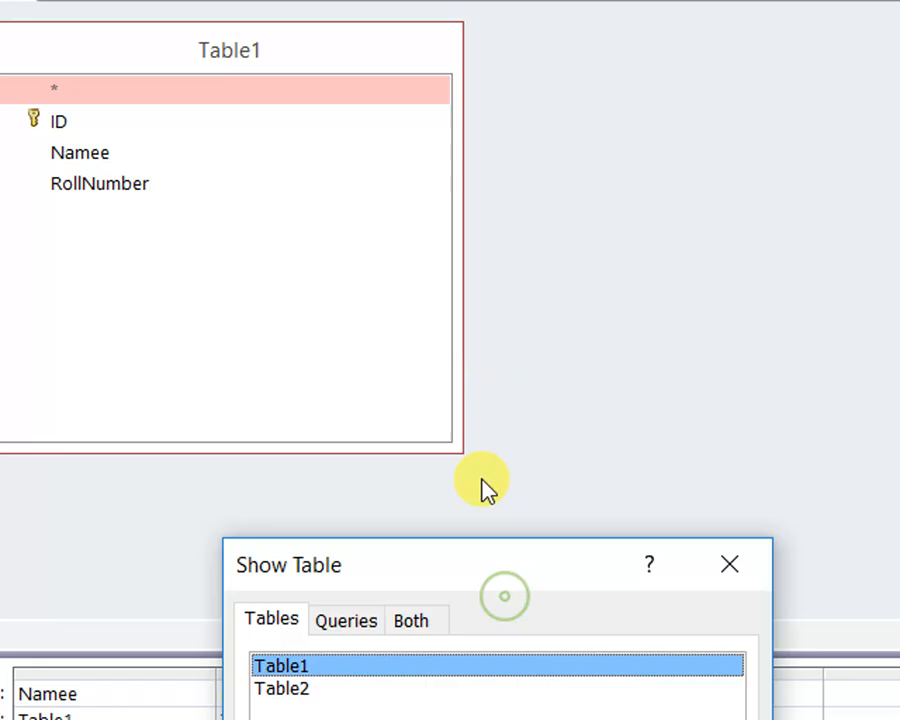
drag(484, 487, 478, 230)
click(268, 349)
click(565, 575)
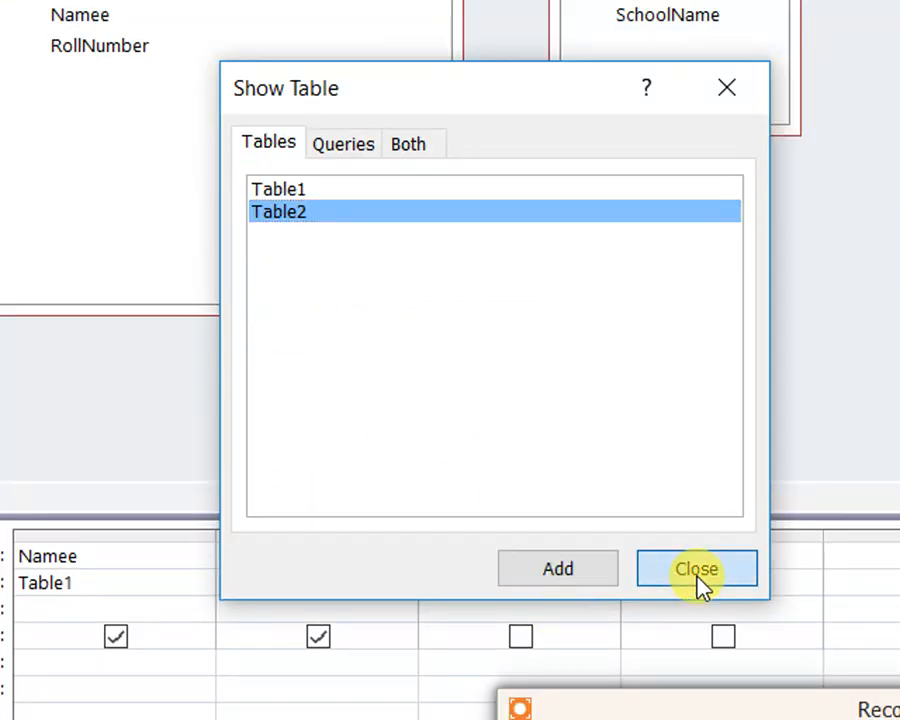
click(699, 575)
double_click(663, 140)
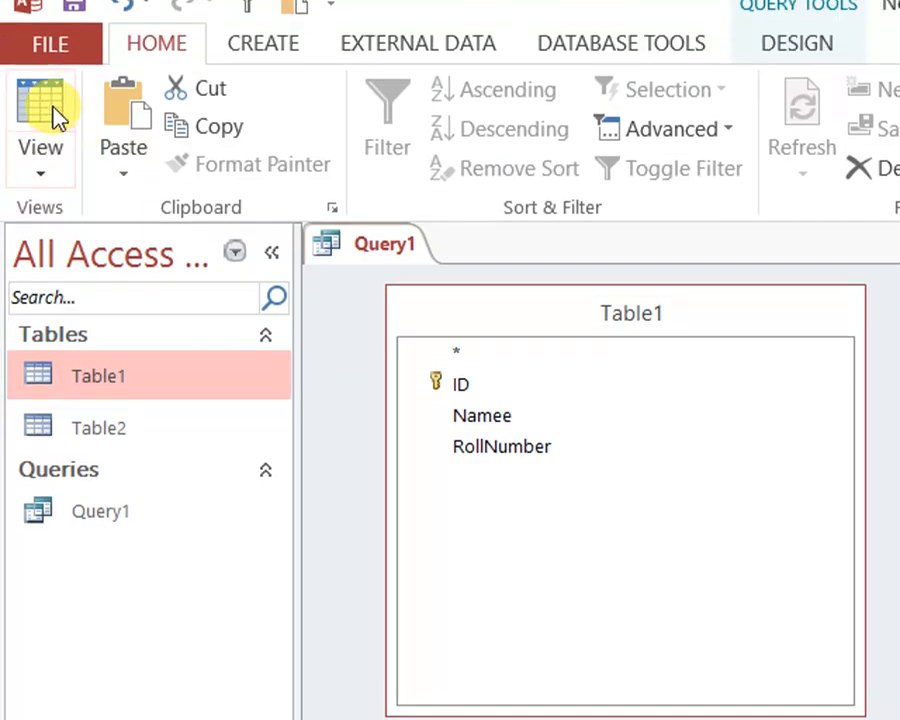
click(48, 118)
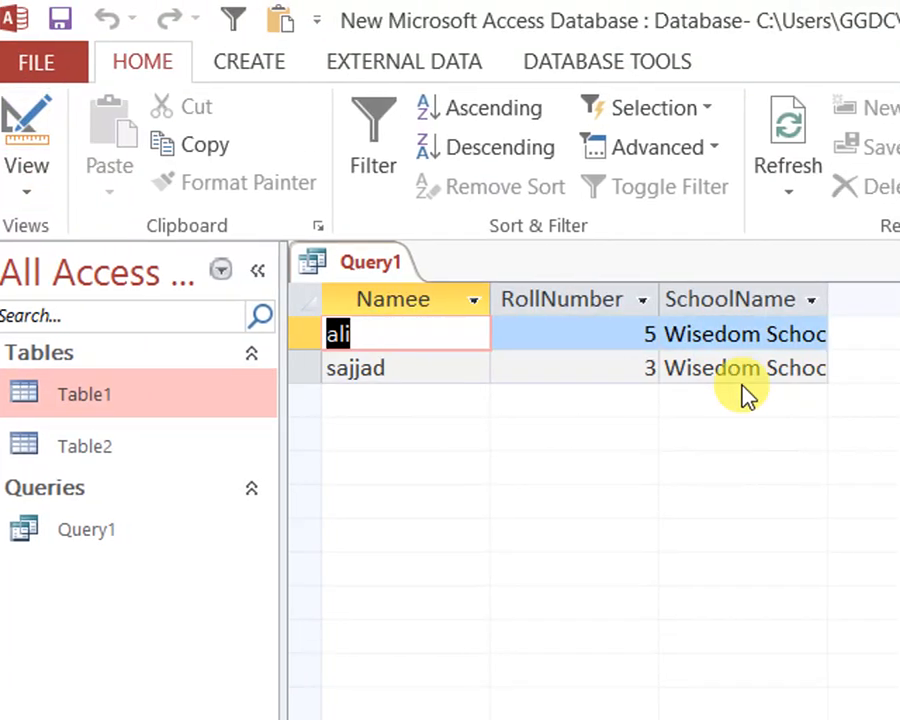
Move the SchoolName column ahead of Namee in the Query1 datasheet and widen it to fit the full school name
click(733, 300)
drag(733, 300, 366, 305)
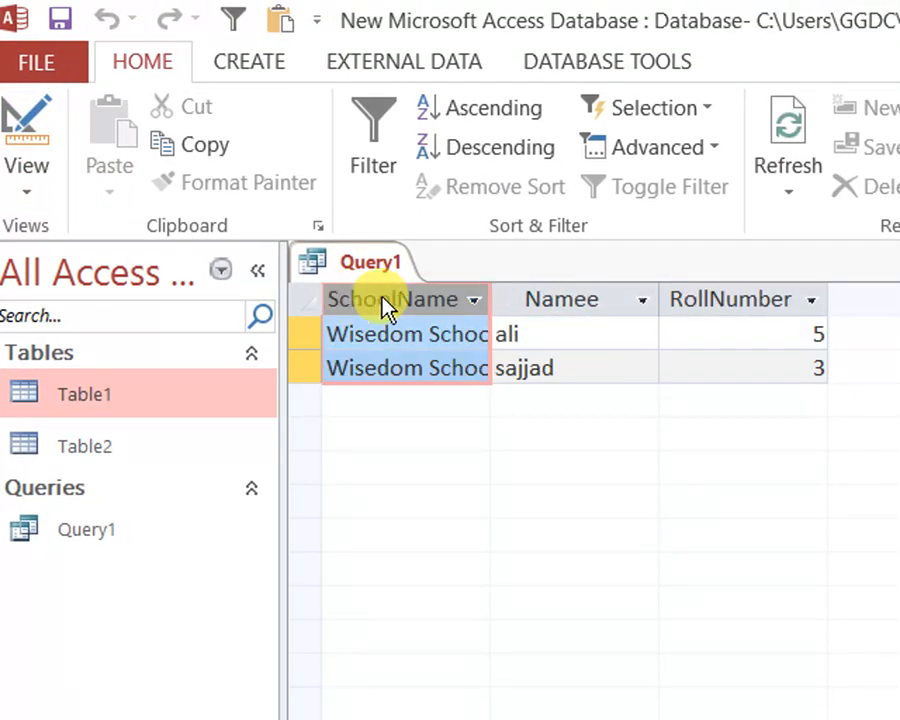
drag(489, 299, 562, 299)
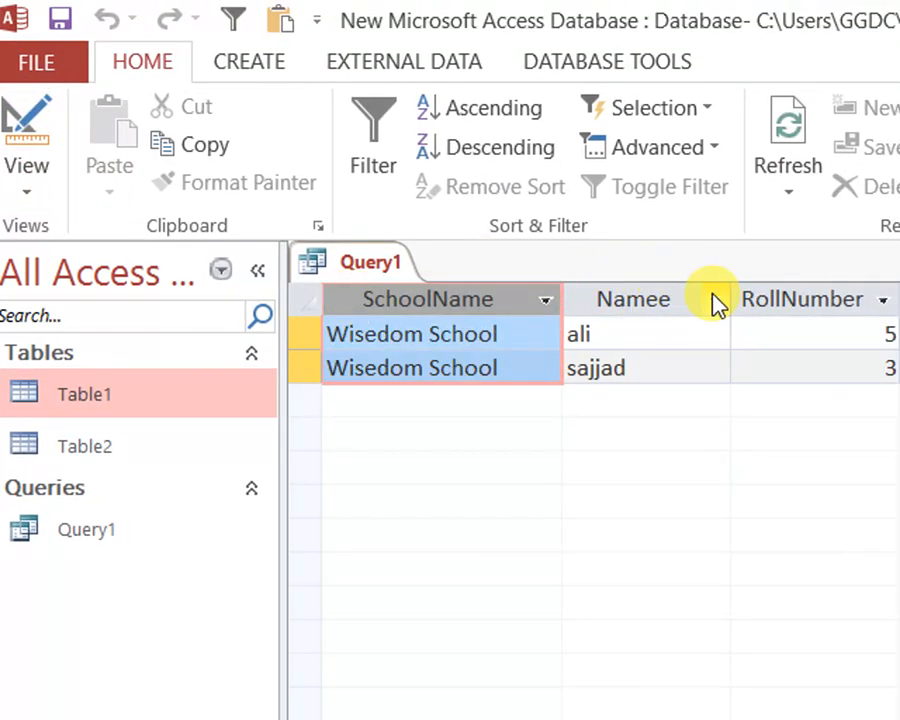
Review the SchoolName and Namee values of both records in the Query1 datasheet
click(648, 368)
click(47, 336)
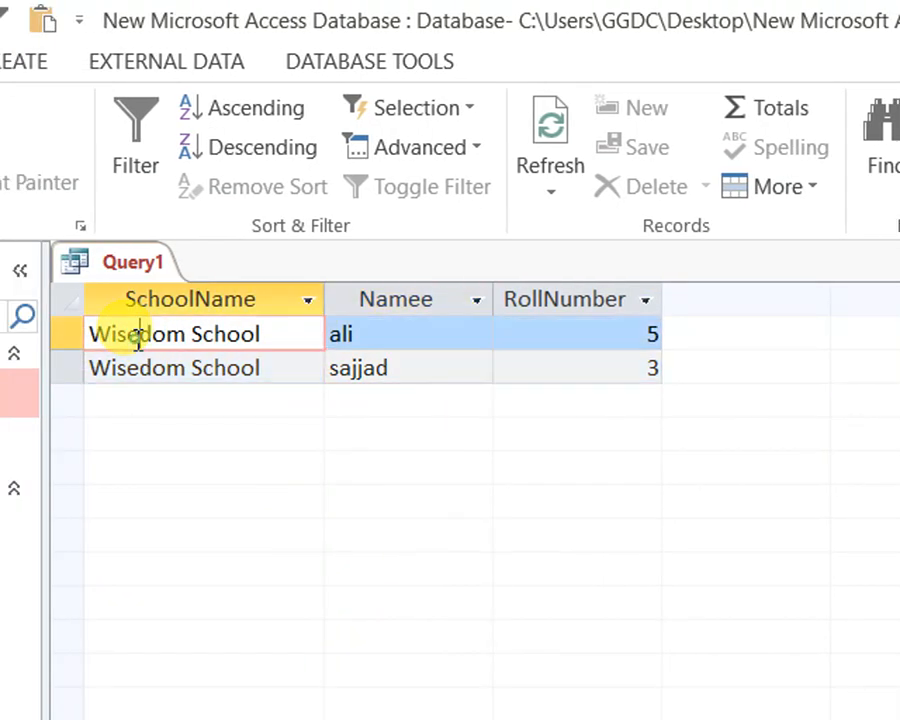
click(364, 337)
click(64, 368)
click(429, 368)
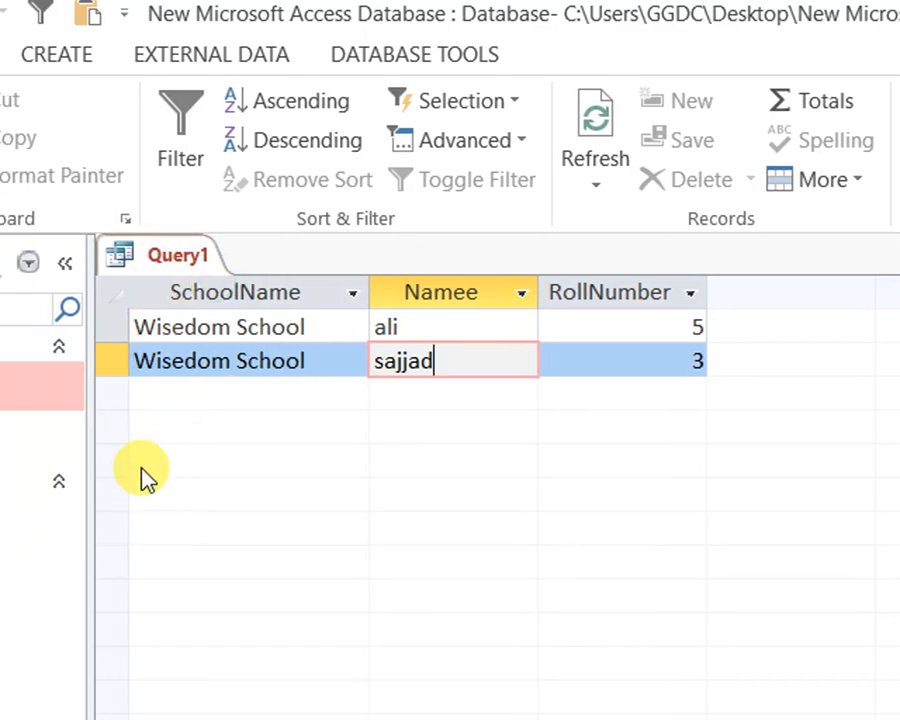
Switch Query1 from the datasheet to Design View
right_click(150, 255)
click(180, 275)
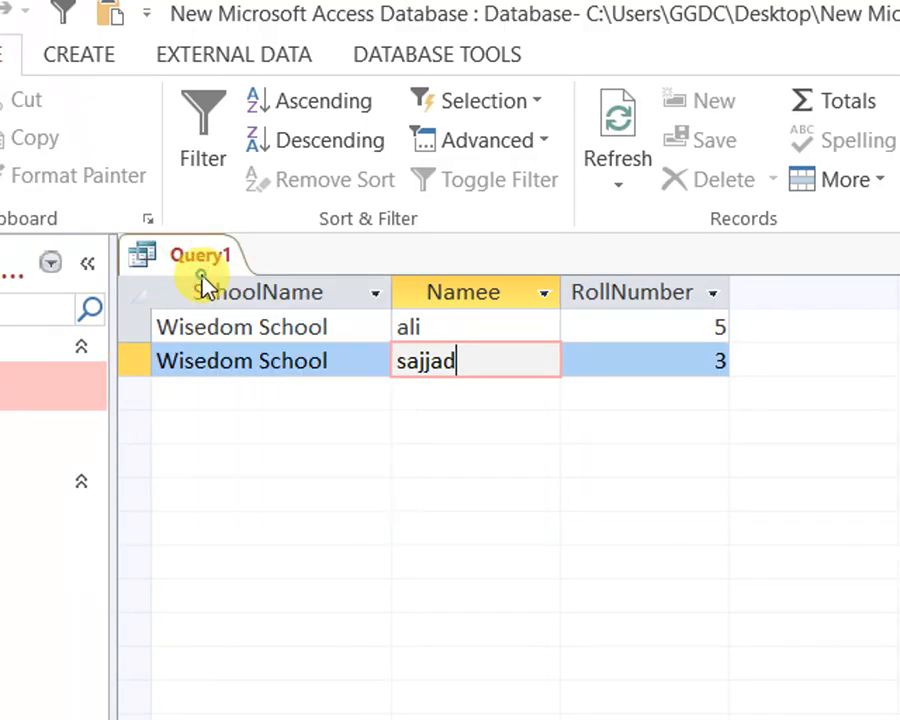
right_click(218, 252)
click(244, 258)
right_click(218, 258)
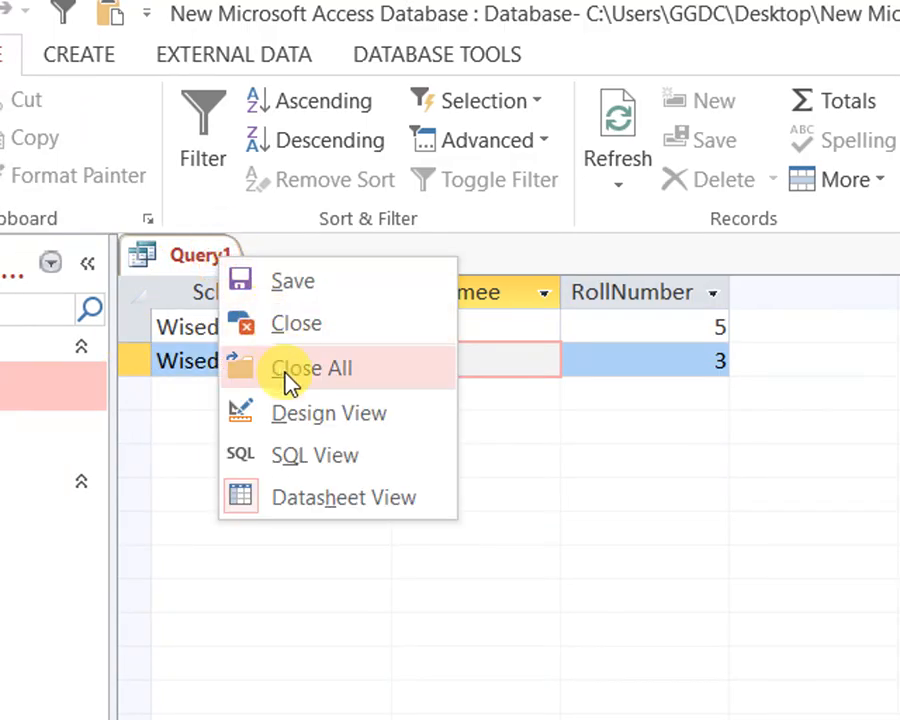
click(300, 428)
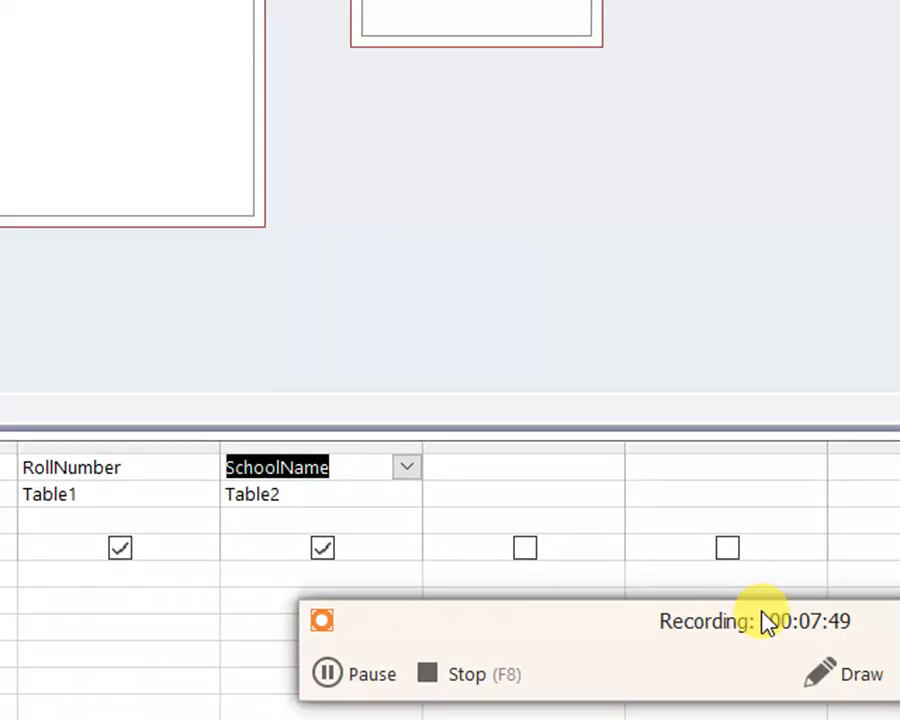
Start a calculated field in the first empty column of Query1's design grid with the expression abc: Namee & "/ " &
click(500, 467)
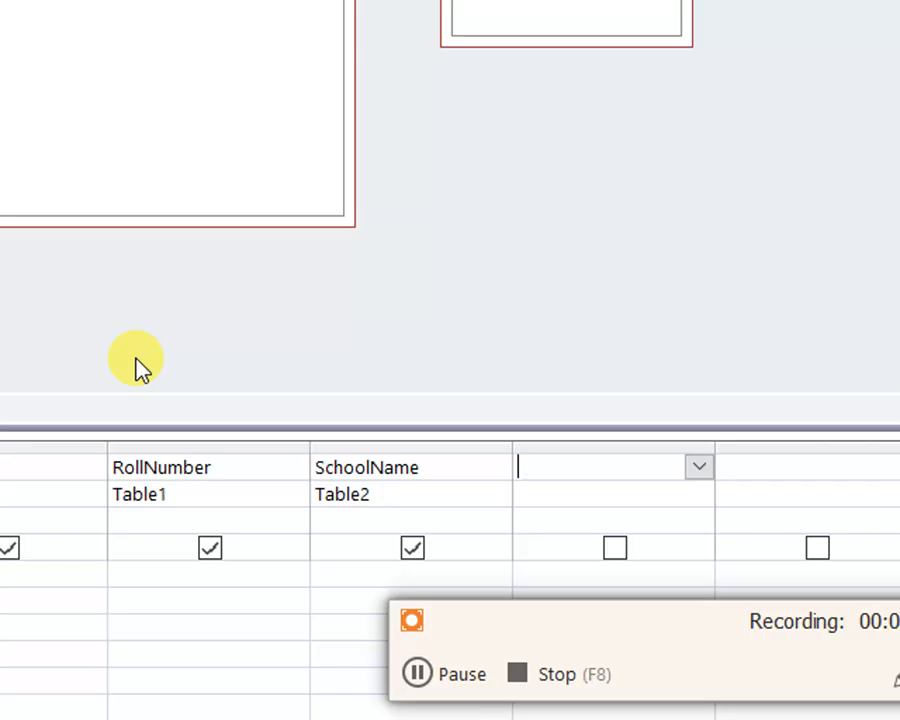
text(abc: Name)
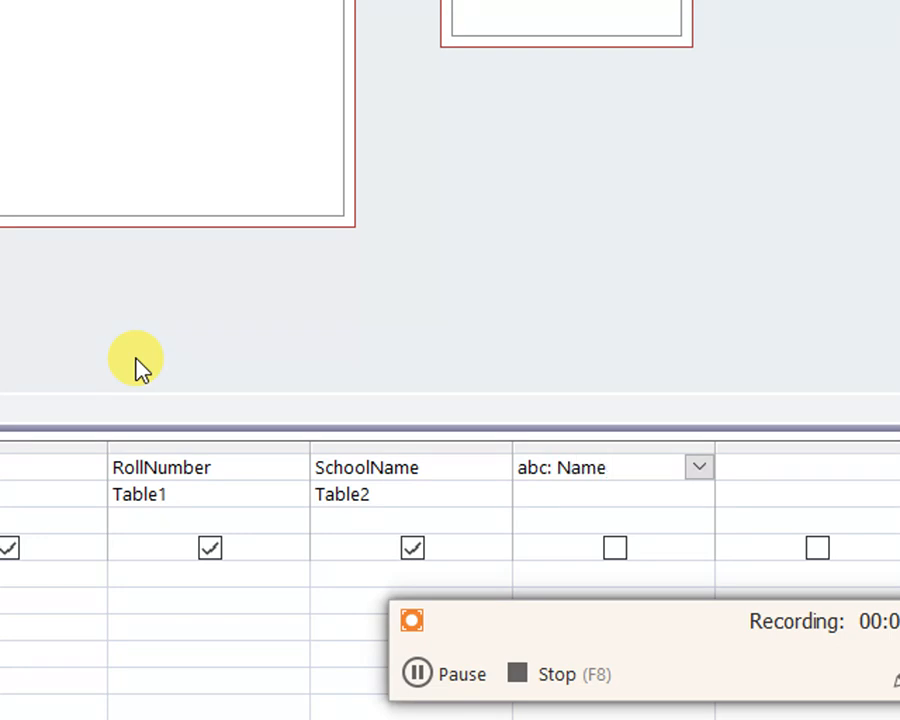
text(e)
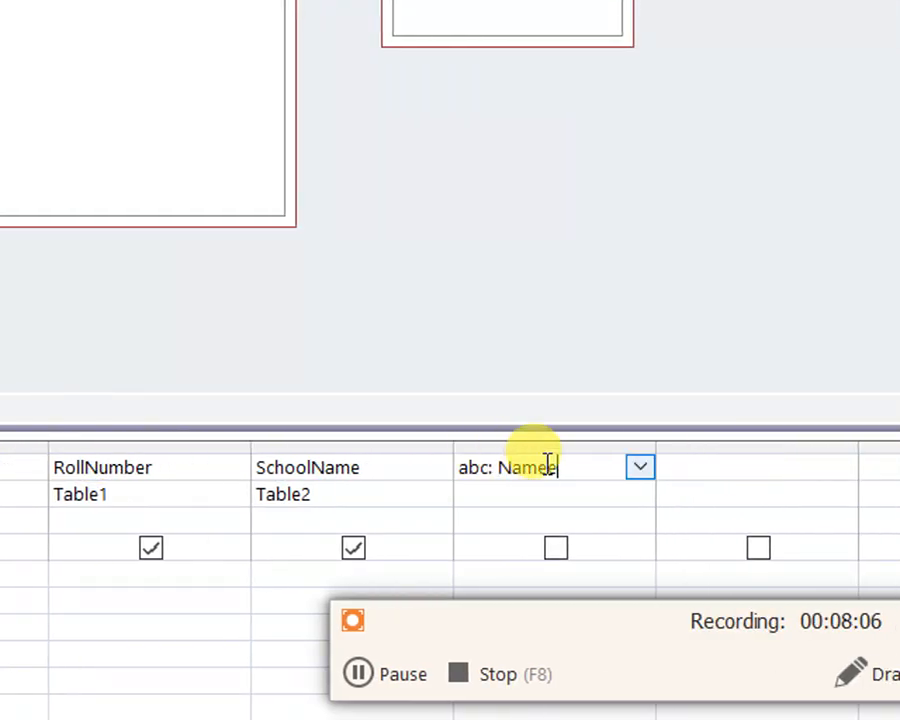
text( b)
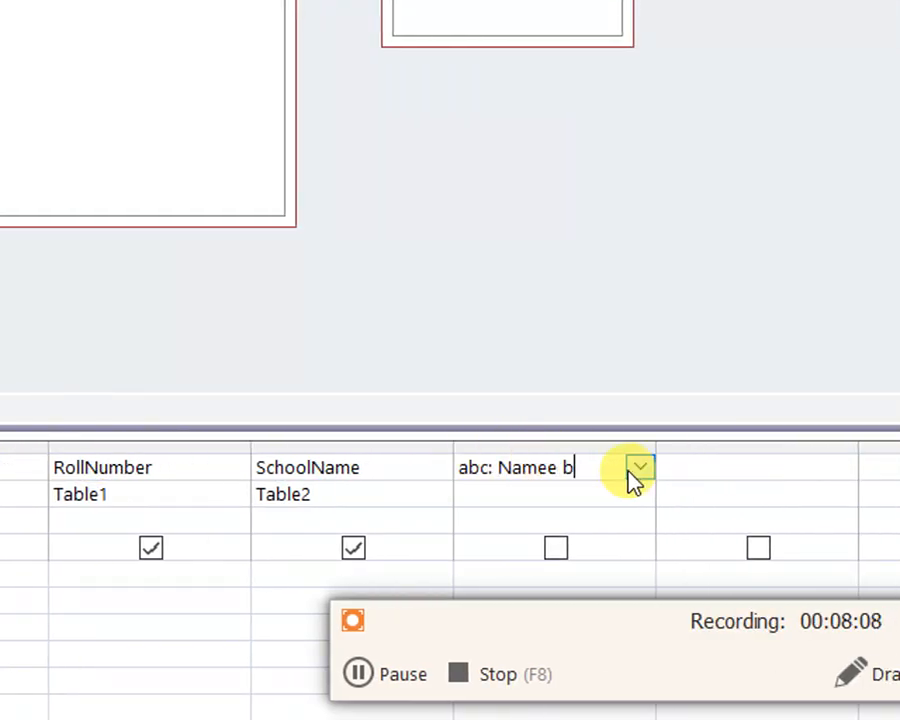
key(BackSpace)
text(&)
text("-)
key(BackSpace)
key(BackSpace)
text(/)
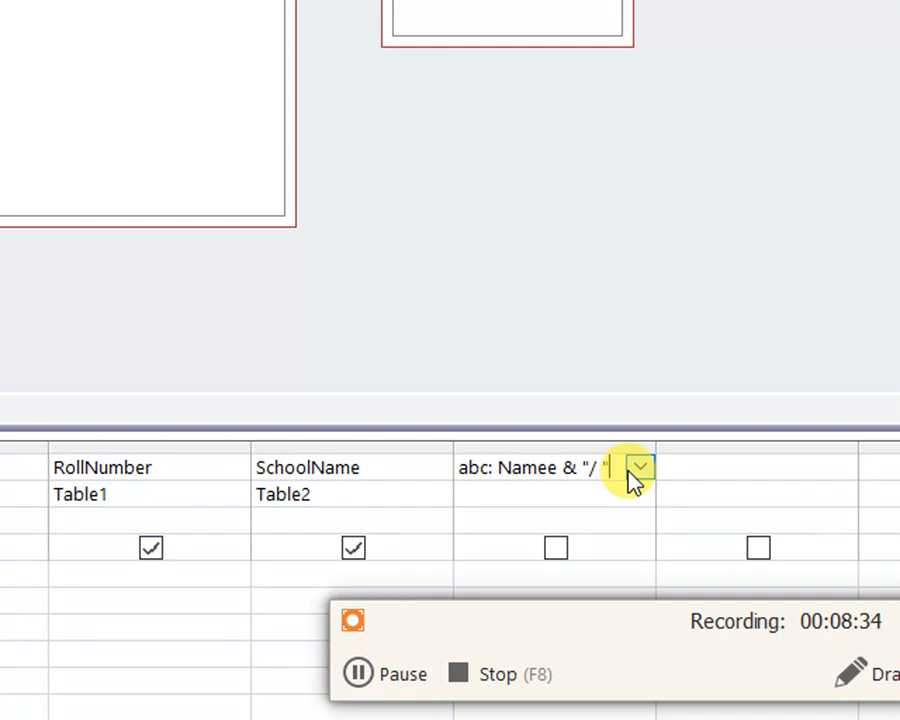
text( " &)
Append Rollnumber to the end of the abc field expression
key(Left)
key(Left)
key(Left)
key(Left)
key(Left)
key(Left)
key(Left)
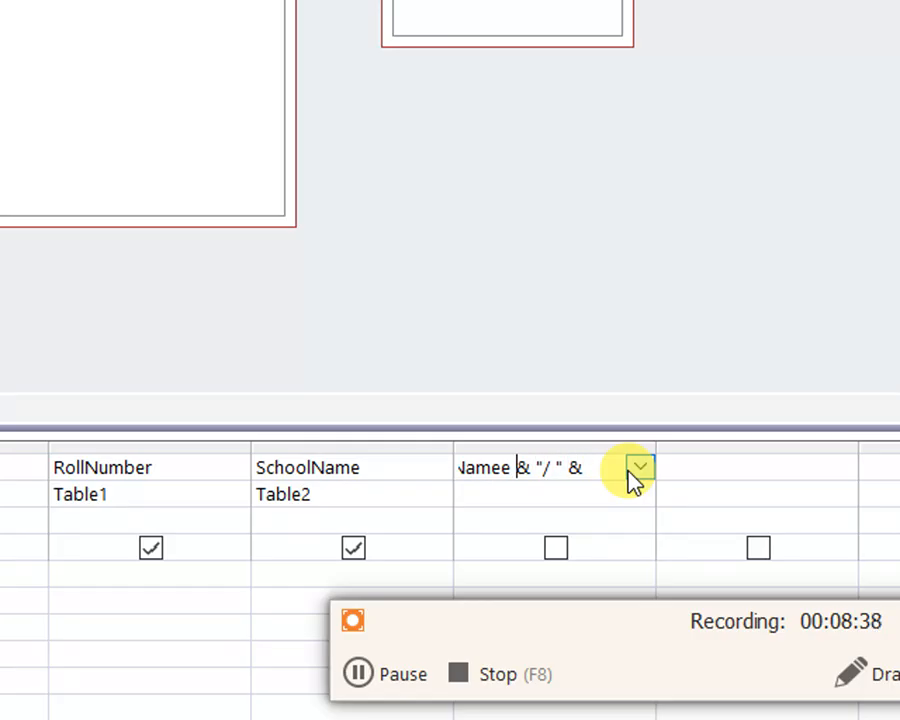
key(Left)
key(Left)
key(Left)
key(Left)
key(Left)
key(Left)
key(Right)
key(Right)
key(Right)
key(Right)
key(Right)
key(Right)
key(Right)
key(Right)
key(Right)
key(Right)
key(Right)
key(Right)
key(Right)
key(Right)
key(Right)
text(R)
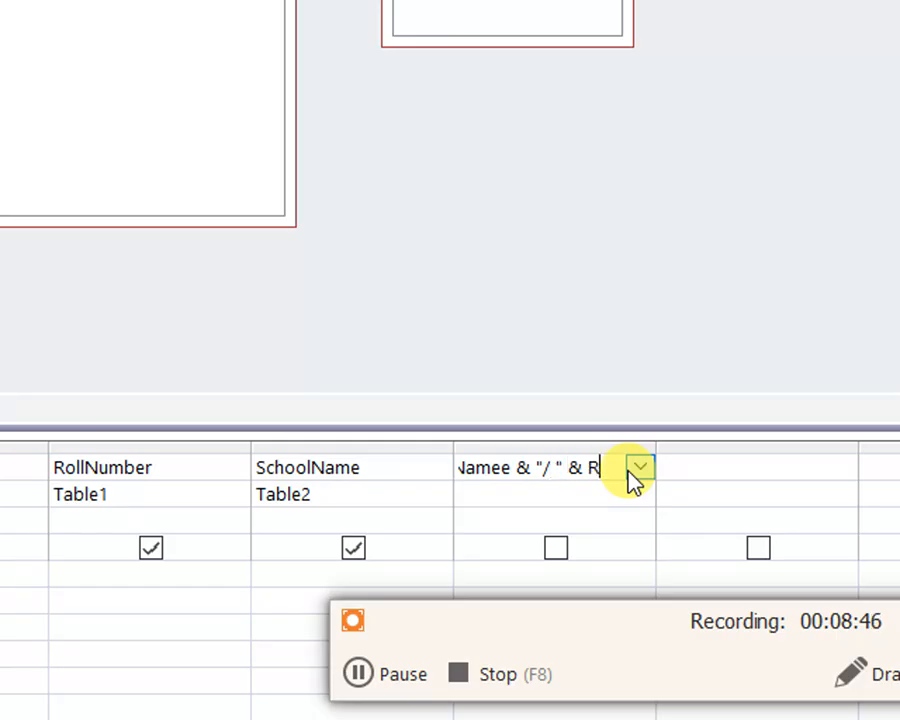
text(ollnumber )
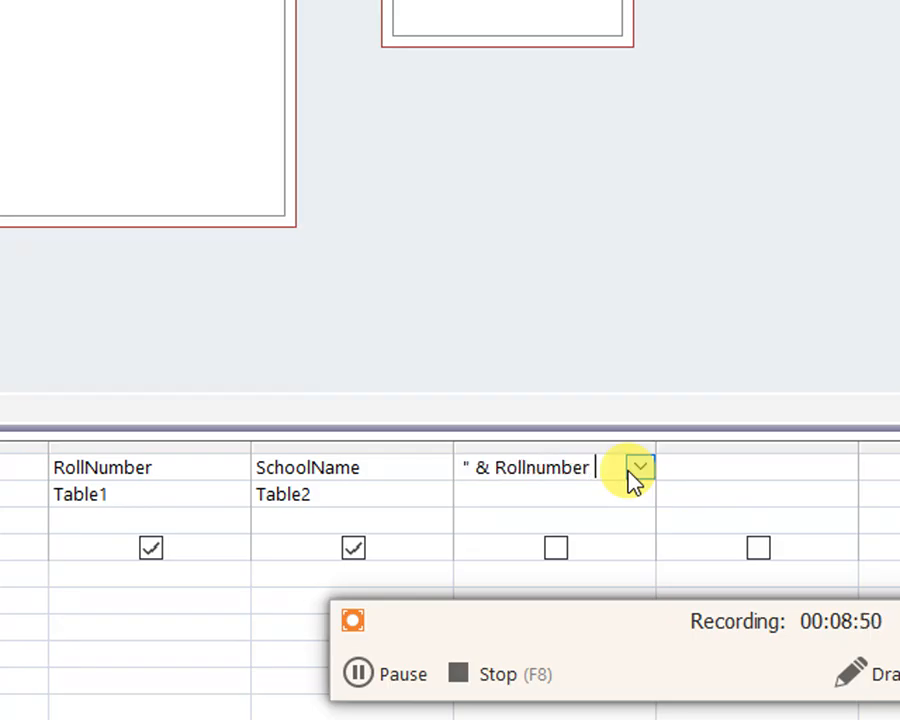
text(& " )
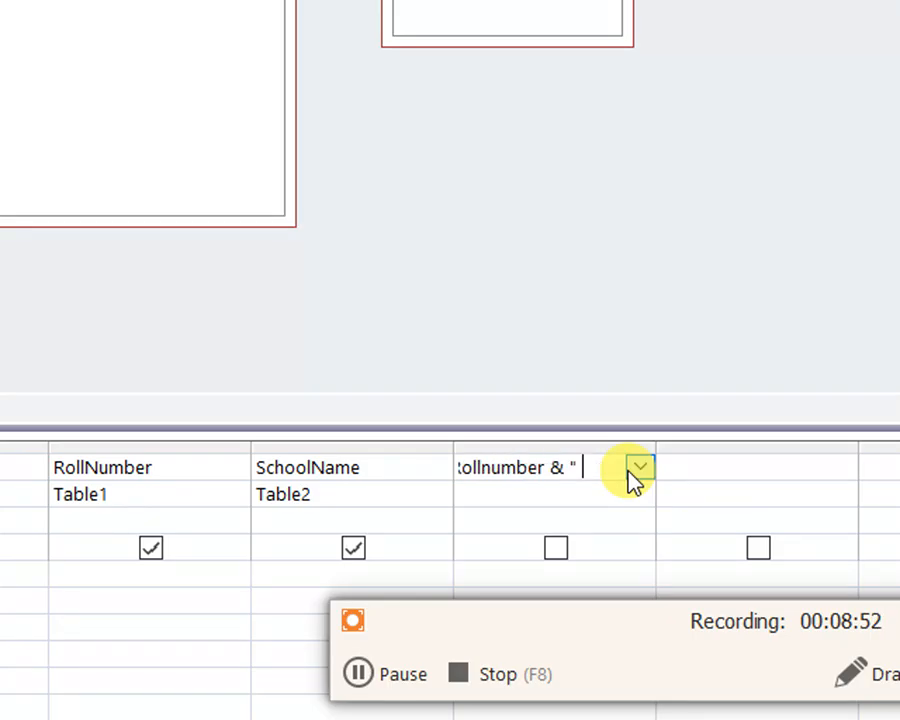
text(- " & )
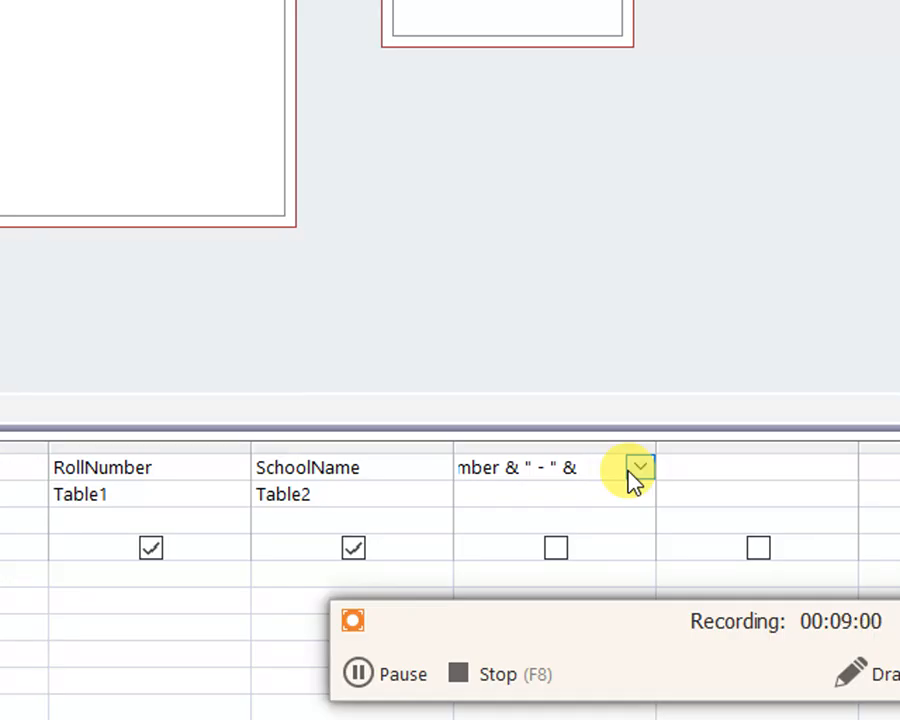
text(SChoolName)
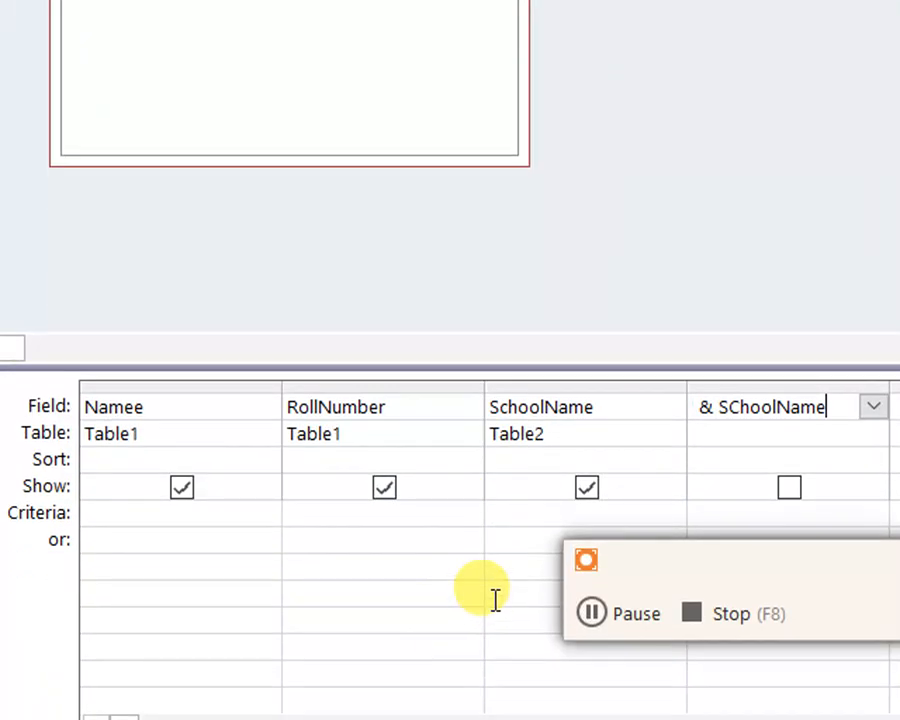
Complete the abc expression with & " - " & SChoolName and widen its design column to fit the expression
click(426, 580)
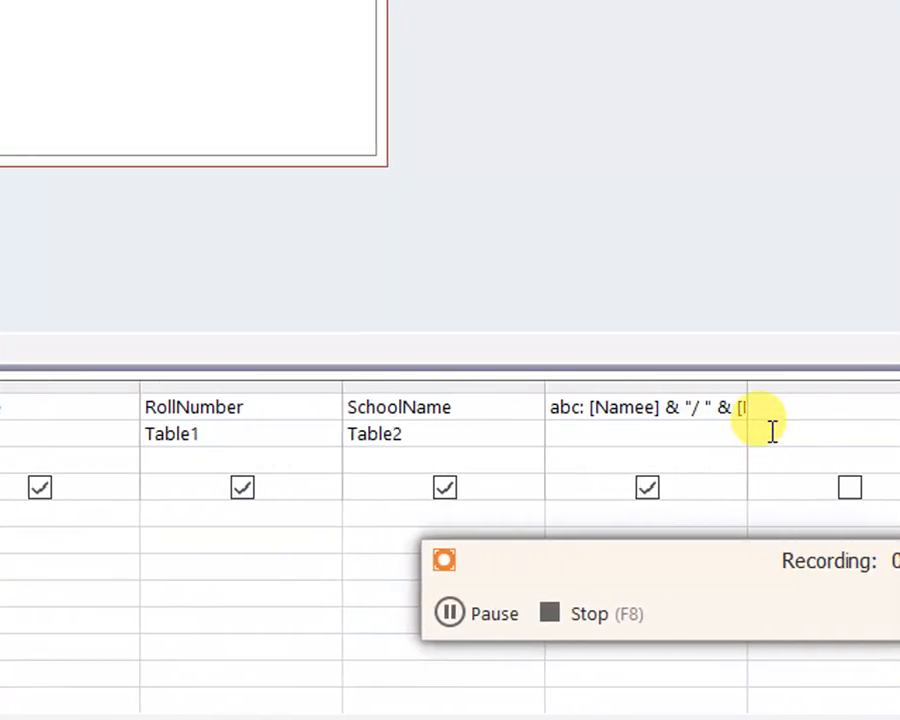
drag(695, 384, 899, 380)
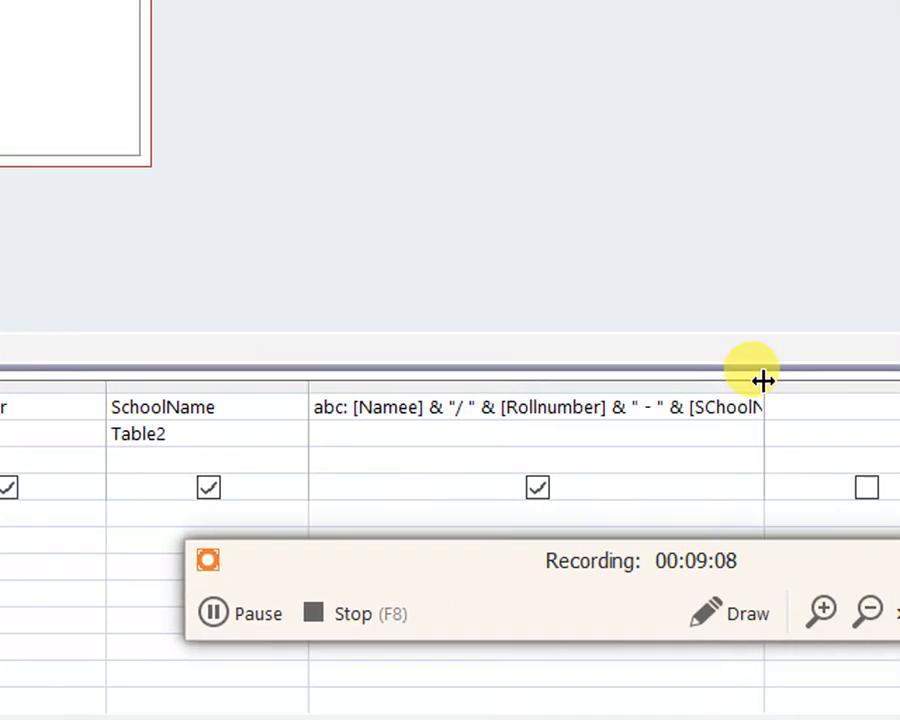
drag(764, 380, 899, 378)
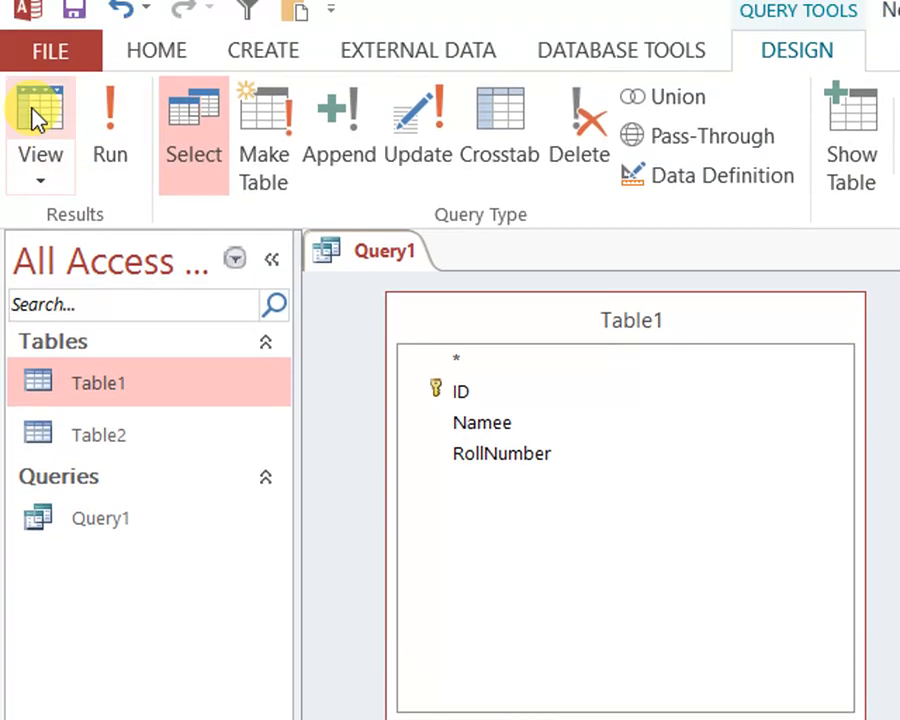
Show Query1 in Datasheet View and widen the abc column to fit the combined values
click(34, 112)
drag(899, 288, 899, 288)
drag(762, 288, 760, 288)
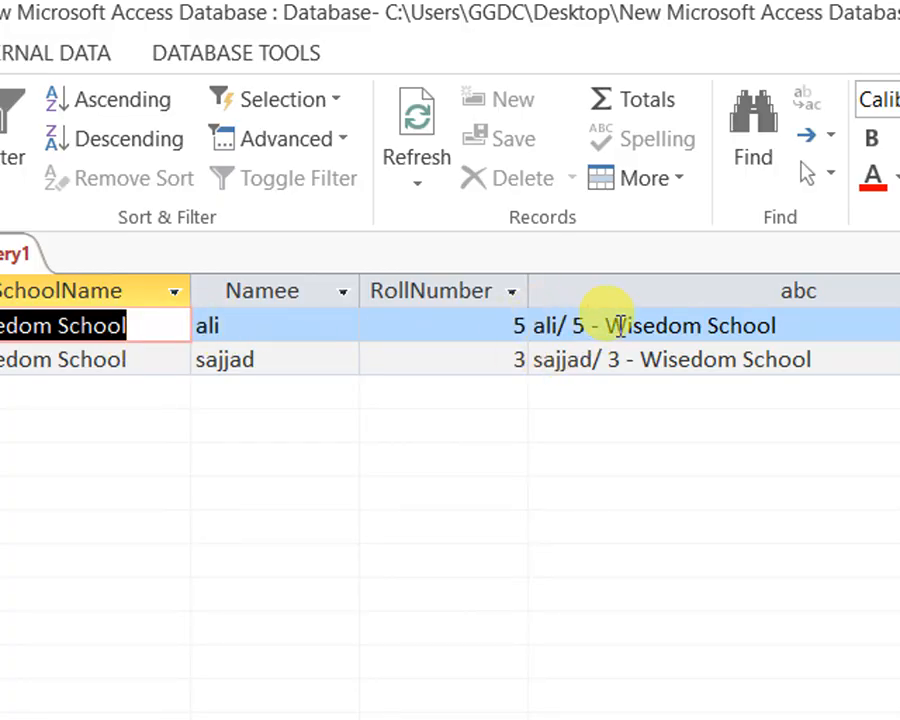
Examine the name, roll number and school name parts of the first record's abc value
click(537, 326)
double_click(577, 325)
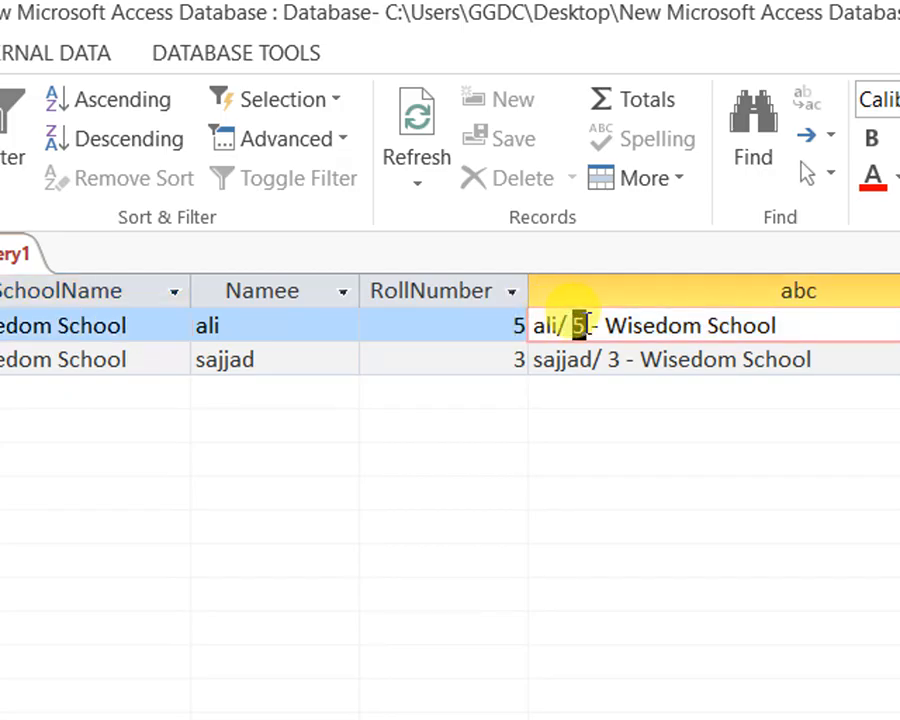
drag(607, 325, 802, 325)
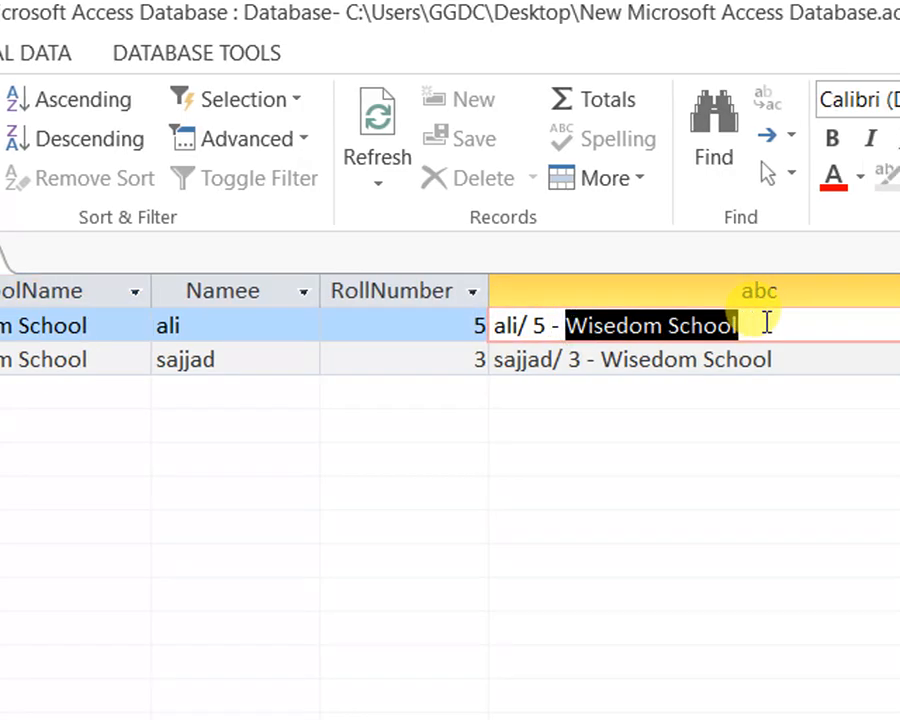
click(766, 331)
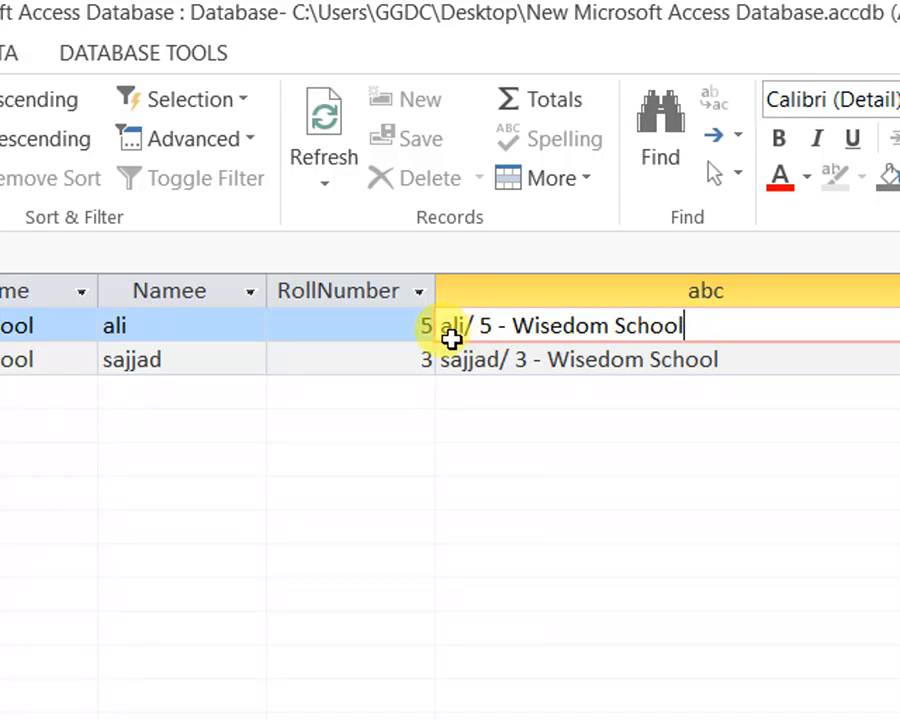
Return Query1 to Design View and insert "Mr." & before [Namee] in the abc expression
right_click(180, 248)
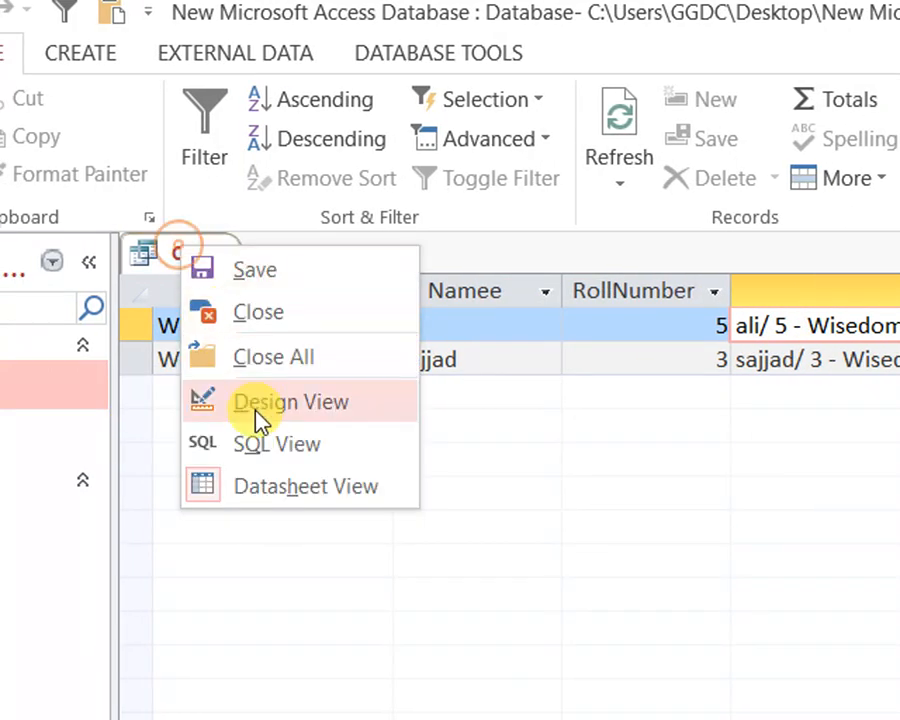
click(273, 416)
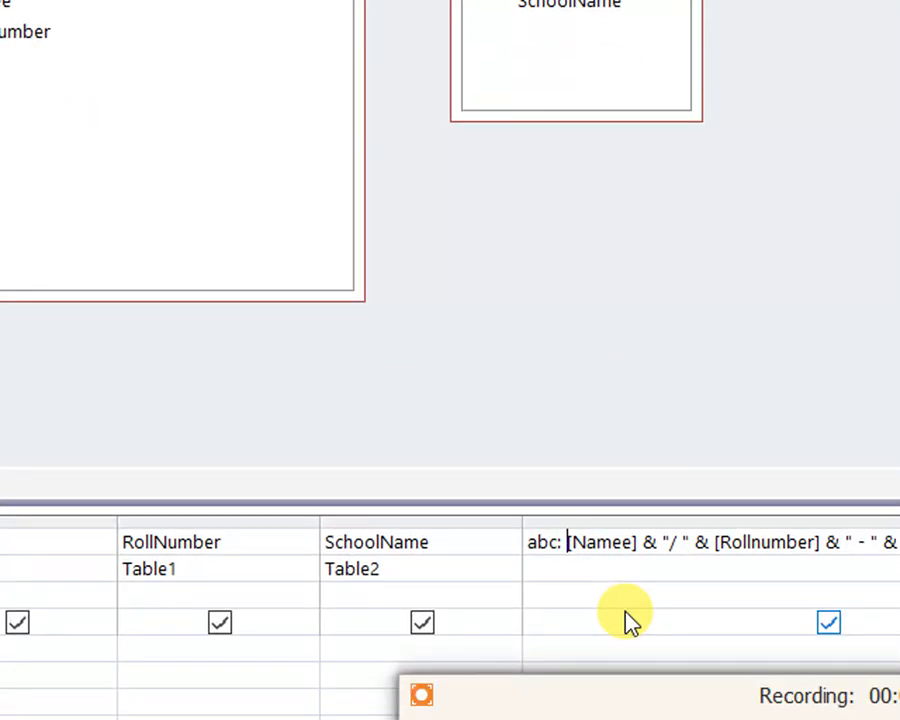
text(")
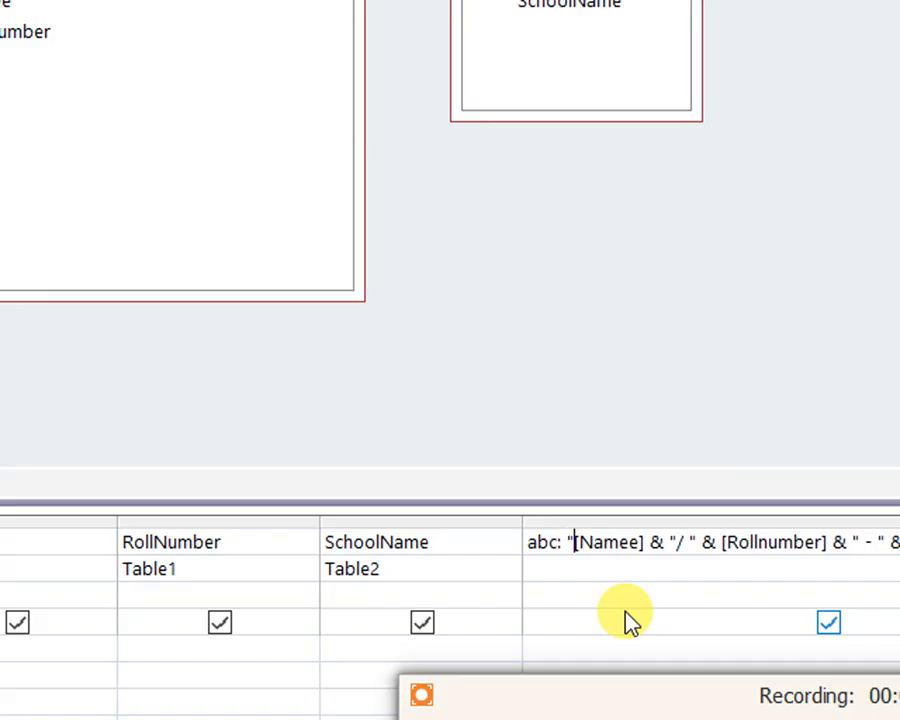
text(Mr.)
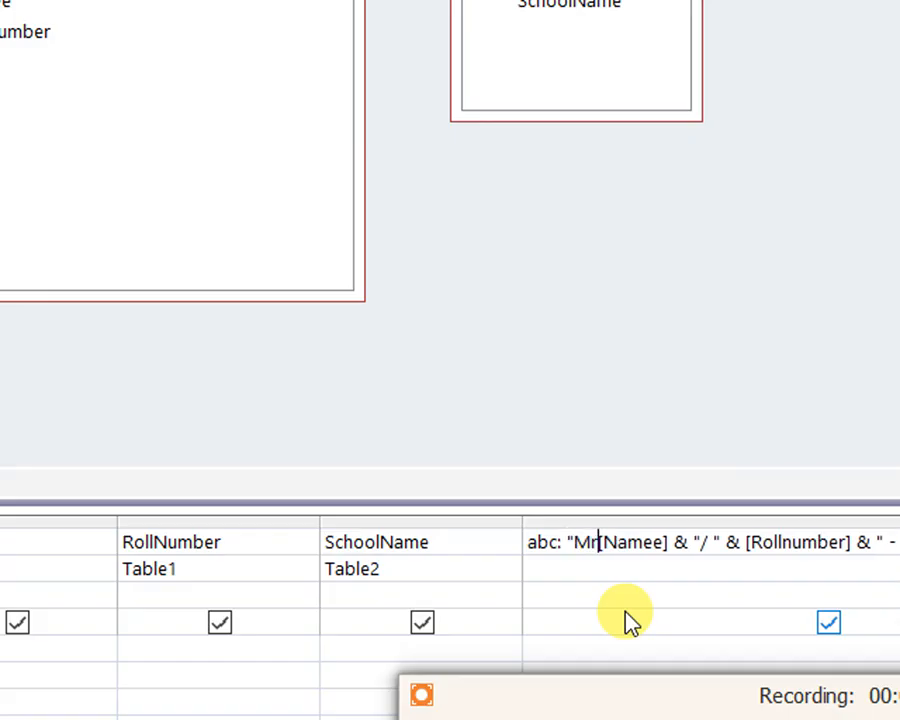
text(")
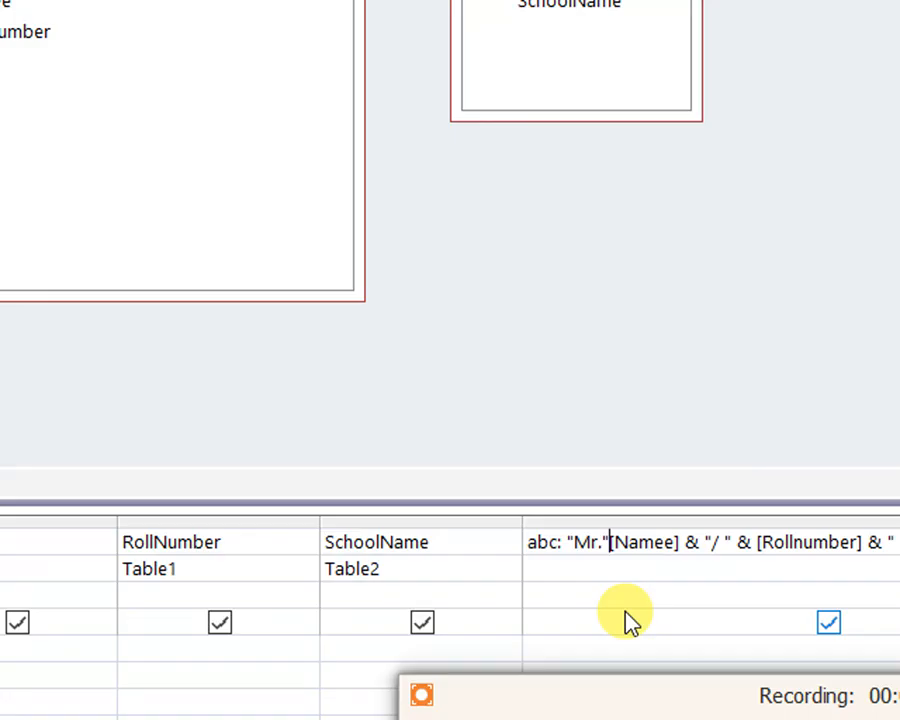
text( &)
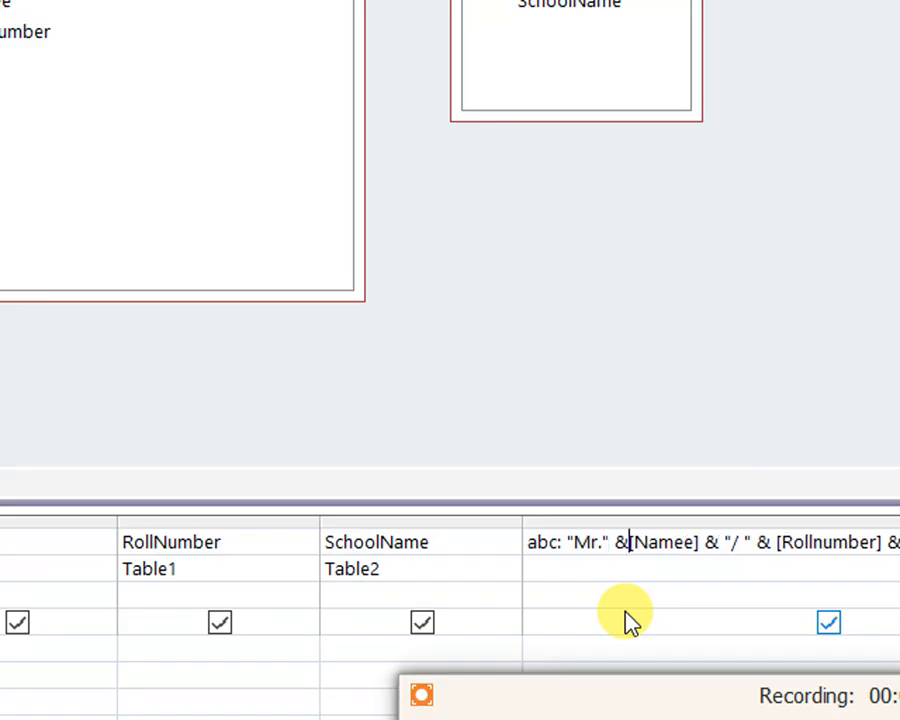
click(719, 602)
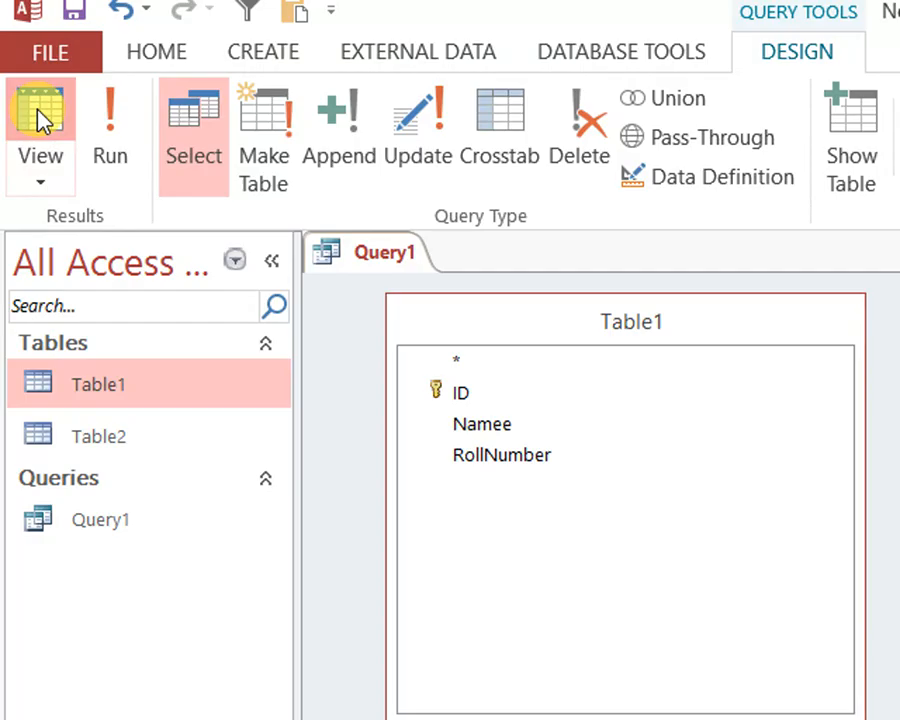
Show Query1 in Datasheet View and inspect the first record's abc value with its title prefix
click(29, 25)
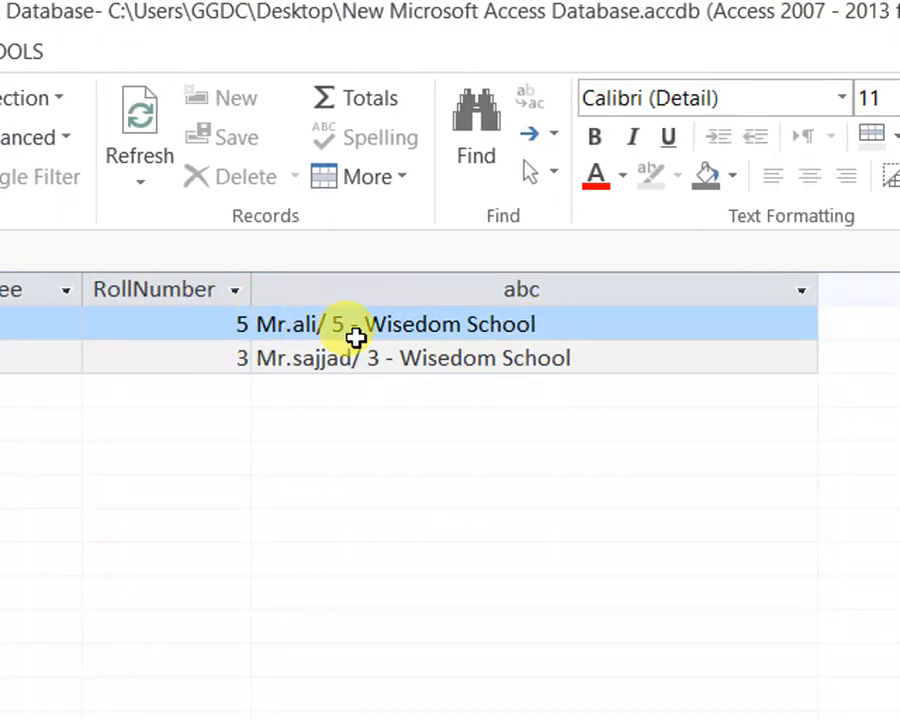
click(353, 325)
drag(353, 325, 218, 325)
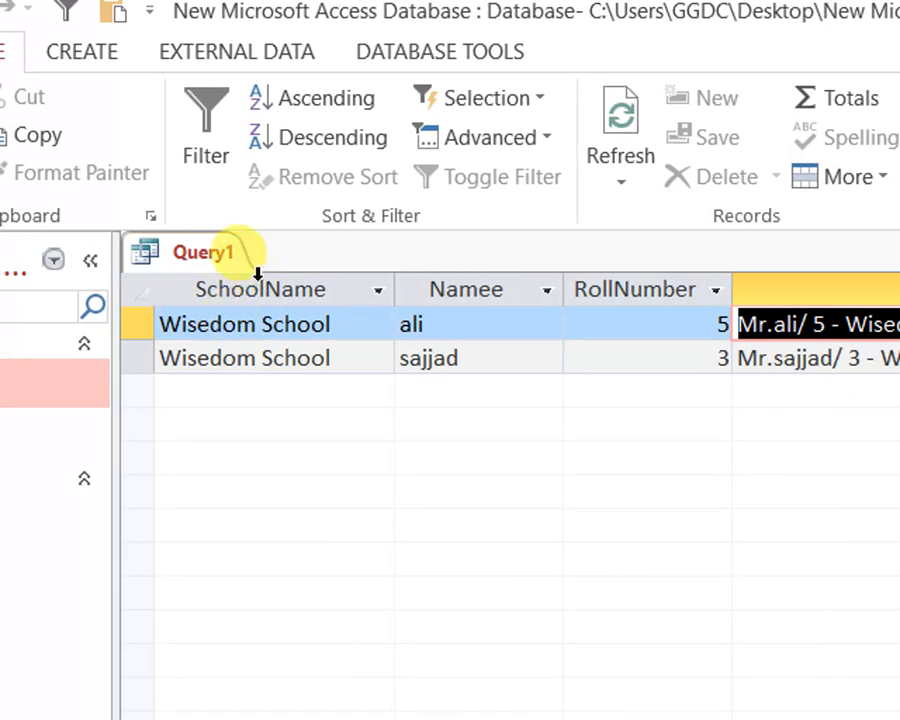
Switch Query1 back to Design View and close the query
right_click(0, 251)
click(280, 408)
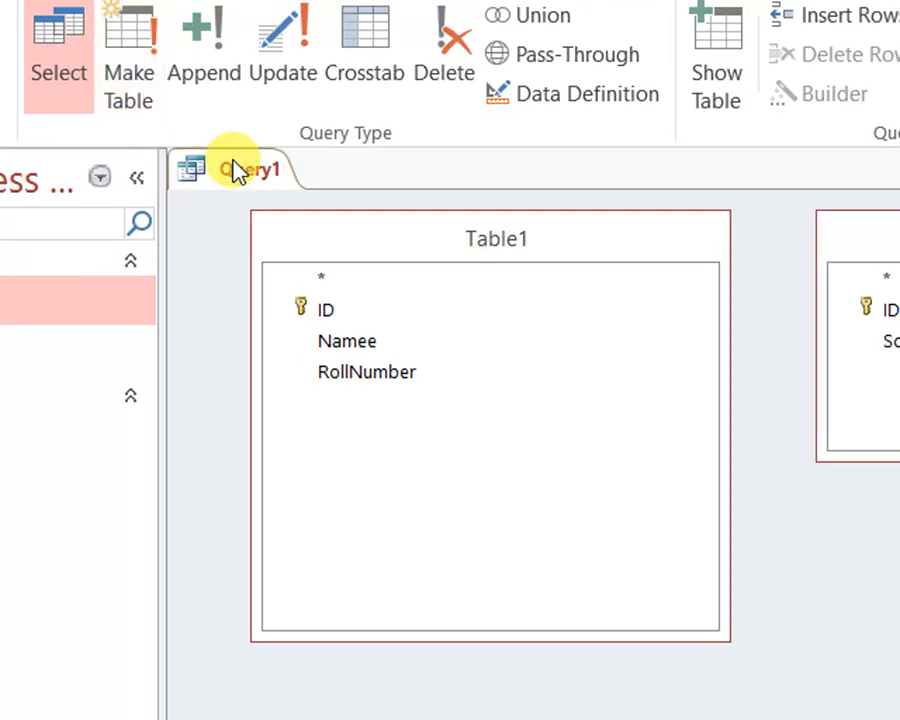
right_click(248, 168)
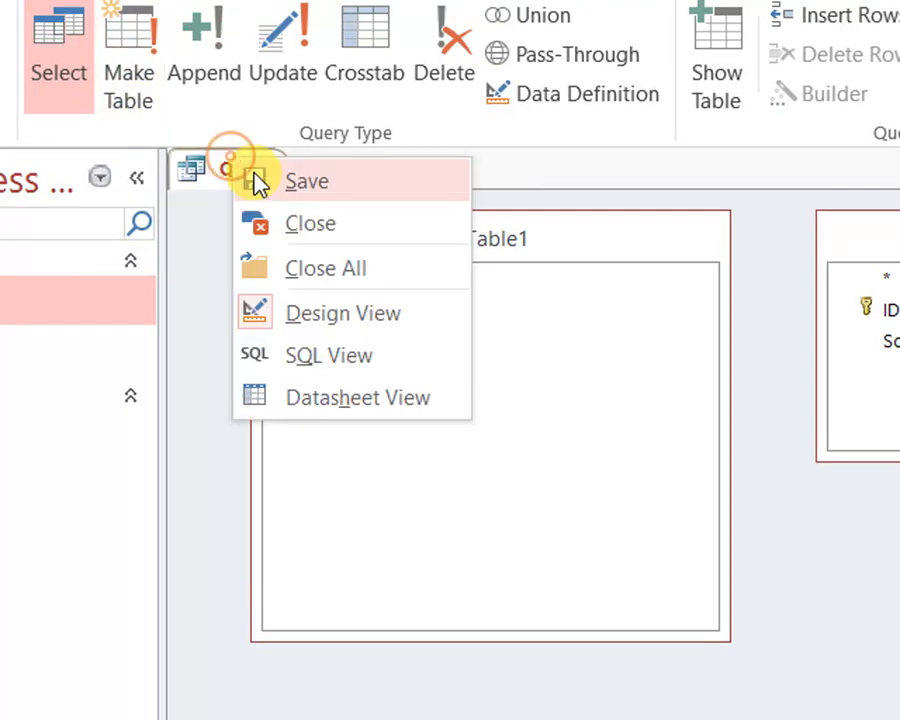
click(300, 234)
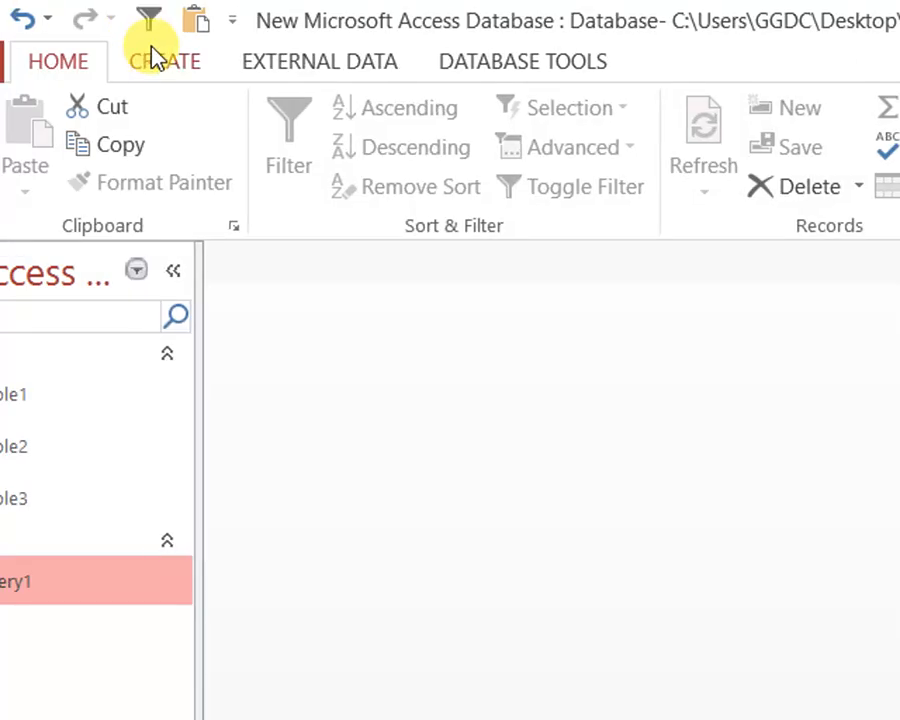
Create a new blank table and save it as Table3
click(165, 61)
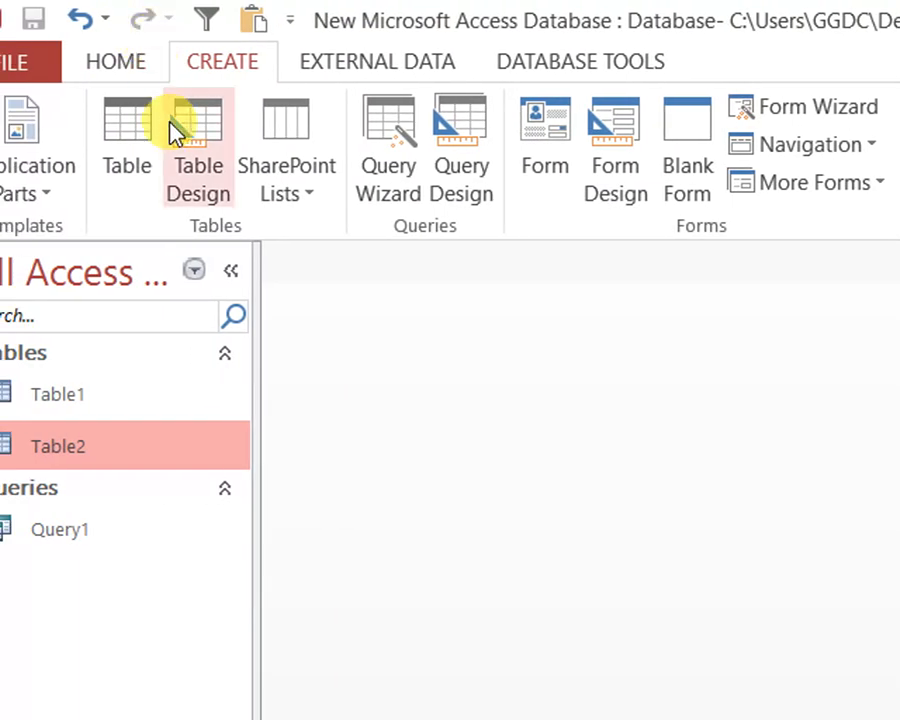
click(120, 135)
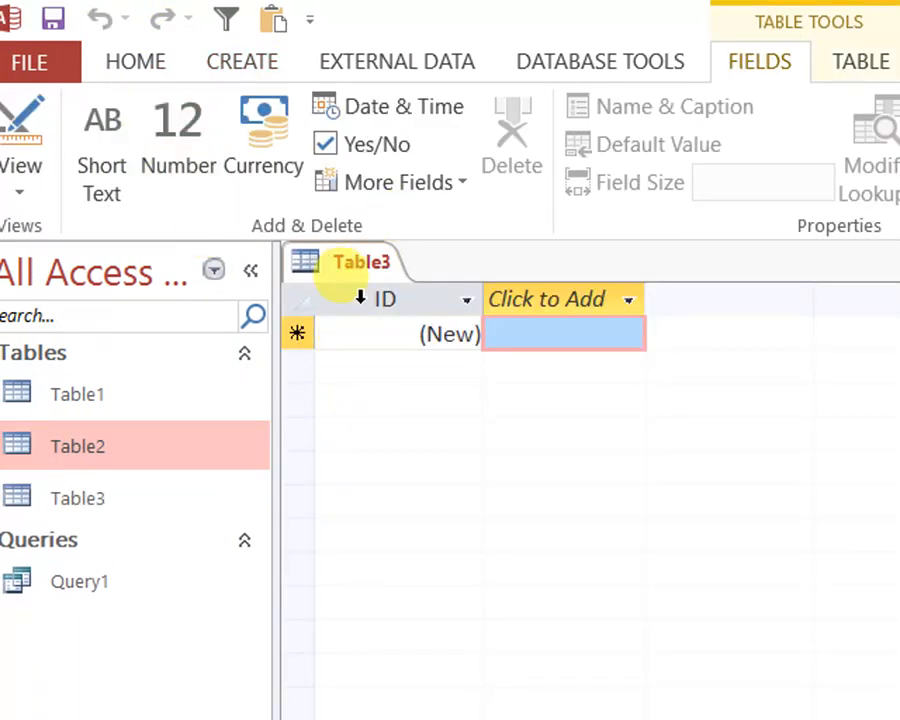
right_click(340, 268)
click(388, 290)
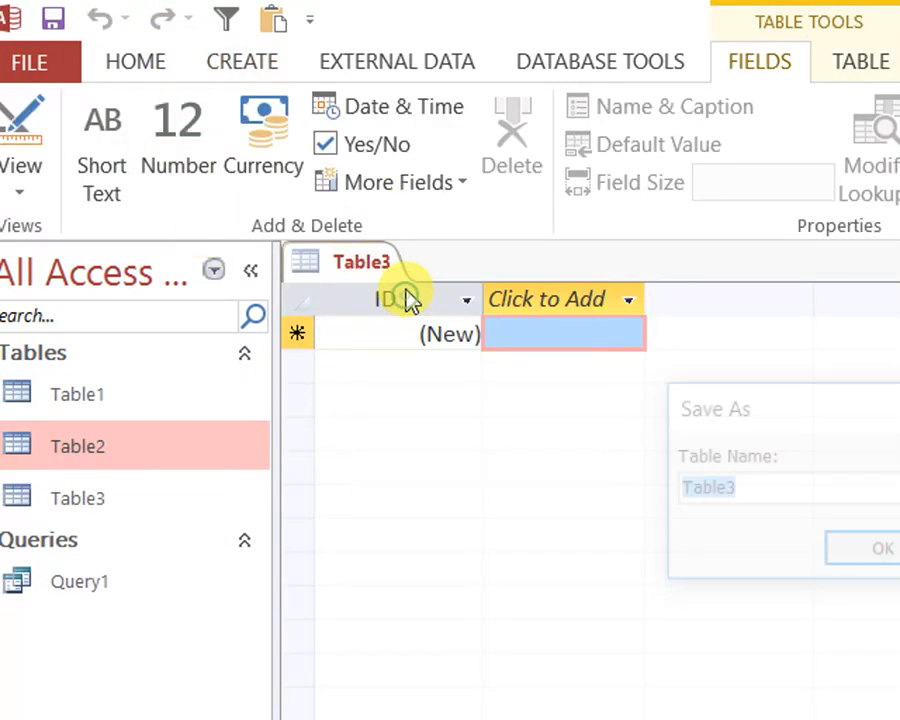
click(762, 553)
right_click(237, 254)
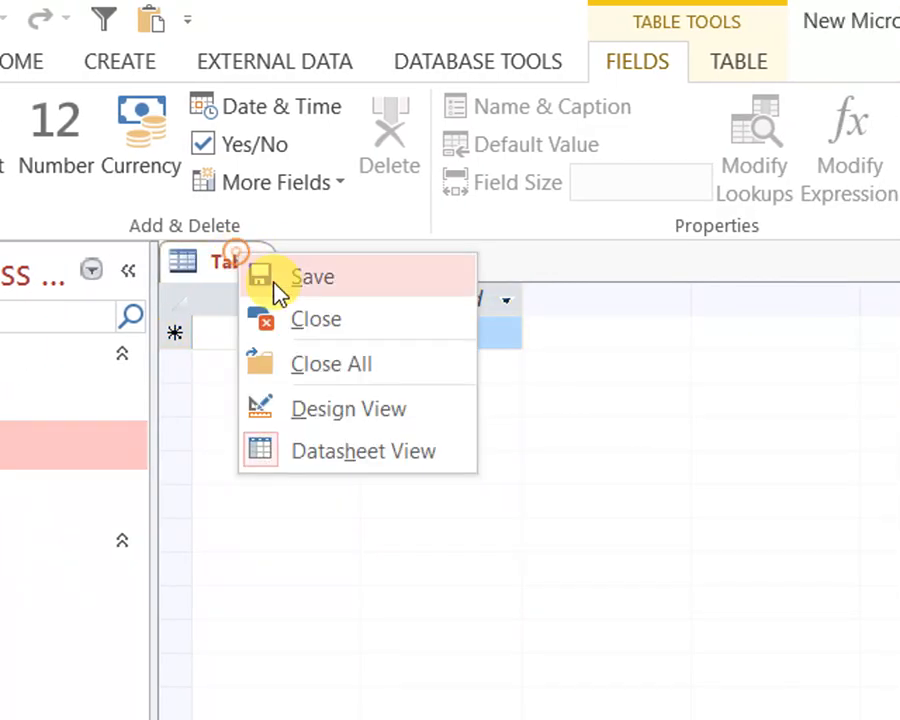
click(276, 289)
View Table3 in Design View, return it to Datasheet View and close the table
click(40, 140)
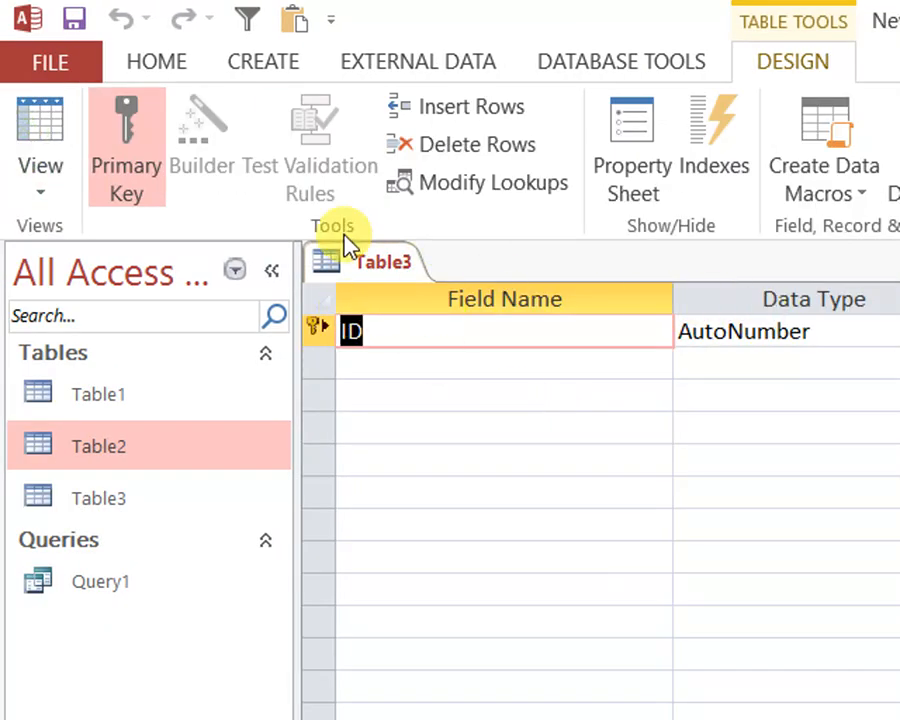
click(30, 137)
right_click(401, 259)
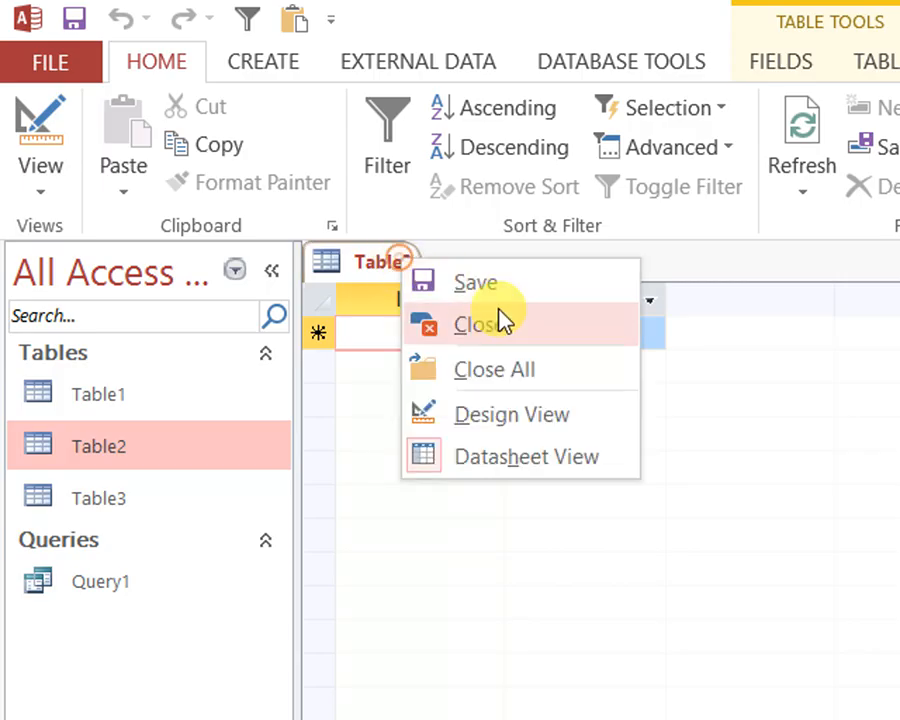
click(480, 324)
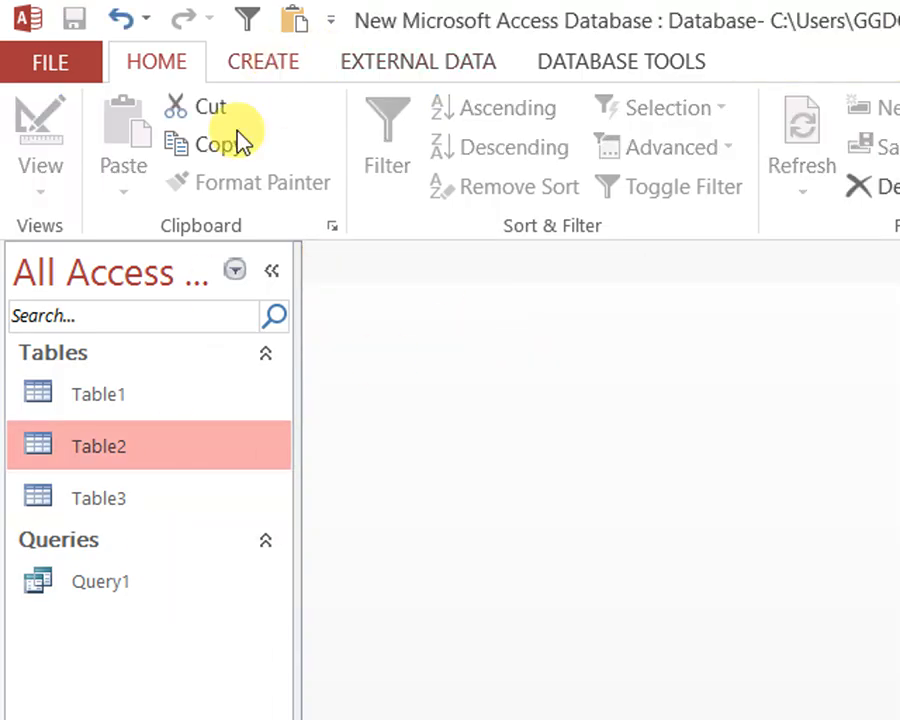
Open Query1 to review its records, including the abc column, and close the query
double_click(108, 588)
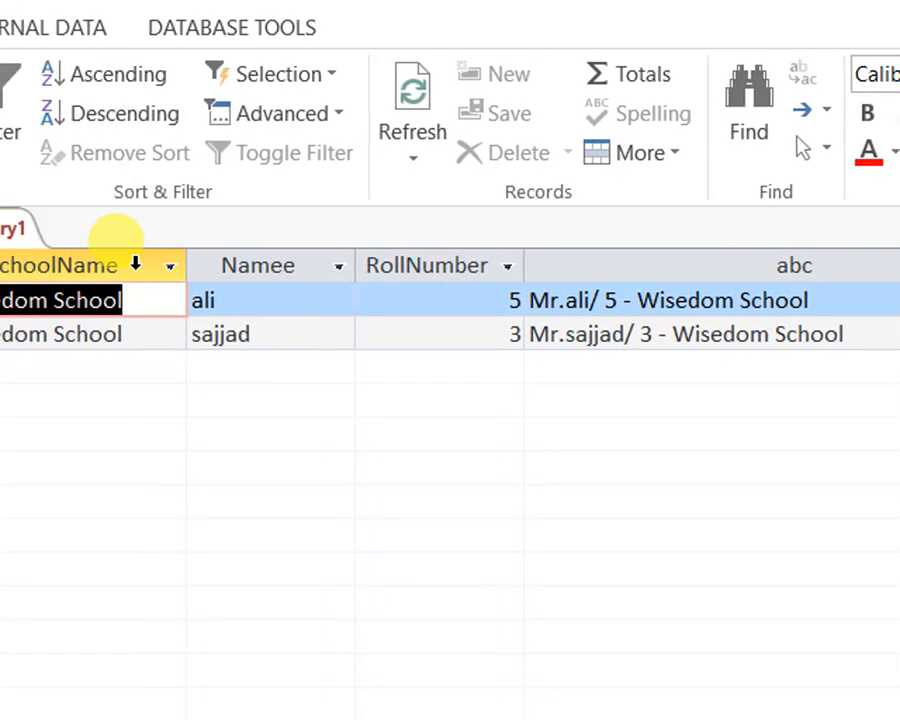
right_click(127, 228)
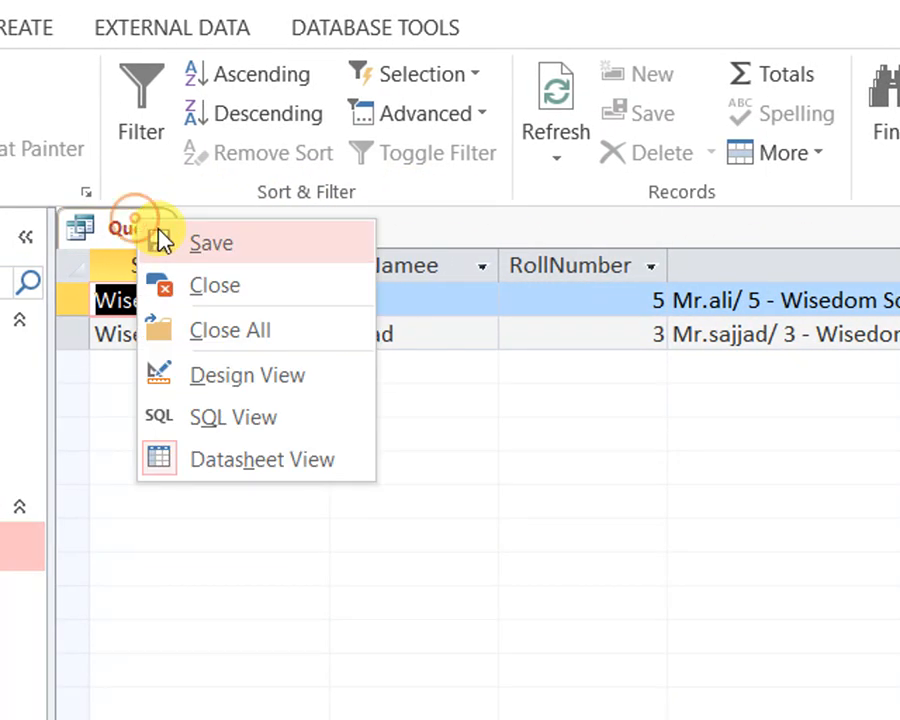
key(Escape)
right_click(147, 235)
click(275, 290)
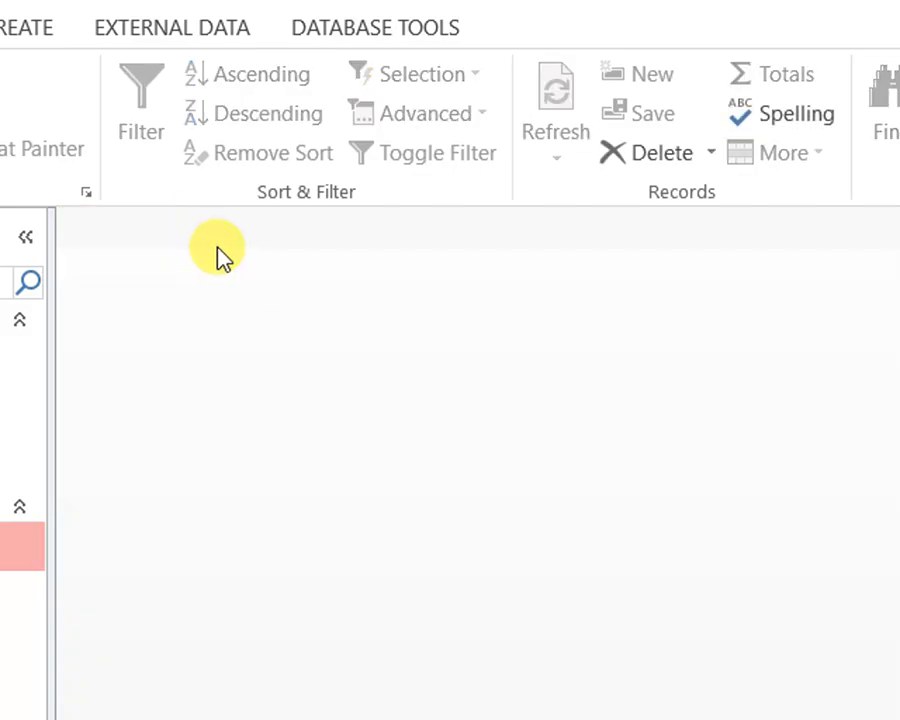
Create a new query in Design View with the existing Query1 as its data source
click(88, 370)
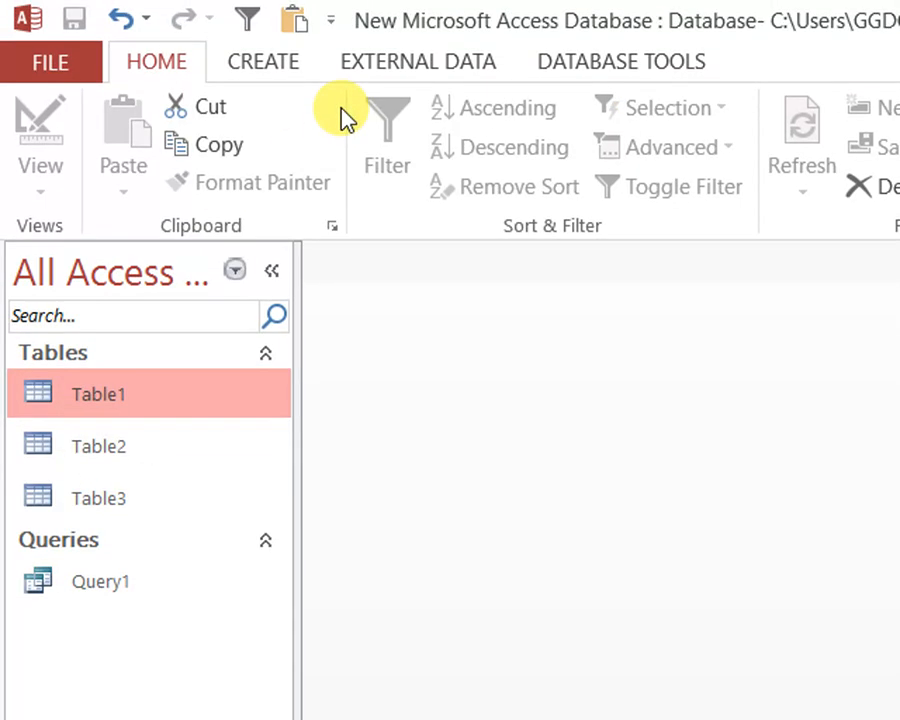
click(275, 26)
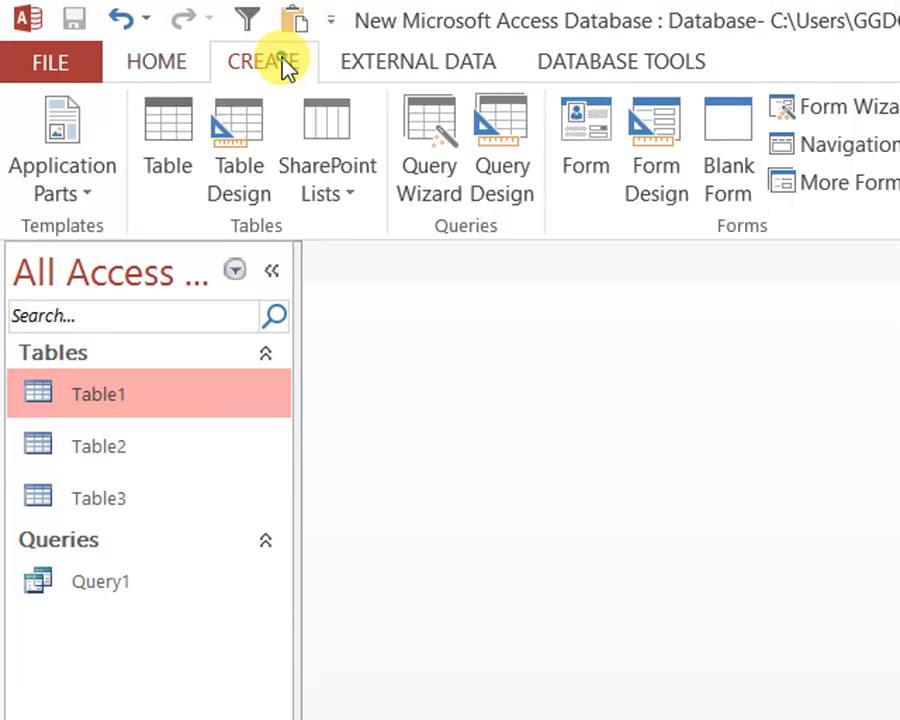
click(512, 147)
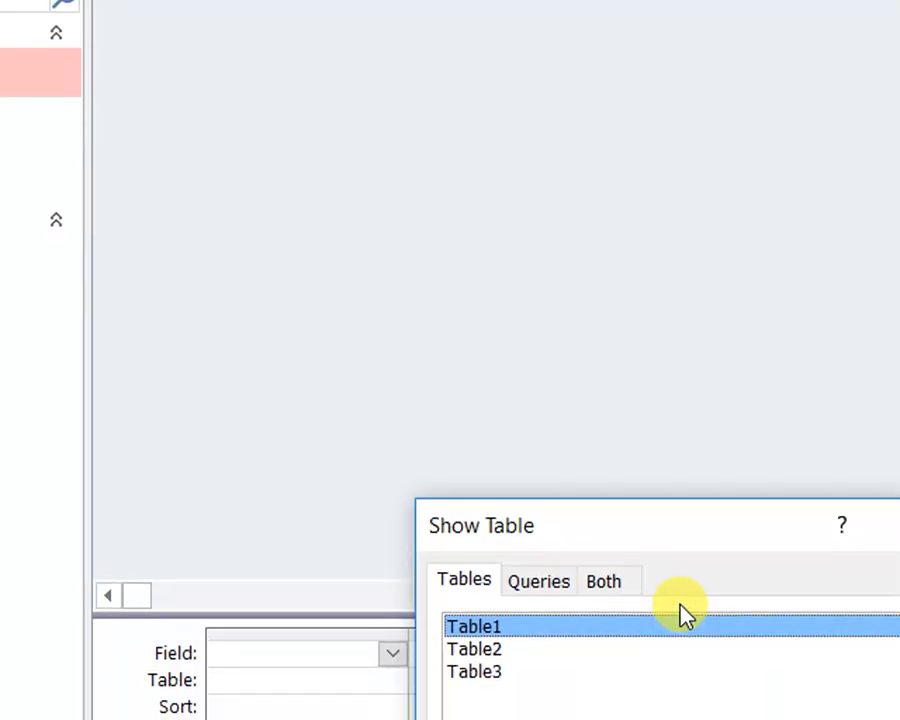
drag(705, 530, 695, 181)
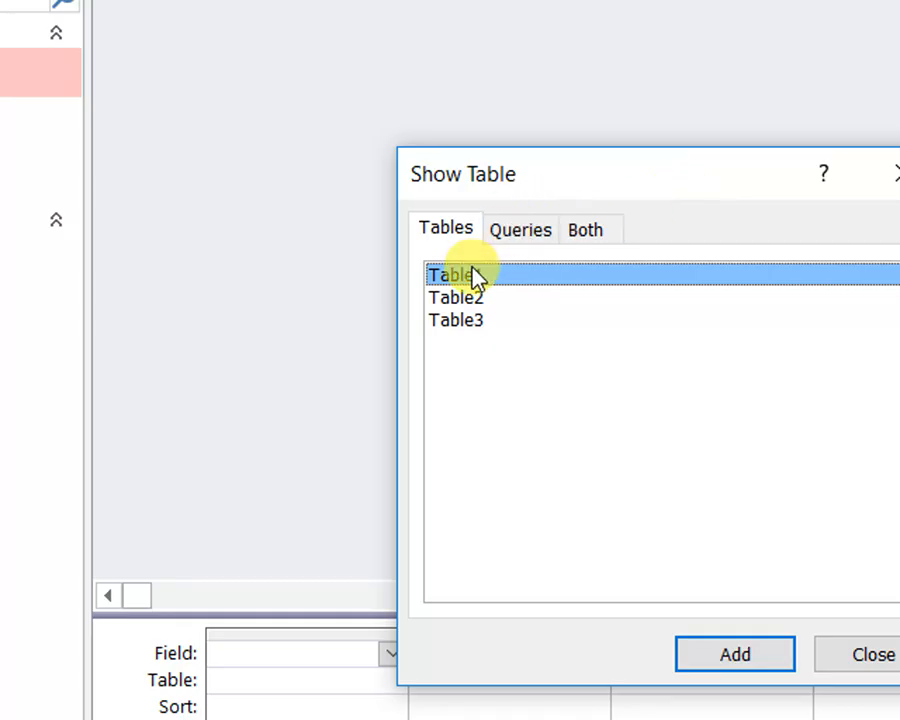
click(522, 232)
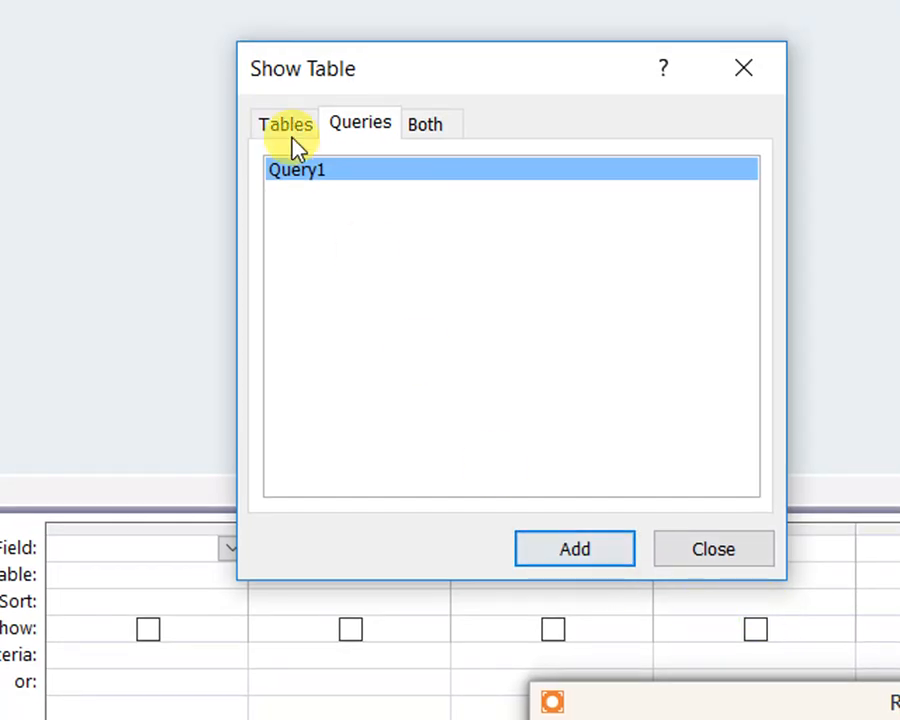
click(292, 140)
click(370, 135)
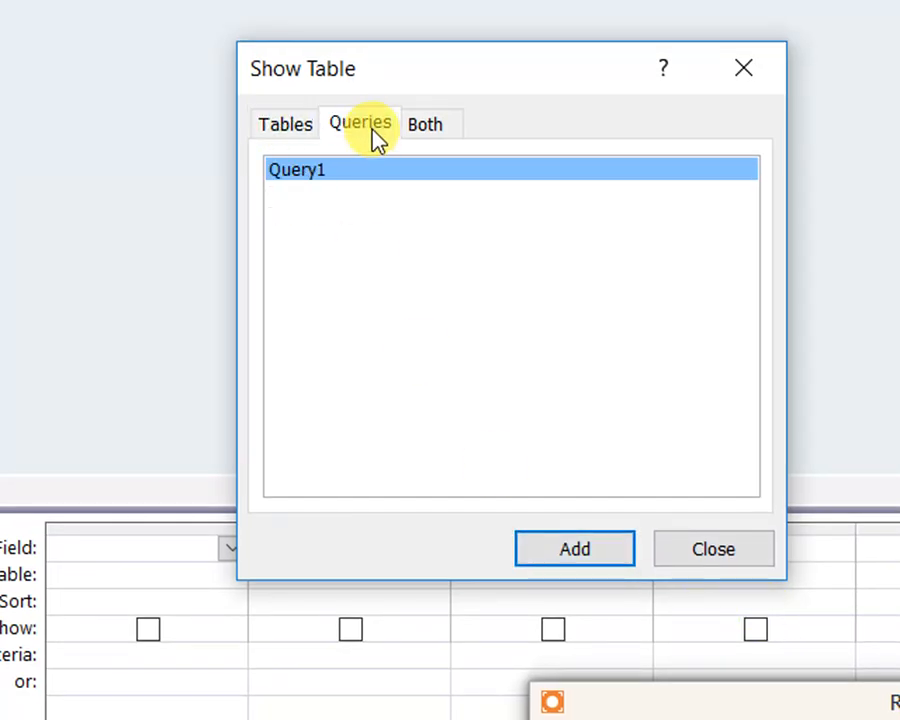
click(612, 558)
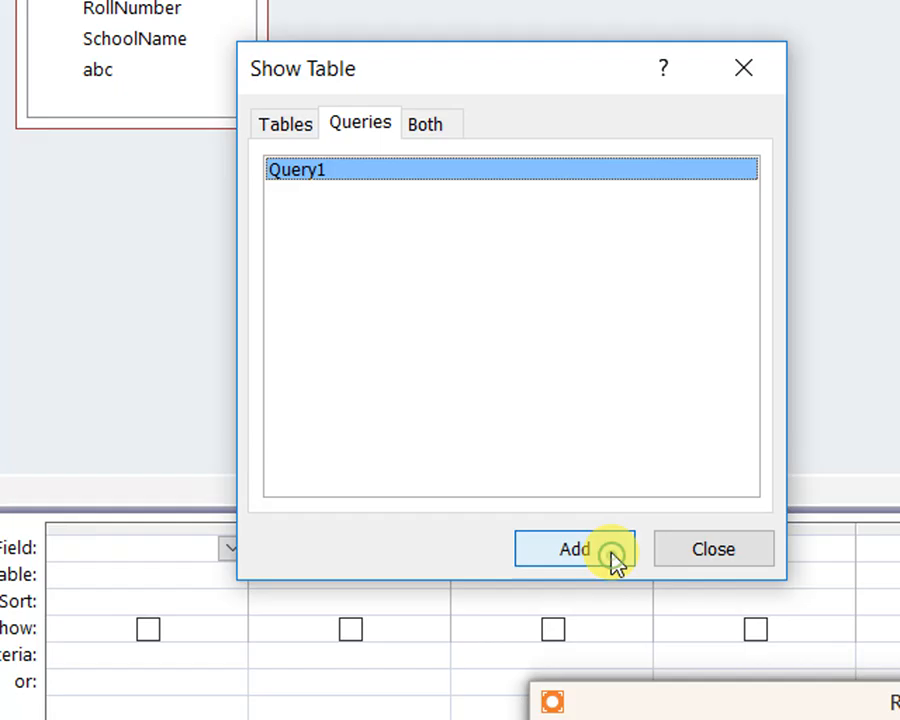
click(685, 558)
Add the Namee, RollNumber, SchoolName and abc fields of Query1 to the design grid together
click(125, 107)
mouse_move(137, 201)
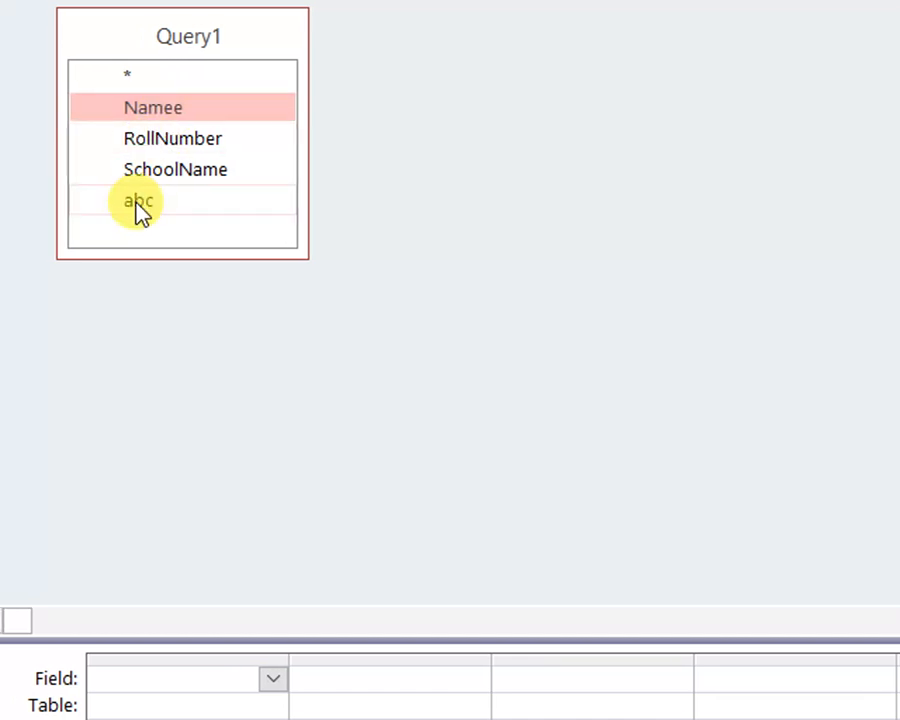
shift+click(137, 201)
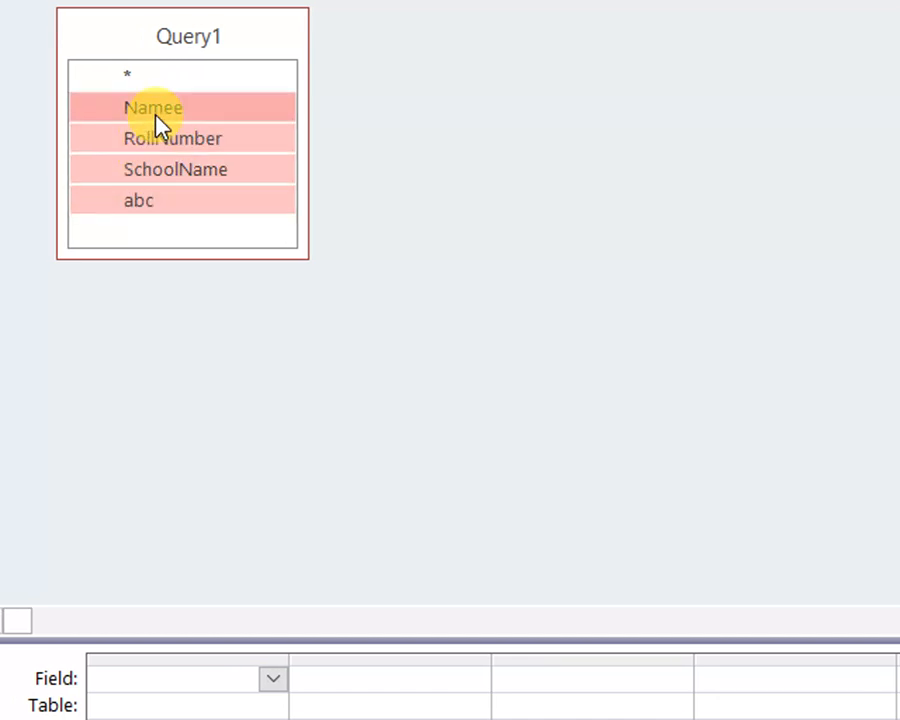
drag(155, 112, 183, 713)
drag(183, 623, 221, 581)
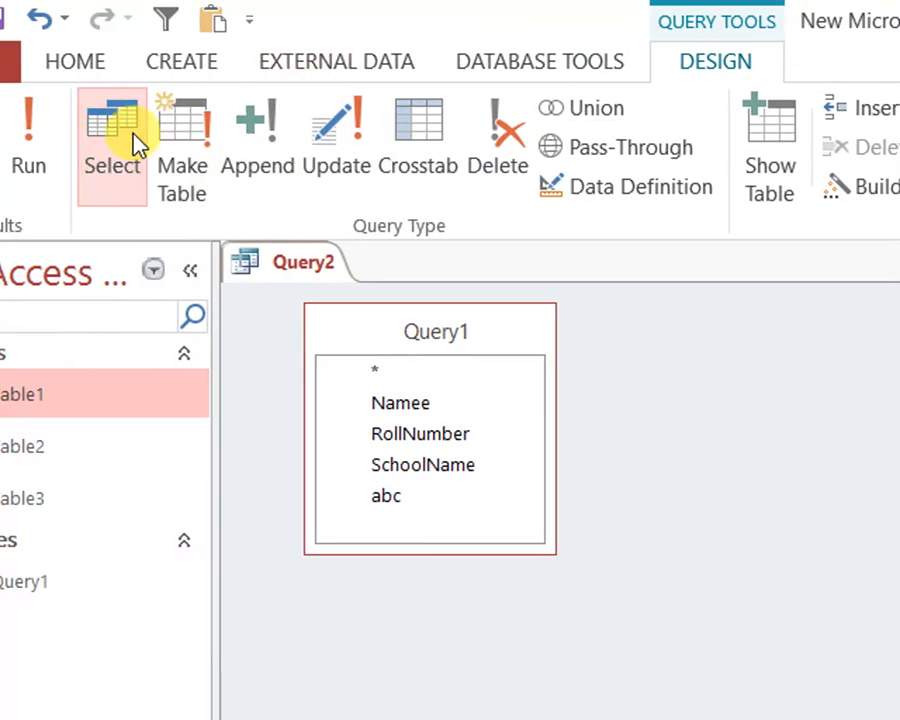
Change the query type to Make Table with Table3 in the current database as the target table
click(181, 140)
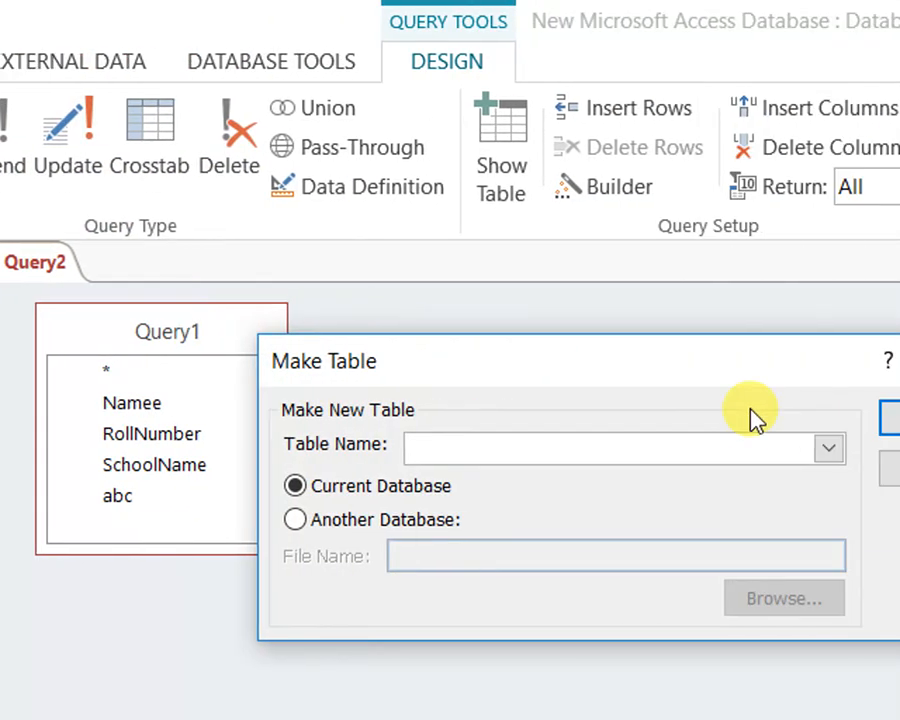
click(826, 450)
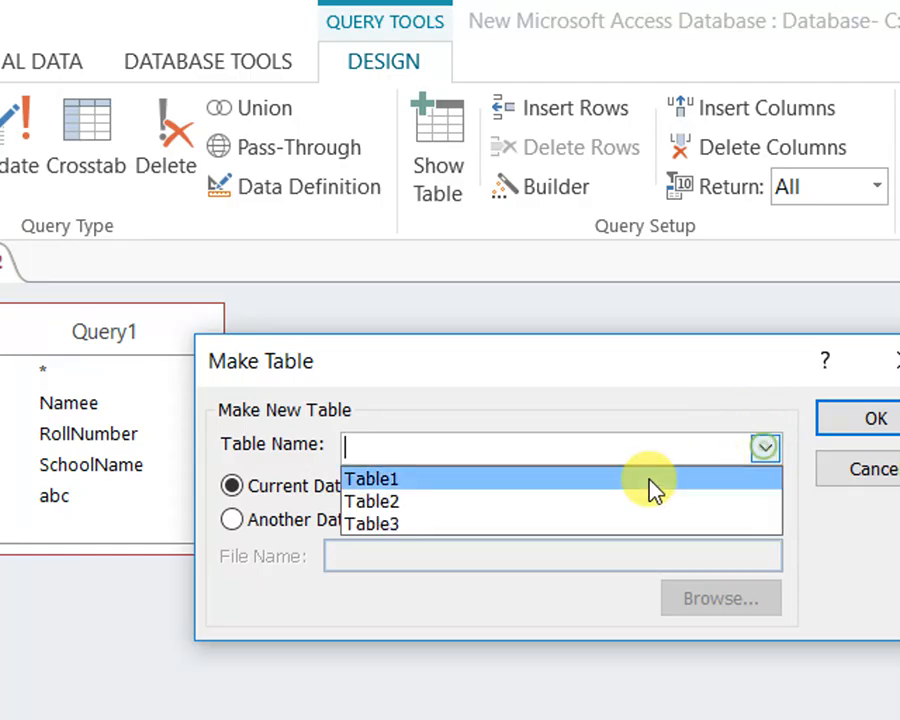
click(358, 527)
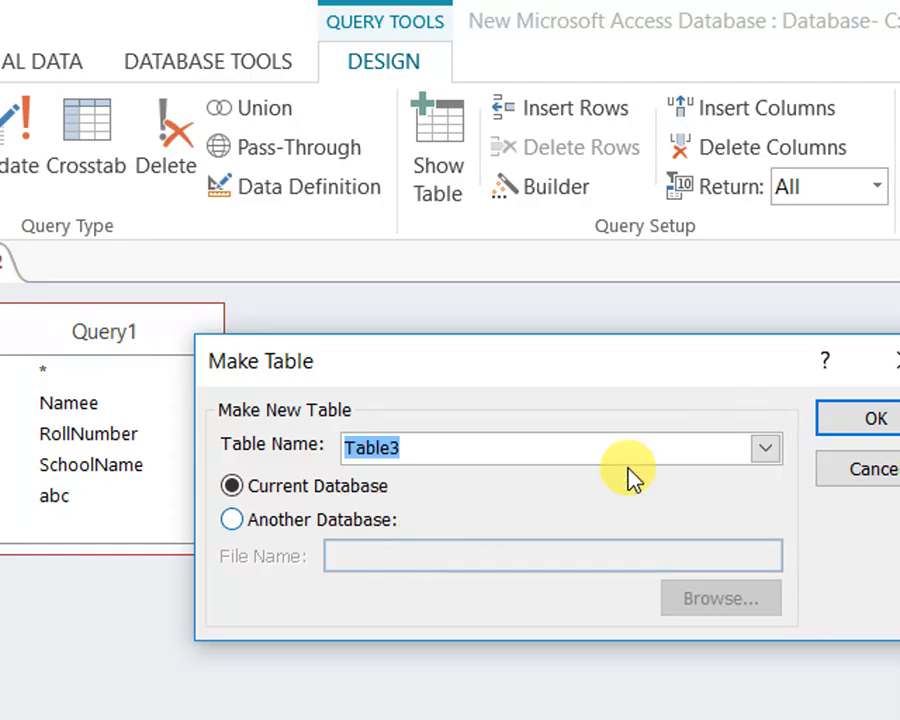
click(767, 425)
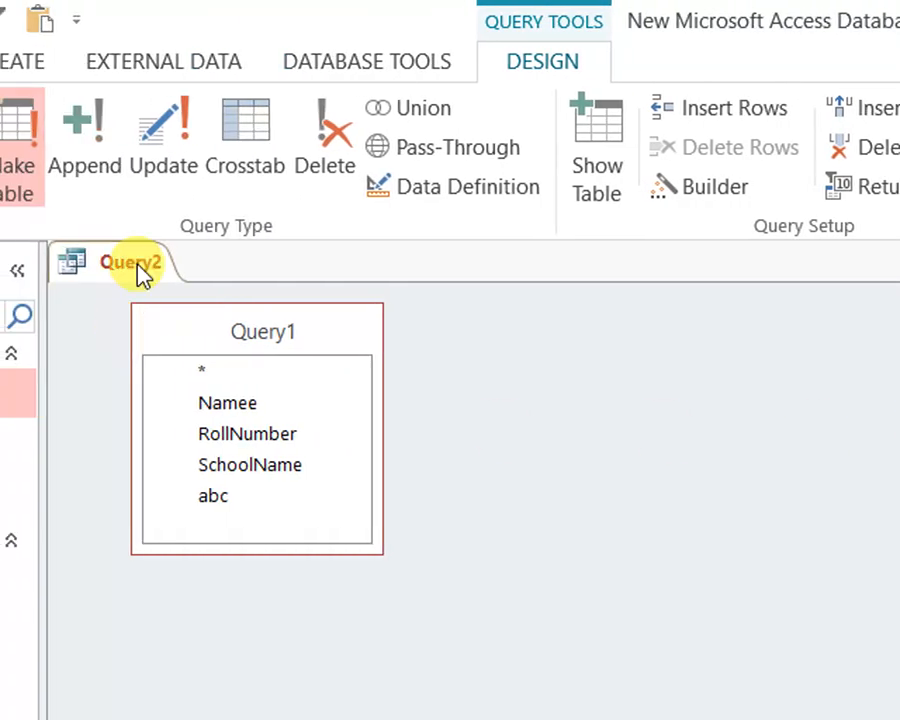
Save the make-table query as Query2 and close it
right_click(138, 268)
click(180, 285)
click(625, 548)
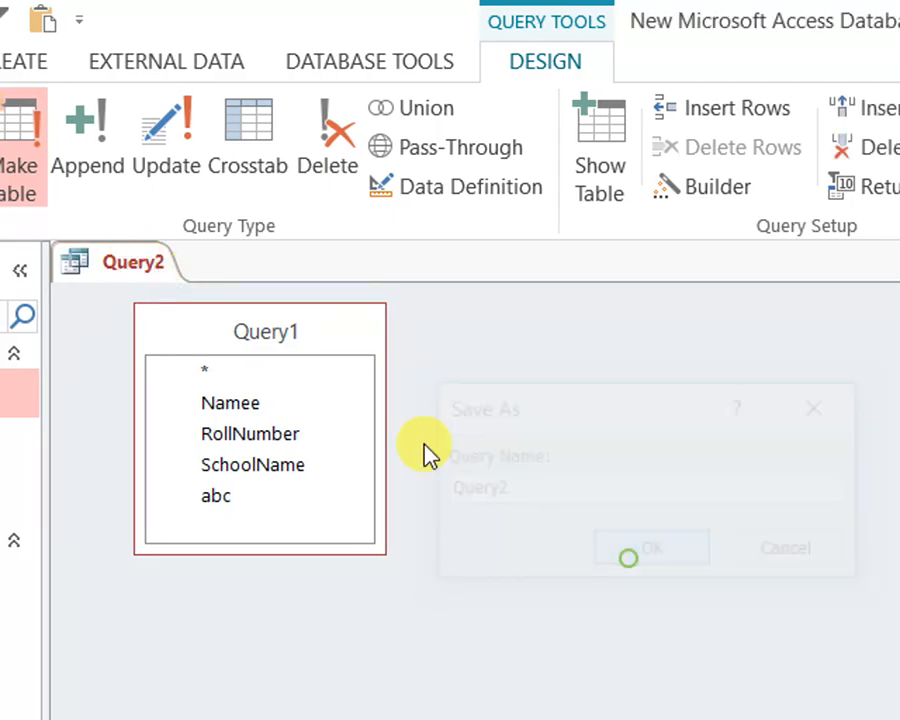
right_click(143, 268)
click(226, 340)
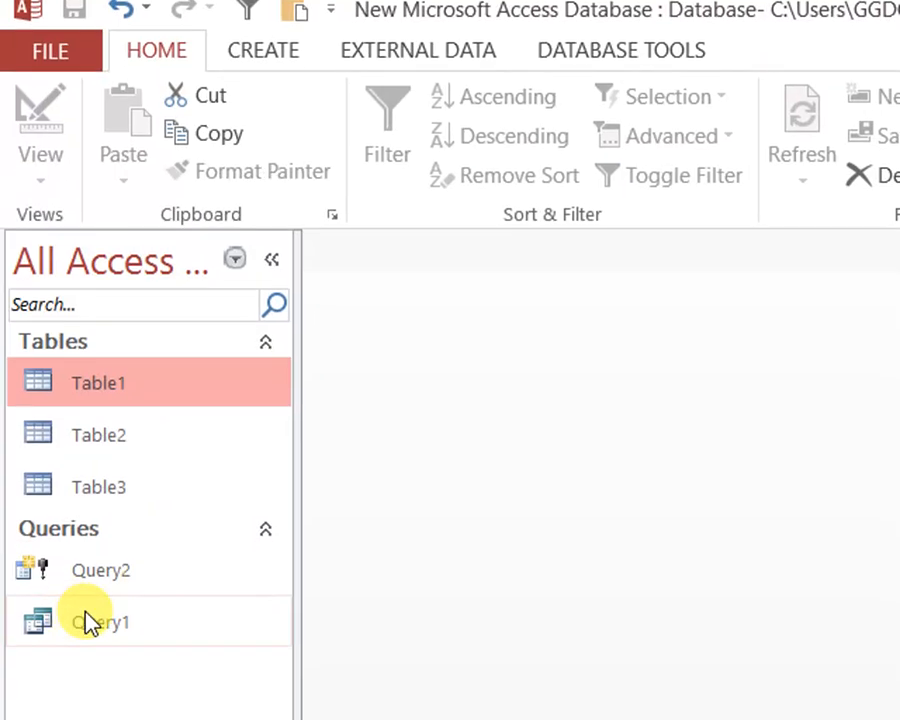
Run Query2, agreeing to replace the existing Table3 and paste the records into the new table
double_click(102, 284)
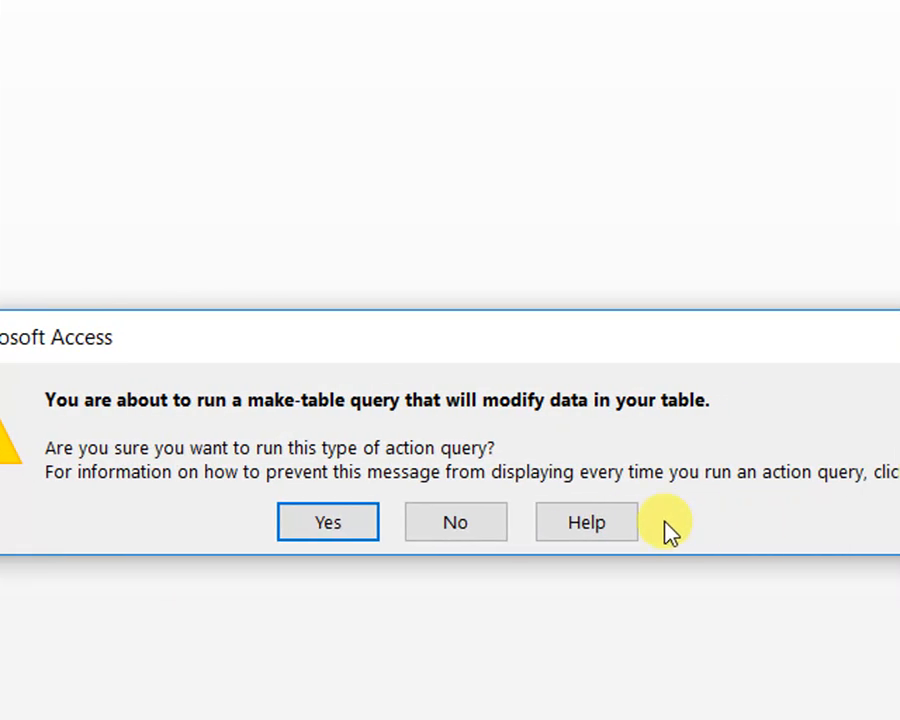
click(365, 521)
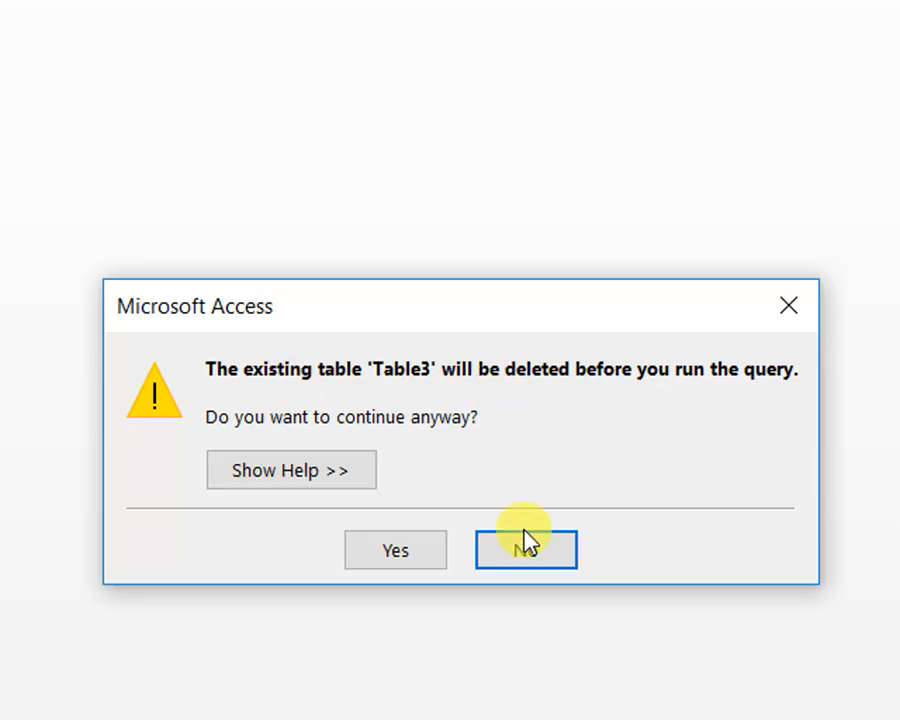
click(428, 540)
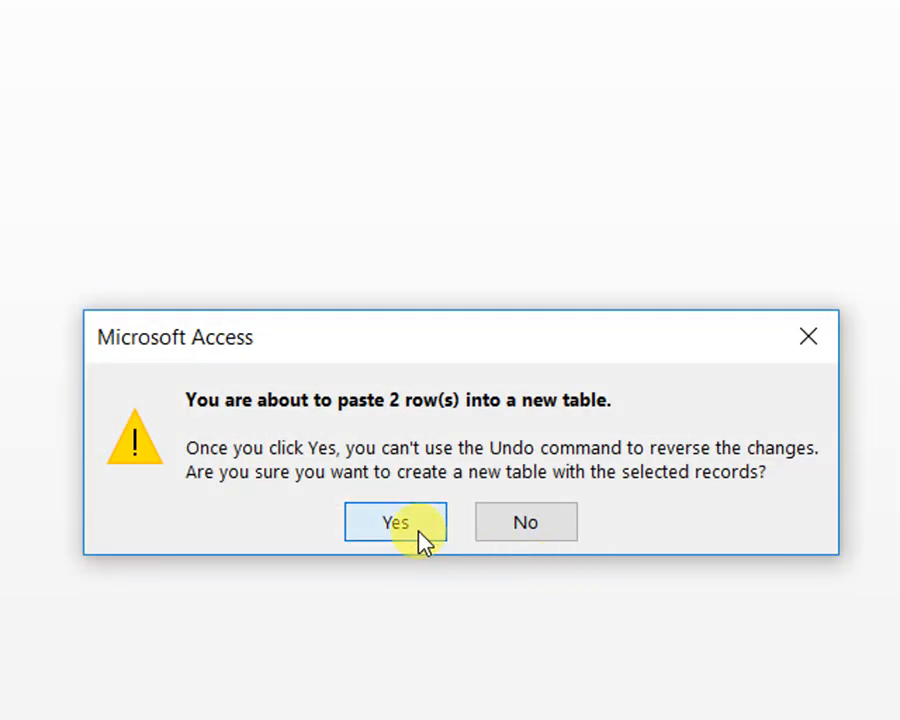
click(428, 533)
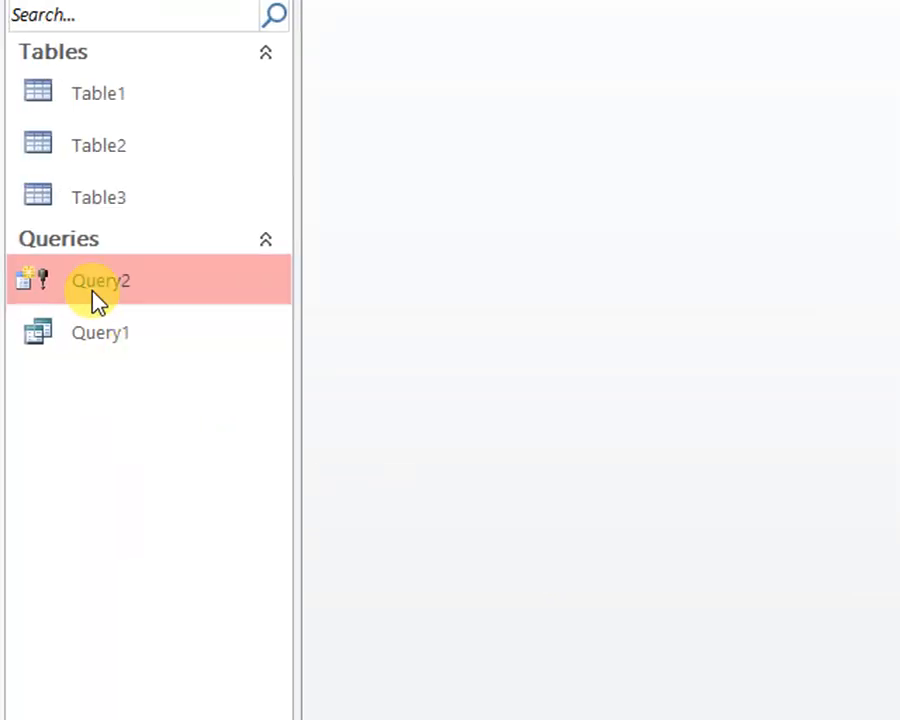
Open Table3 and widen its SchoolName, RollNumber, Namee and abc columns
double_click(80, 211)
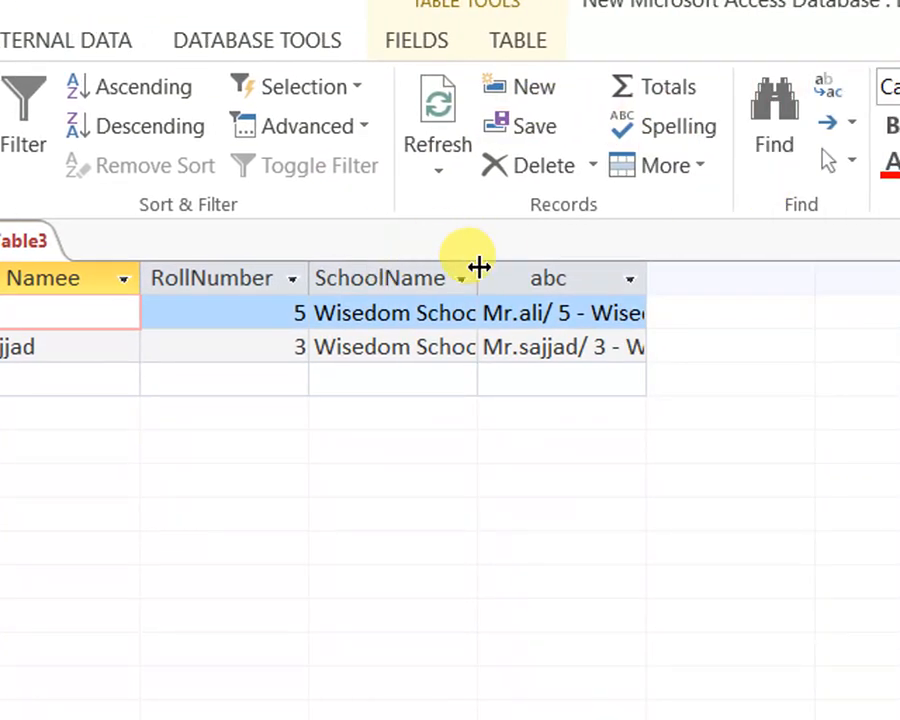
drag(479, 267, 597, 267)
drag(313, 268, 333, 268)
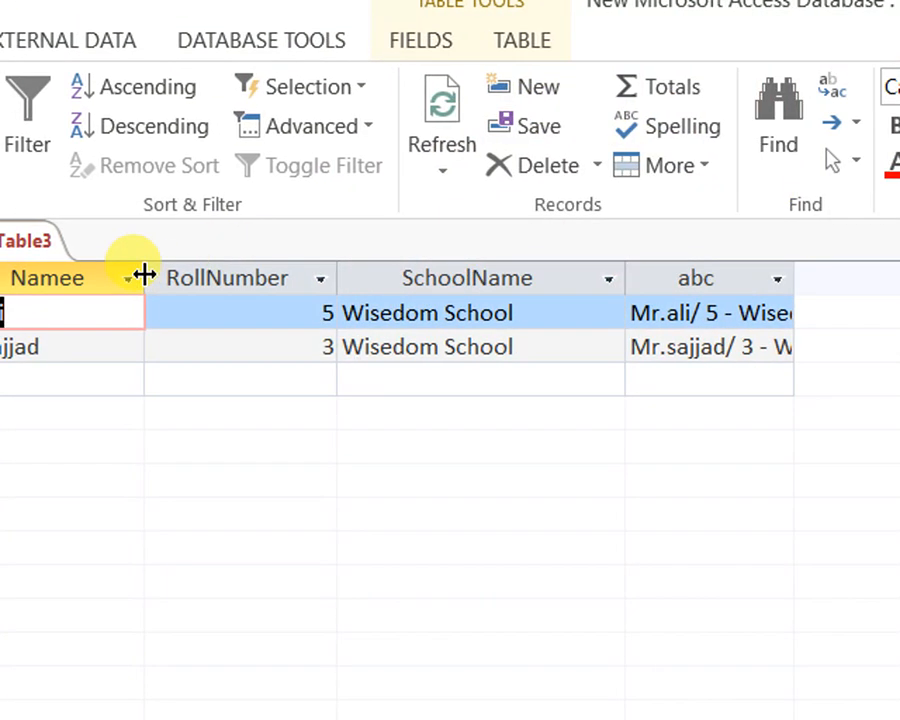
drag(143, 275, 181, 275)
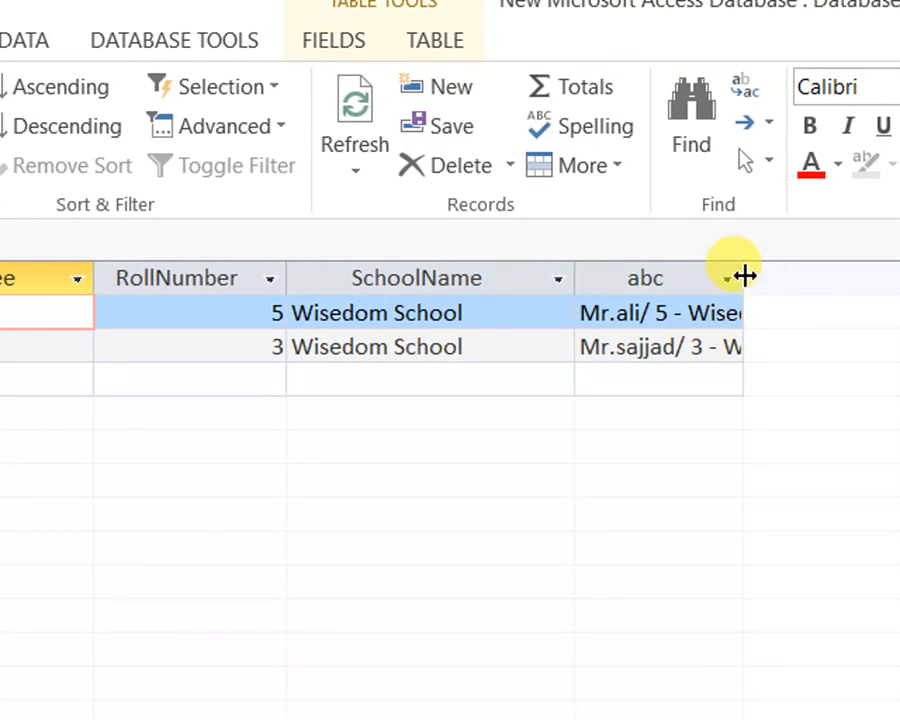
drag(745, 276, 879, 280)
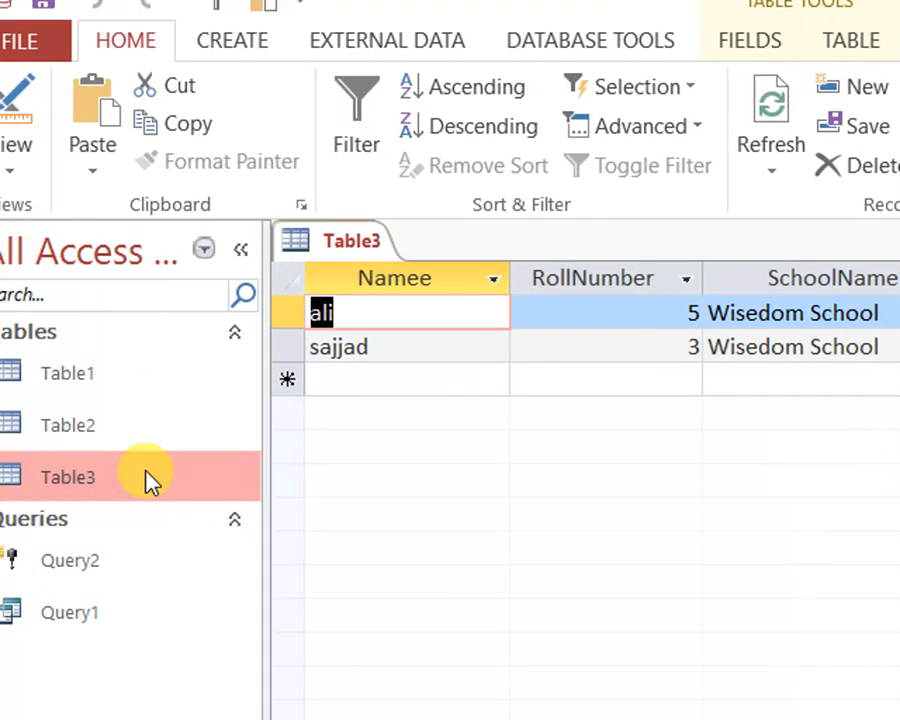
Open Query1 and switch it to Design View to examine its source tables, Table1 and Table2
double_click(100, 611)
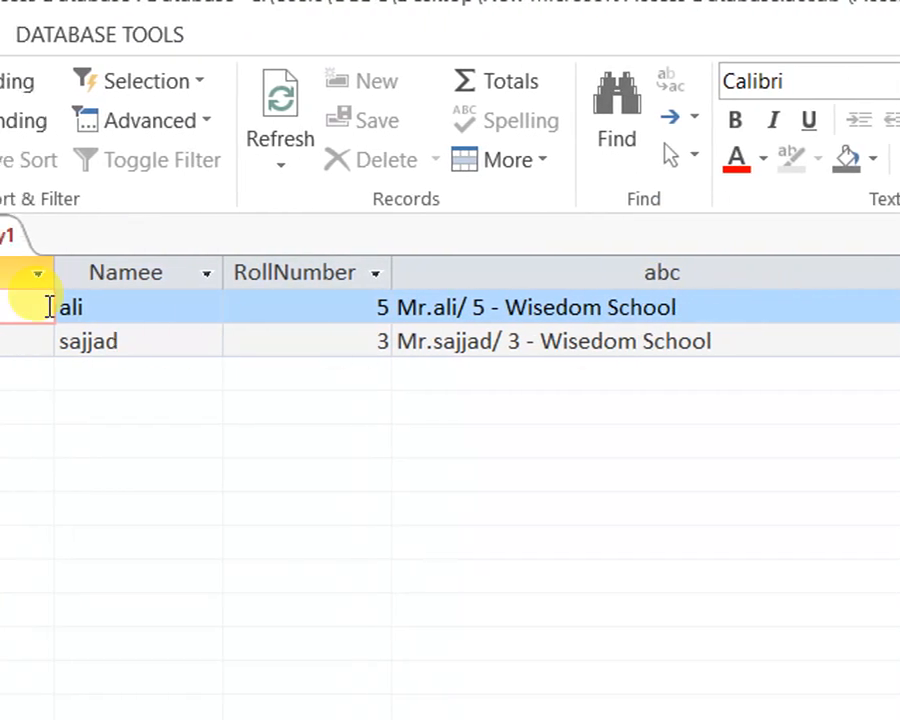
right_click(8, 236)
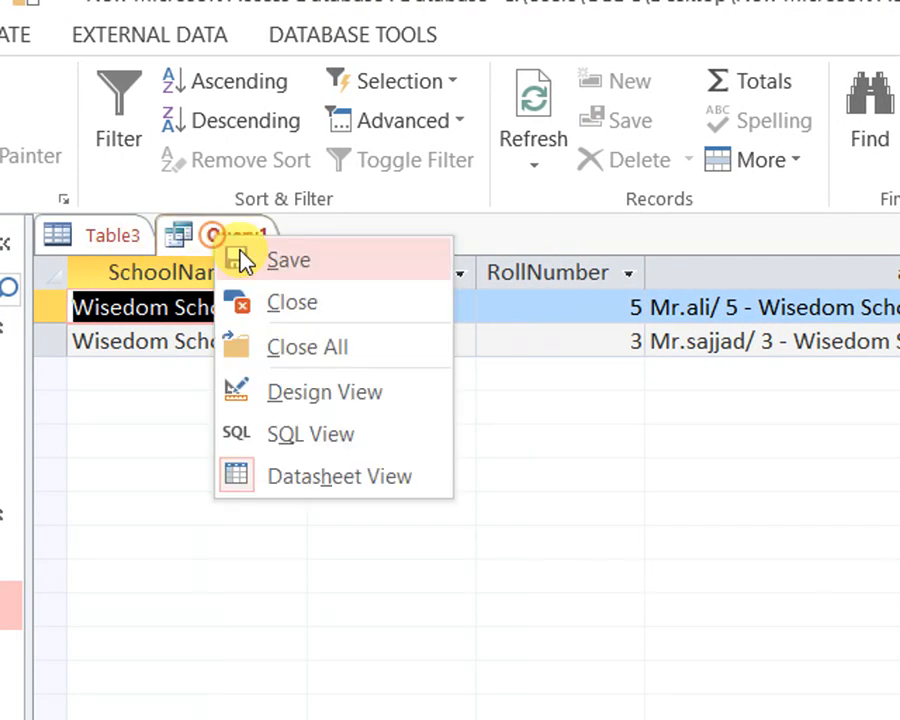
click(304, 405)
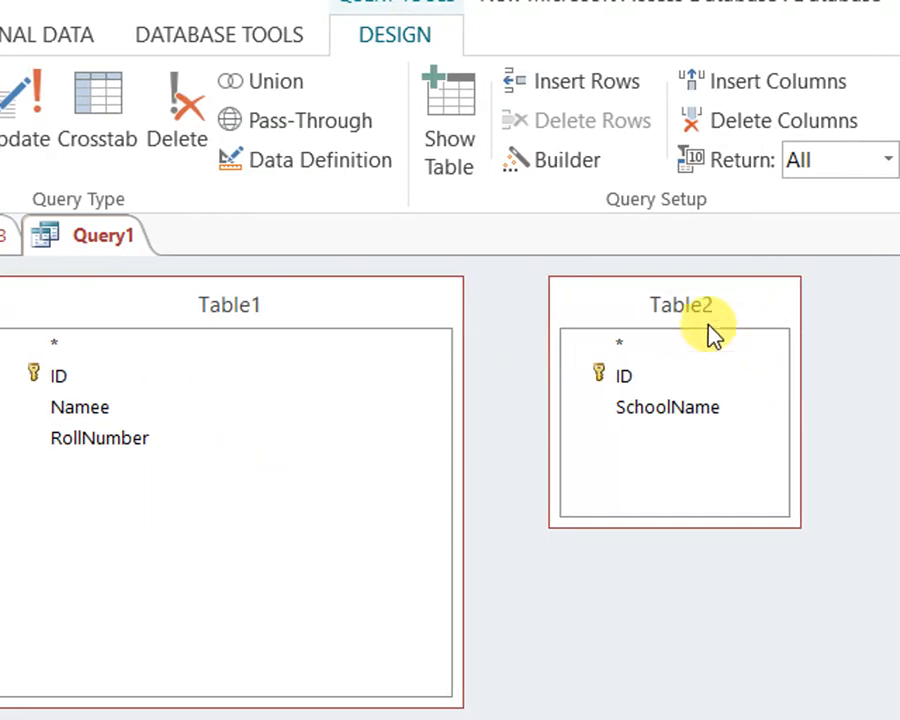
drag(836, 330, 772, 354)
Close all open objects from Table3, saving the layout changes
click(45, 240)
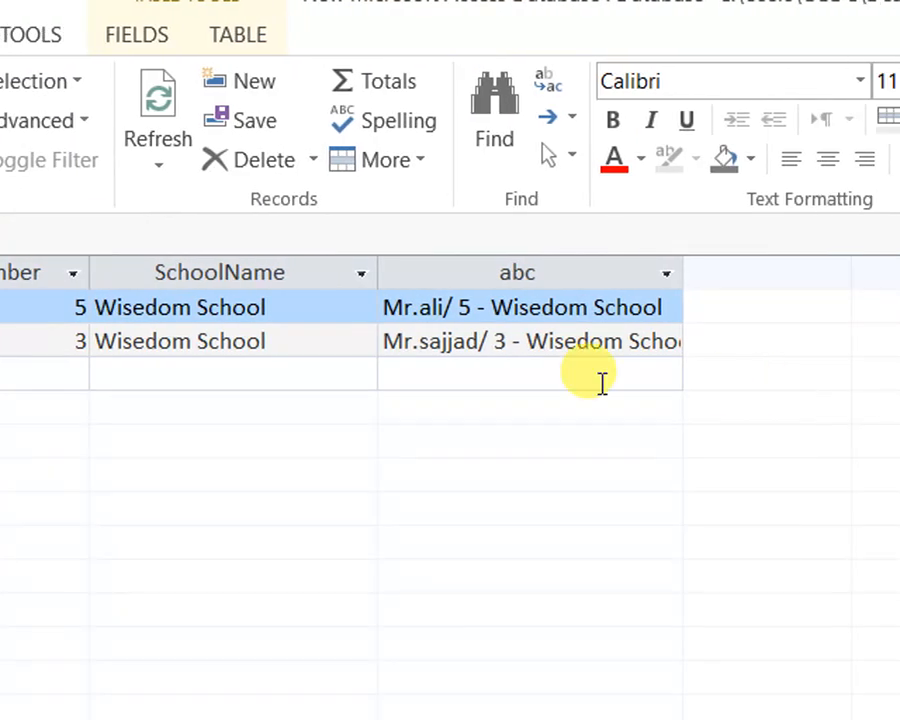
right_click(144, 232)
click(246, 331)
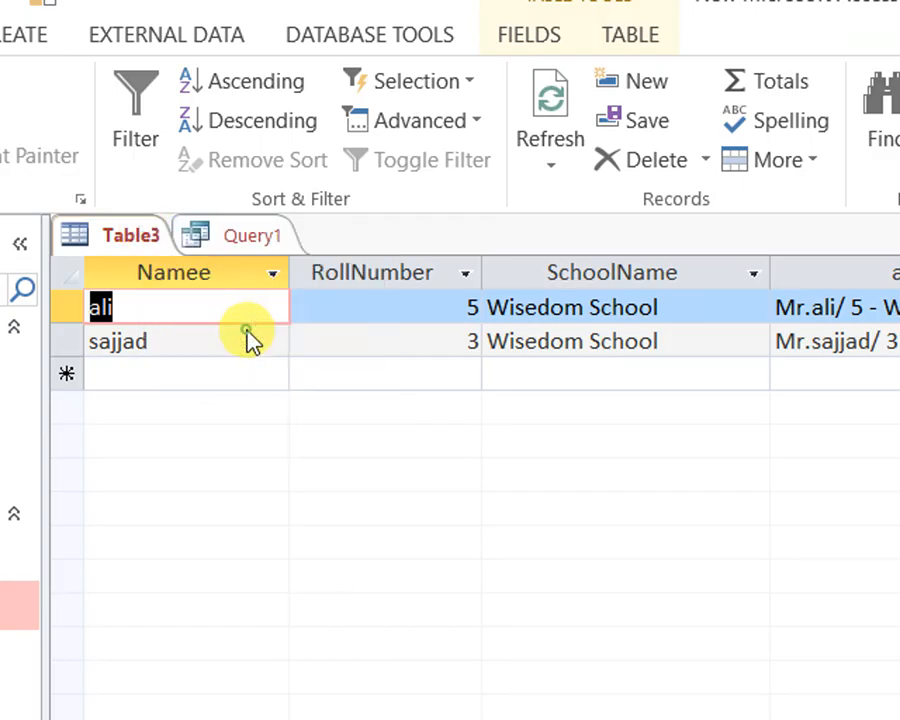
click(518, 602)
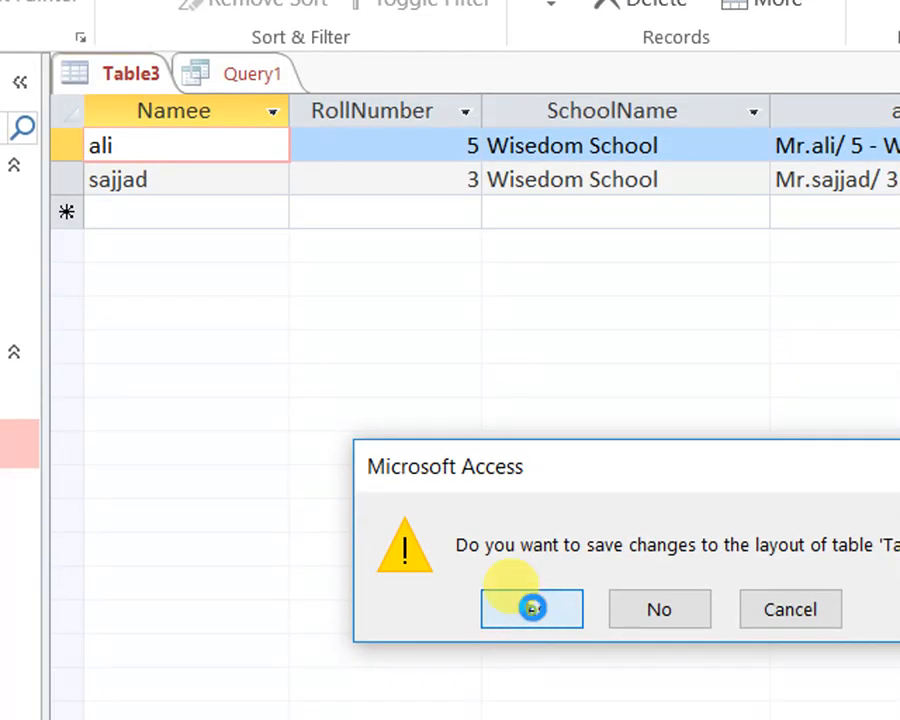
click(534, 610)
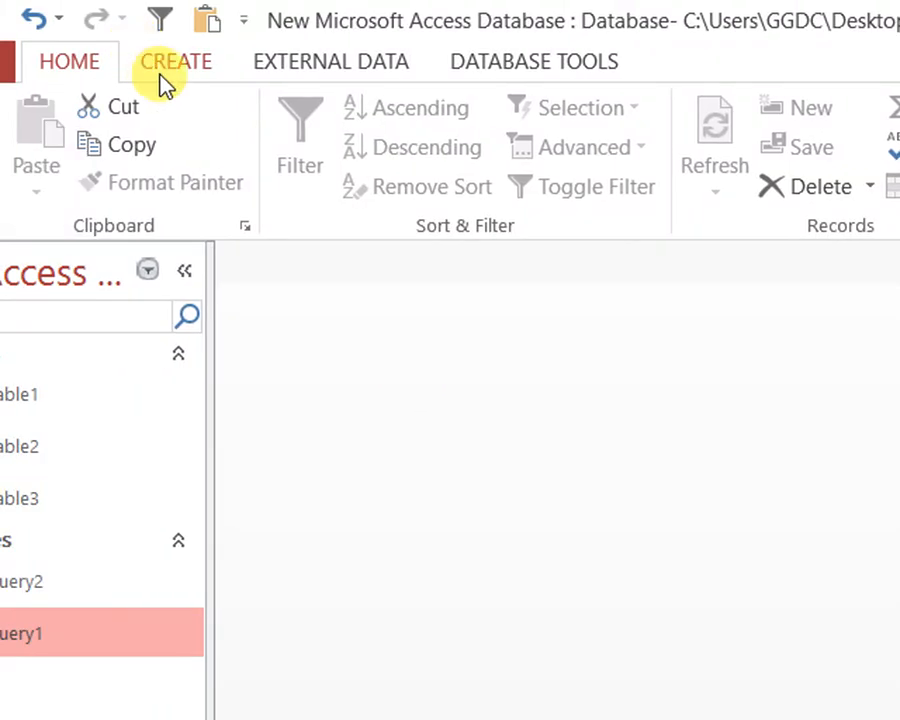
Create a new query in Design View with Table3 as its source table
click(160, 82)
click(434, 152)
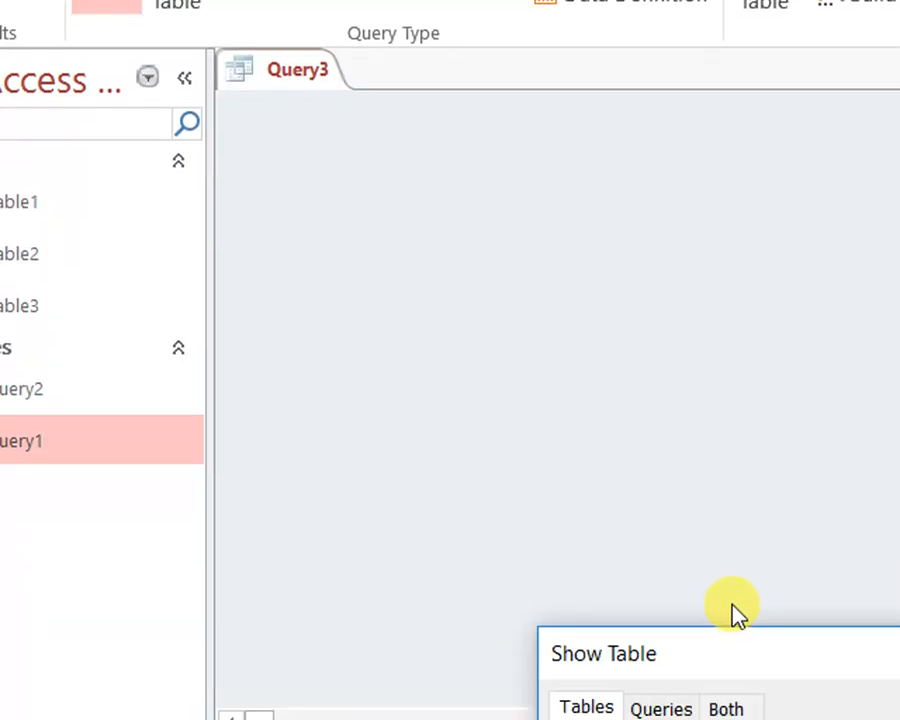
drag(733, 645, 645, 125)
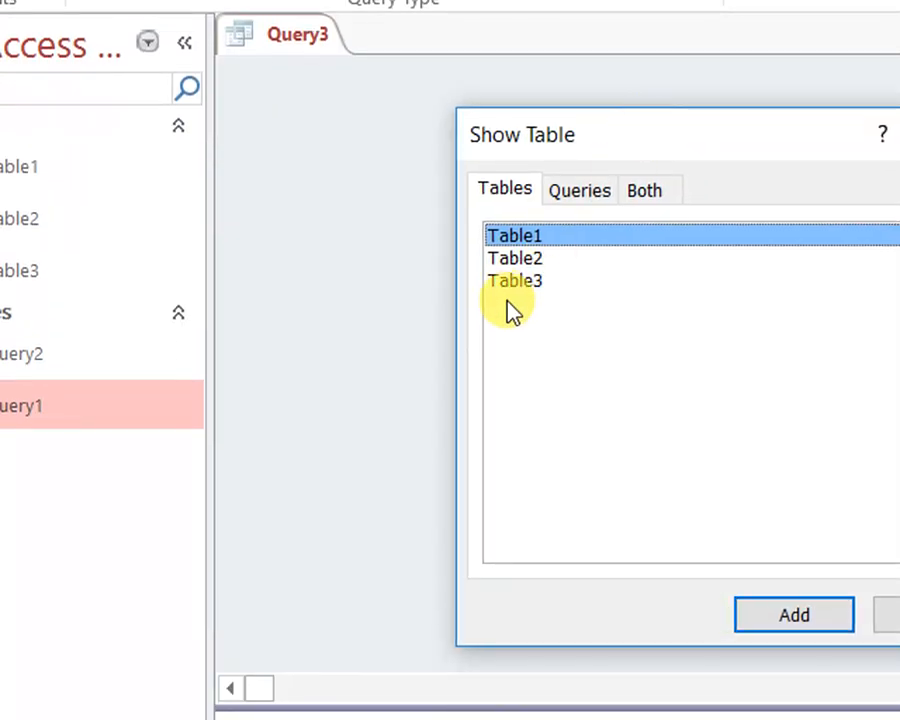
click(500, 280)
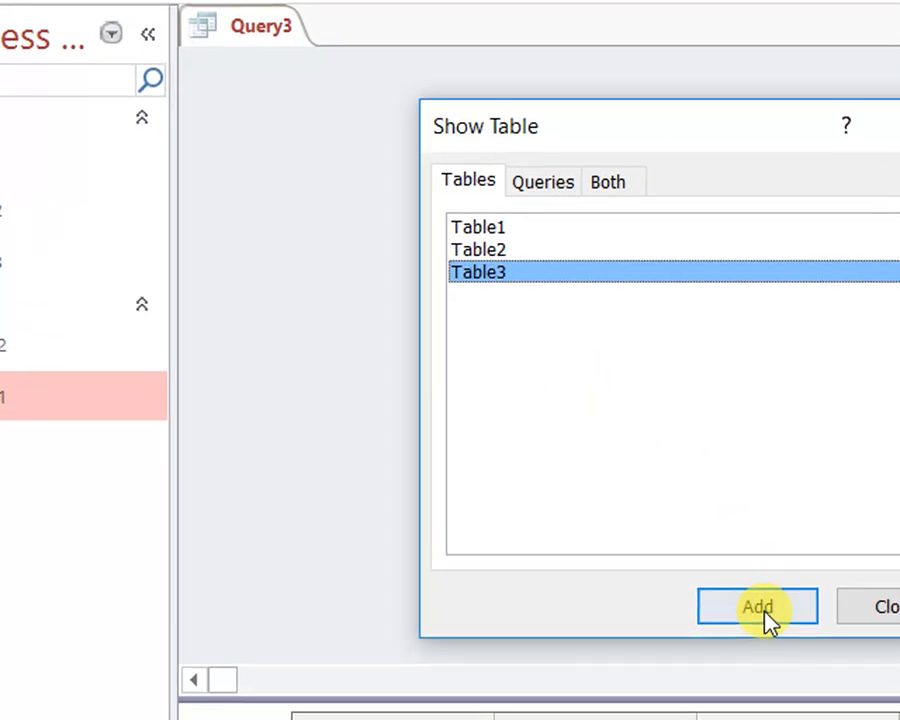
click(768, 610)
click(876, 607)
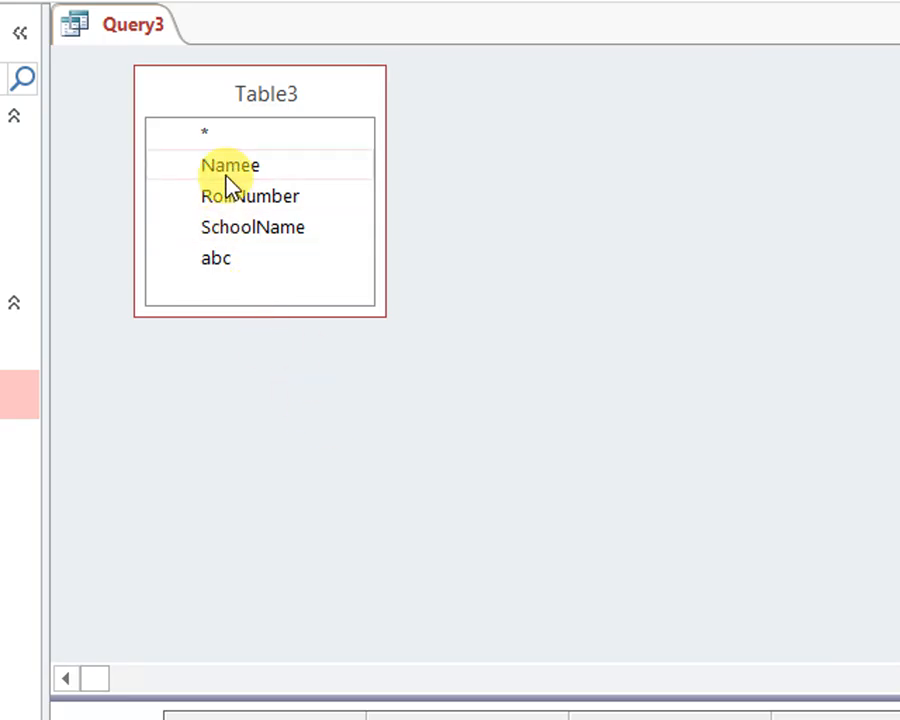
Add the Namee, RollNumber, SchoolName and abc fields to the query grid and show the records in Datasheet View
click(228, 172)
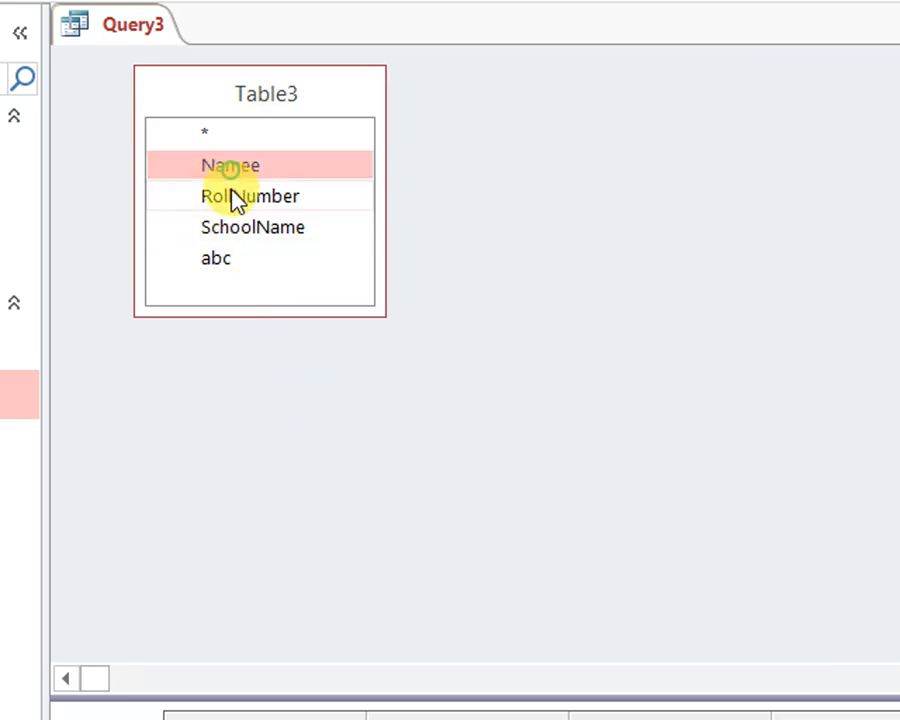
shift+click(213, 262)
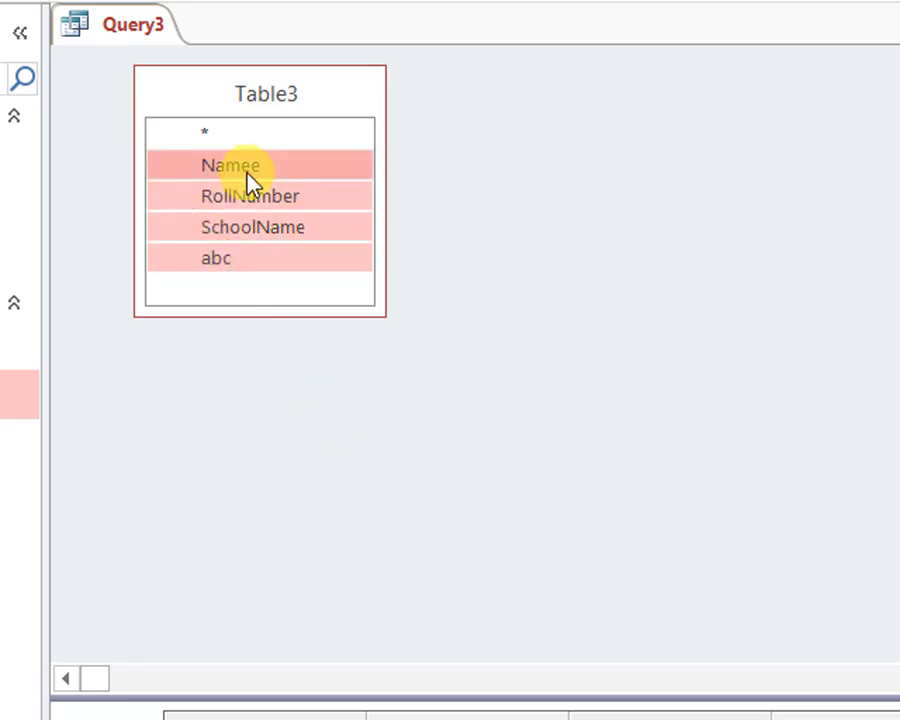
drag(245, 173, 258, 719)
drag(258, 622, 256, 600)
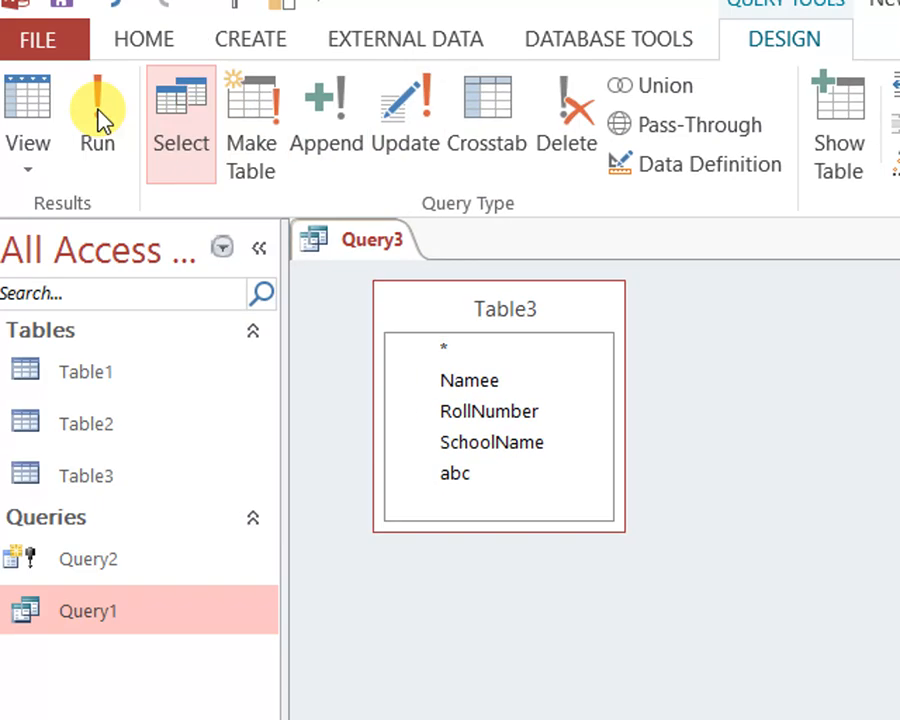
click(48, 115)
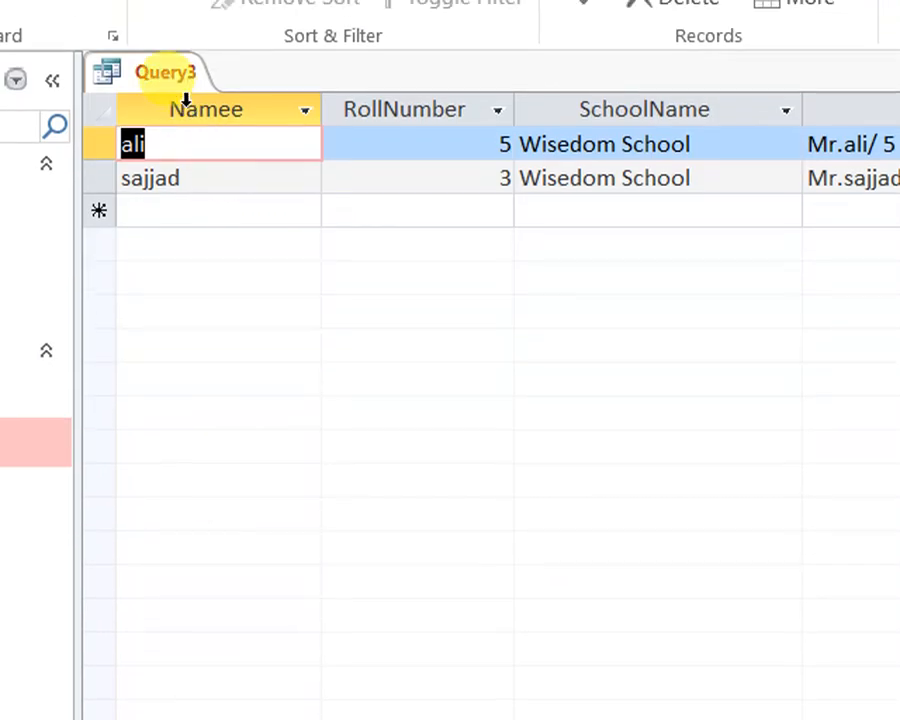
Return Query3 to Design View and remove Table3 from the query
right_click(182, 67)
click(266, 266)
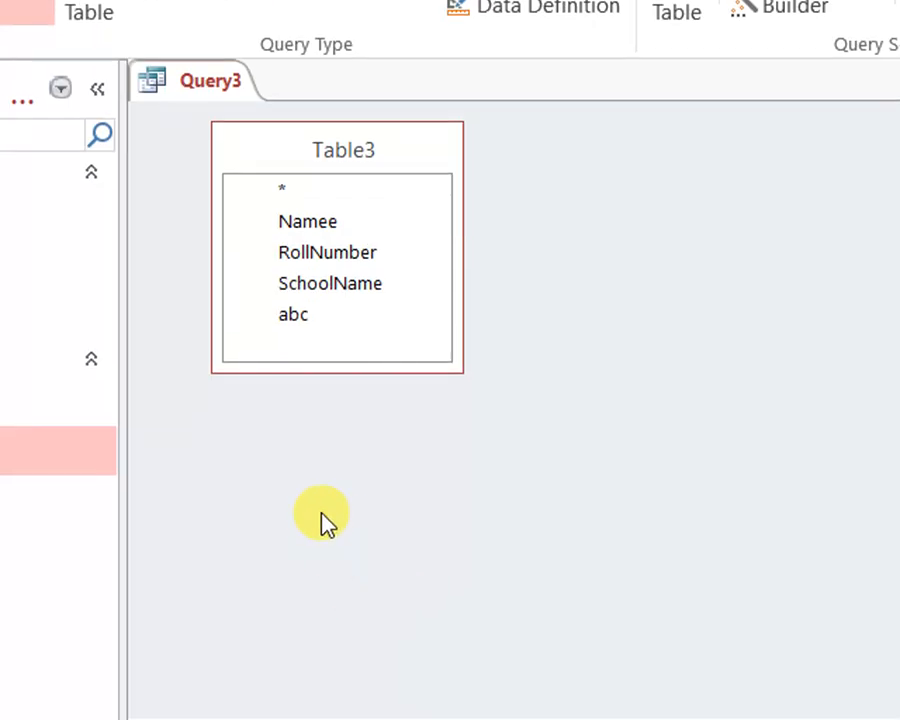
right_click(363, 157)
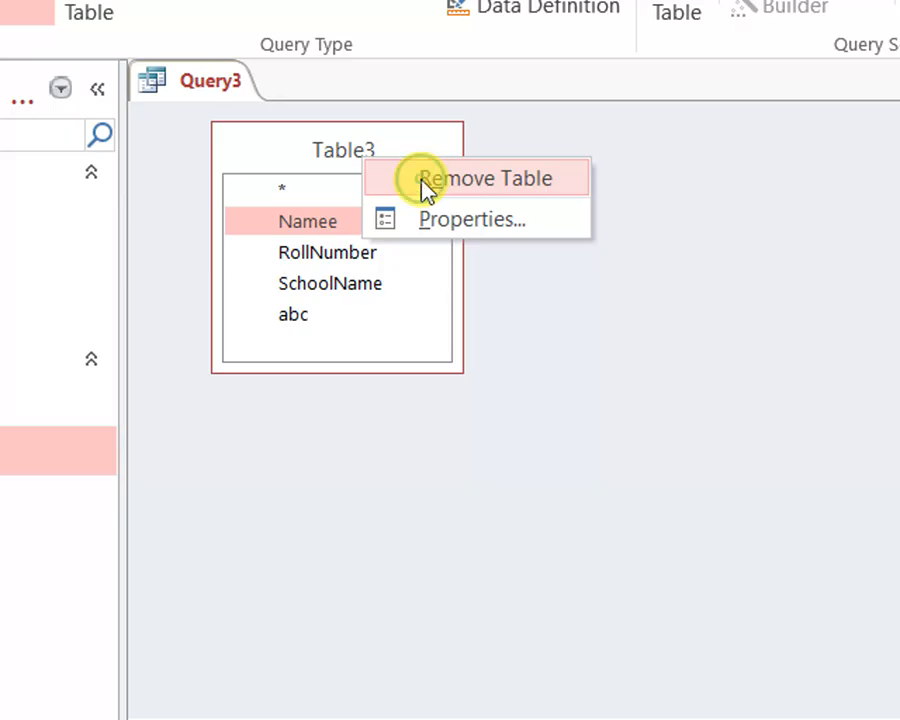
click(427, 188)
Change the query type to Append with Table3 in the current database as the target table
right_click(370, 188)
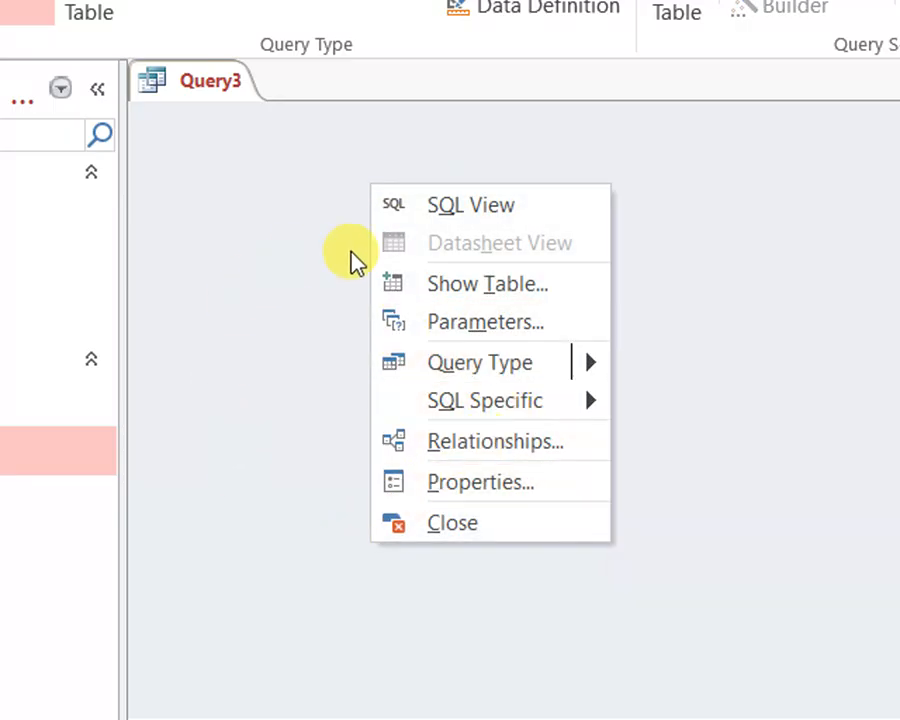
mouse_move(546, 370)
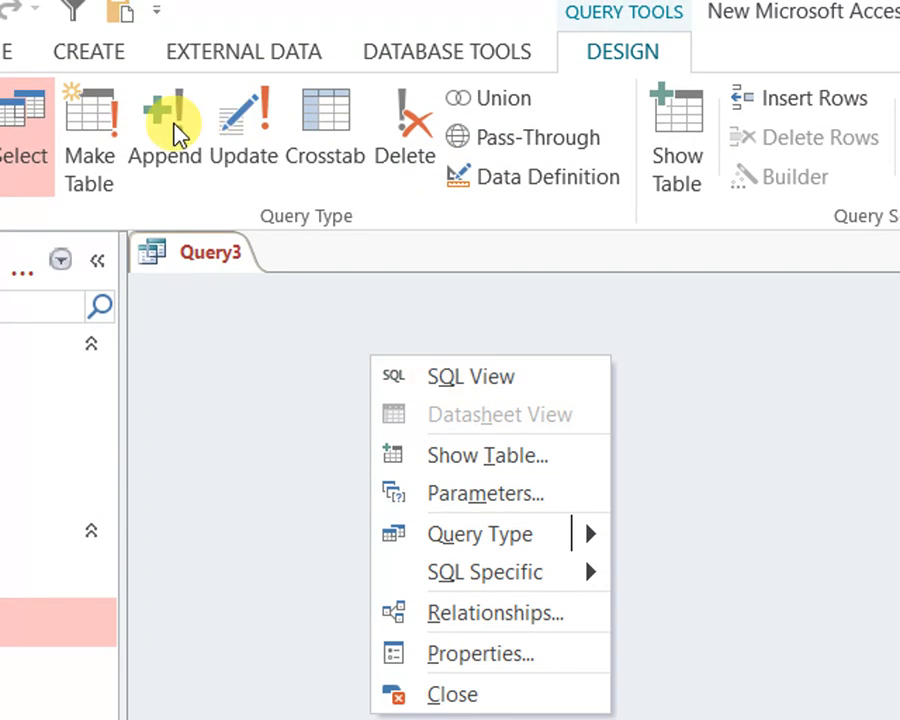
click(178, 133)
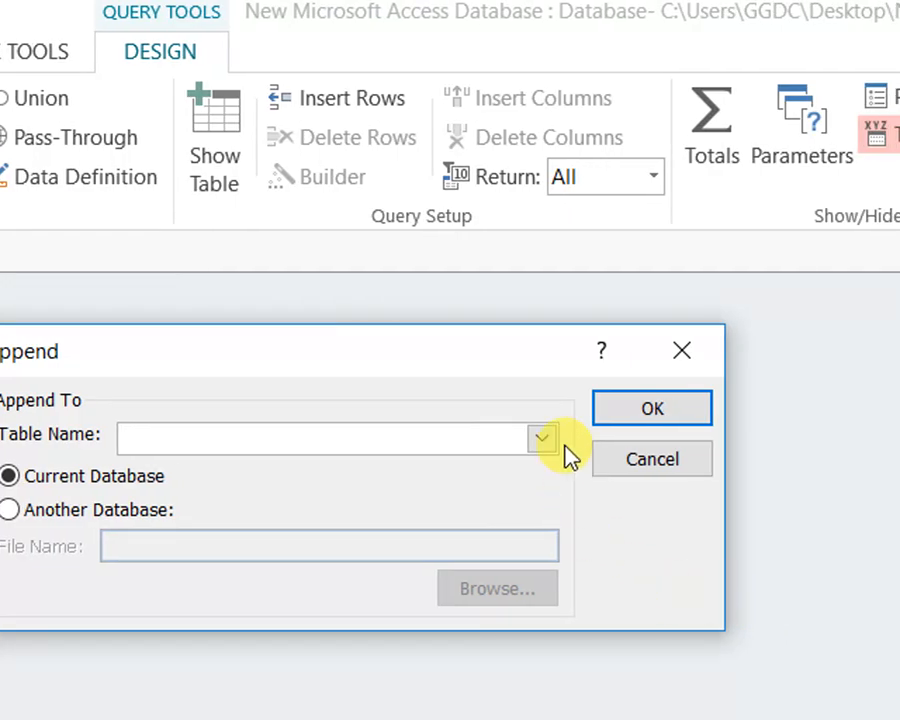
click(542, 440)
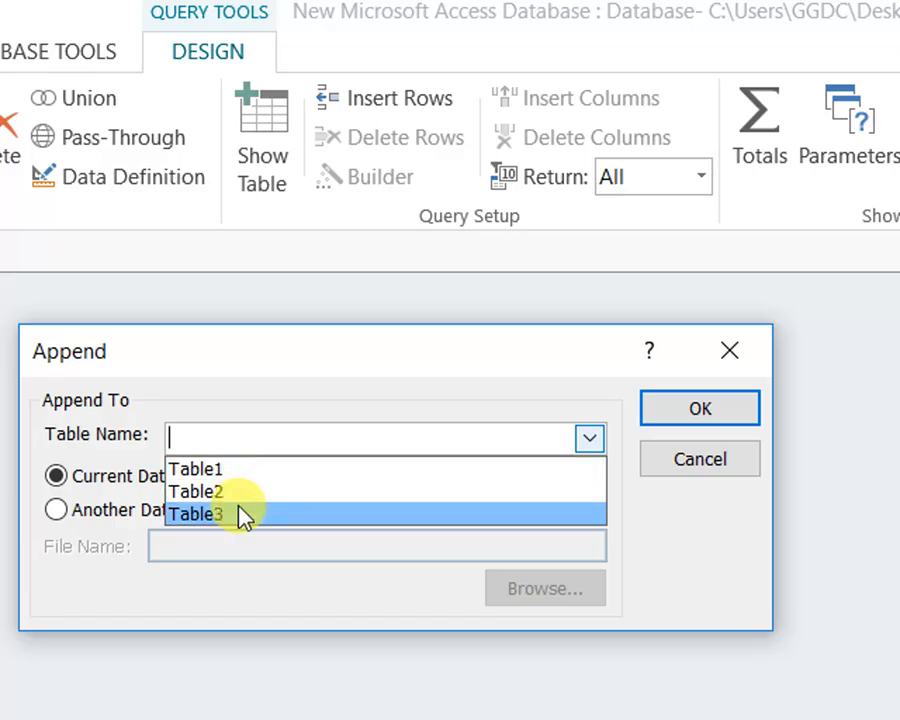
click(236, 513)
click(693, 430)
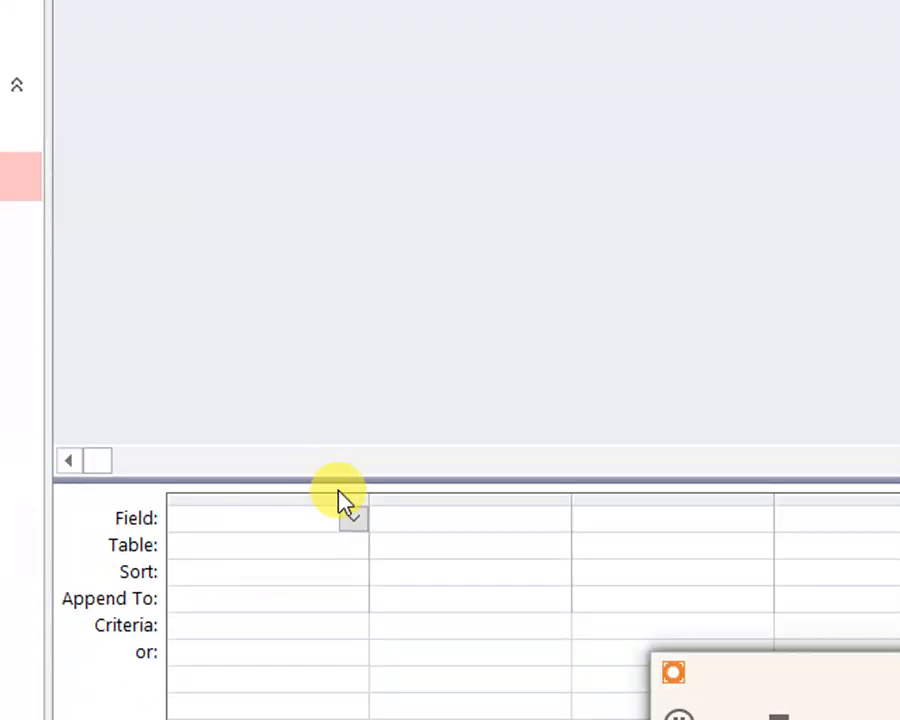
Open Table3 and compare its columns with the empty append grid of Query3
double_click(90, 128)
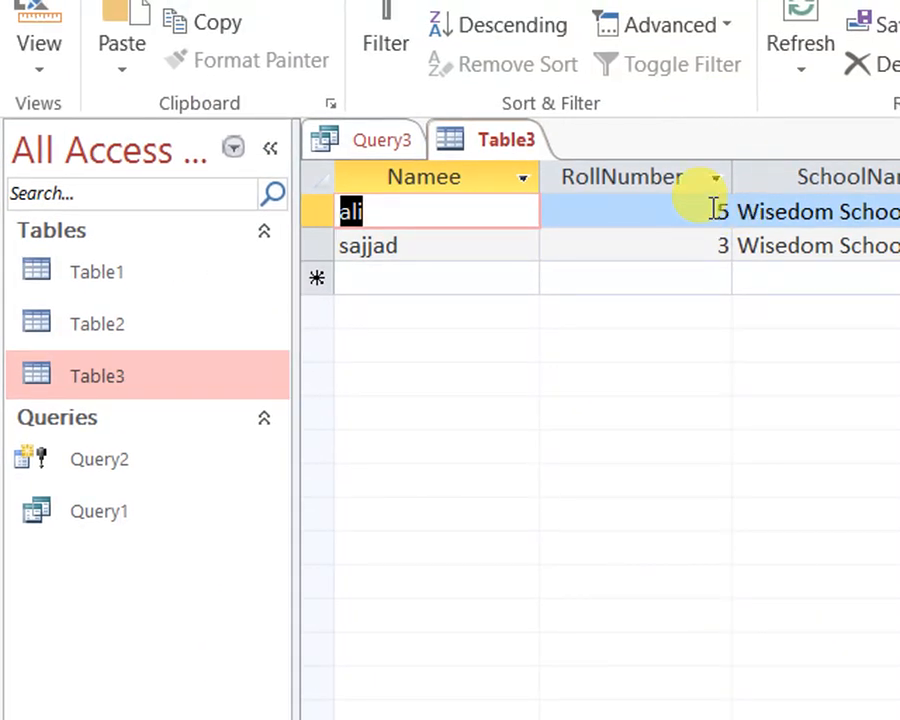
click(684, 162)
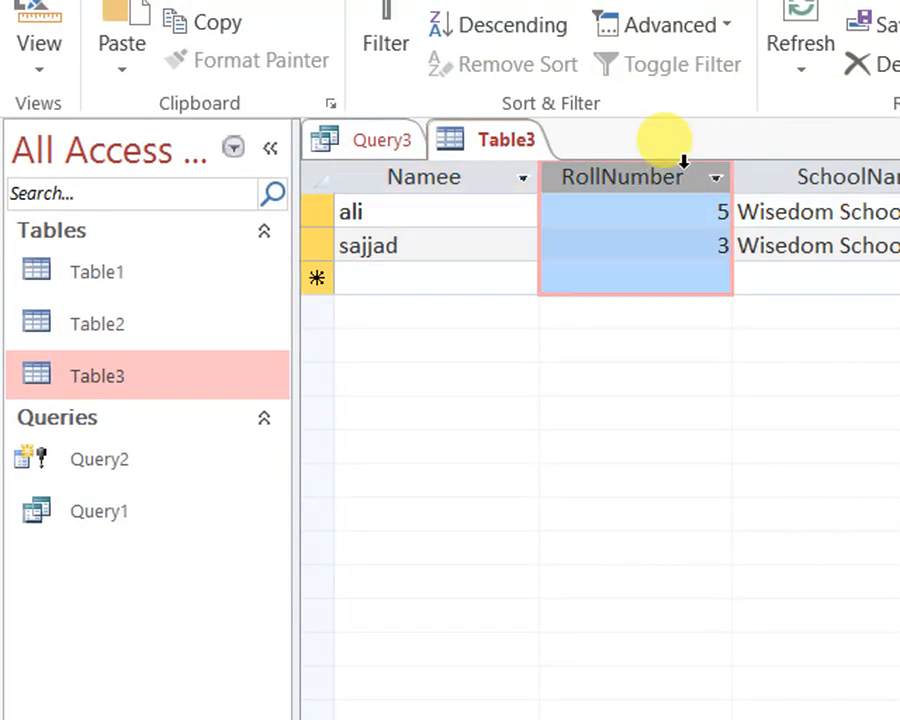
click(368, 146)
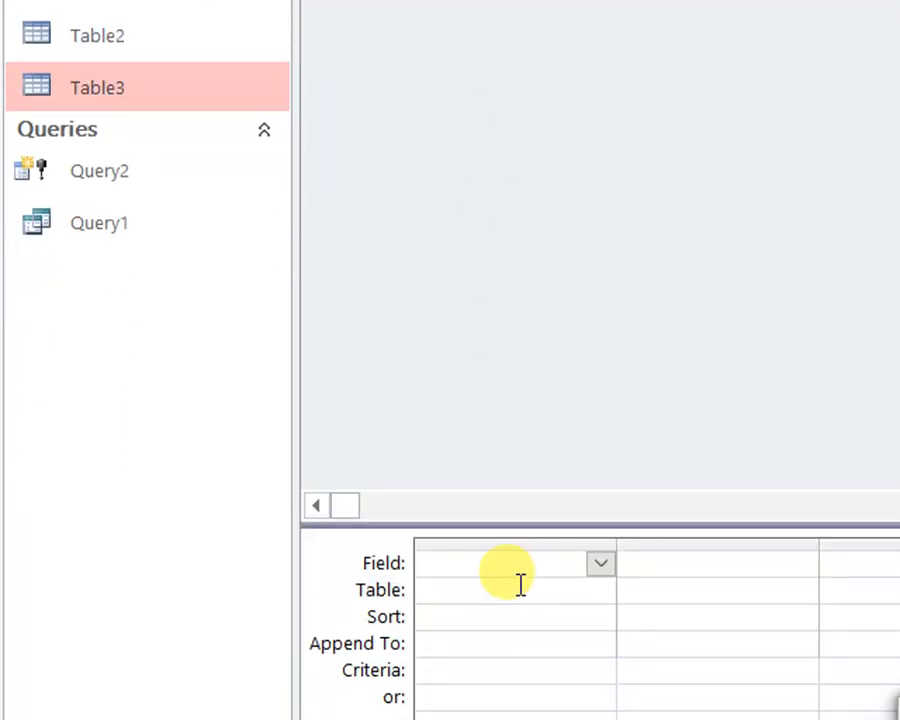
click(516, 120)
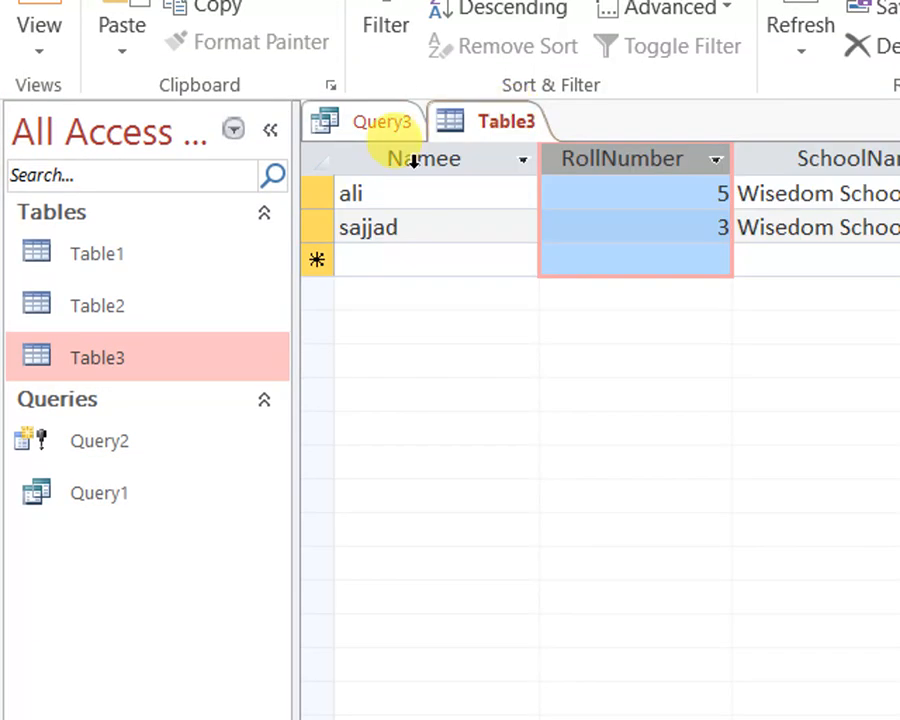
Enter a sample student name as the first field of Query3 and try to show the query in Datasheet View
click(372, 120)
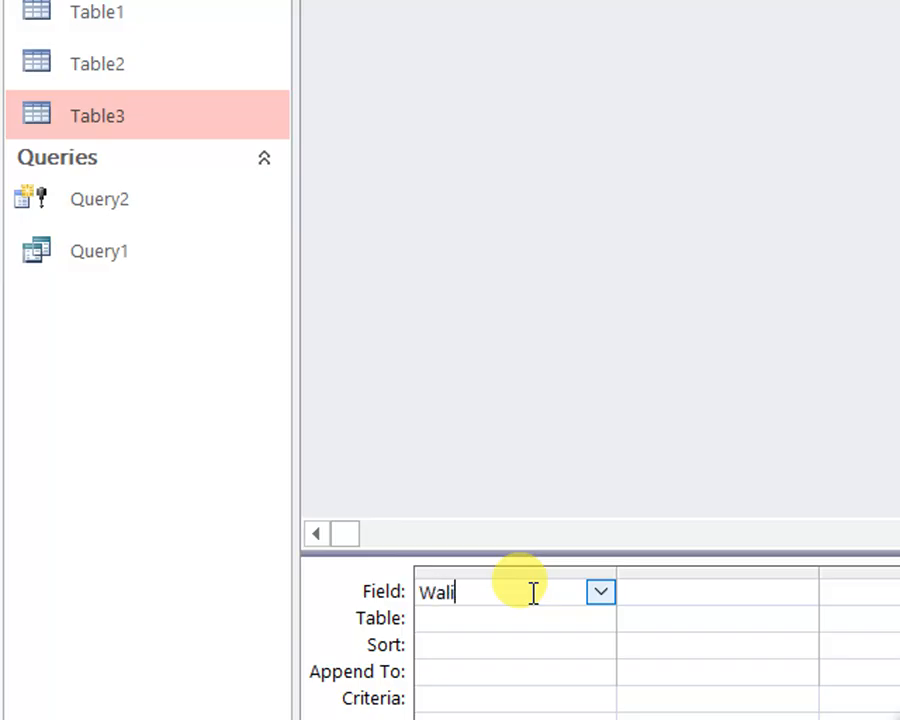
click(520, 648)
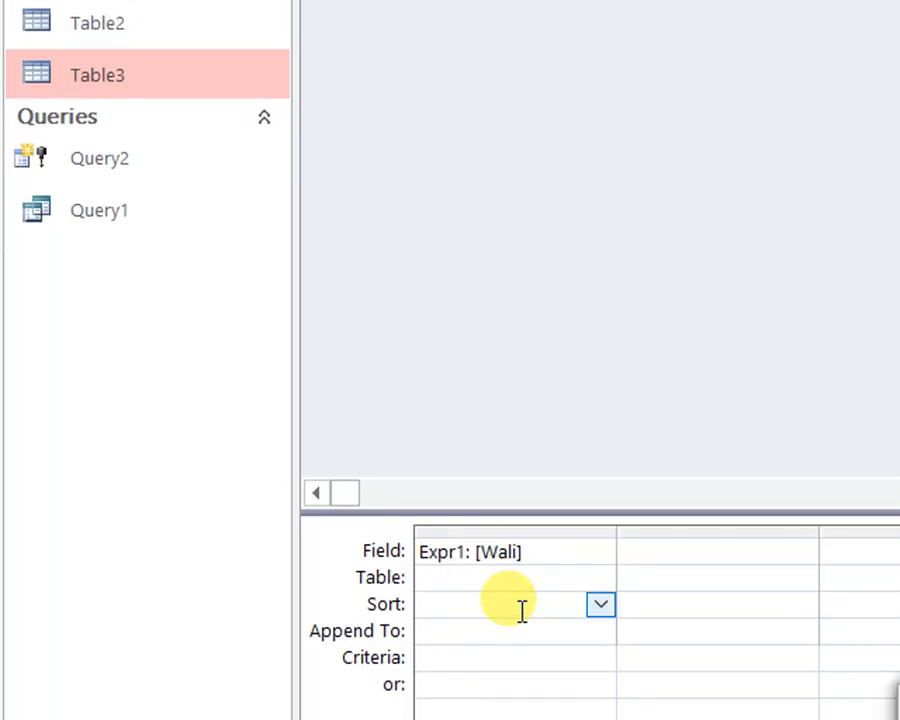
click(551, 550)
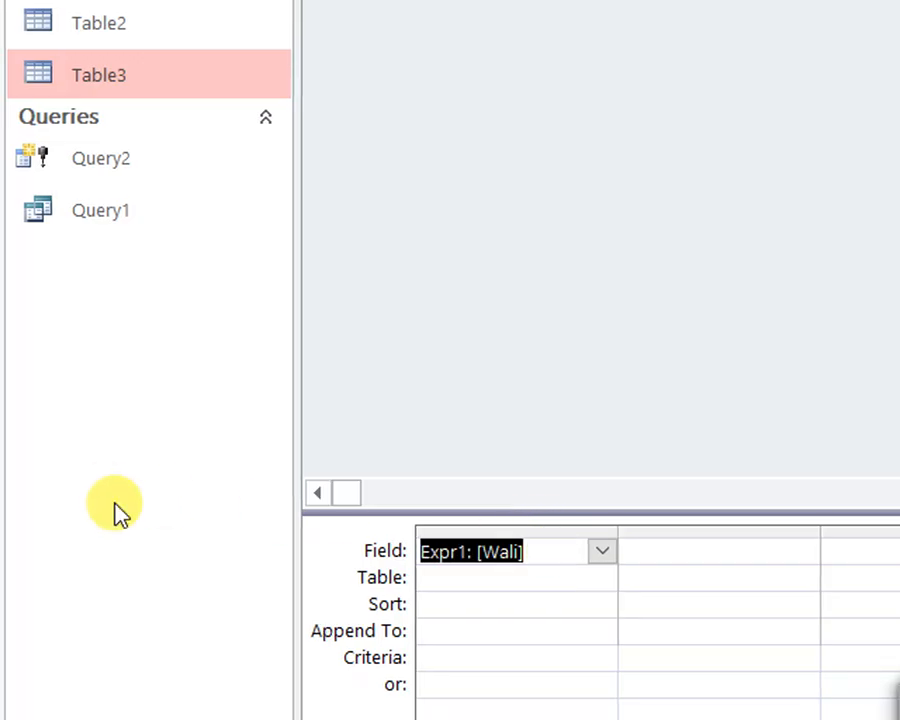
text(")
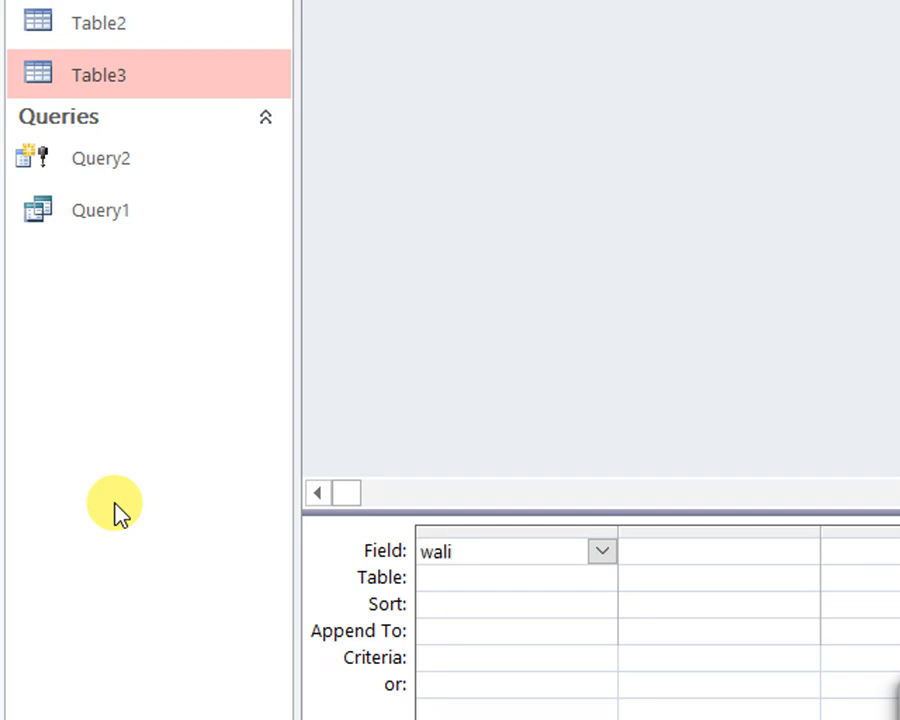
click(444, 657)
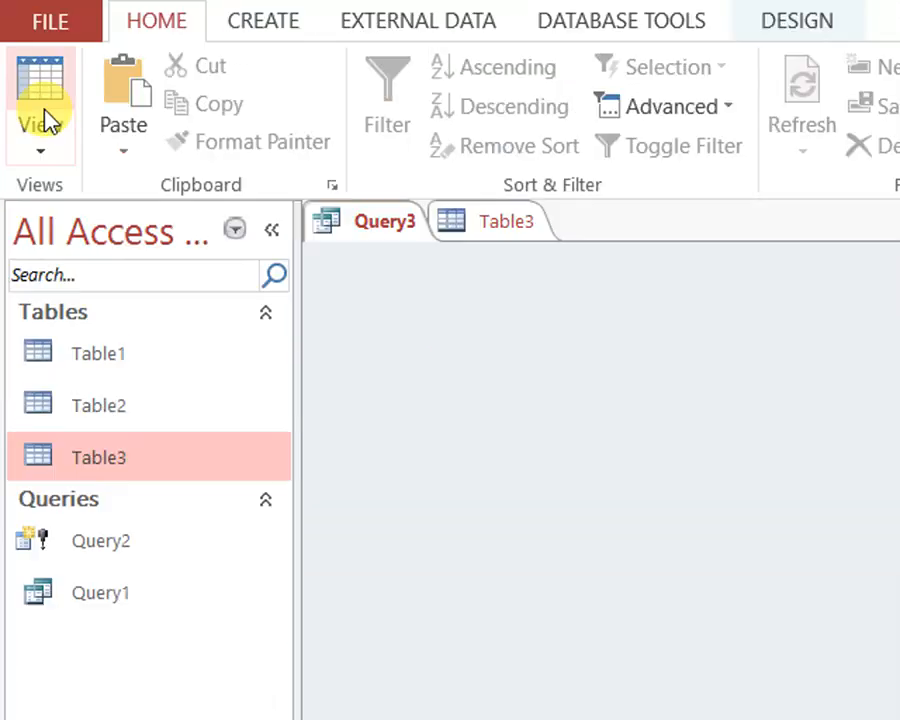
click(40, 118)
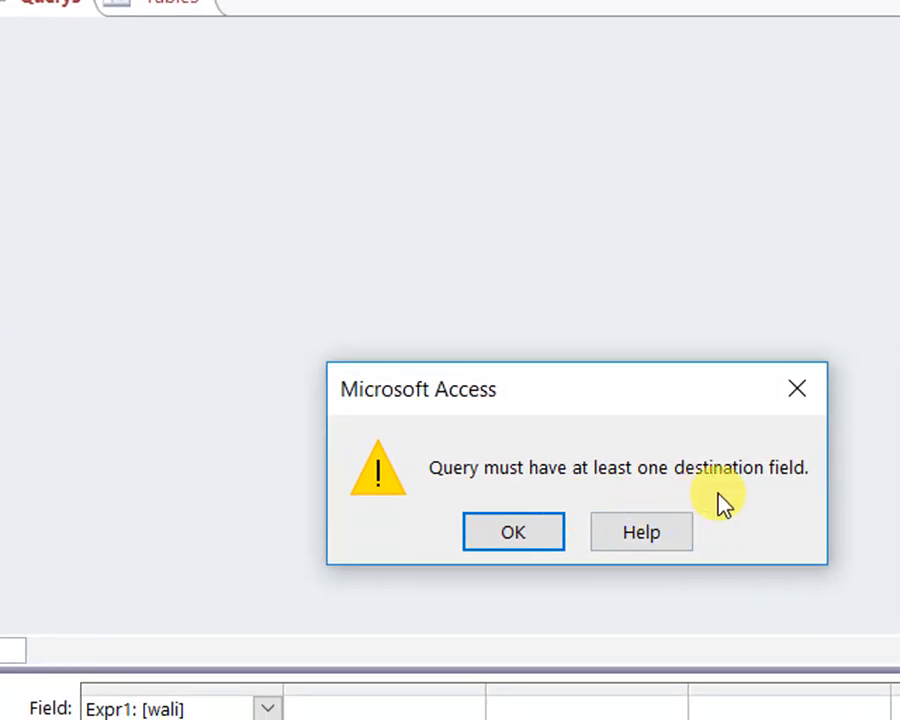
click(520, 535)
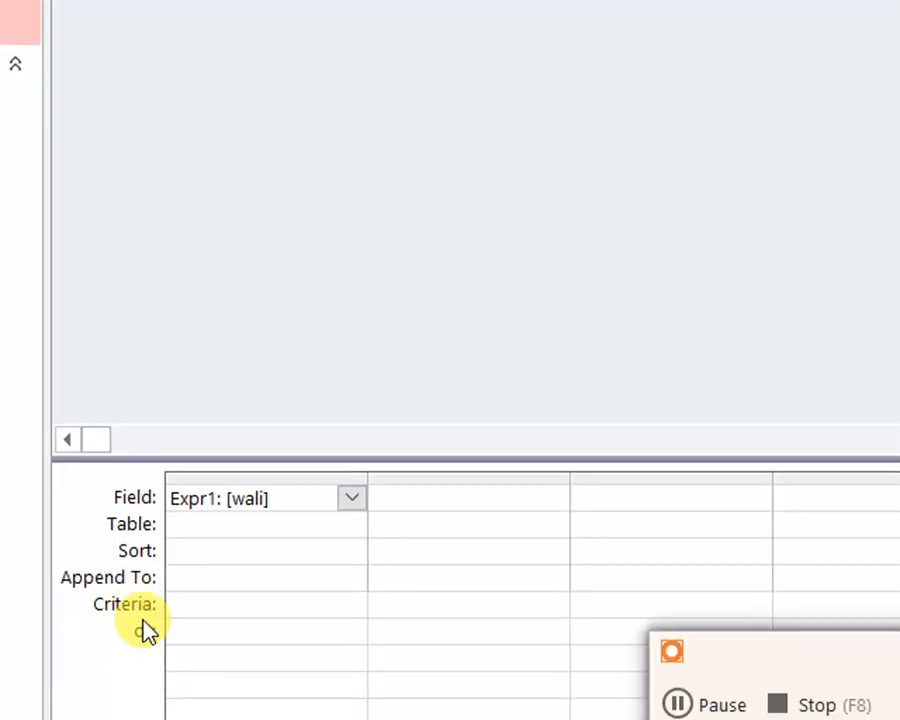
Reconfirm Append as the query type, with Table3 in the current database as the target
right_click(132, 66)
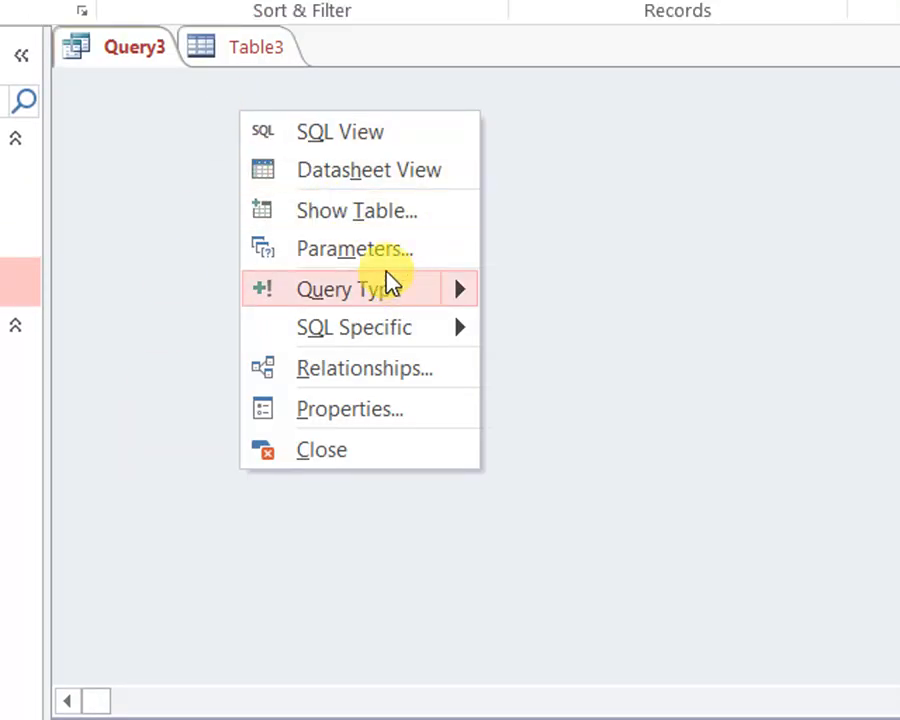
mouse_move(432, 290)
click(589, 460)
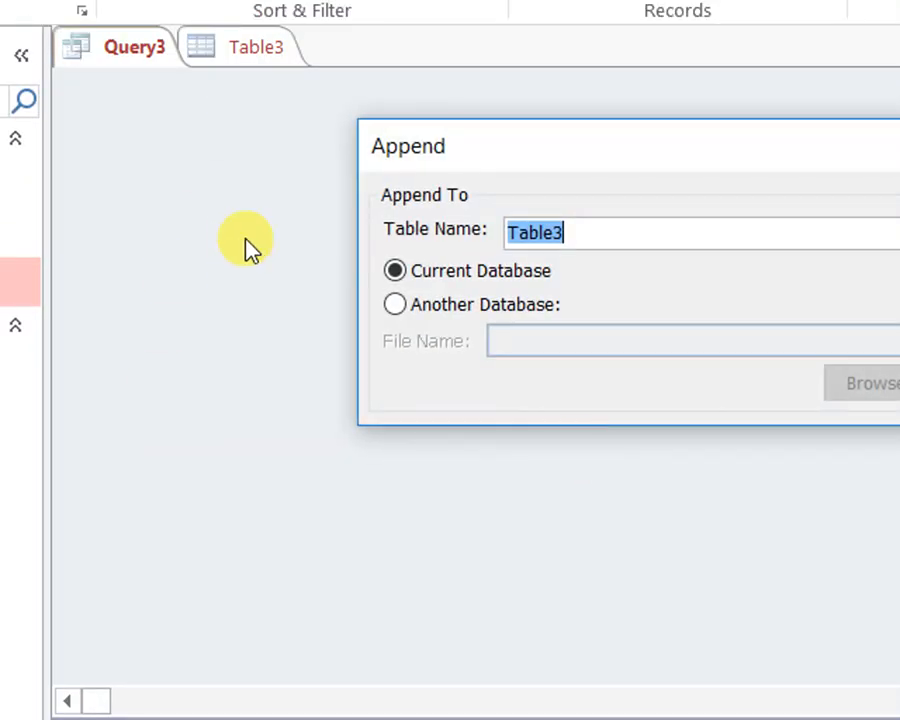
click(690, 208)
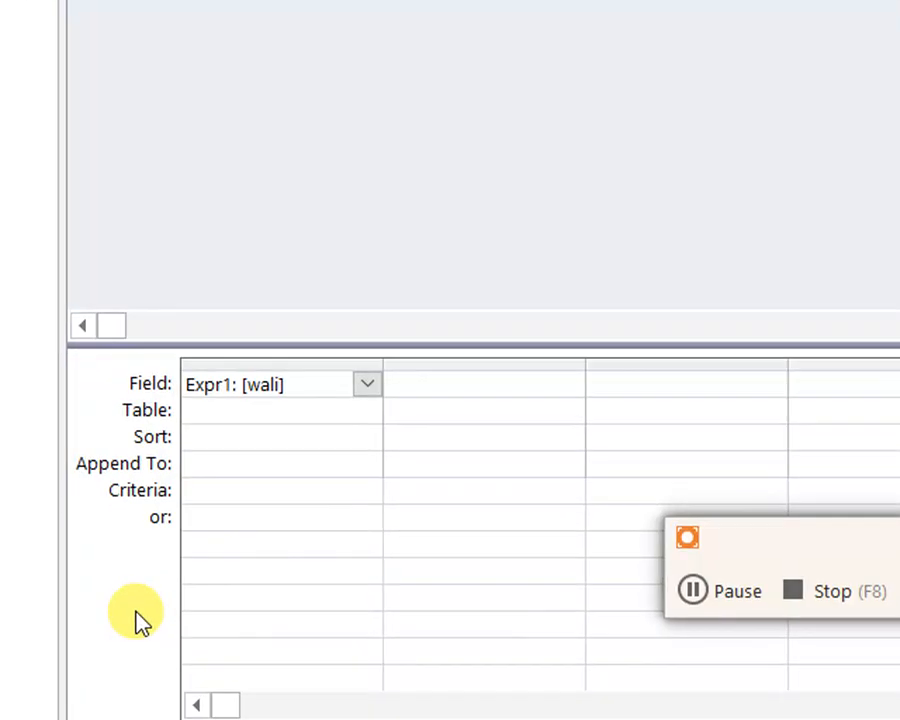
Set Namee as the append target of Query3's first field and try to show the query in Datasheet View
click(250, 466)
click(366, 463)
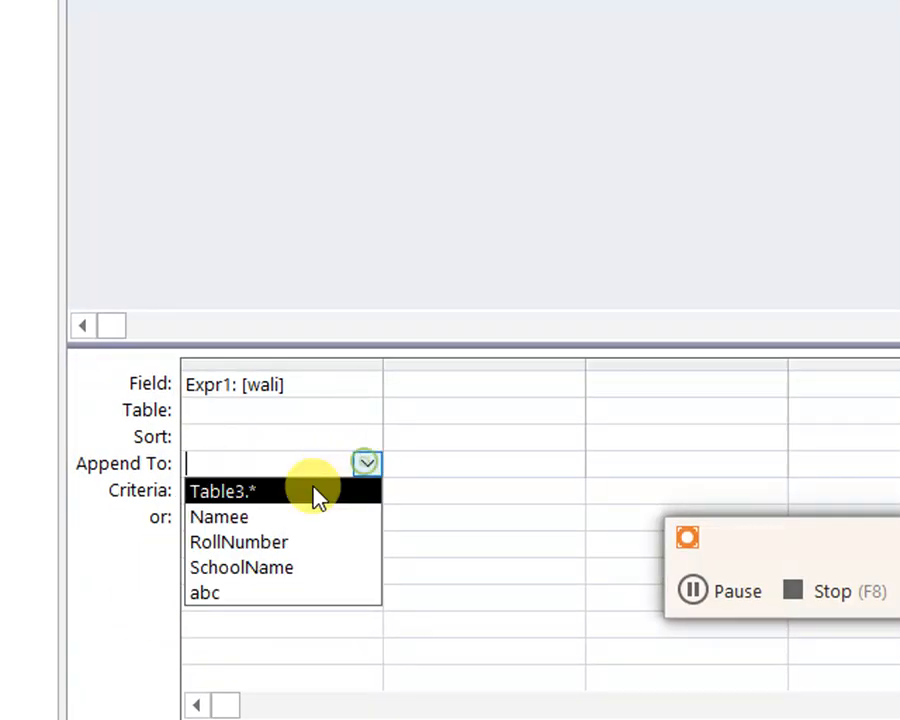
click(253, 519)
click(45, 115)
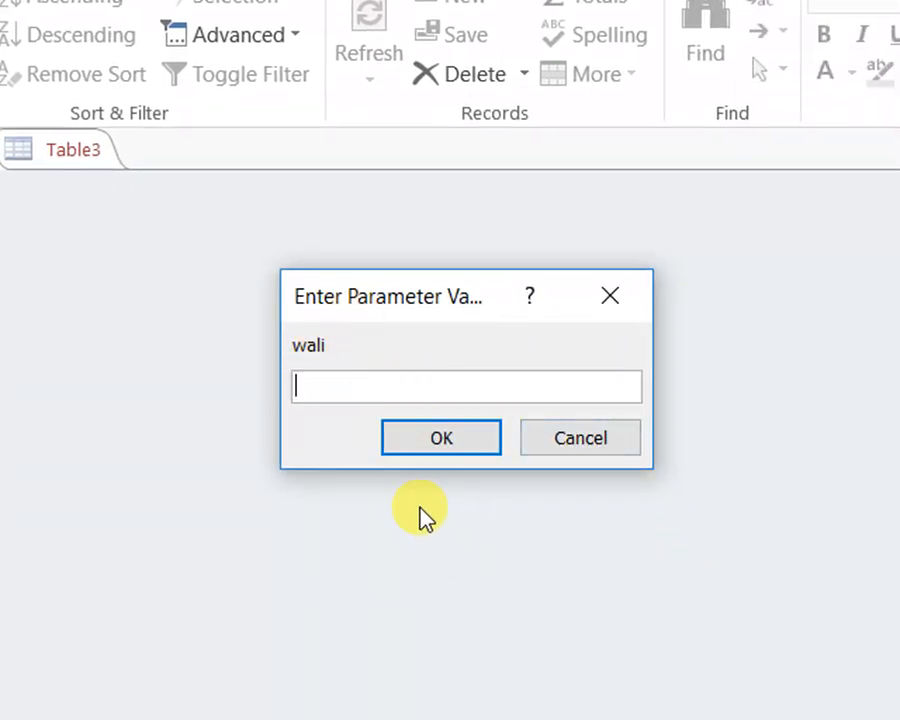
click(585, 450)
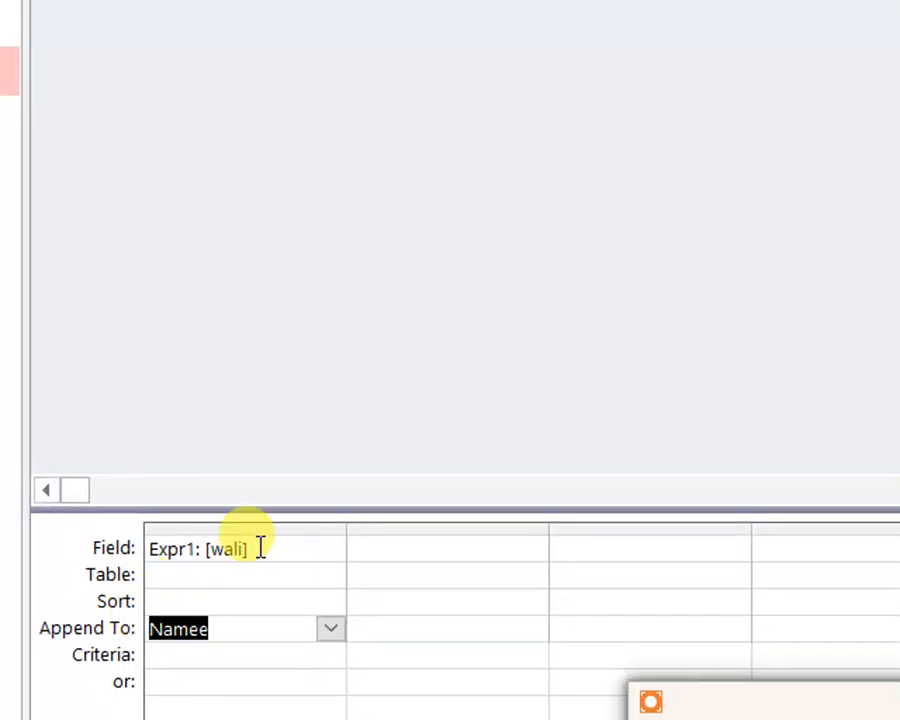
Replace the square brackets around the student name in Query3's first field with double quotes to make it a text value
click(255, 549)
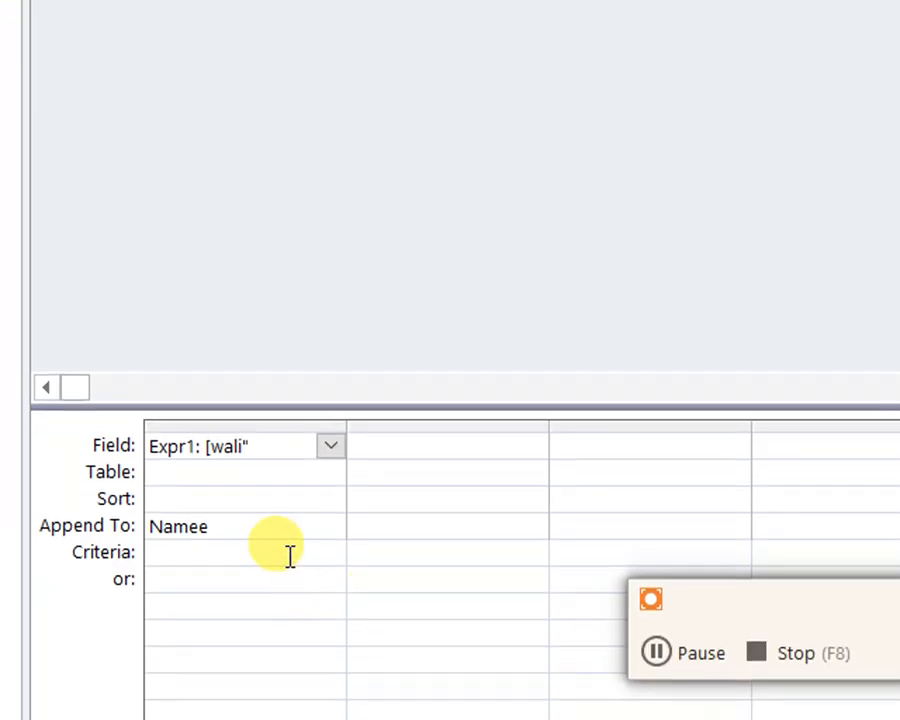
click(210, 446)
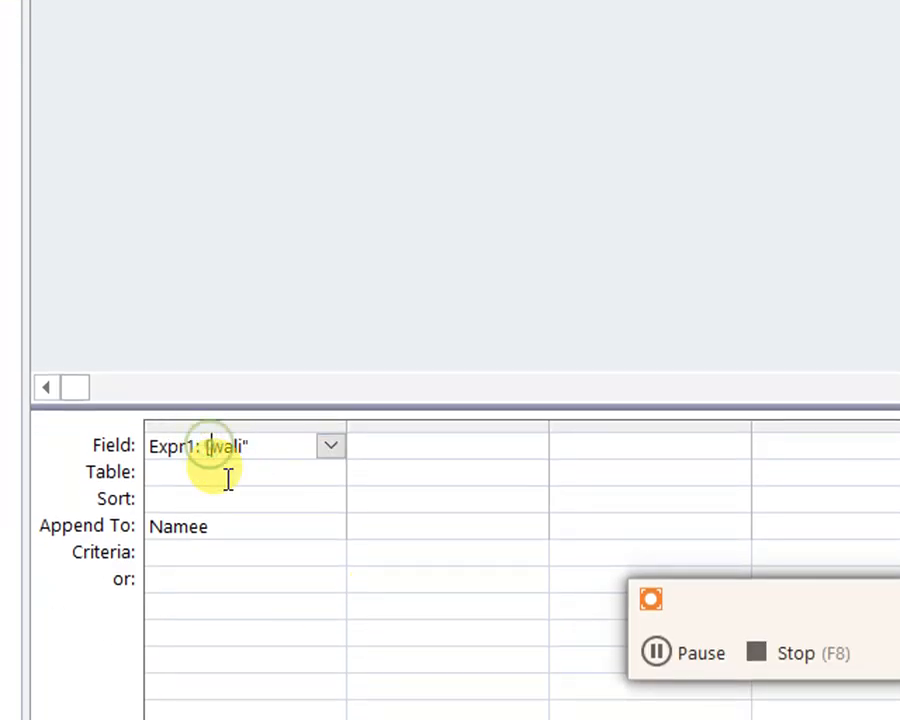
click(271, 606)
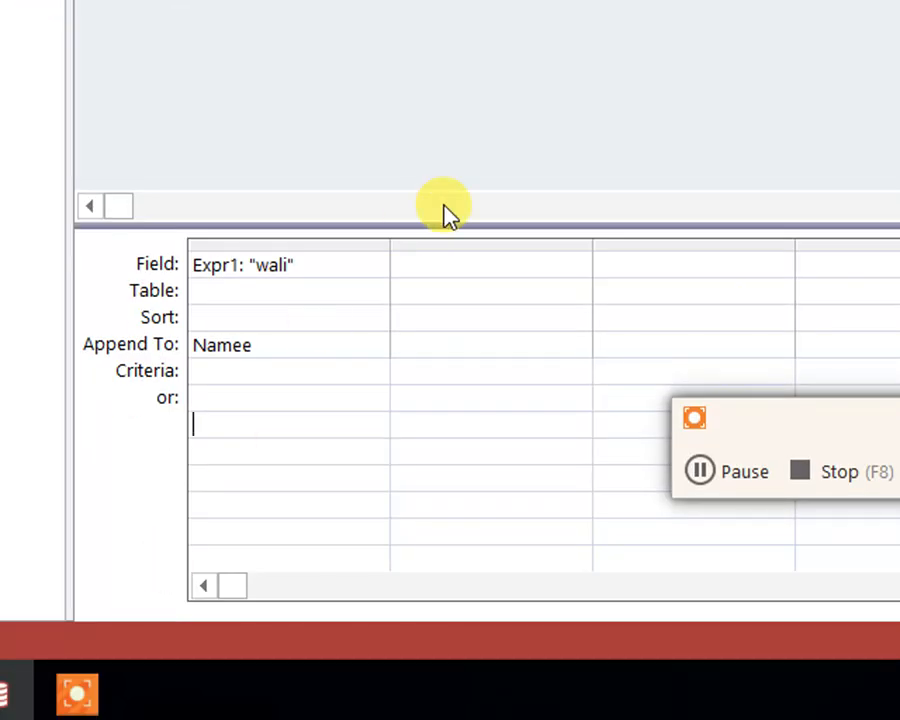
Enter 8 as the second field of Query3 and set RollNumber as its append target
click(416, 265)
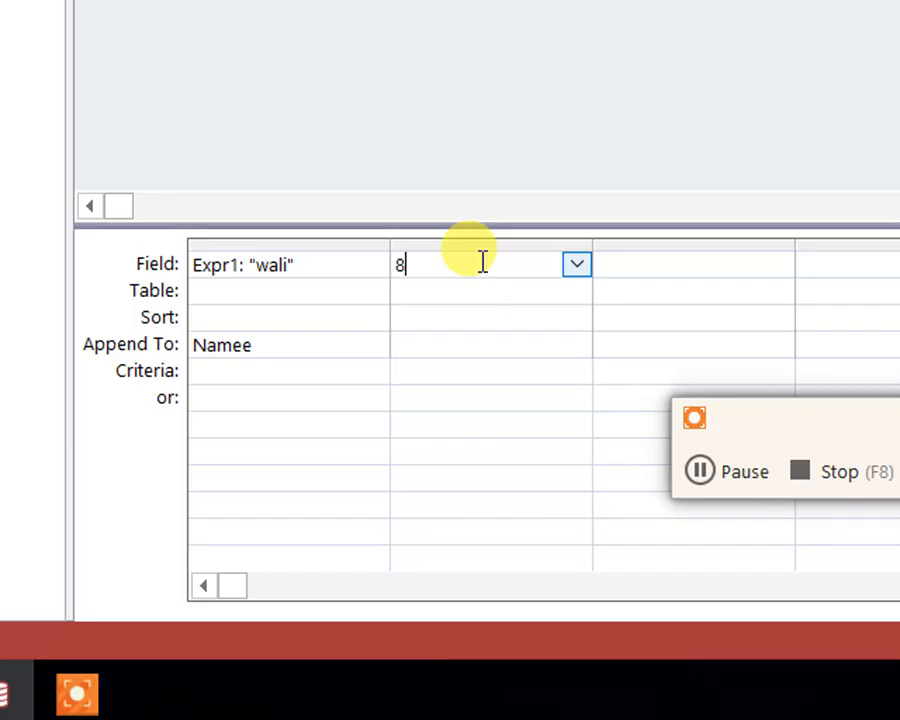
click(450, 340)
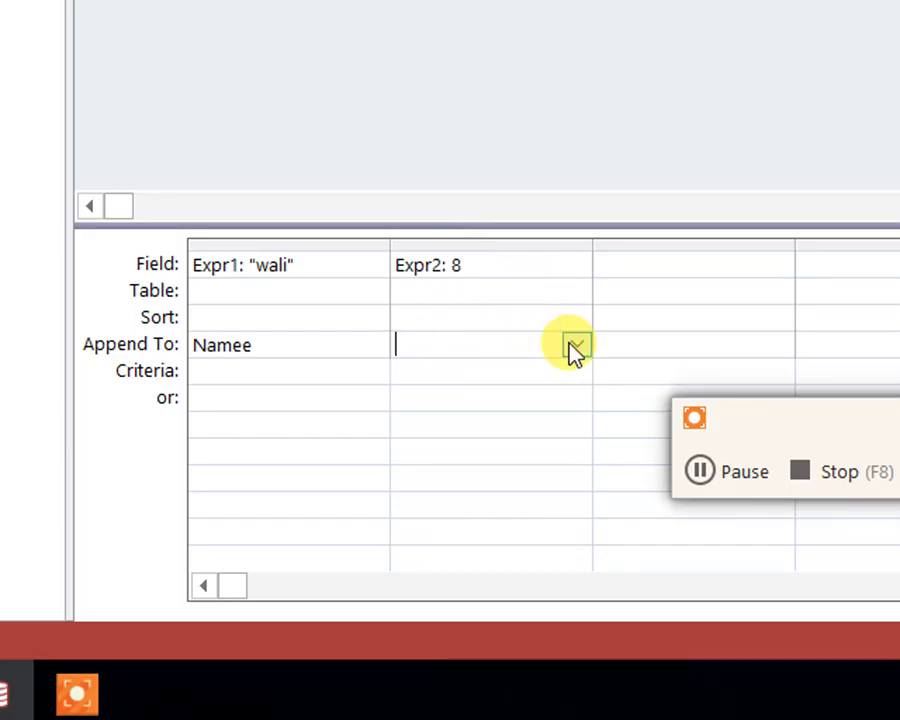
click(577, 344)
click(505, 422)
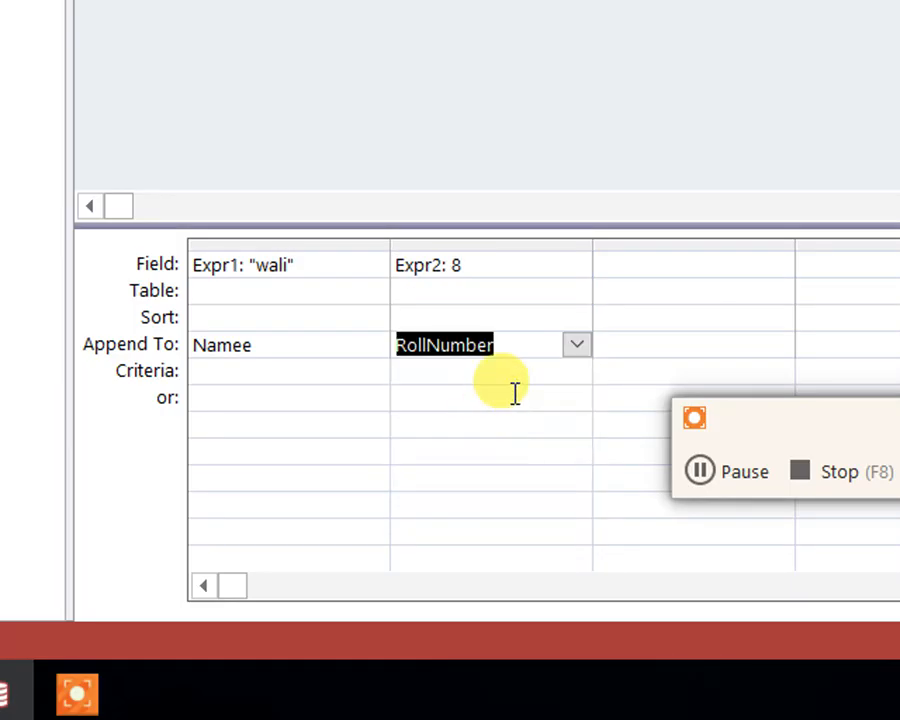
click(524, 413)
click(493, 263)
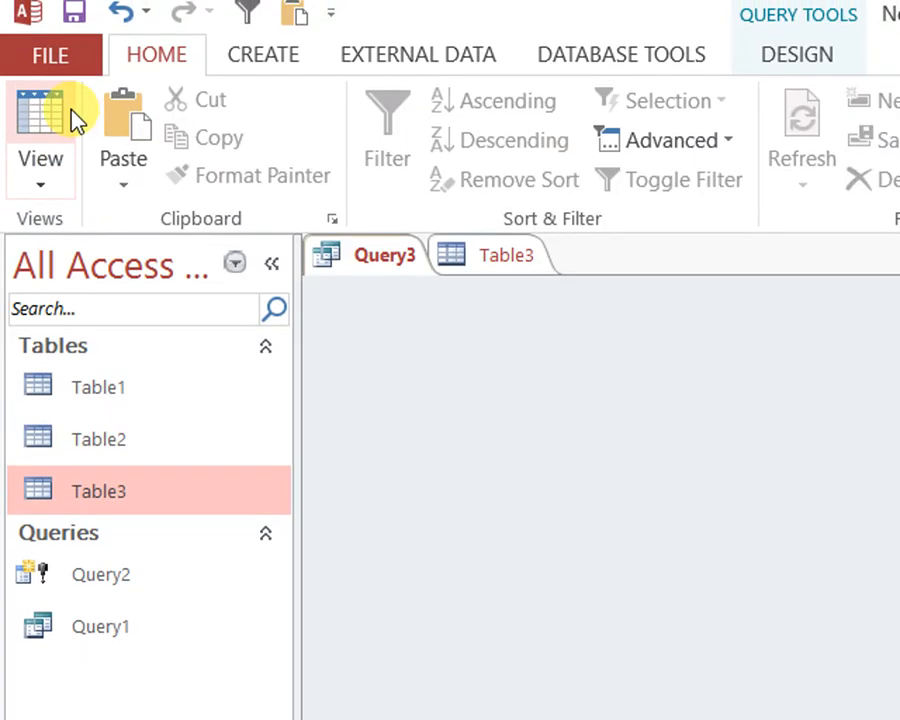
Preview the row to append in Datasheet View, and return Query3 to Design View
click(45, 112)
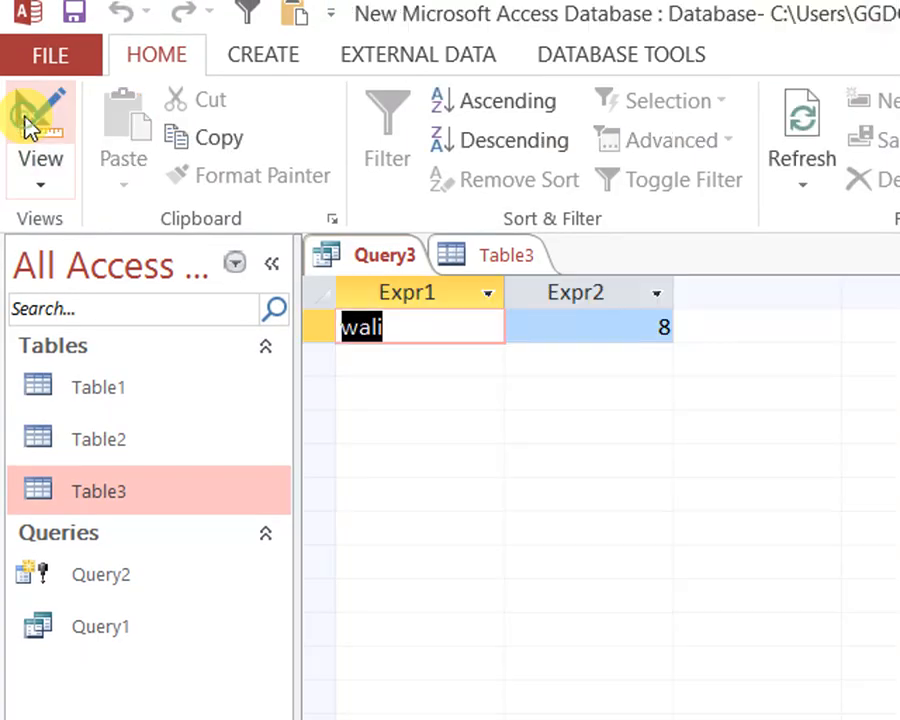
click(637, 327)
right_click(371, 262)
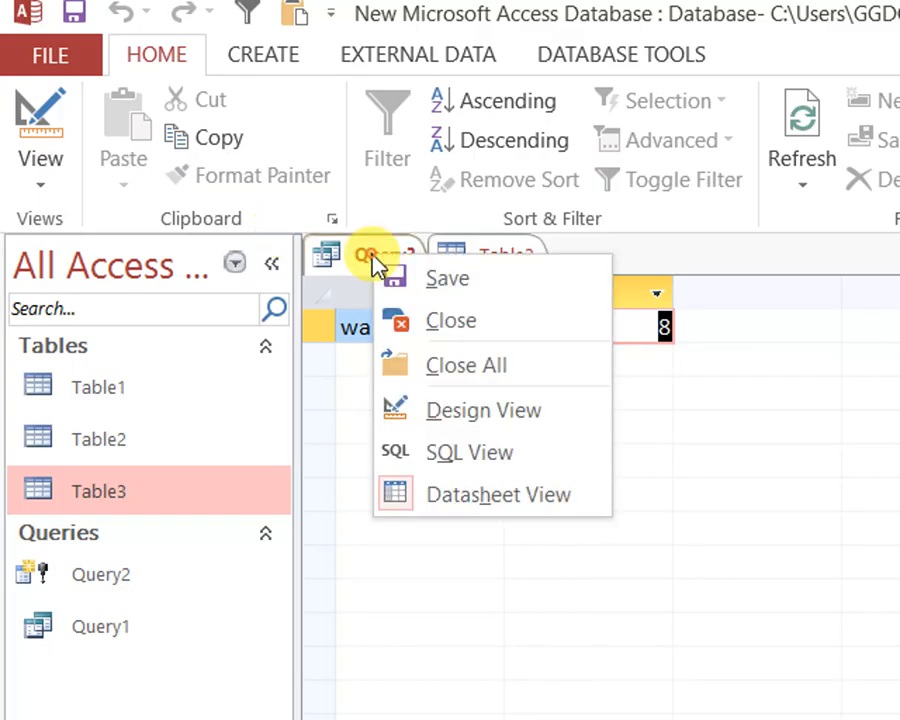
click(466, 418)
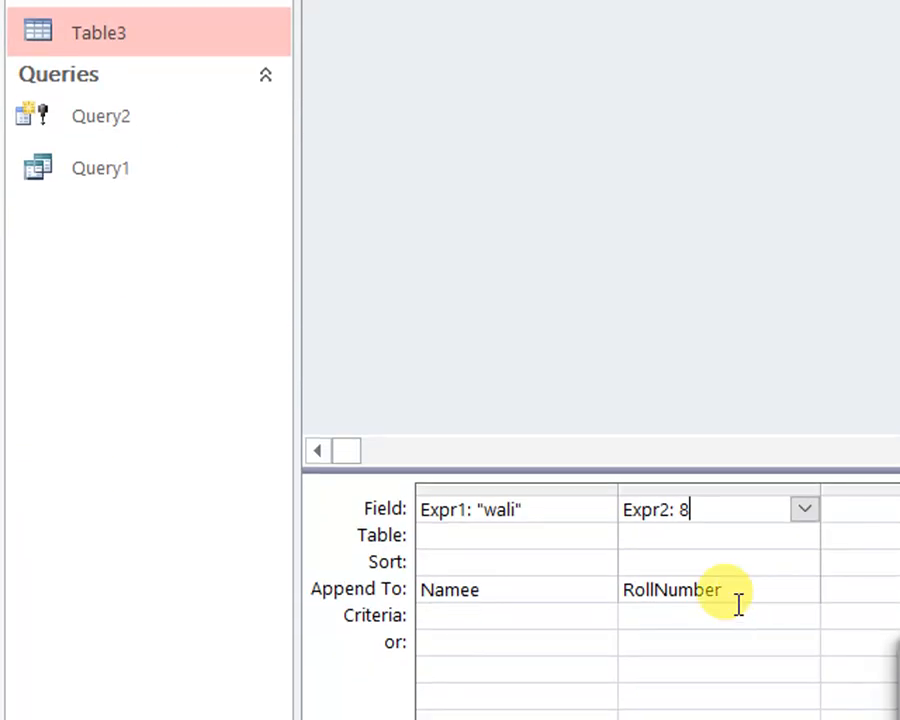
Compare how the numeric value and the quoted text value are written in Query3's two field expressions
double_click(684, 510)
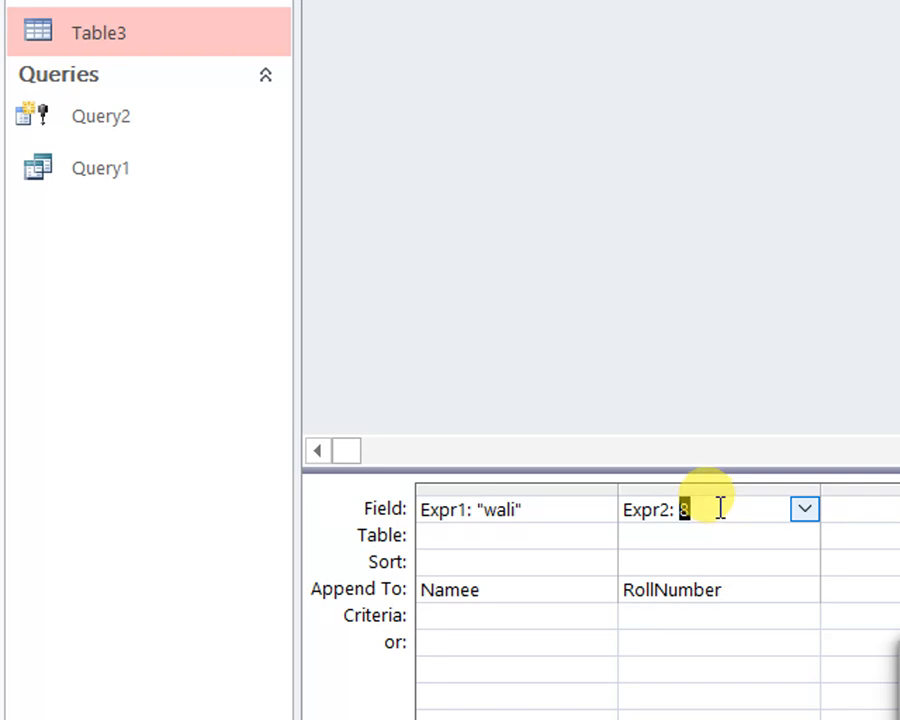
click(729, 502)
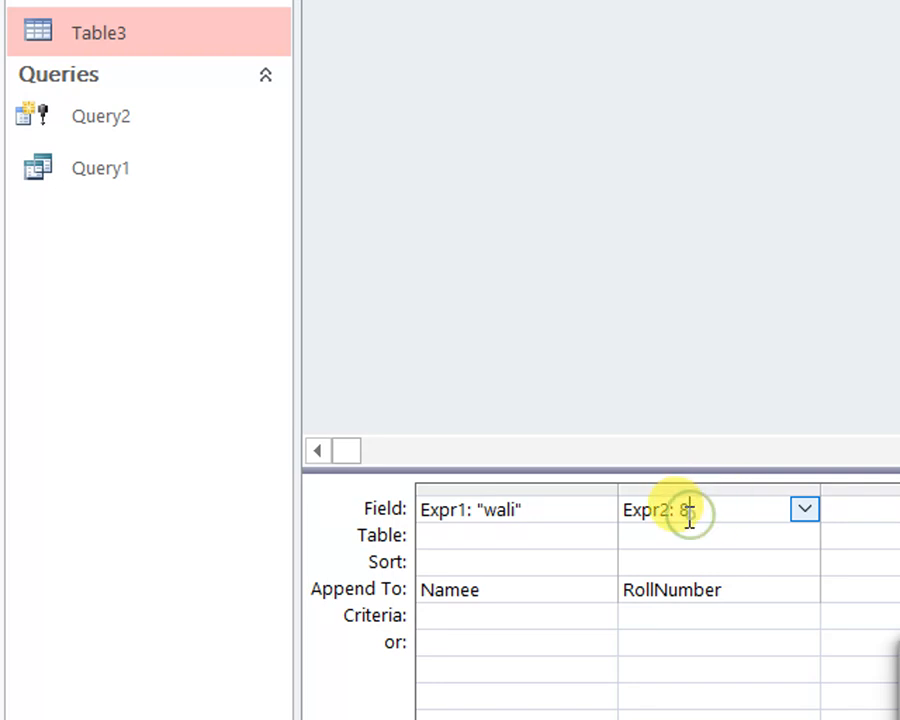
double_click(687, 511)
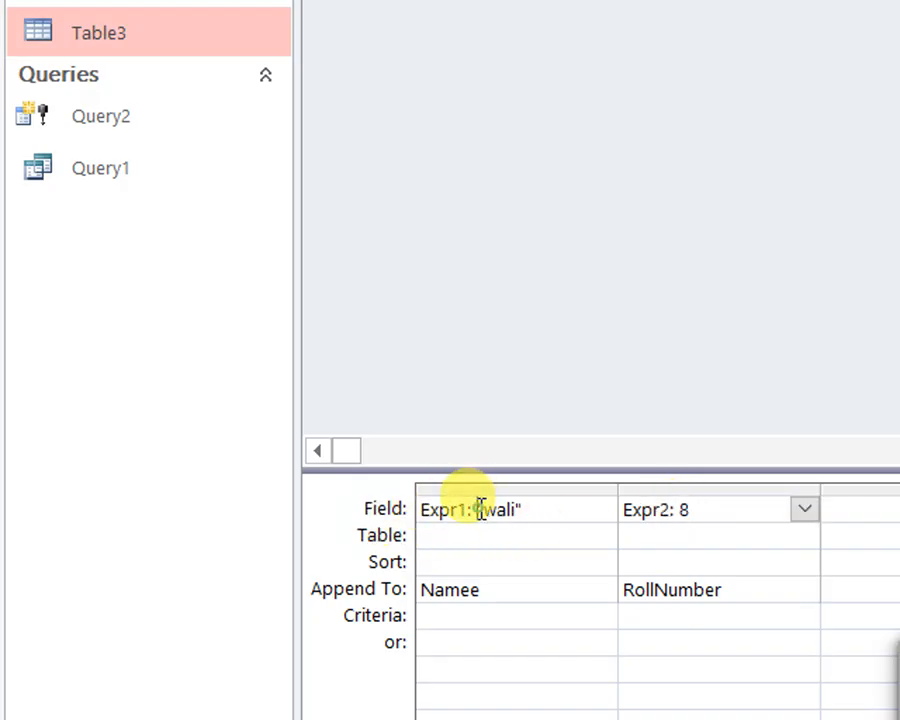
drag(479, 510, 519, 510)
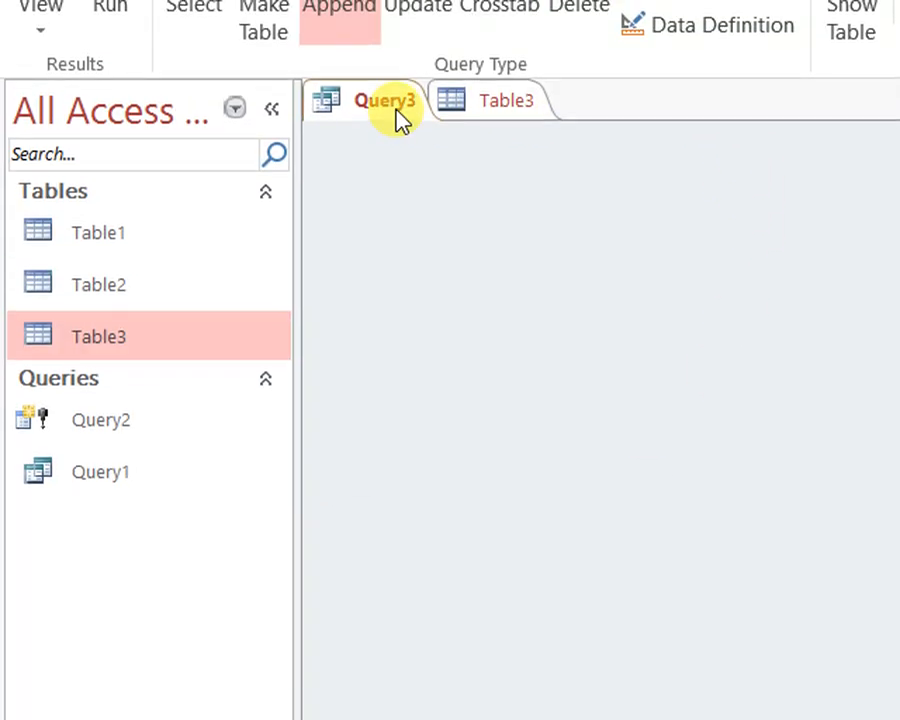
right_click(400, 118)
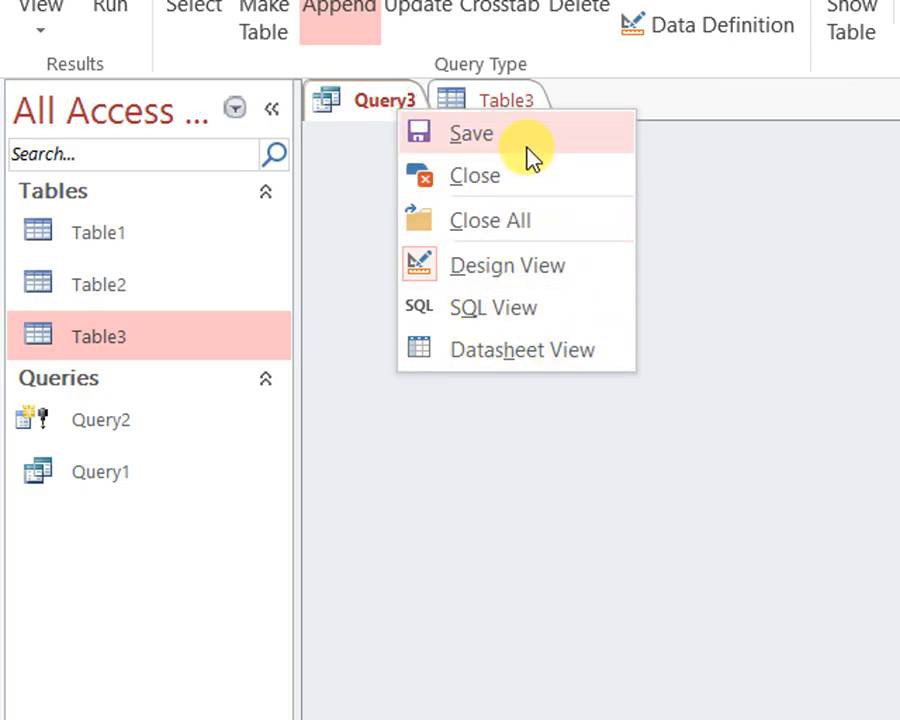
click(530, 569)
click(546, 571)
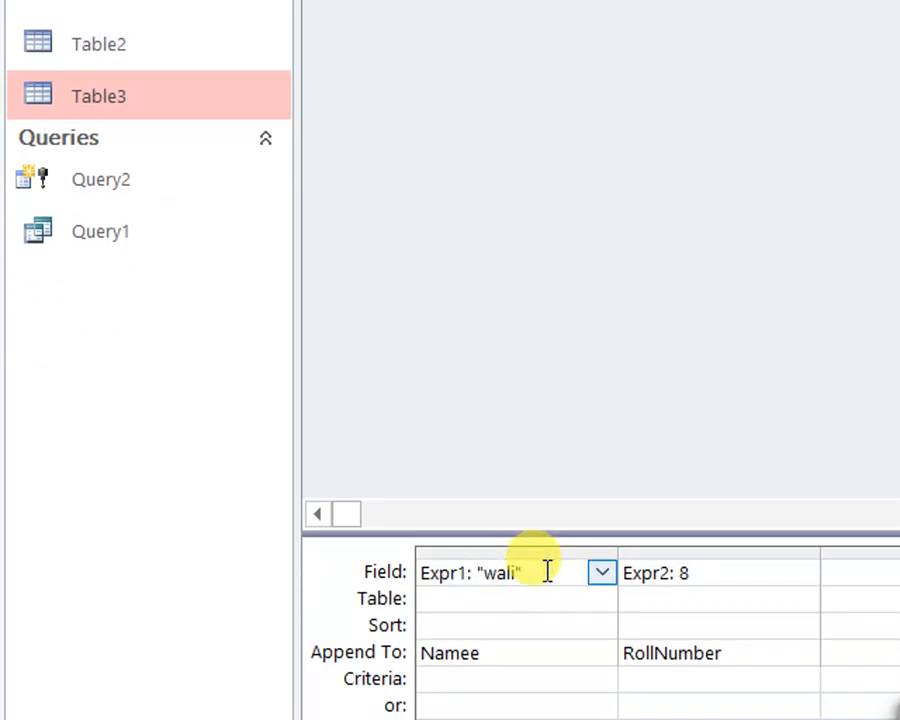
mouse_move(473, 571)
mouse_down()
mouse_move(537, 573)
mouse_move(483, 573)
mouse_up()
click(557, 573)
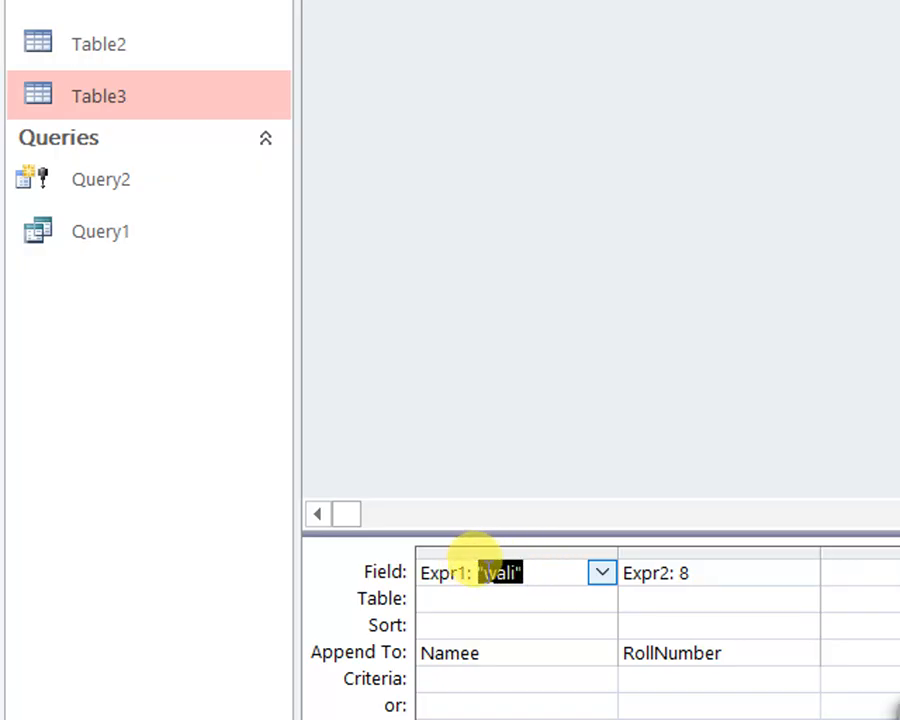
click(540, 572)
drag(540, 572, 497, 573)
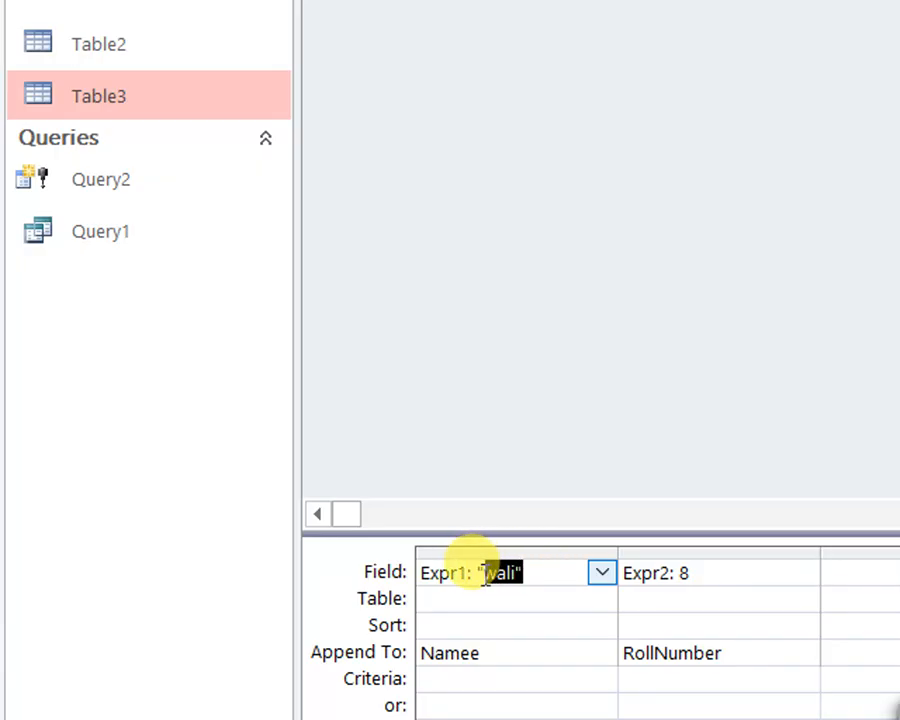
Save the append query as Query3 and close it
right_click(392, 114)
click(410, 125)
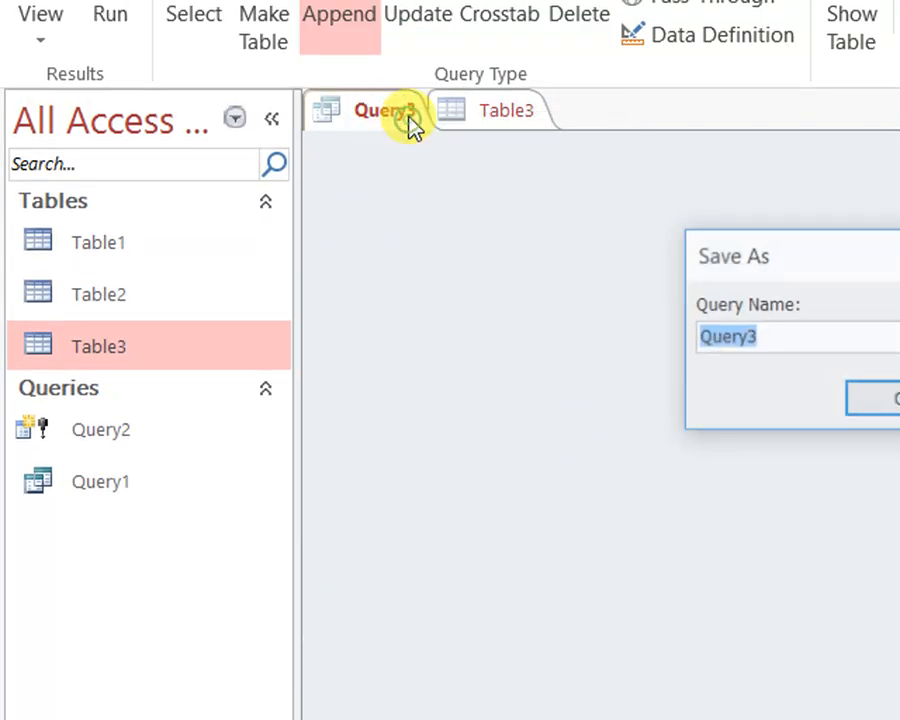
click(762, 402)
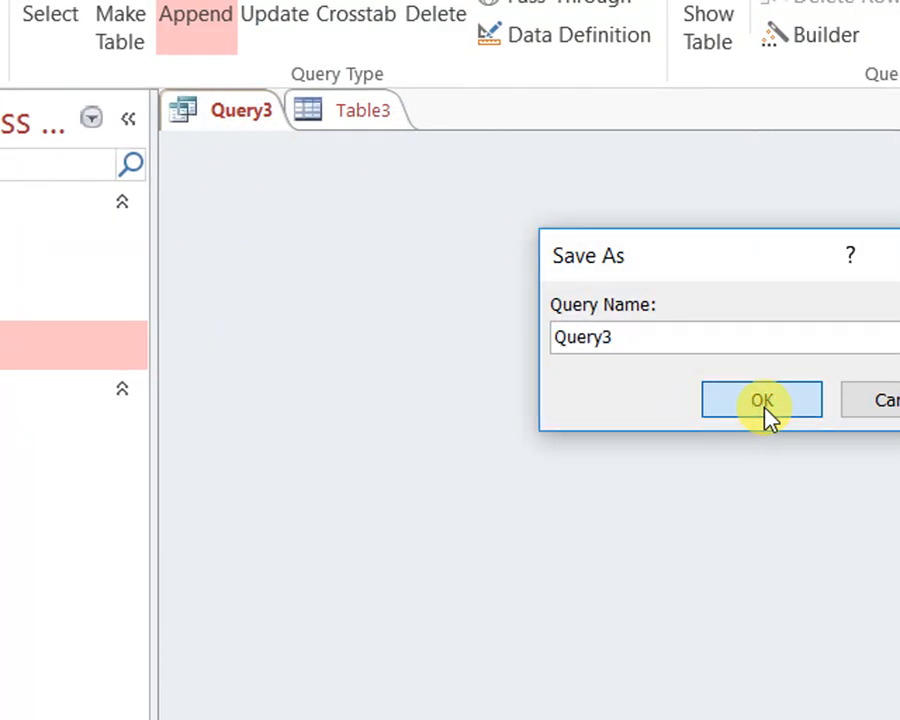
right_click(245, 110)
click(285, 178)
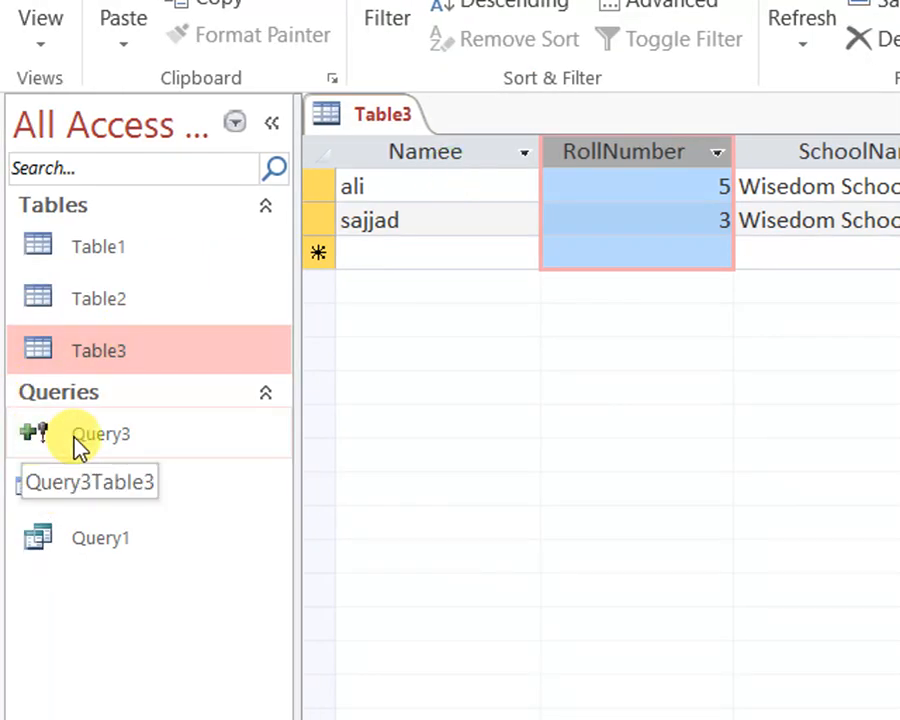
Run Query3 and confirm appending the row to Table3
double_click(80, 440)
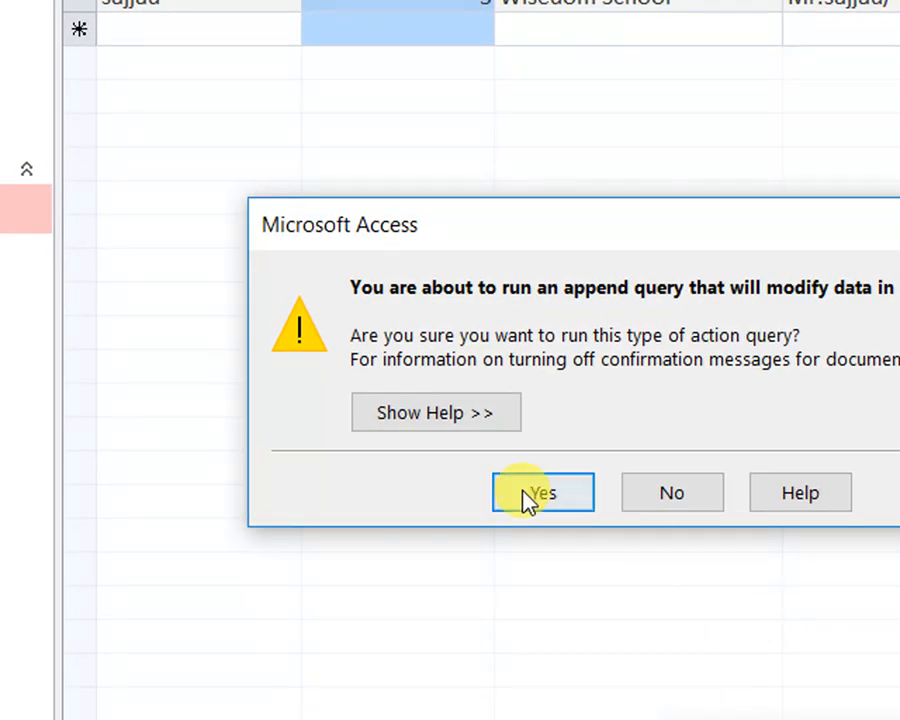
click(527, 496)
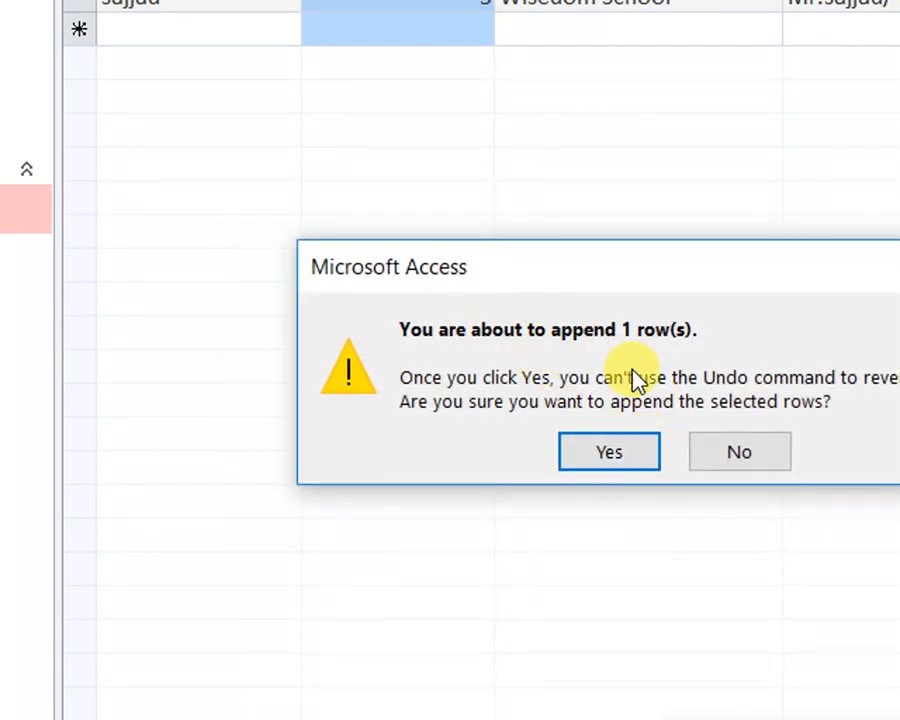
click(633, 464)
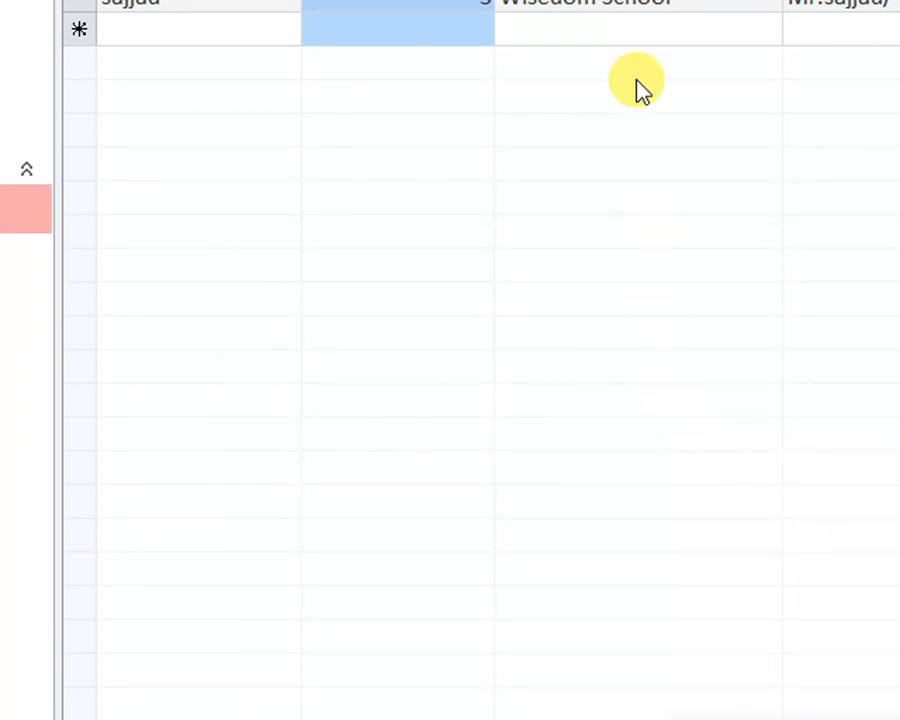
Refresh all records in the open Table3 datasheet
click(566, 128)
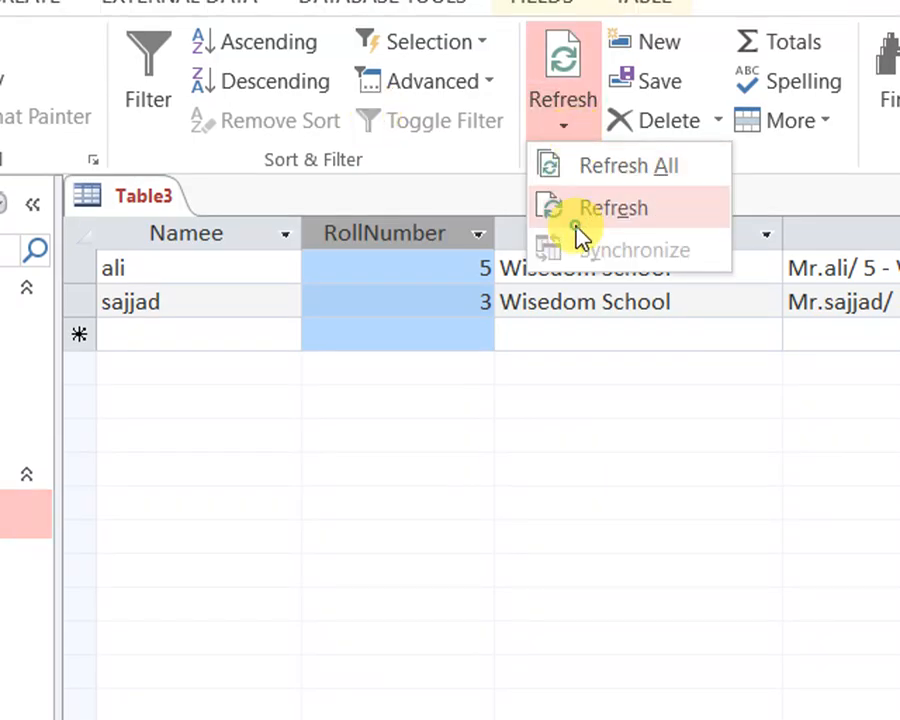
click(576, 224)
click(566, 126)
click(589, 165)
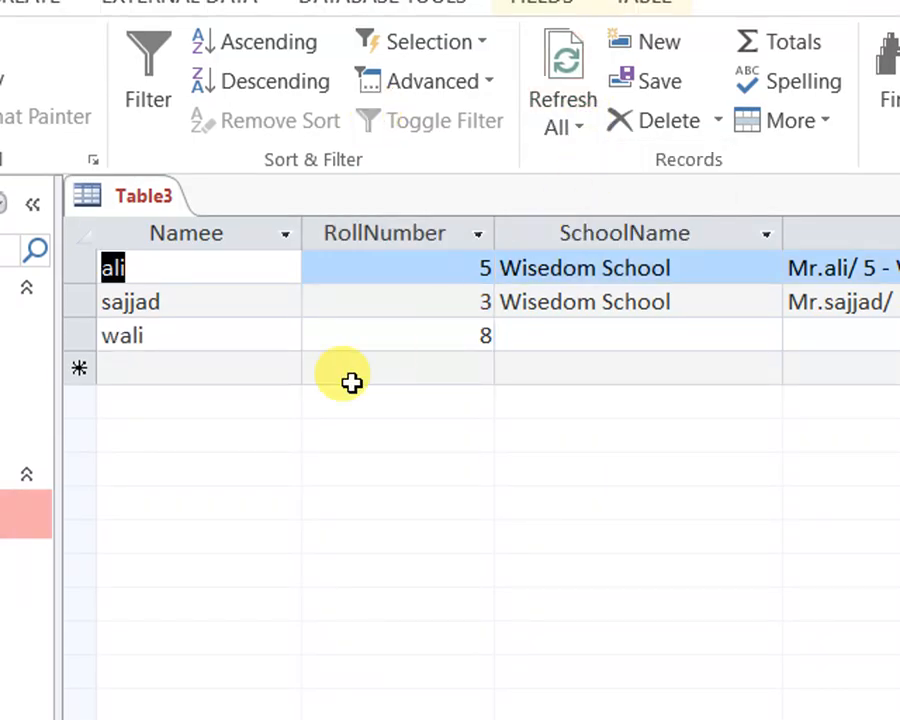
Examine the appended record in Table3 across the Namee, RollNumber, SchoolName and abc columns
click(80, 335)
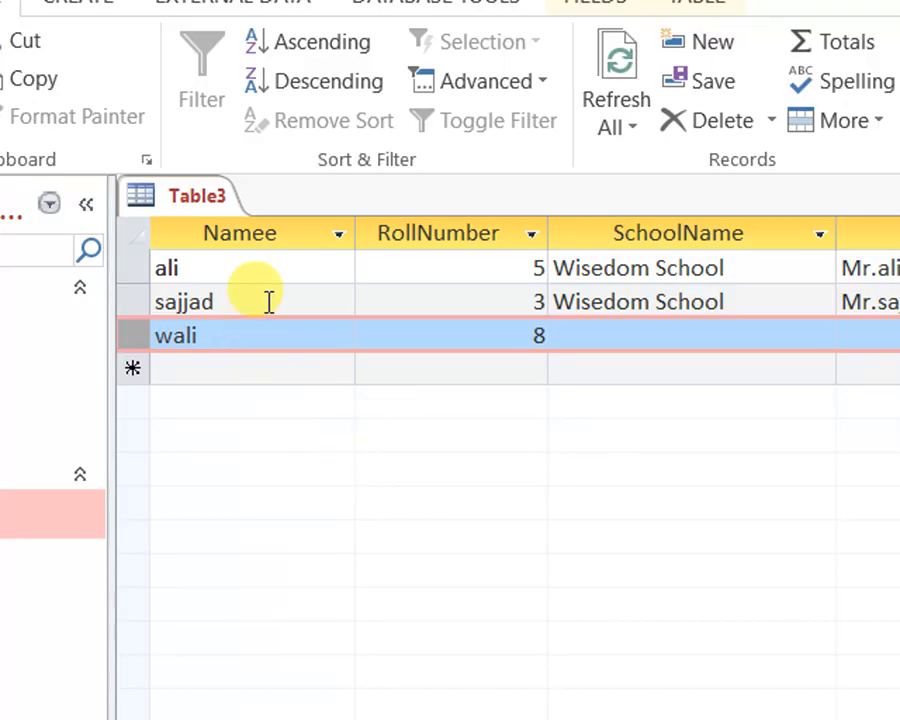
double_click(228, 333)
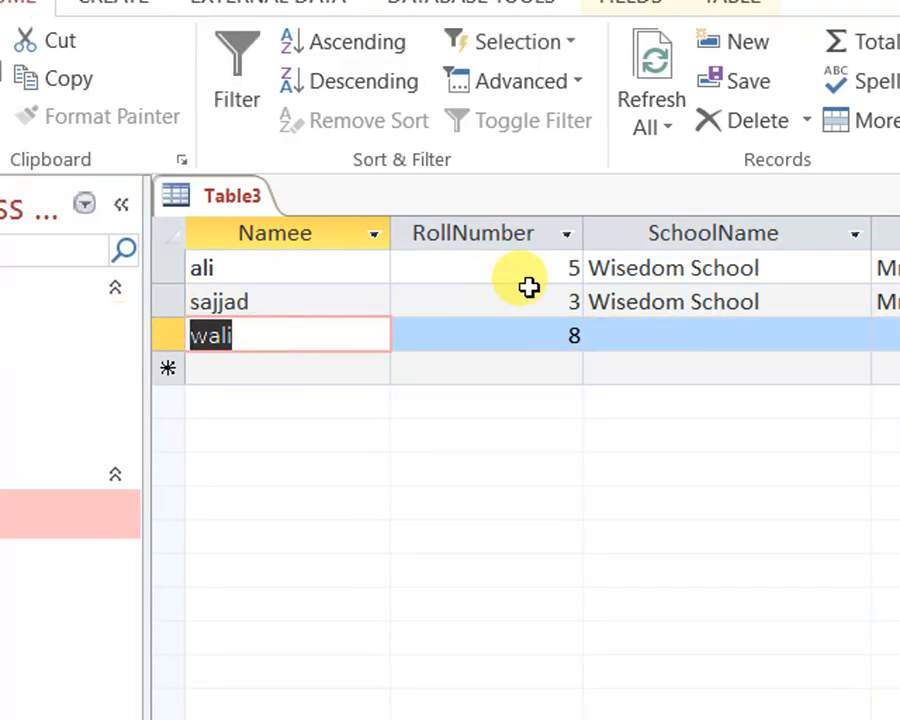
key(Tab)
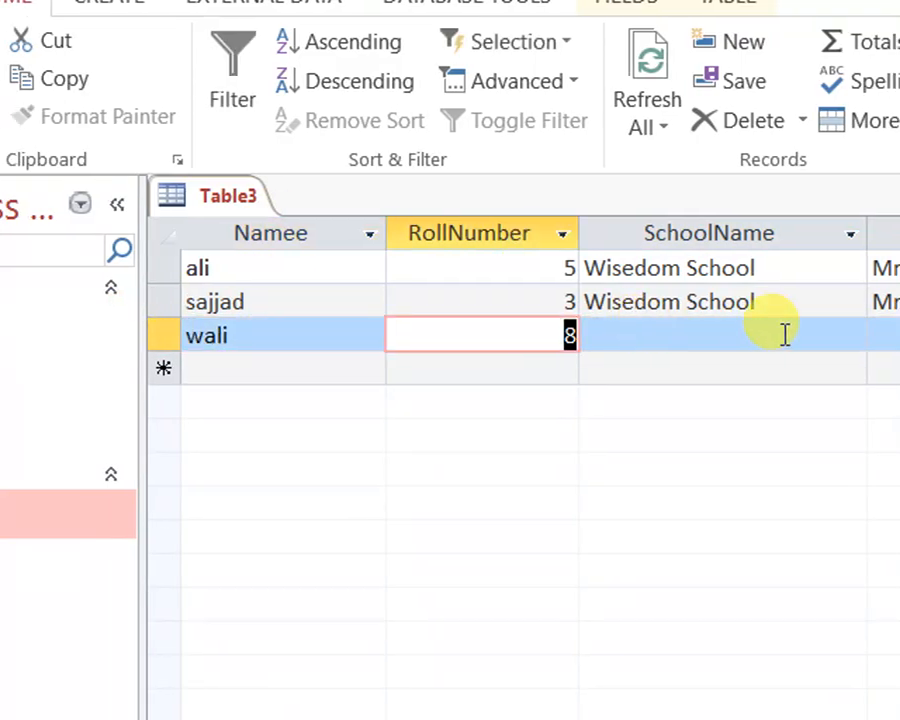
key(Tab)
key(Tab)
click(632, 336)
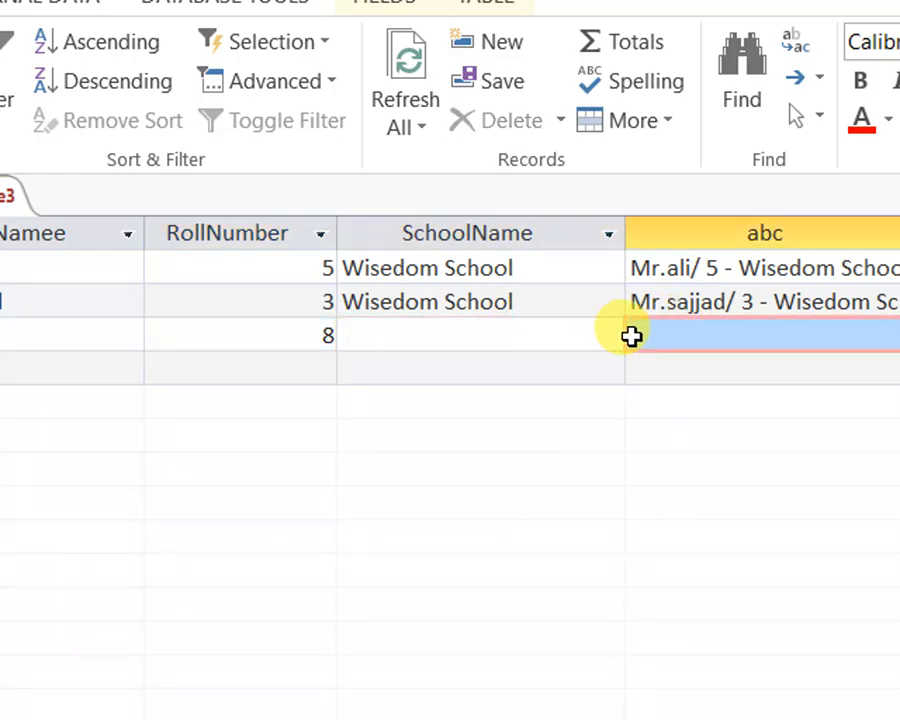
click(498, 341)
click(707, 337)
click(548, 339)
click(687, 340)
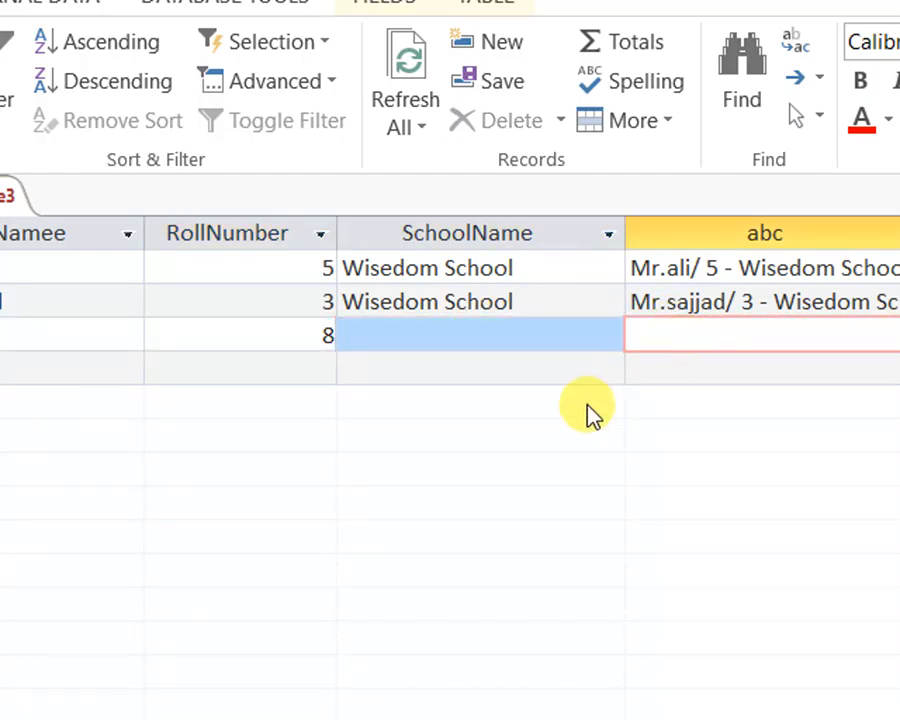
Save Table3
right_click(152, 190)
click(175, 207)
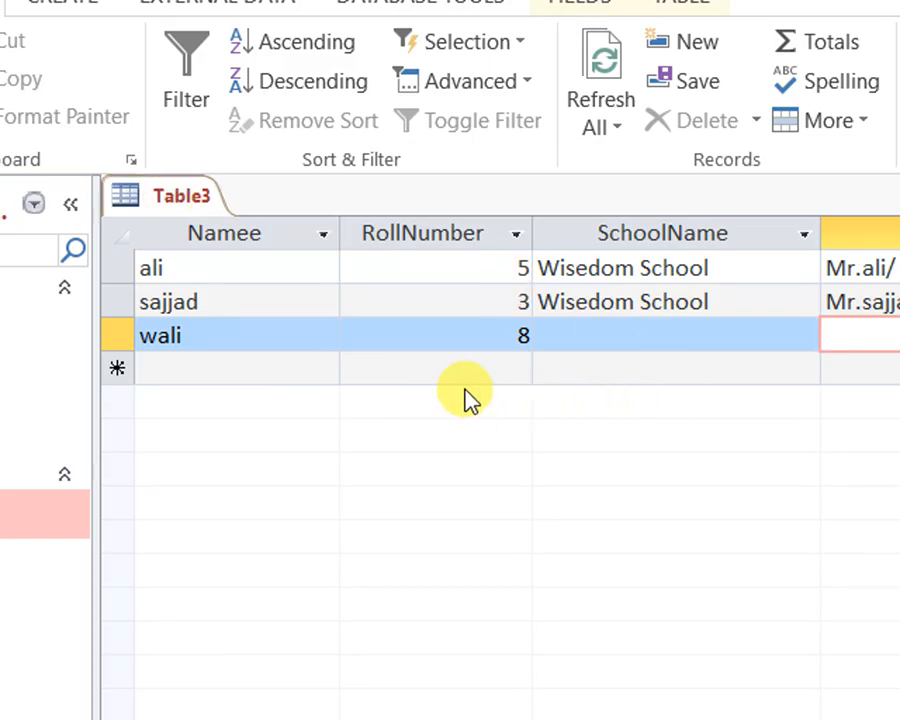
Save the open Table3 again and create a new query in design view with Table3 as its source
right_click(193, 201)
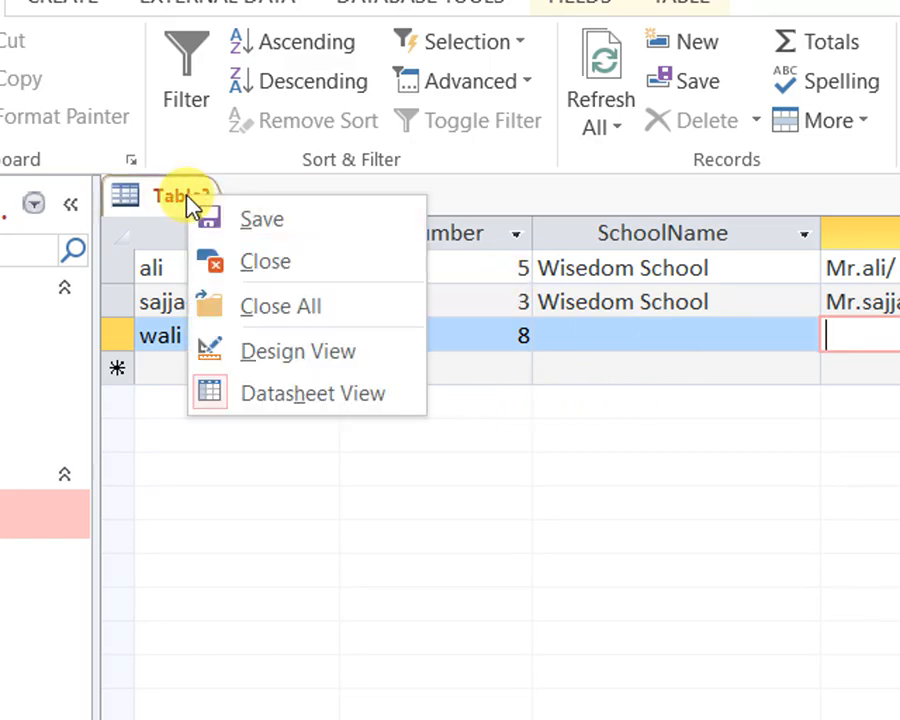
click(213, 217)
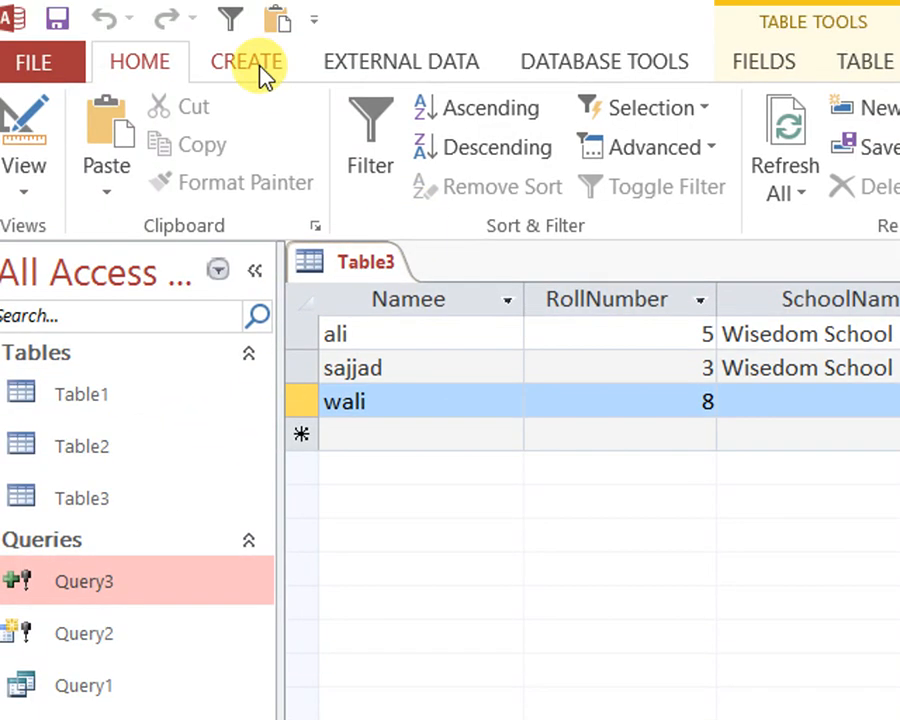
click(112, 6)
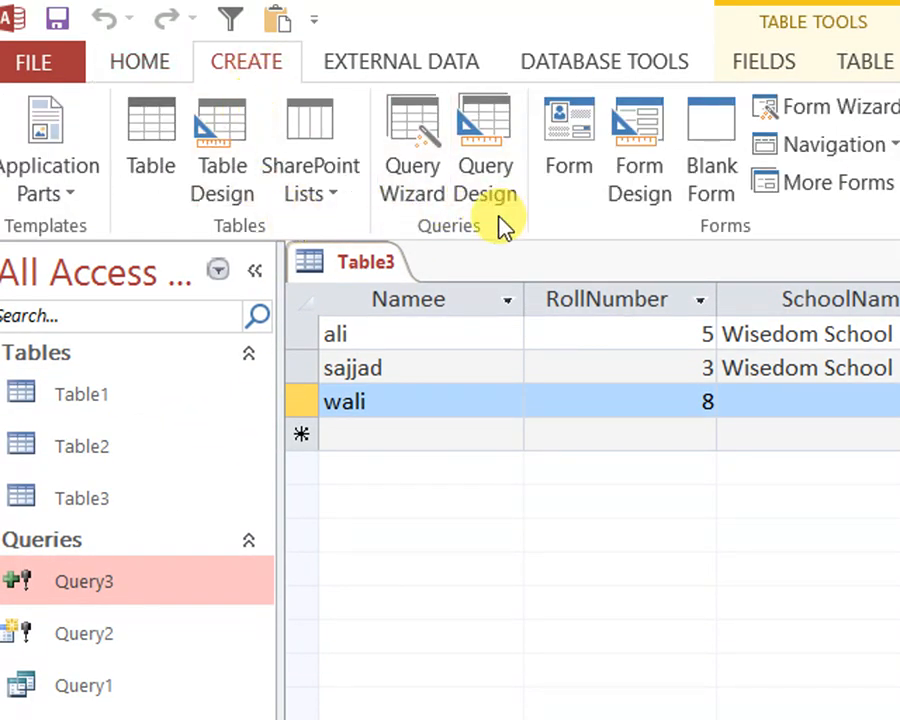
click(488, 178)
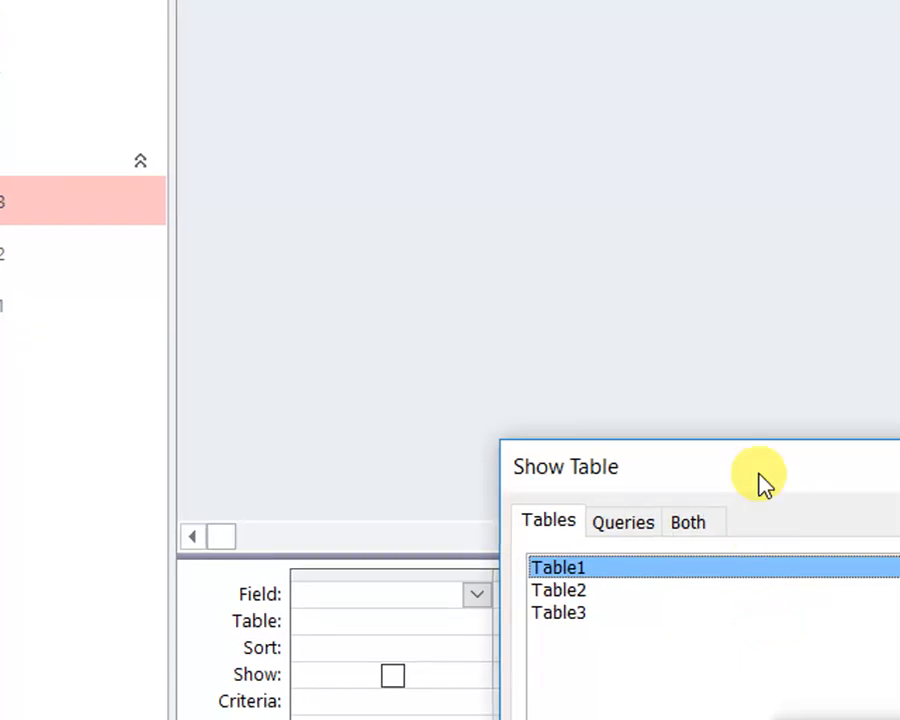
drag(762, 483, 702, 199)
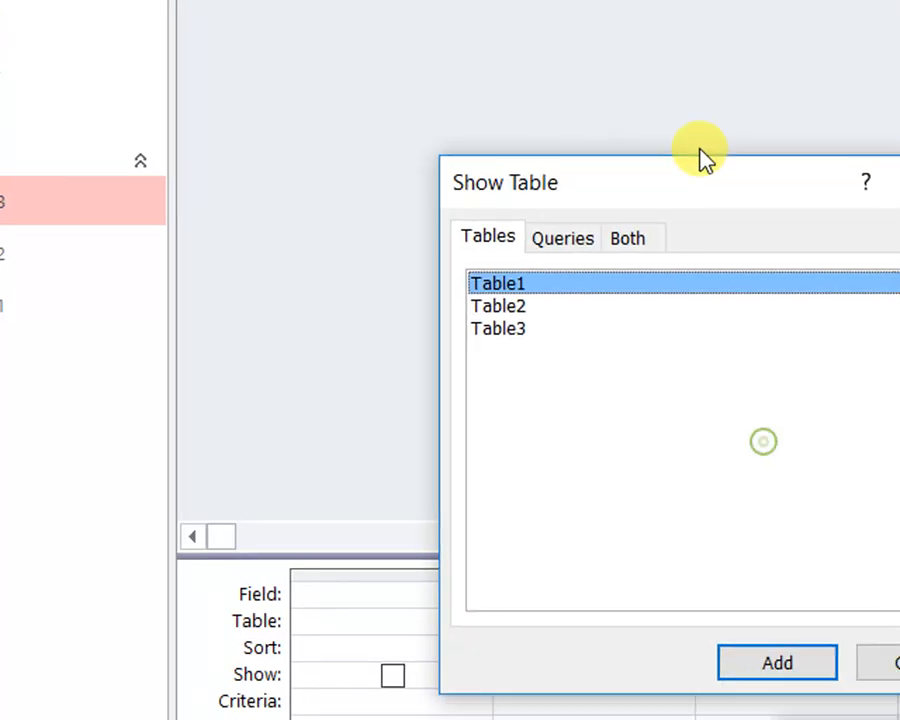
double_click(500, 332)
click(895, 663)
Change the new query to an update query and add Table3's Namee field to the design grid, ready for its Update To value
right_click(629, 26)
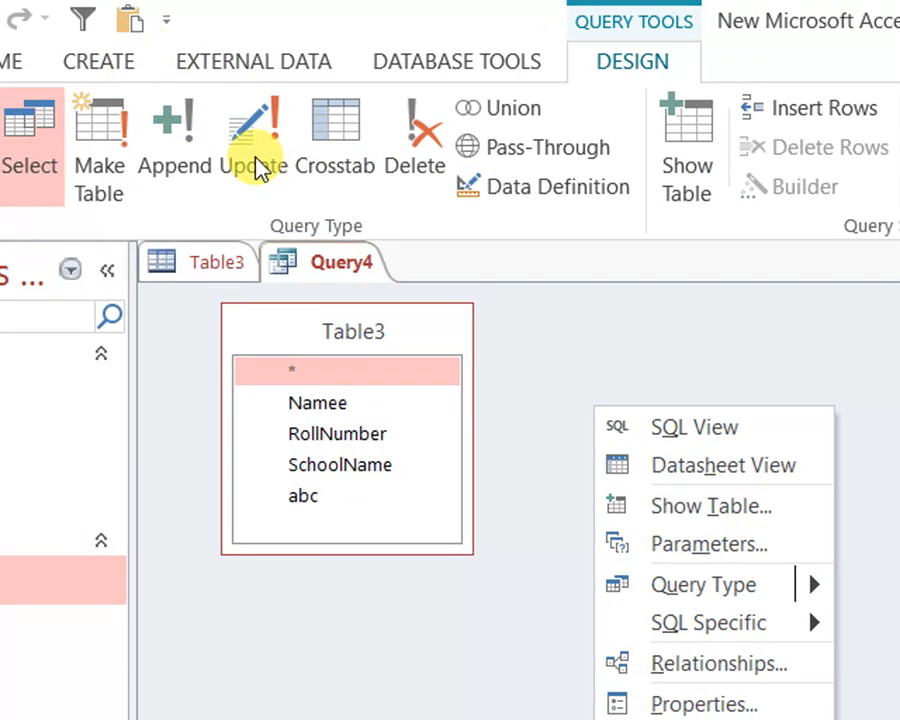
click(255, 165)
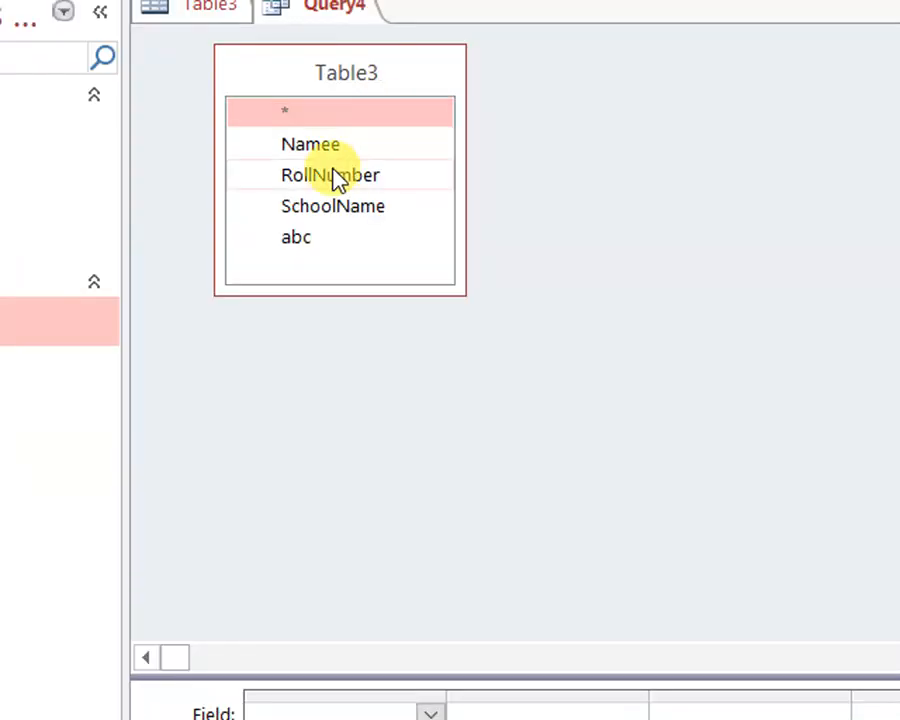
double_click(316, 148)
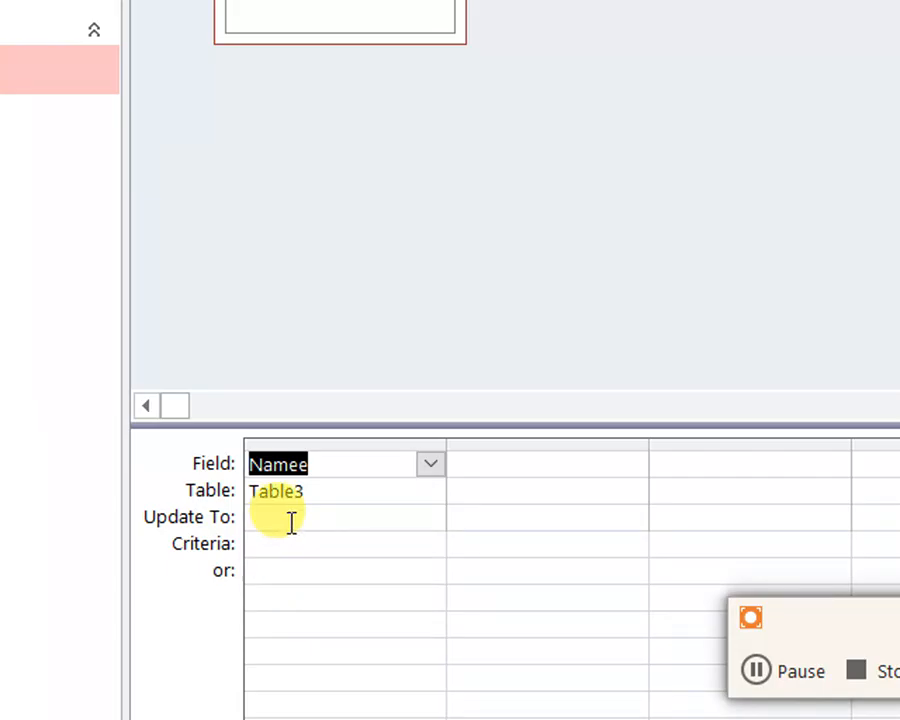
click(289, 521)
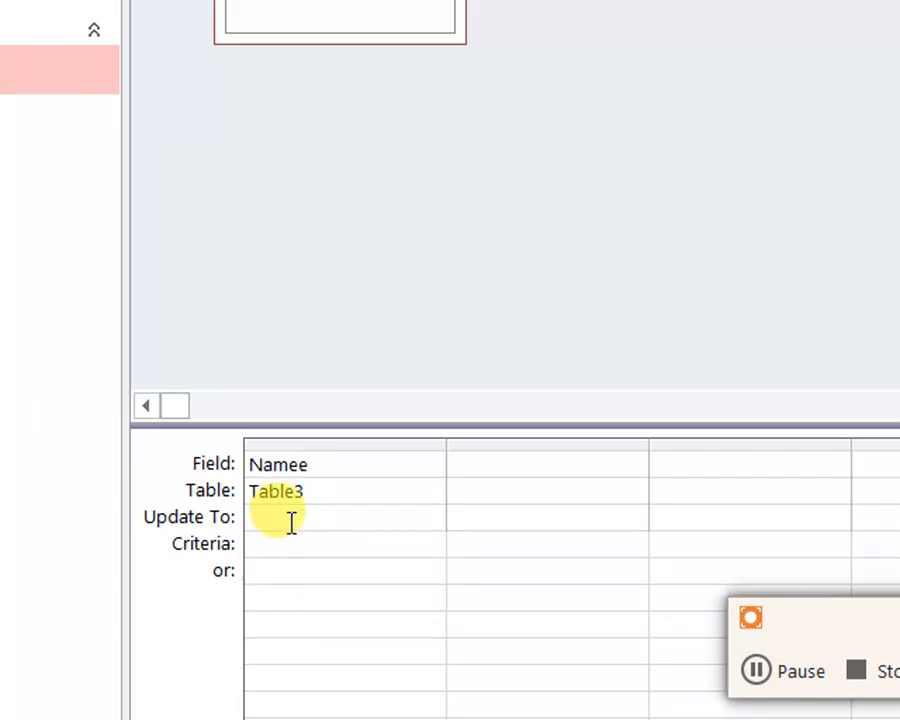
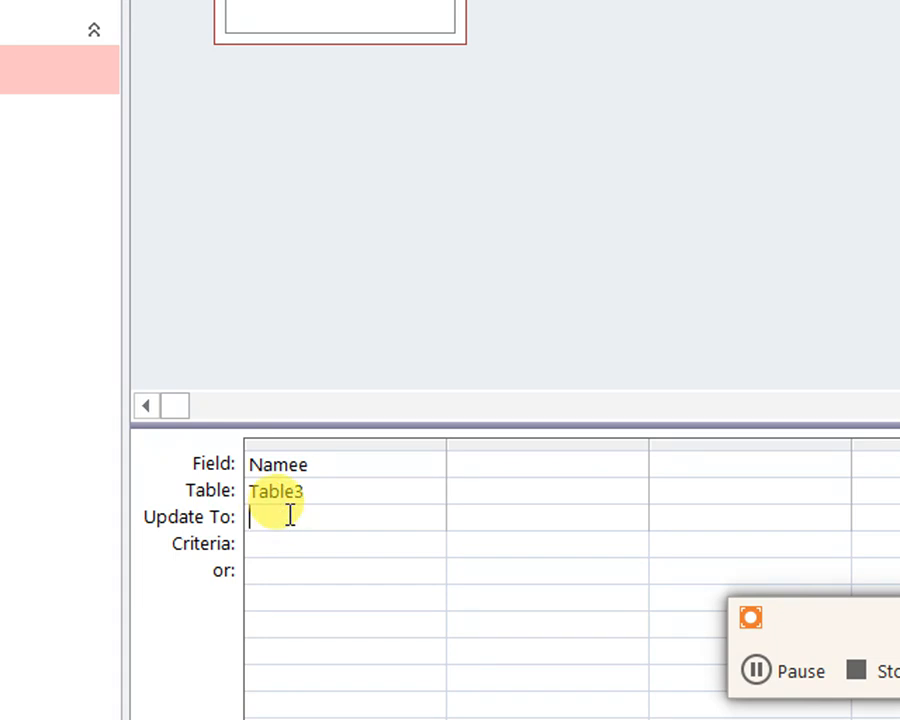
Set the Namee field's Update To value to the replacement name and preview the affected records in datasheet view
text(. Wali)
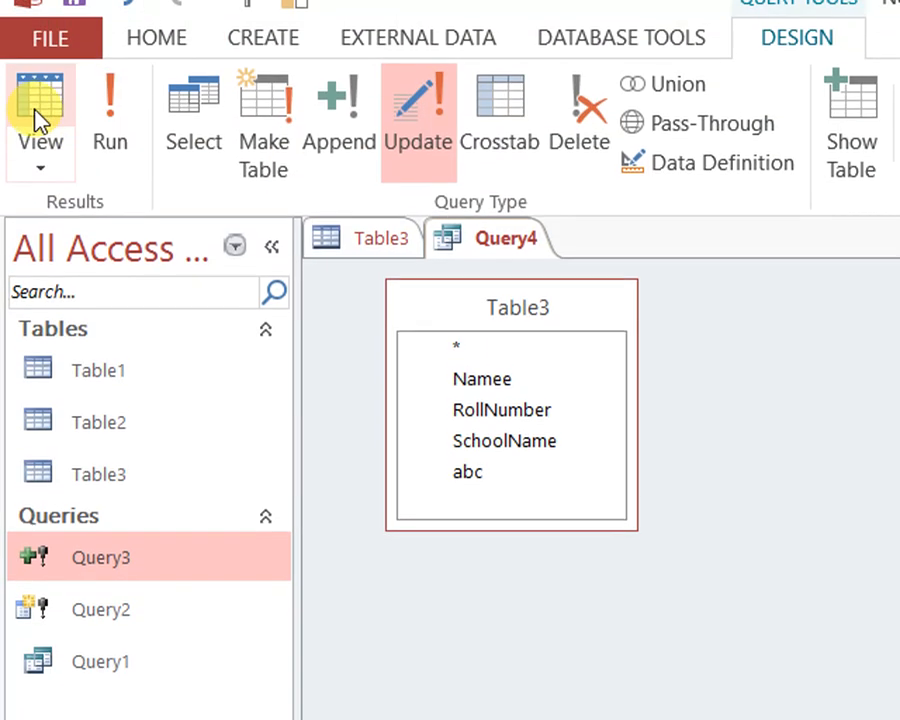
click(37, 118)
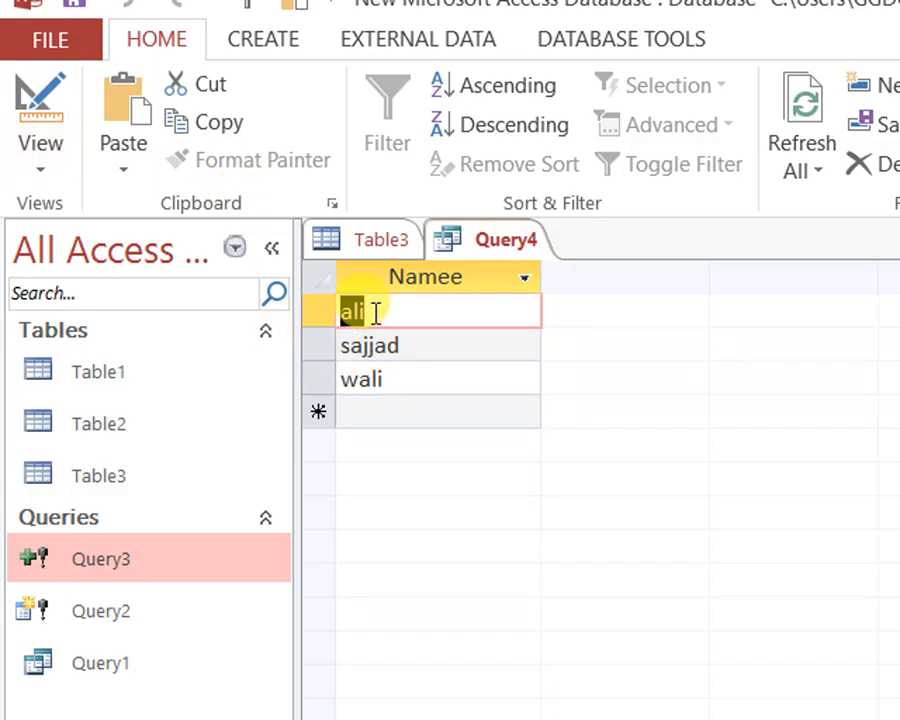
drag(380, 312, 316, 309)
drag(442, 342, 332, 338)
drag(417, 378, 291, 352)
Save the update query under its default name and close it
right_click(498, 242)
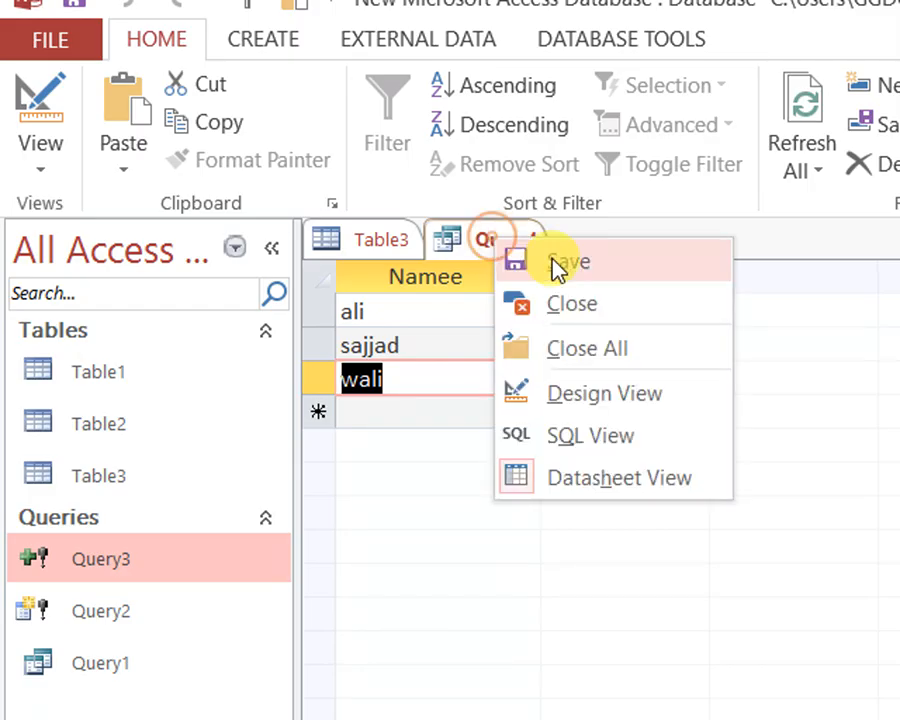
click(560, 262)
click(892, 532)
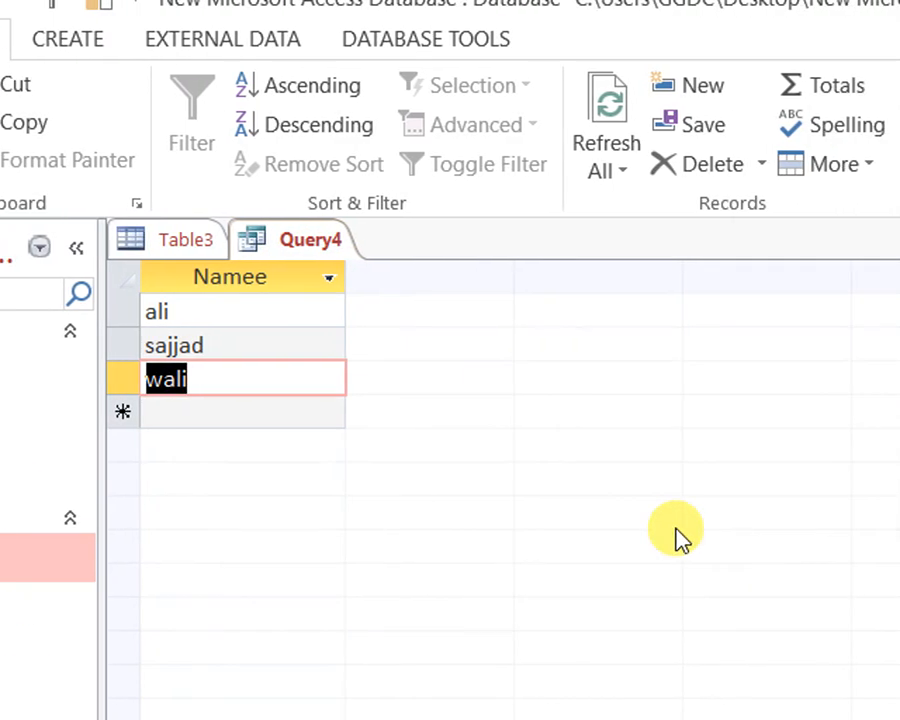
right_click(313, 250)
click(408, 315)
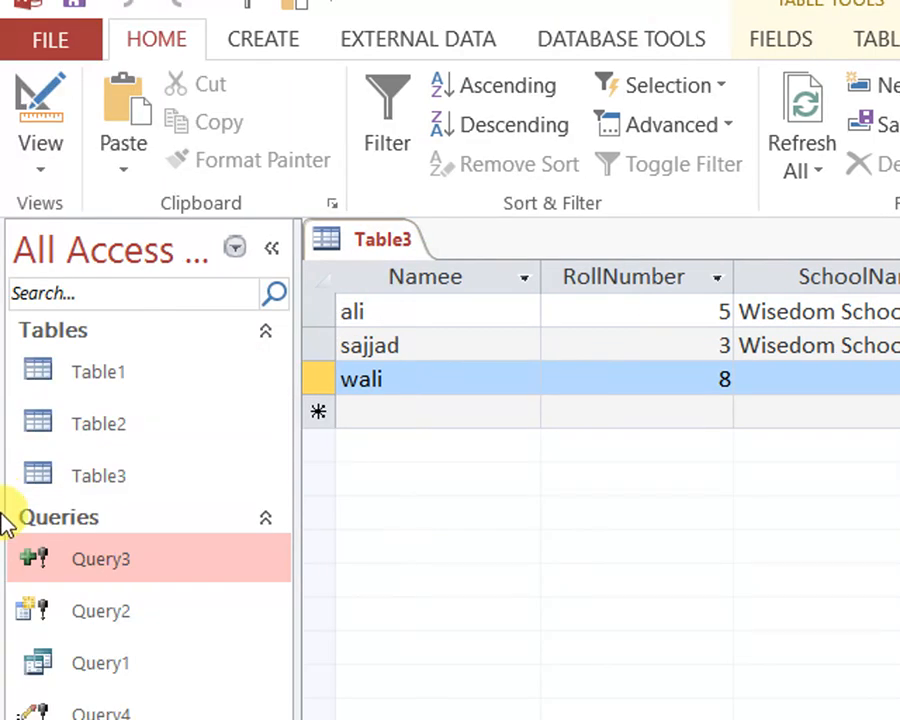
Run the Query4 update query, confirm updating the rows, and refresh all data in Table3
click(683, 175)
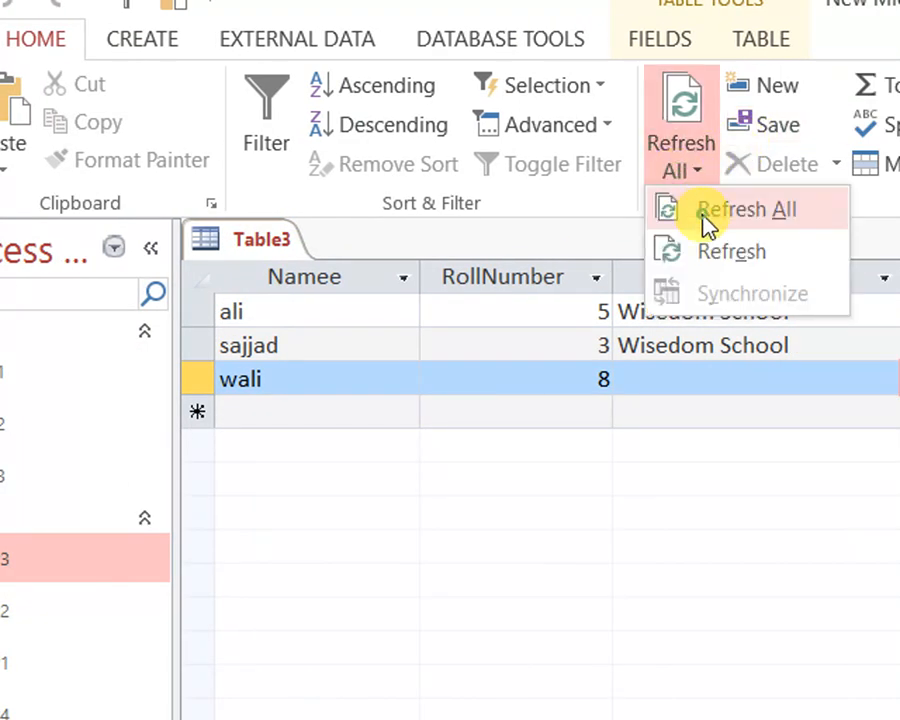
click(705, 225)
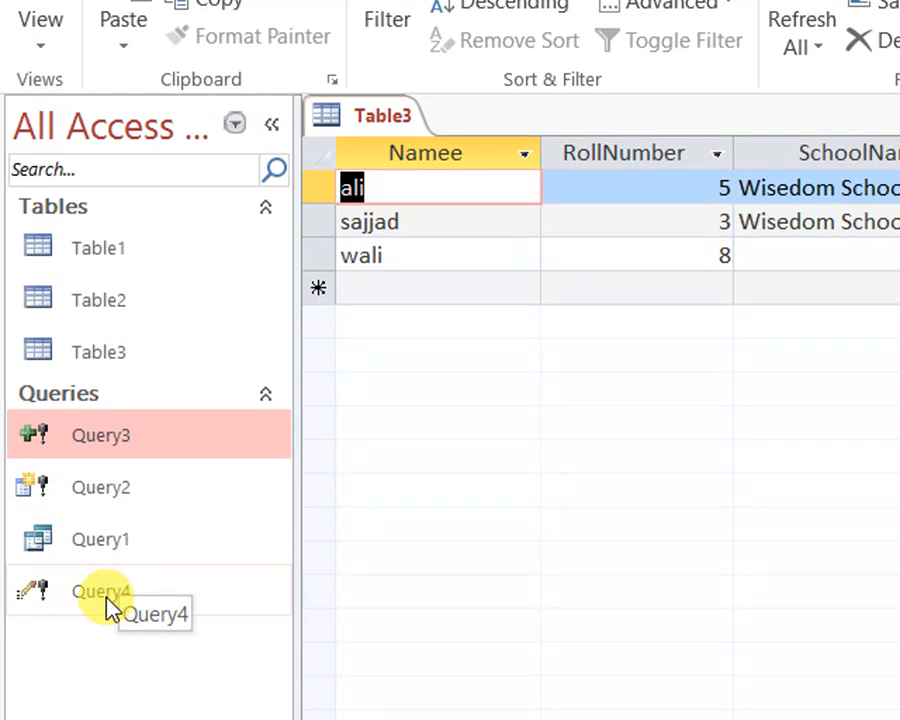
double_click(105, 591)
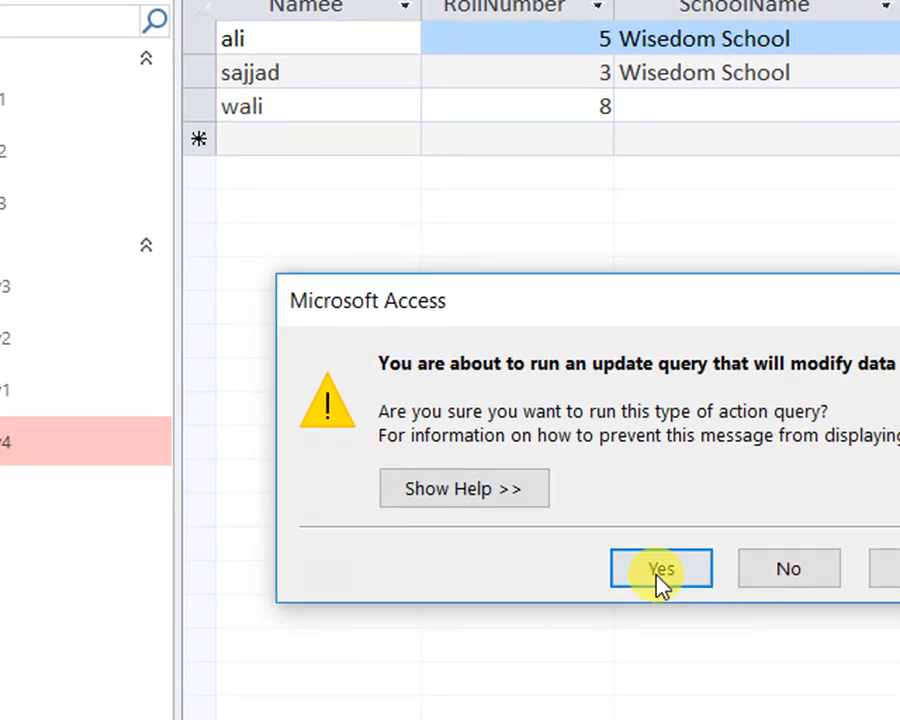
click(790, 716)
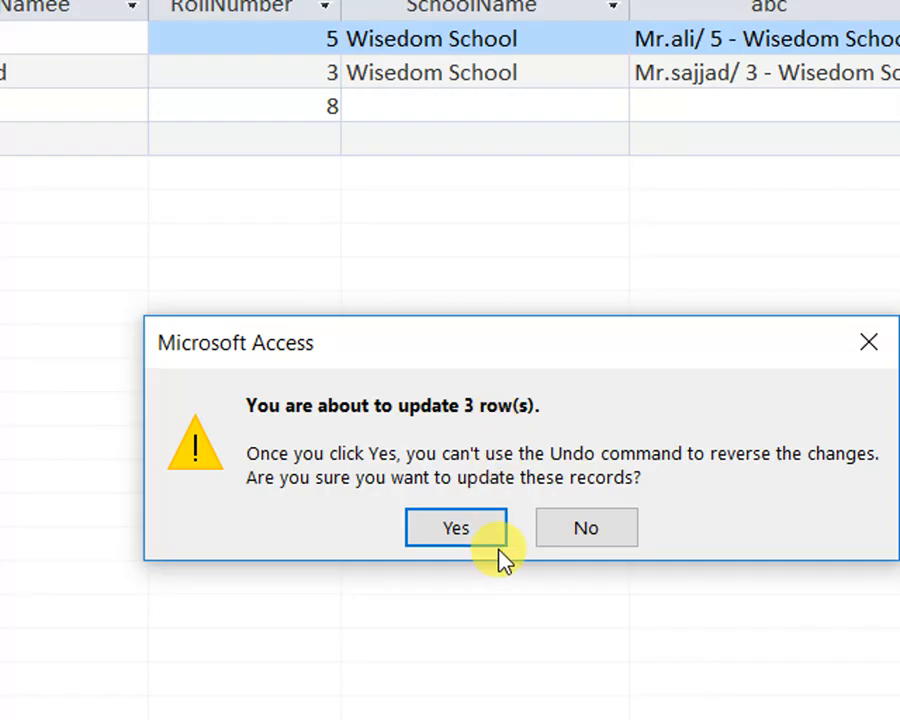
click(452, 530)
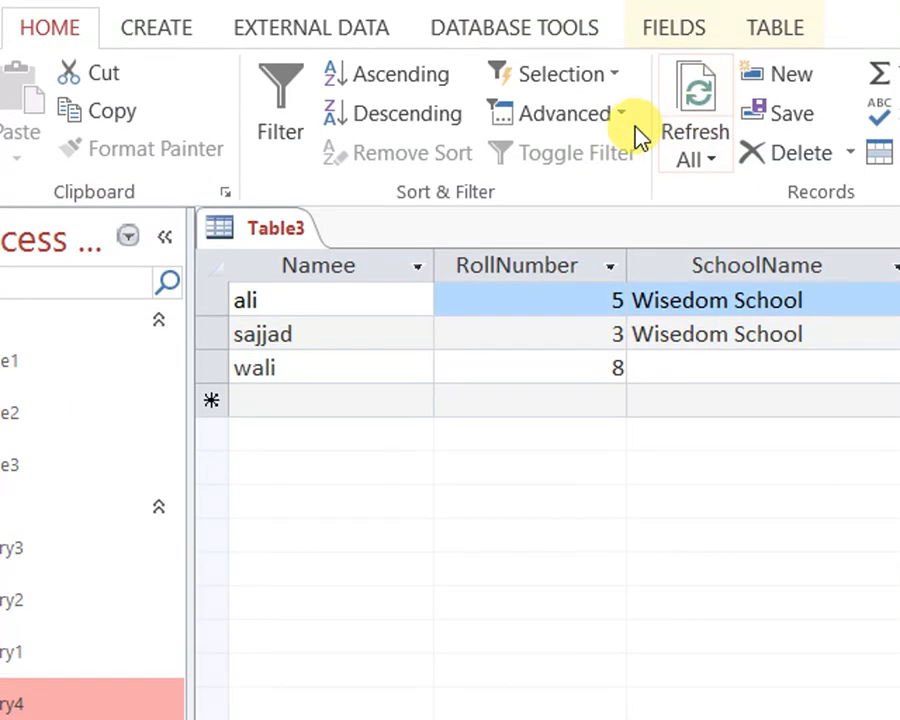
click(712, 152)
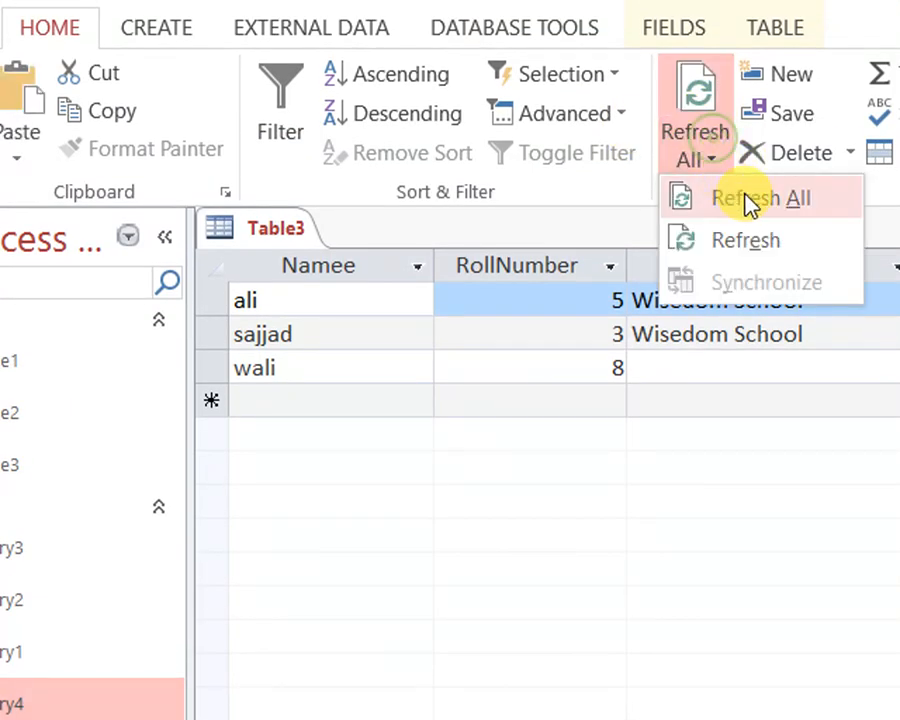
click(749, 201)
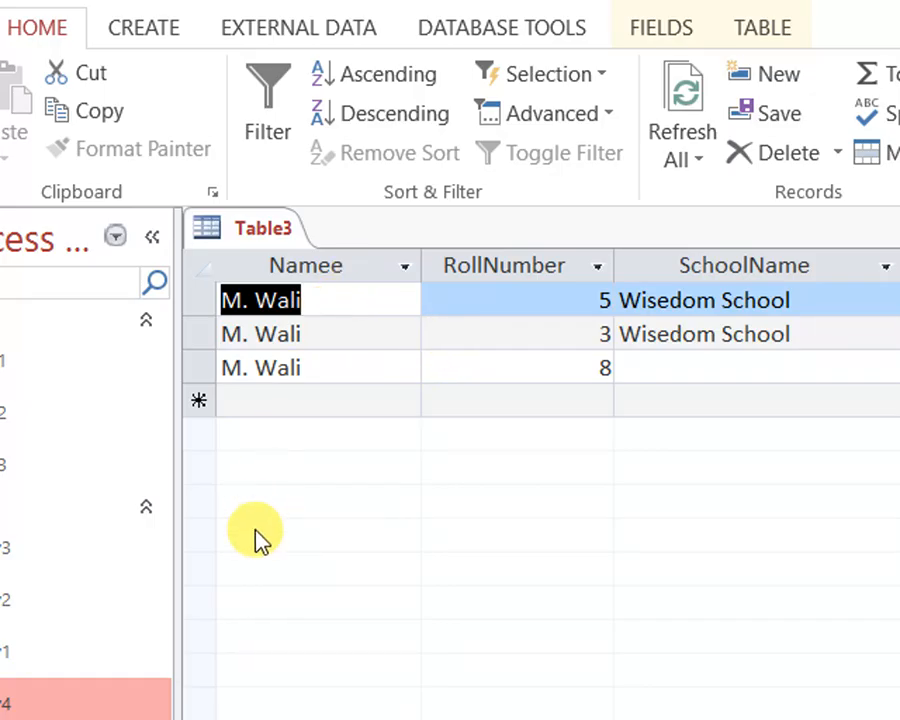
Replace the Namee value of the record with RollNumber 5 in Table3 with its own capitalized first name
click(301, 300)
text(Al)
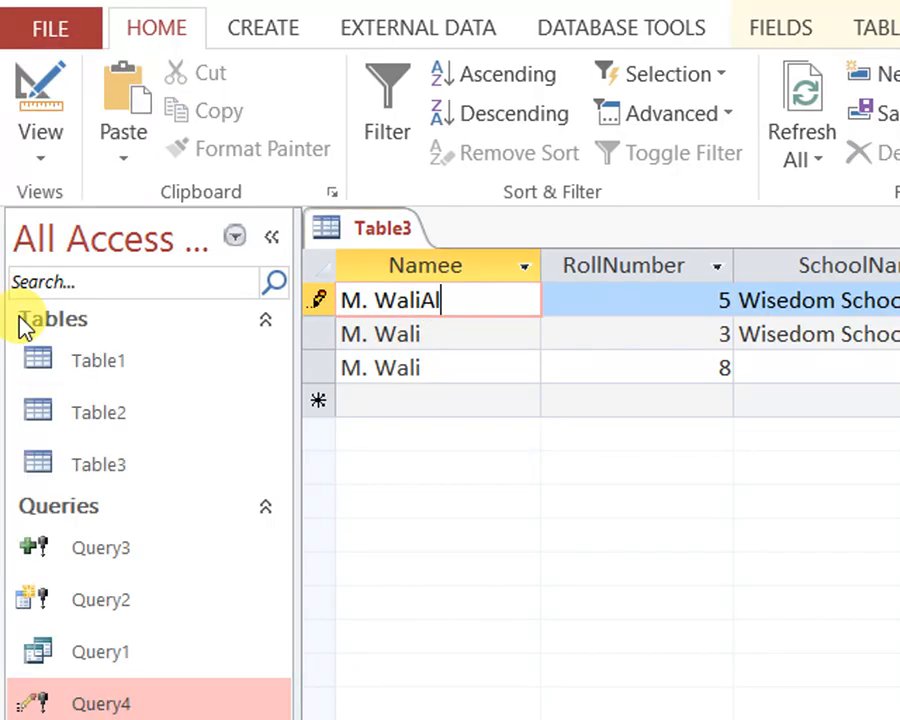
drag(482, 305, 167, 286)
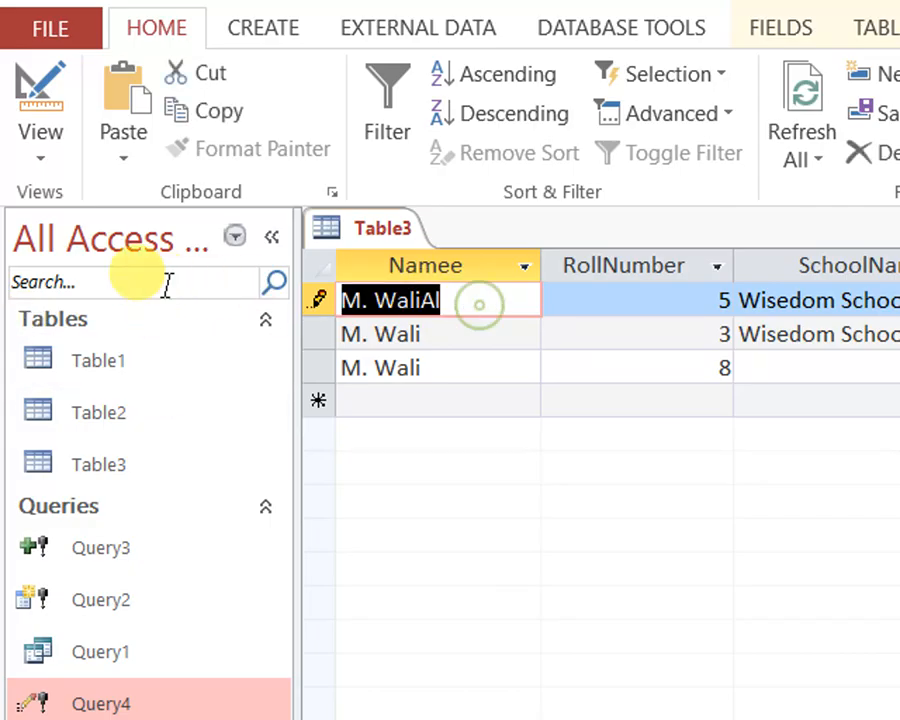
text(Ali)
key(Tab)
key(Tab)
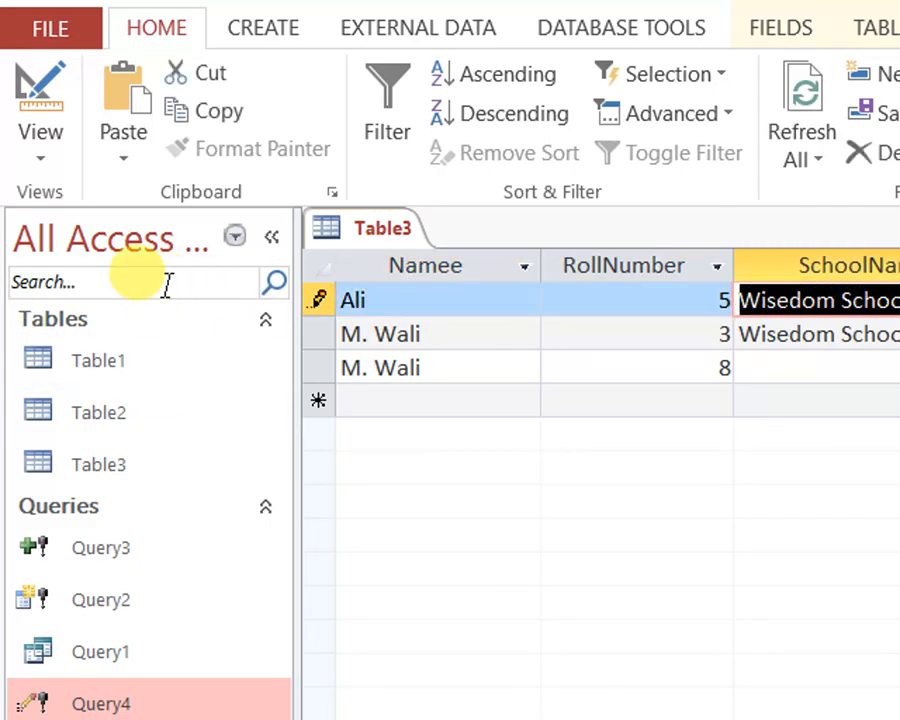
Replace the Namee value of the RollNumber 3 record with its own name, and remove the "M." prefix from the RollNumber 8 record
drag(446, 330, 261, 327)
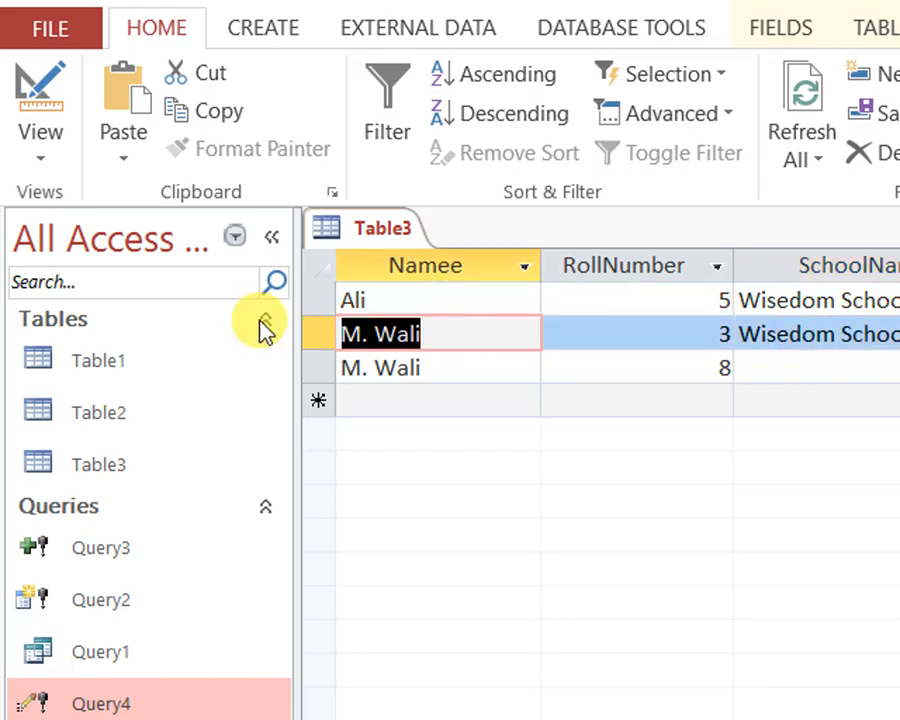
text(Sajjad)
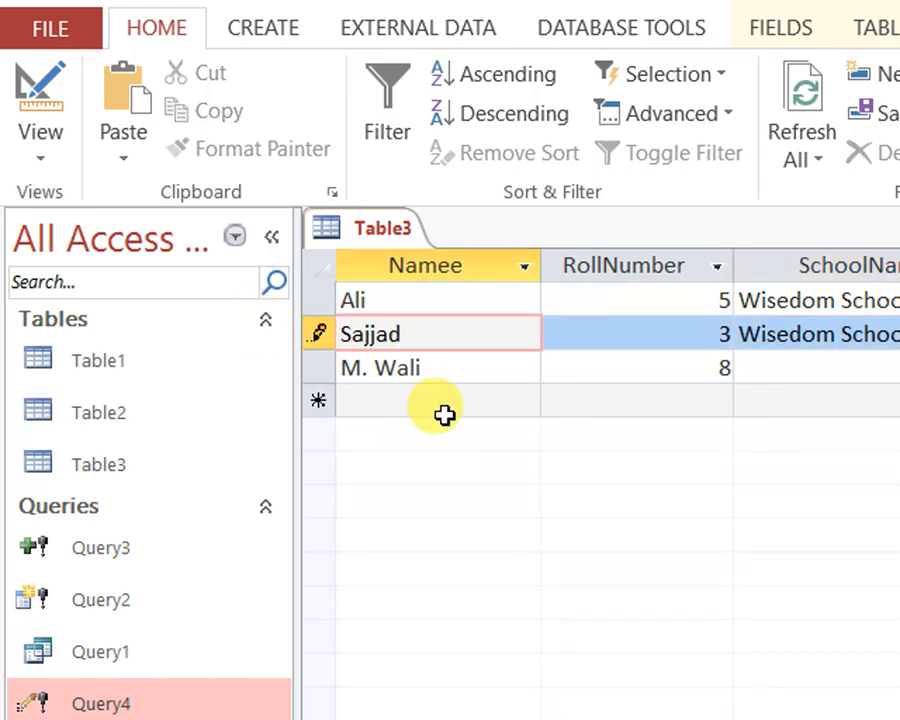
click(361, 368)
key(shift+Home)
key(BackSpace)
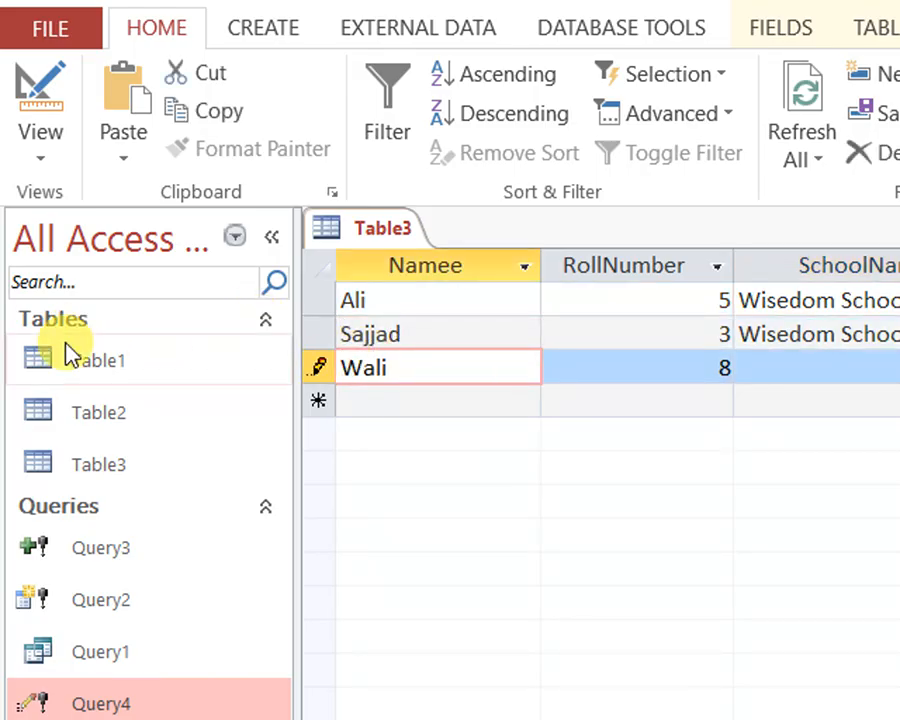
click(481, 331)
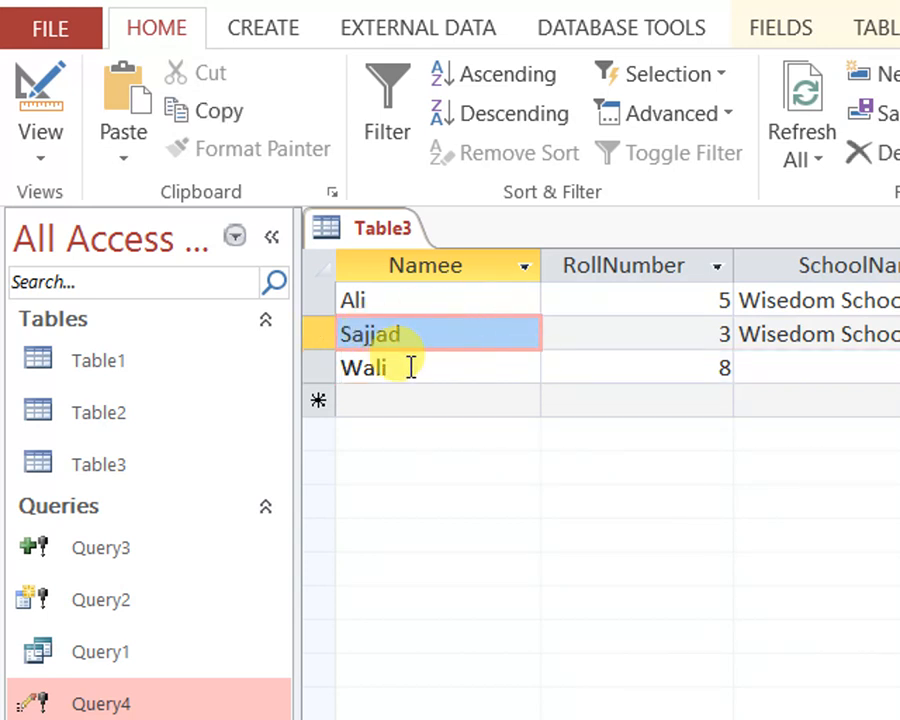
Save Table3 with the corrected Namee values
right_click(410, 234)
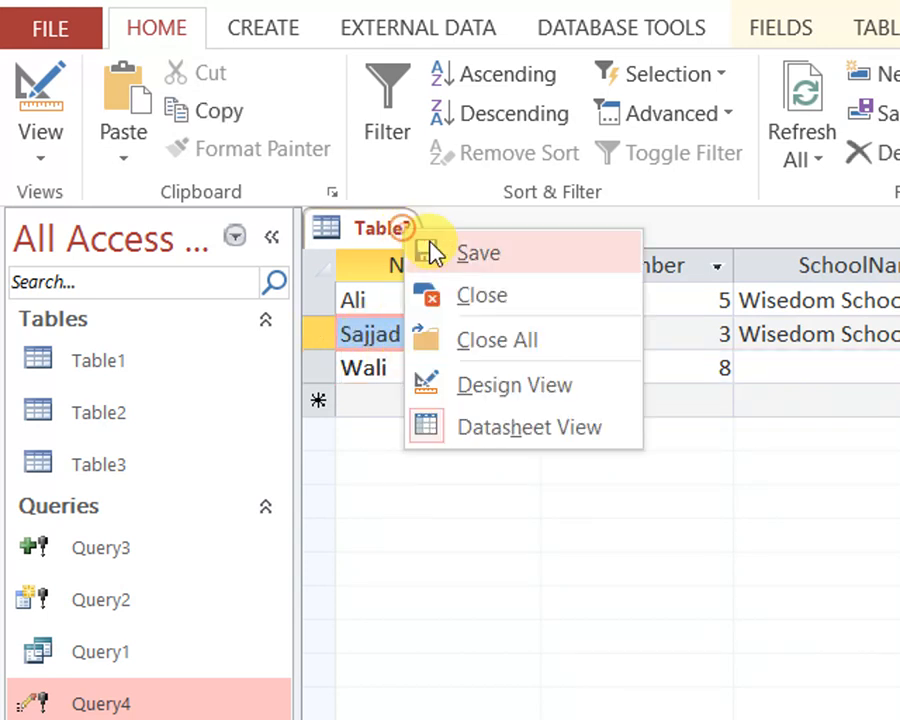
click(436, 252)
click(693, 372)
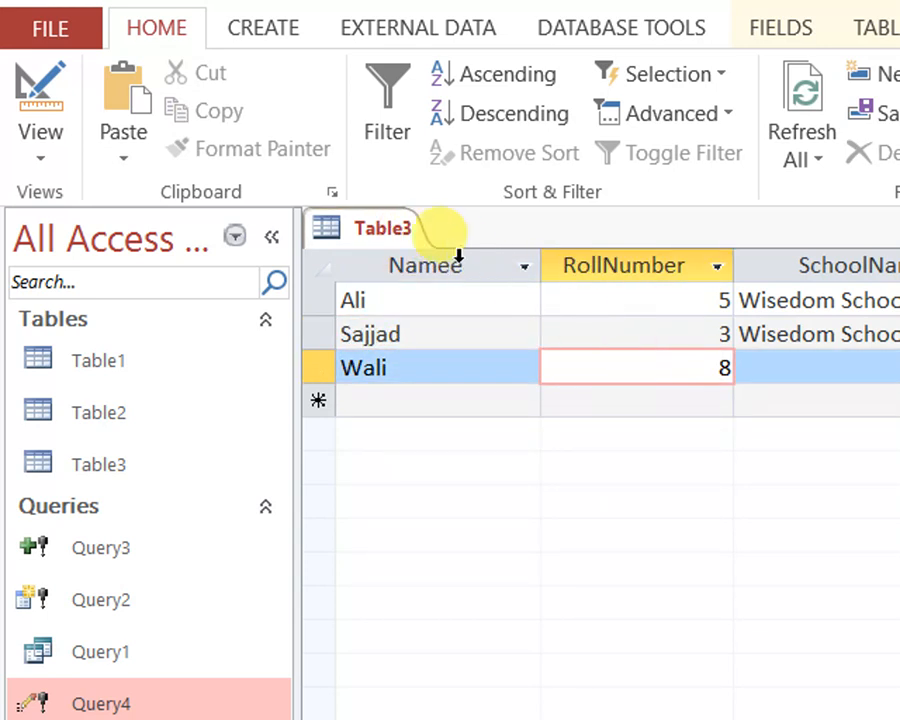
right_click(398, 232)
click(428, 257)
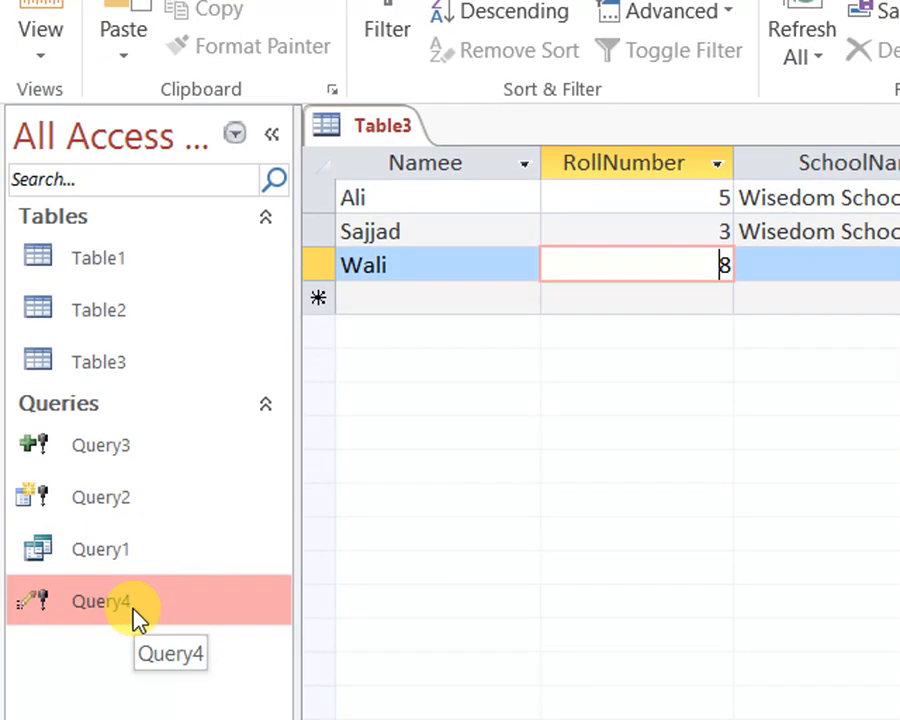
Open Query4 in design view and add Table3's RollNumber field to the grid with the criterion 8
right_click(135, 705)
click(220, 616)
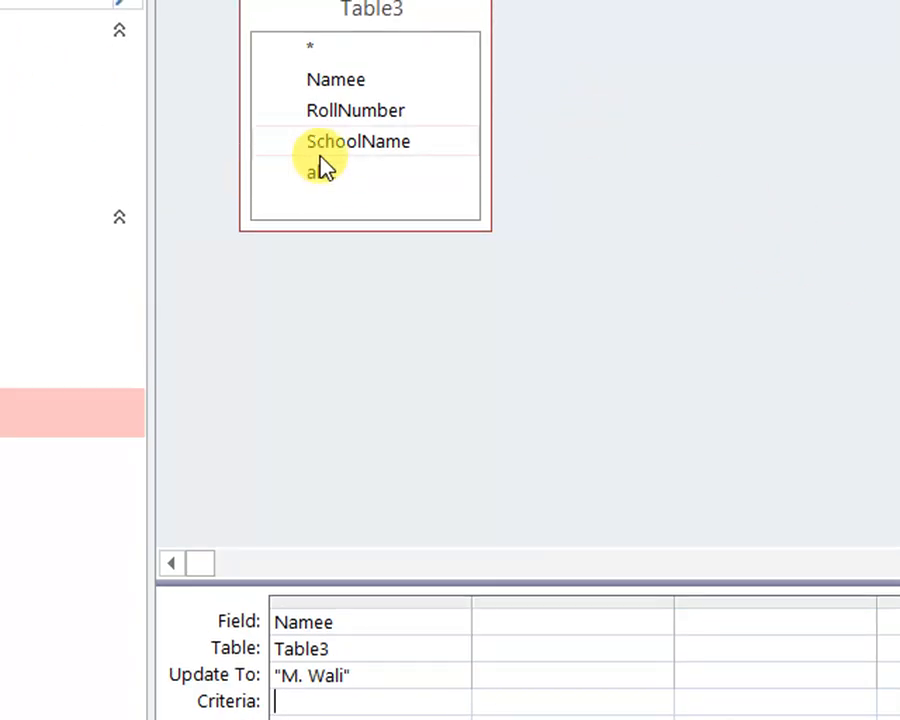
drag(366, 118, 527, 657)
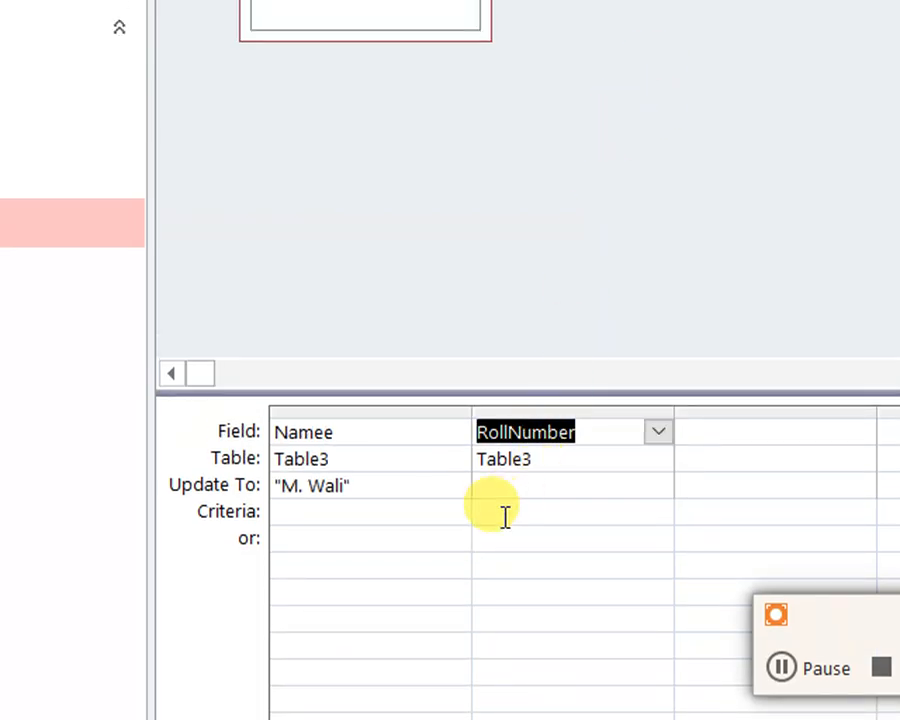
click(534, 510)
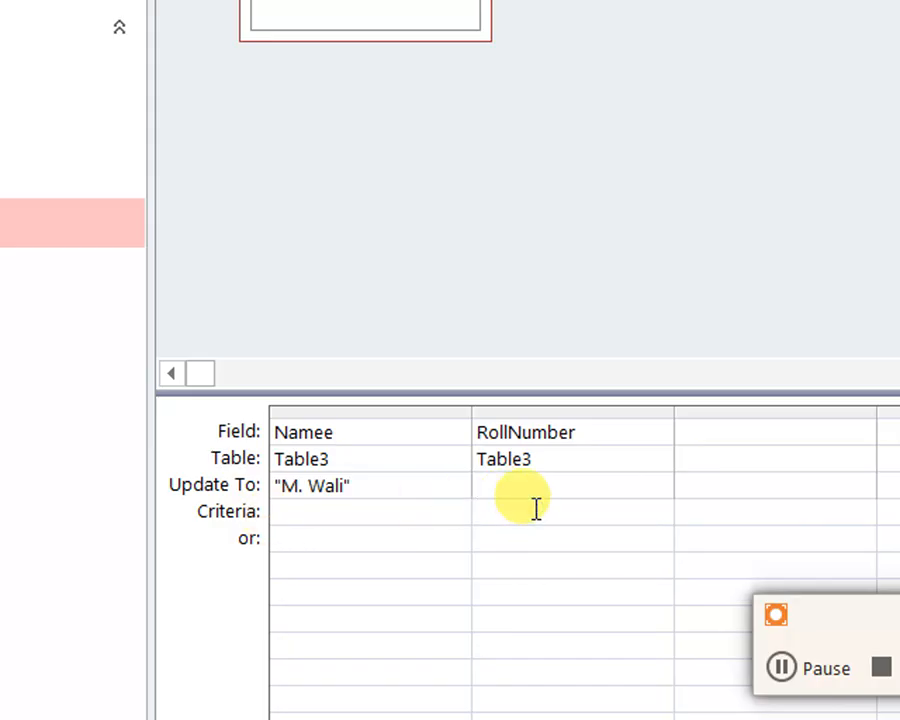
click(552, 621)
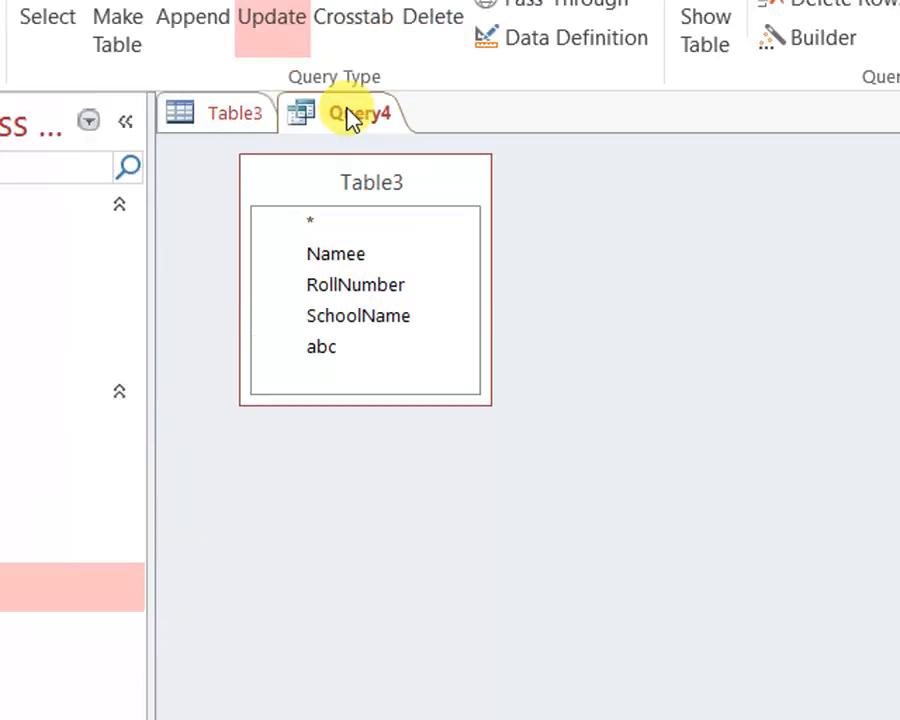
Preview which records match the RollNumber criterion in Query4's datasheet, and return to design view
right_click(352, 118)
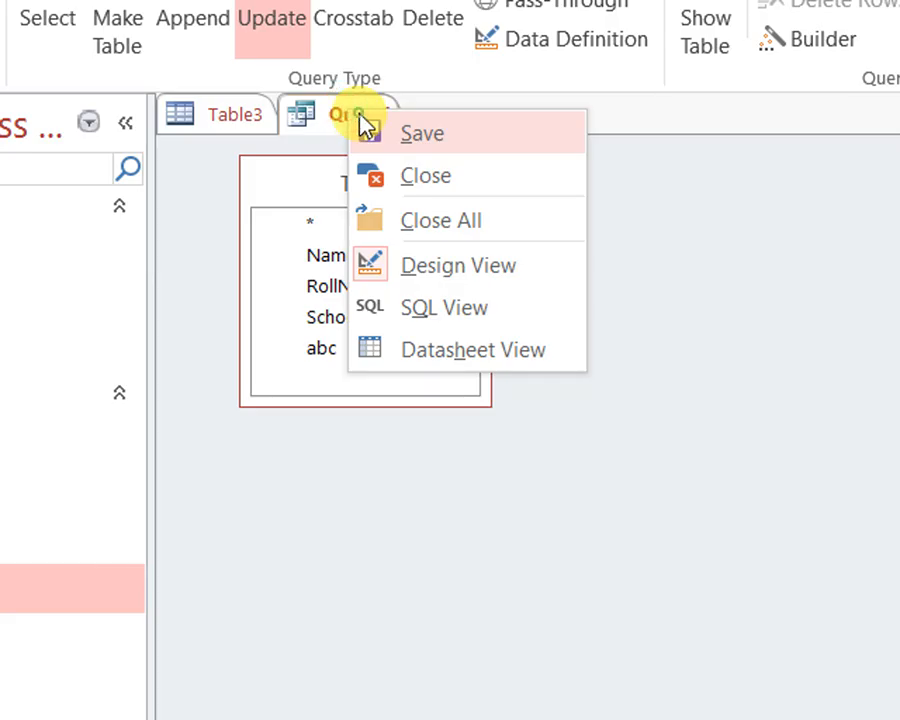
click(316, 116)
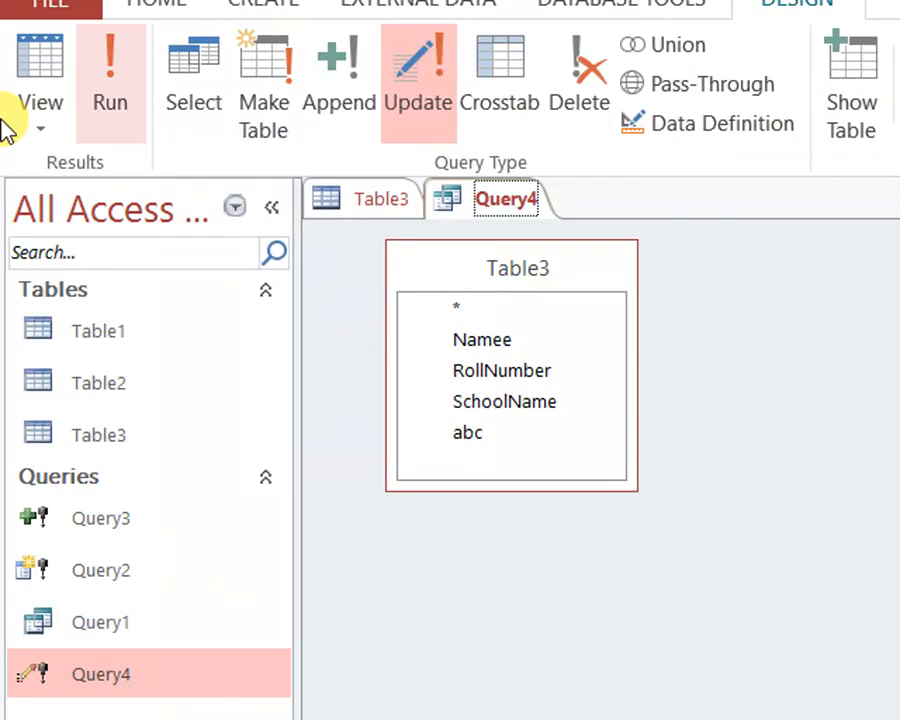
click(46, 76)
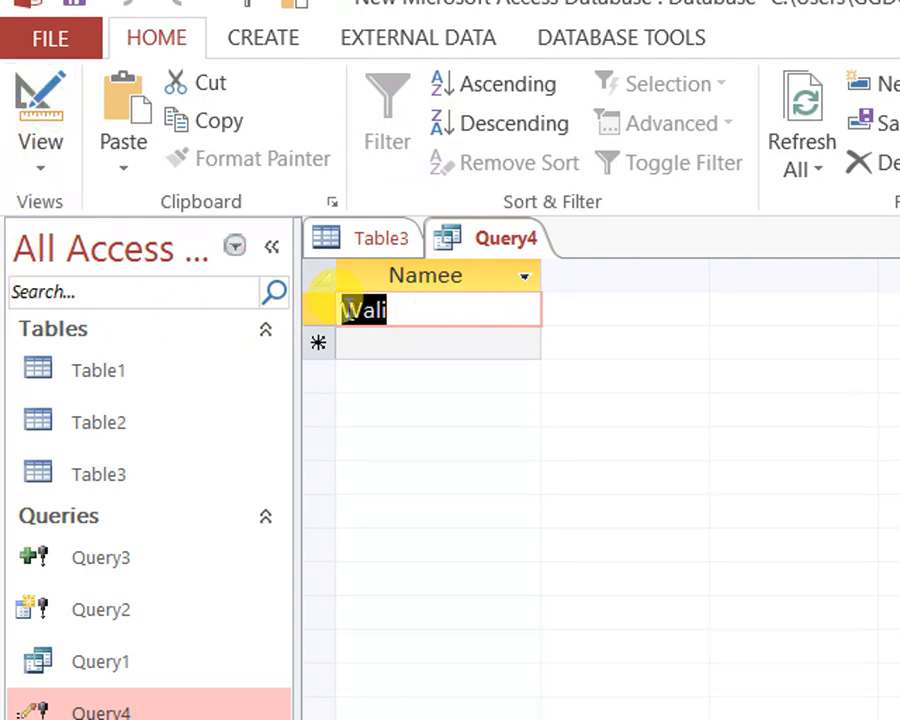
right_click(509, 245)
click(585, 416)
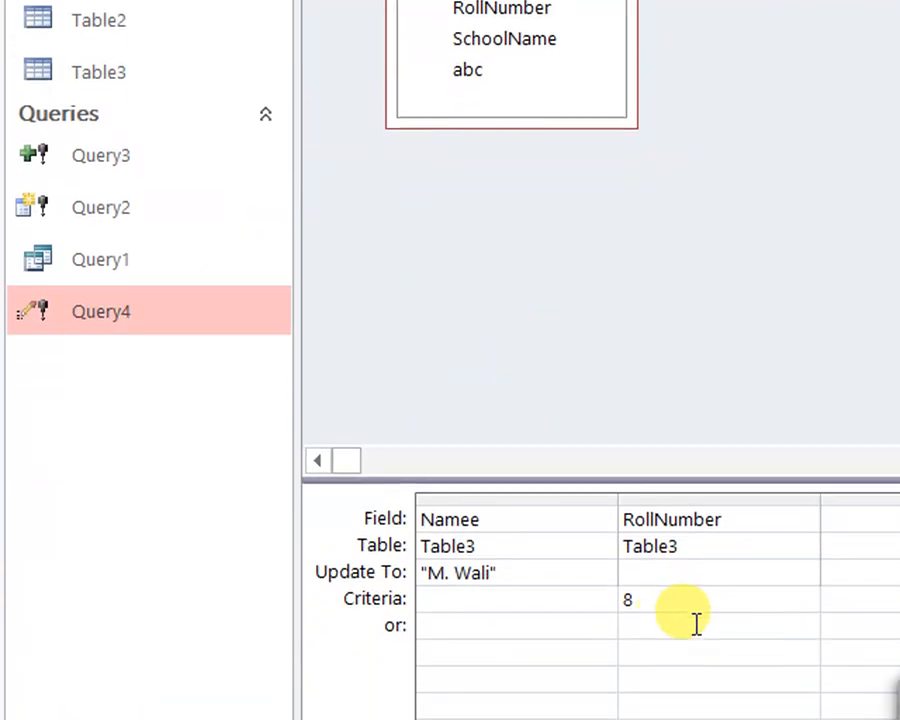
Delete the RollNumber column with its criterion from Query4's design grid
double_click(667, 600)
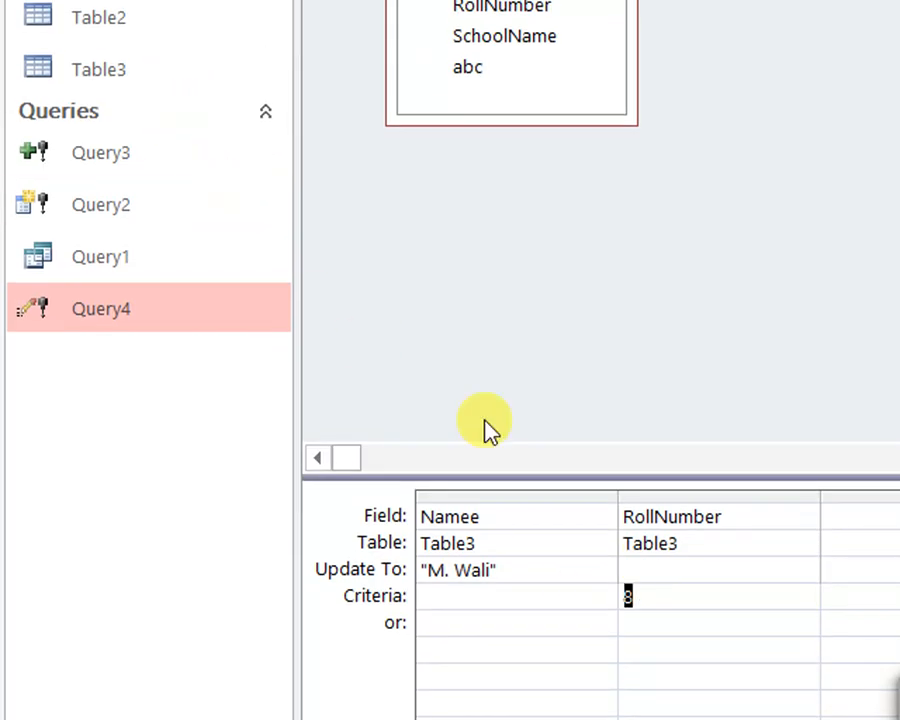
click(655, 497)
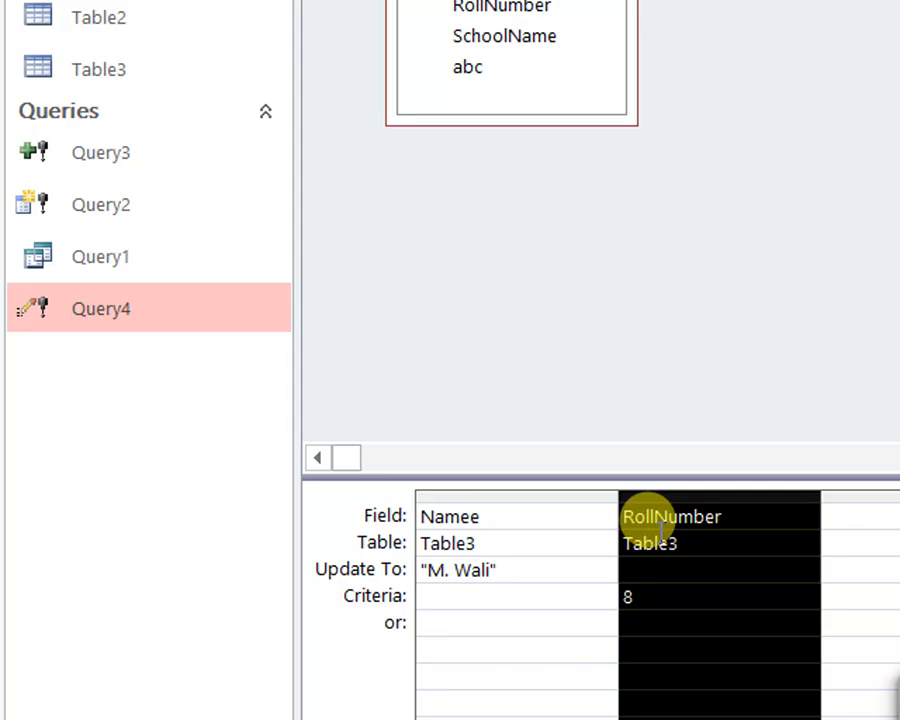
key(Delete)
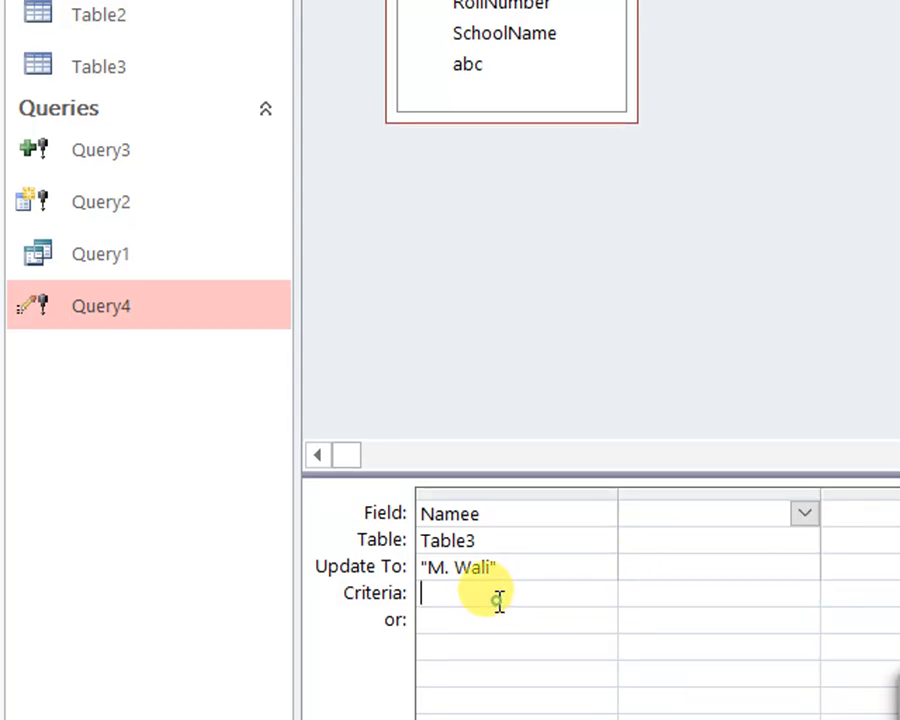
Enter the RollNumber 8 record's lowercase name as a Namee criterion below the Or row and preview the matching records in datasheet view
click(458, 668)
click(458, 606)
click(473, 699)
click(486, 670)
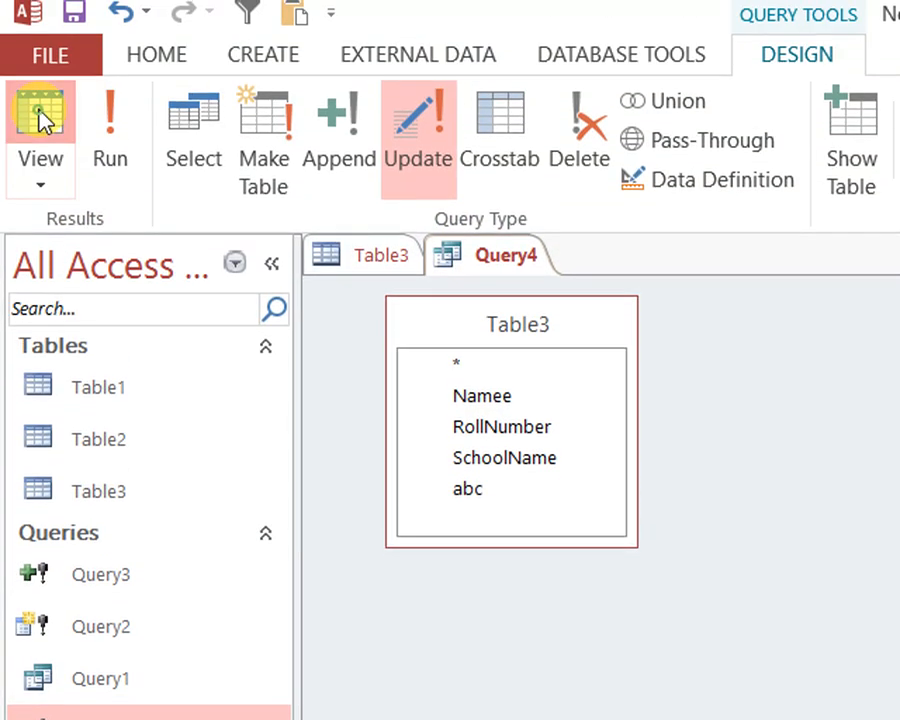
click(40, 114)
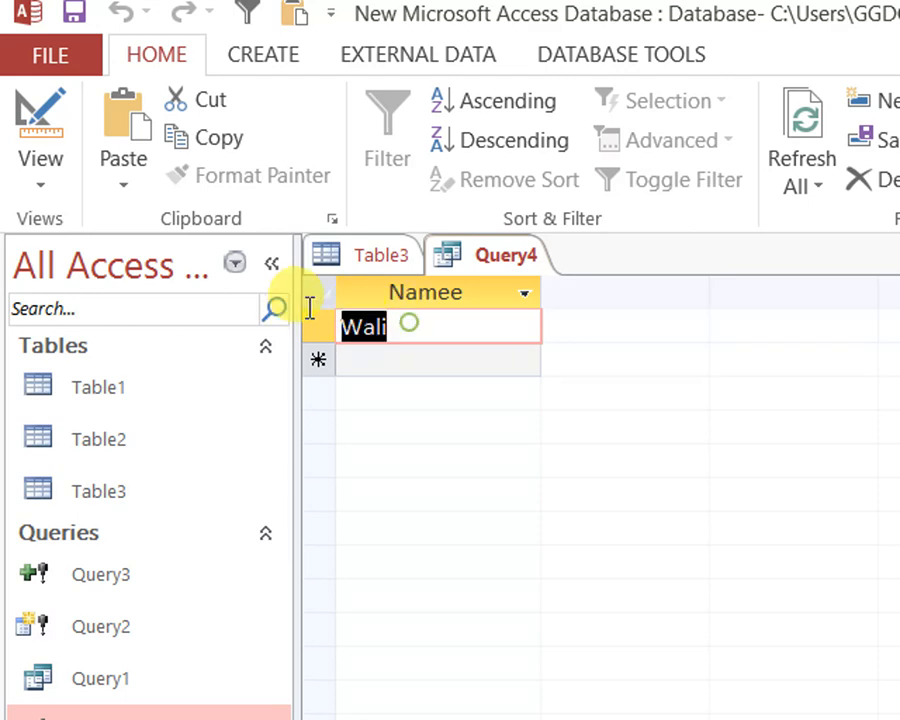
Clear the Namee criterion in Query4's design grid and preview the unfiltered records in datasheet view
click(28, 125)
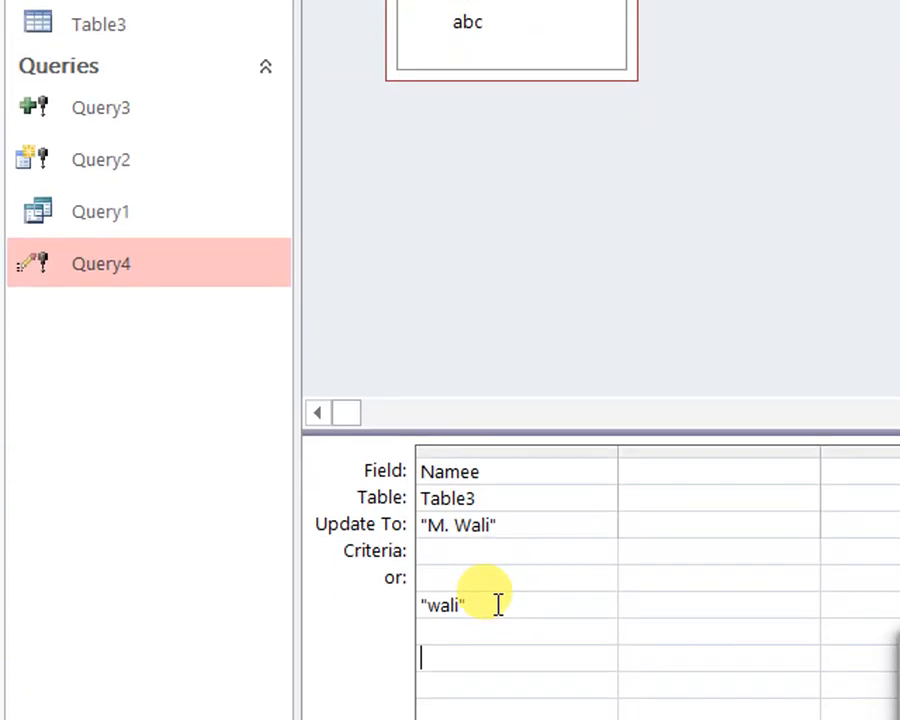
drag(494, 598, 228, 566)
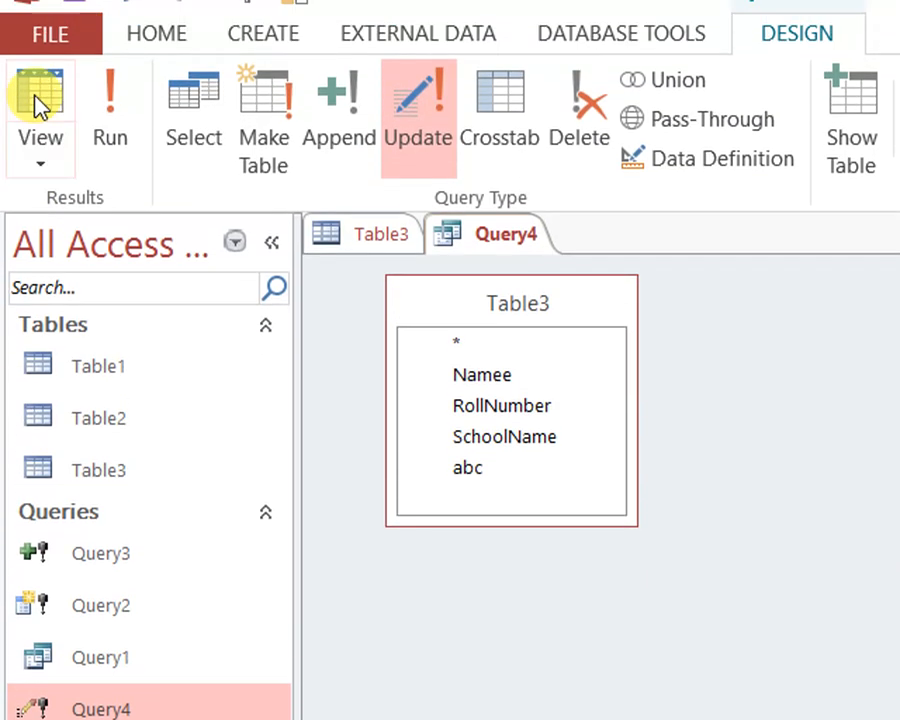
click(40, 104)
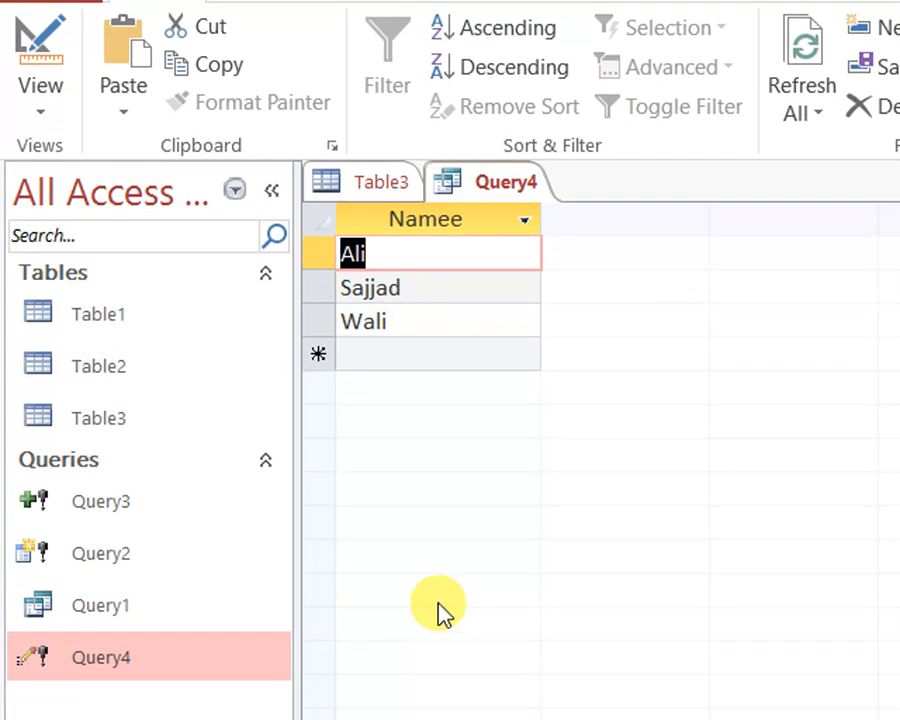
Re-enter the RollNumber 8 record's lowercase name as Query4's Namee criterion, preview the match in datasheet view, and close the query
click(40, 115)
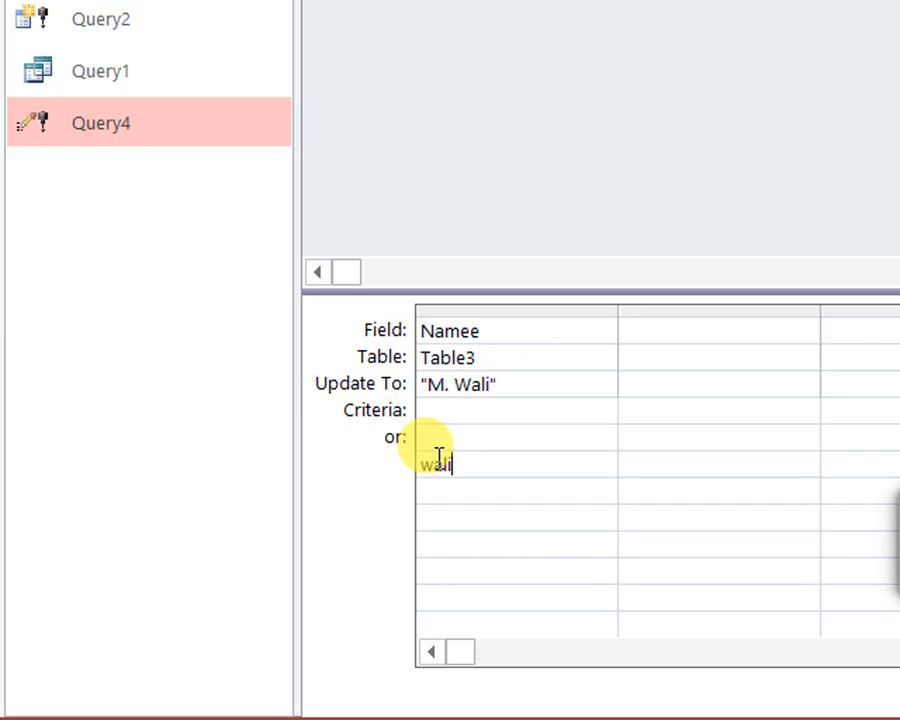
click(458, 518)
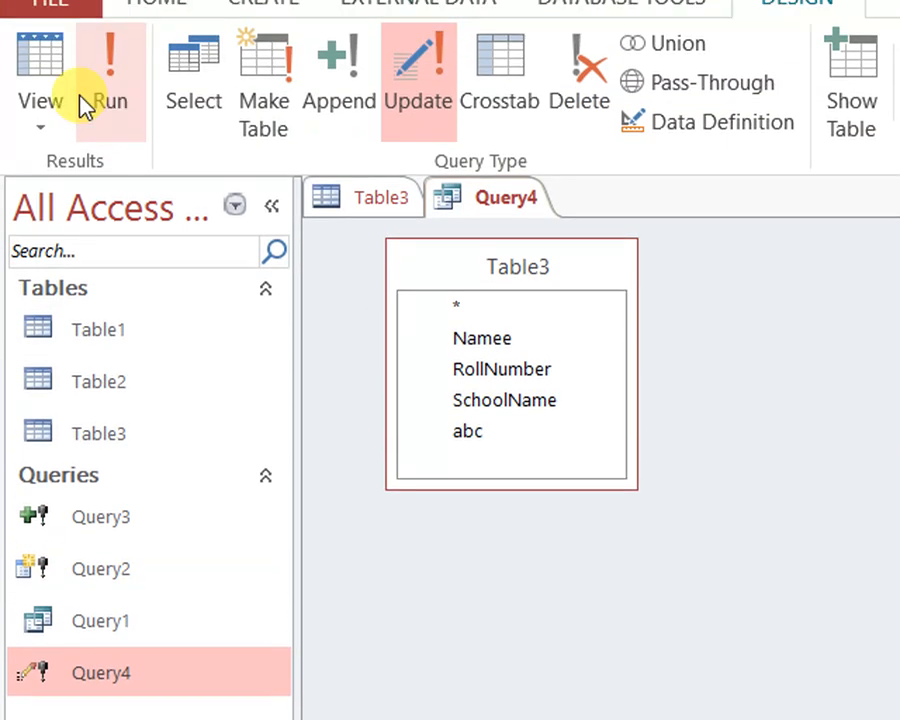
click(58, 104)
right_click(524, 247)
right_click(502, 237)
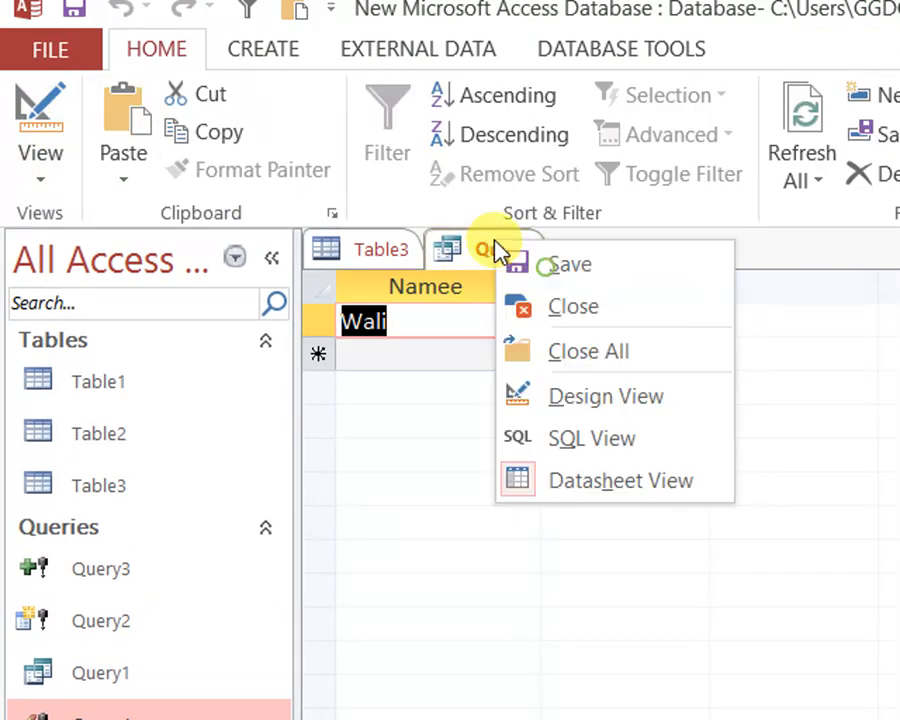
click(569, 314)
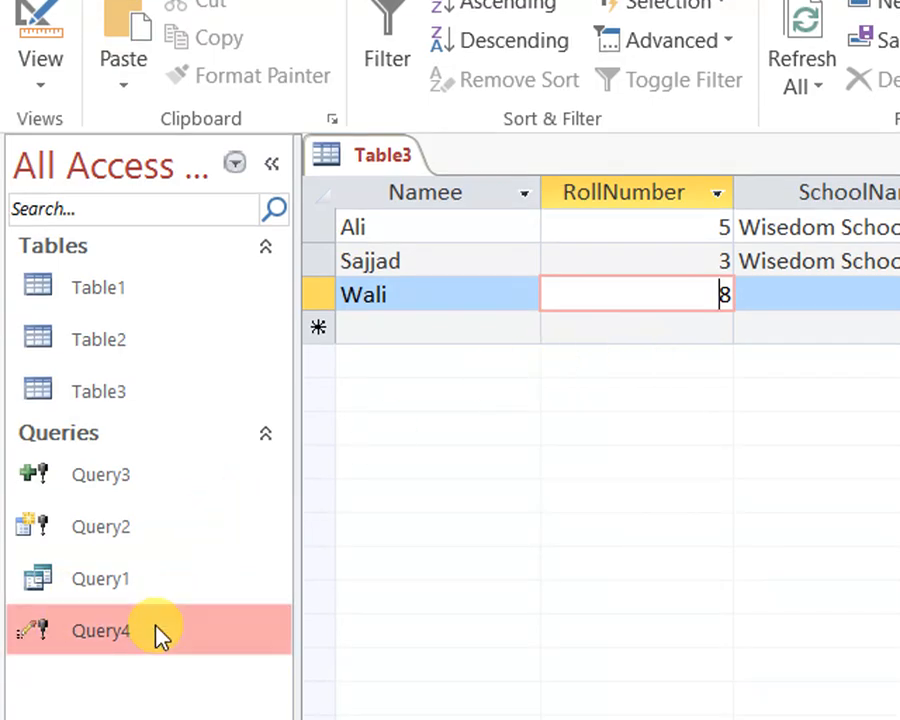
Run Query4, accepting the update of the matching record, and refresh all data in Table3
double_click(157, 616)
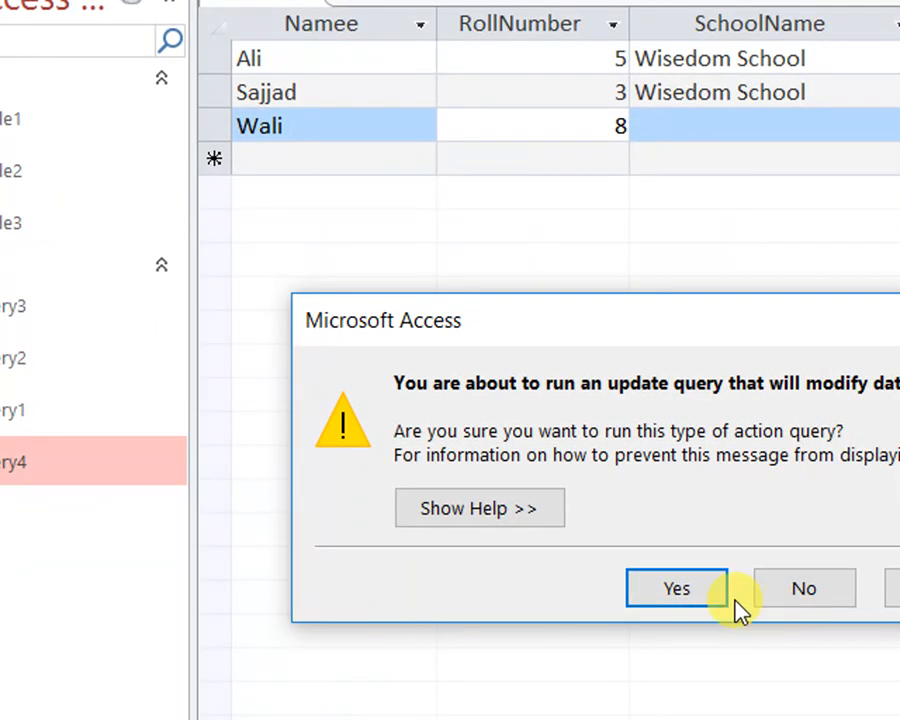
click(674, 592)
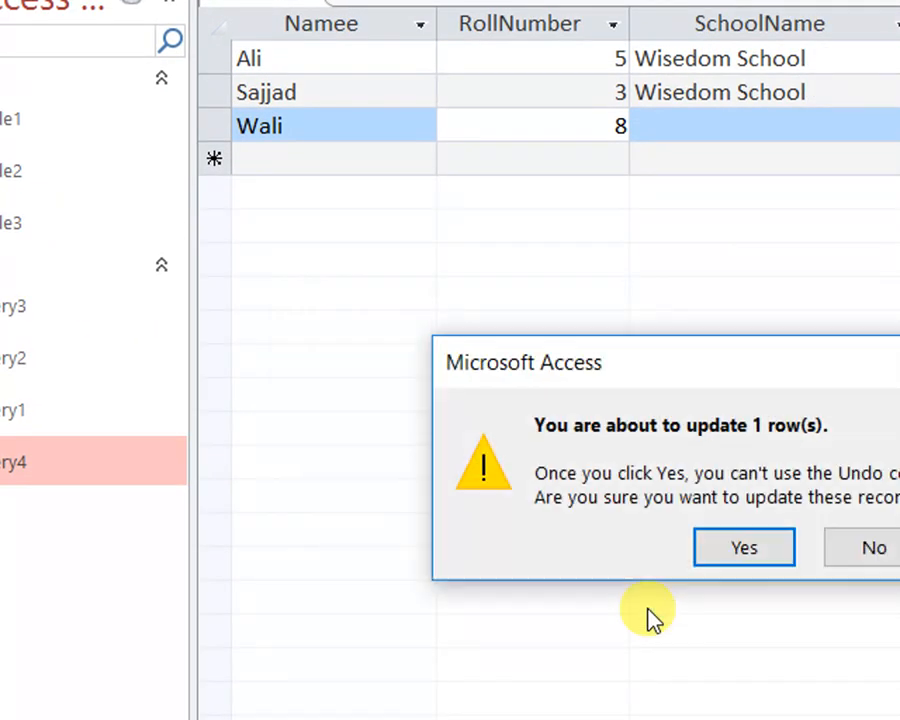
click(740, 548)
click(718, 120)
click(744, 178)
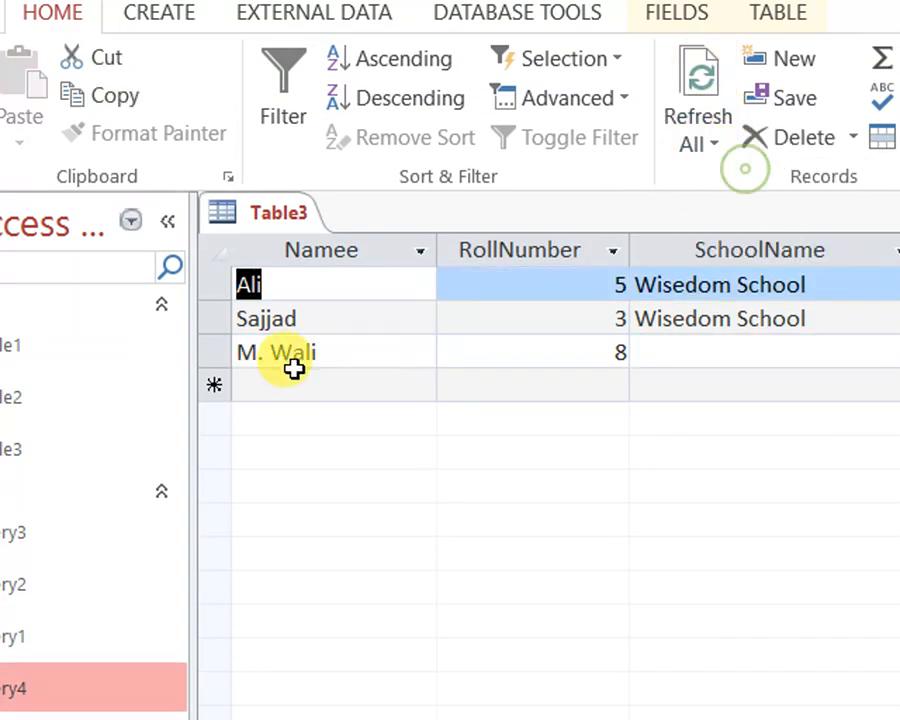
Examine the Namee values of Table3's three records to see which one was updated, and close the table
click(398, 354)
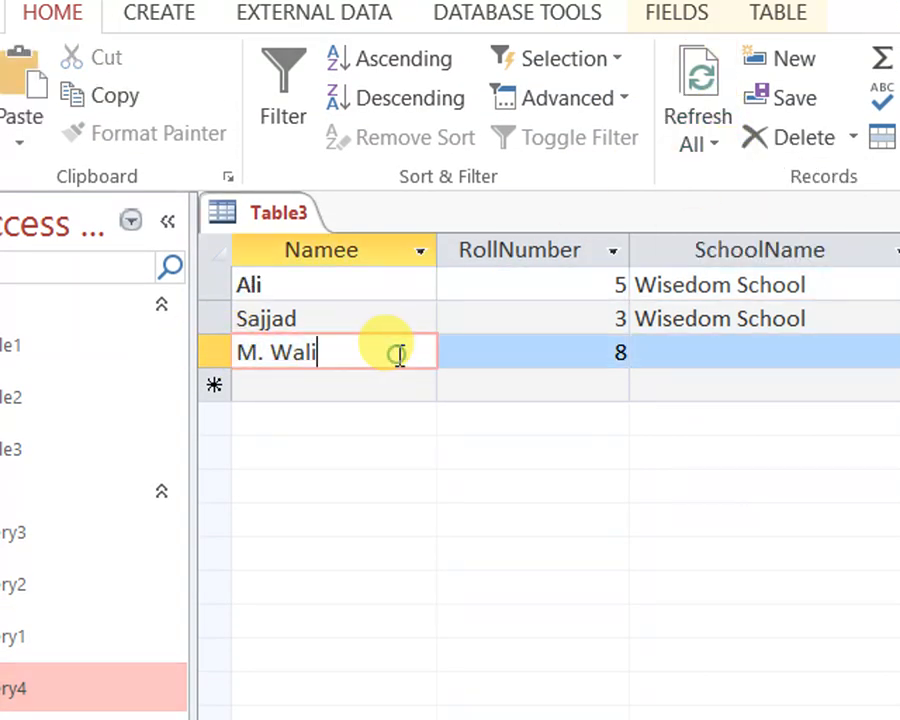
click(253, 280)
click(263, 314)
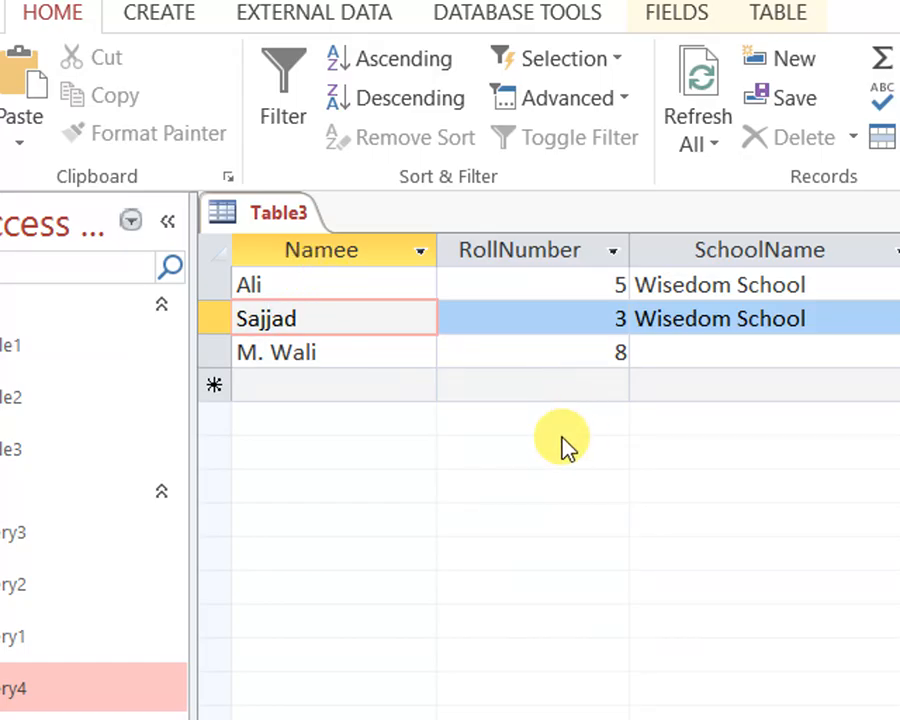
drag(361, 352, 240, 353)
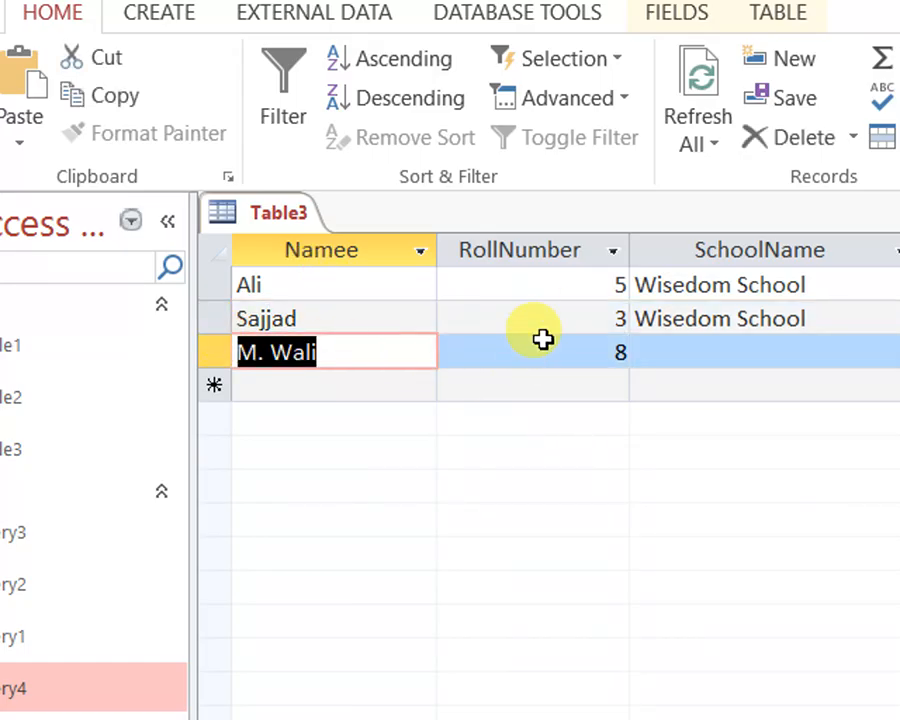
right_click(294, 210)
click(376, 248)
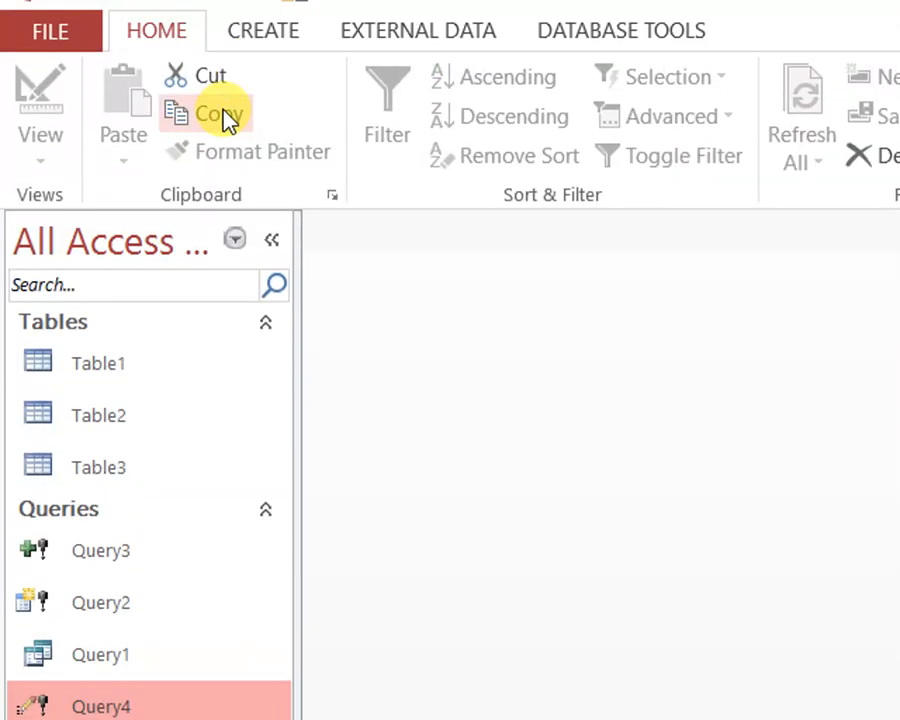
click(265, 42)
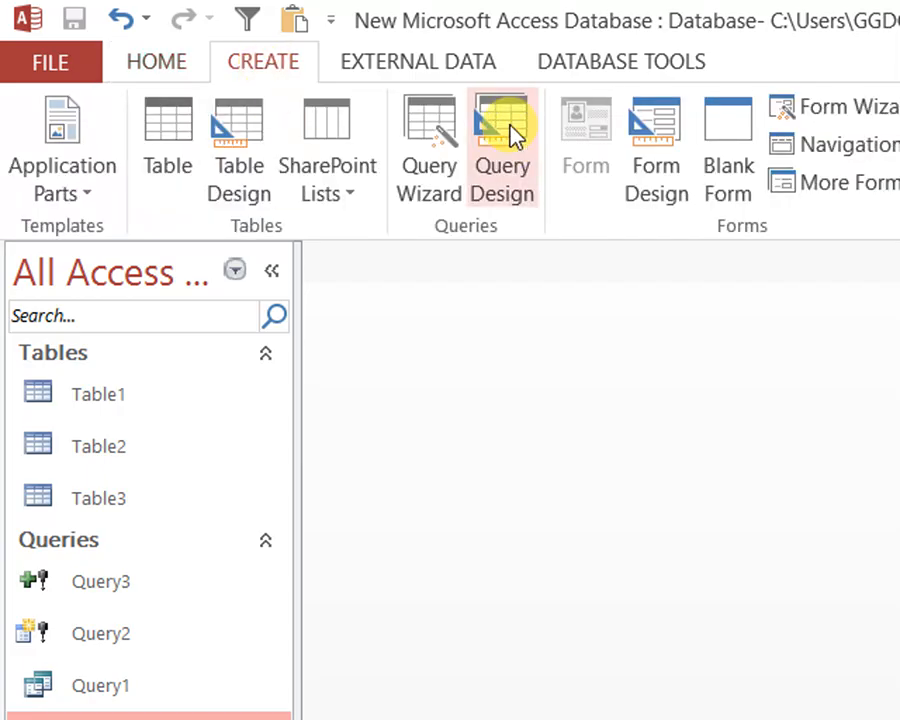
click(513, 135)
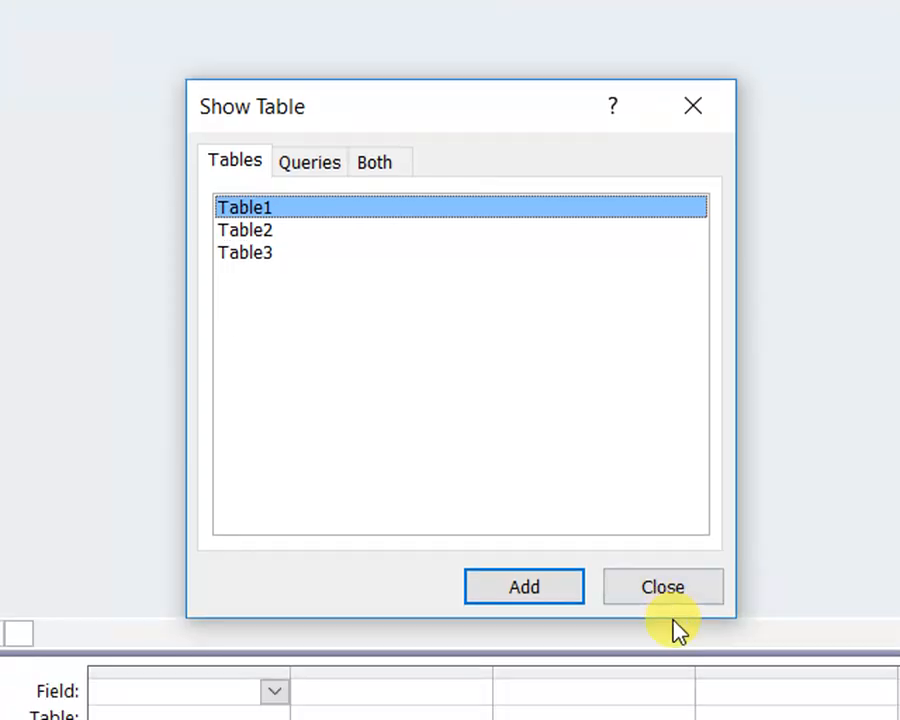
click(681, 588)
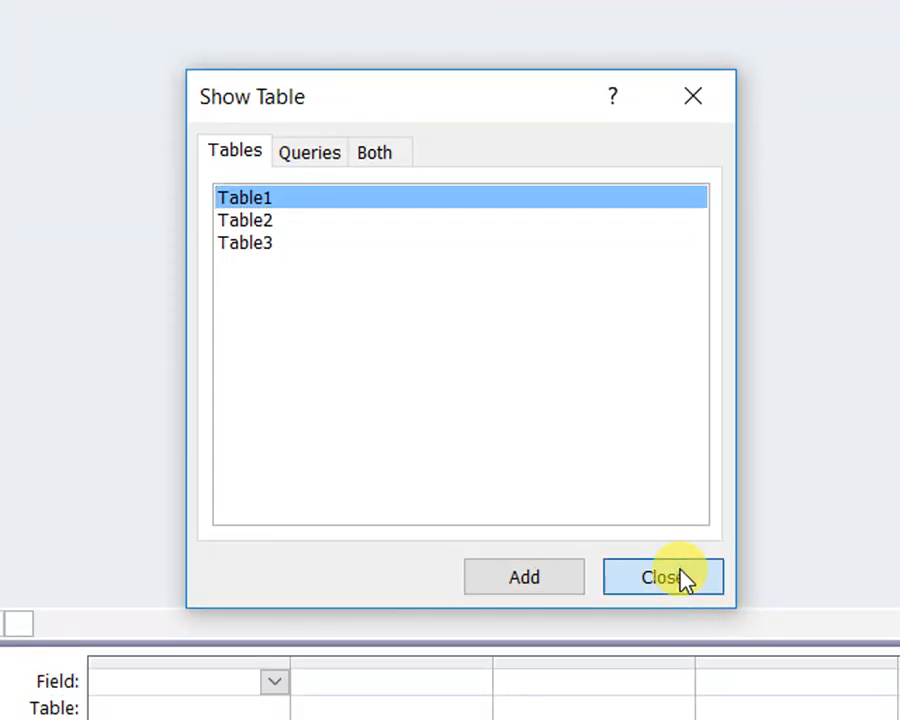
click(681, 583)
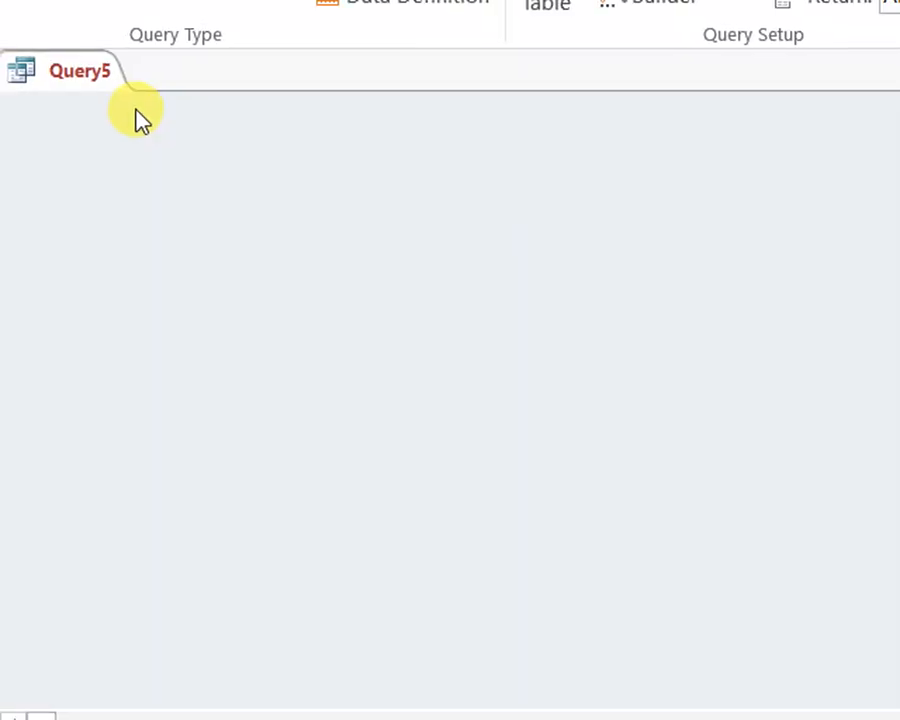
right_click(135, 227)
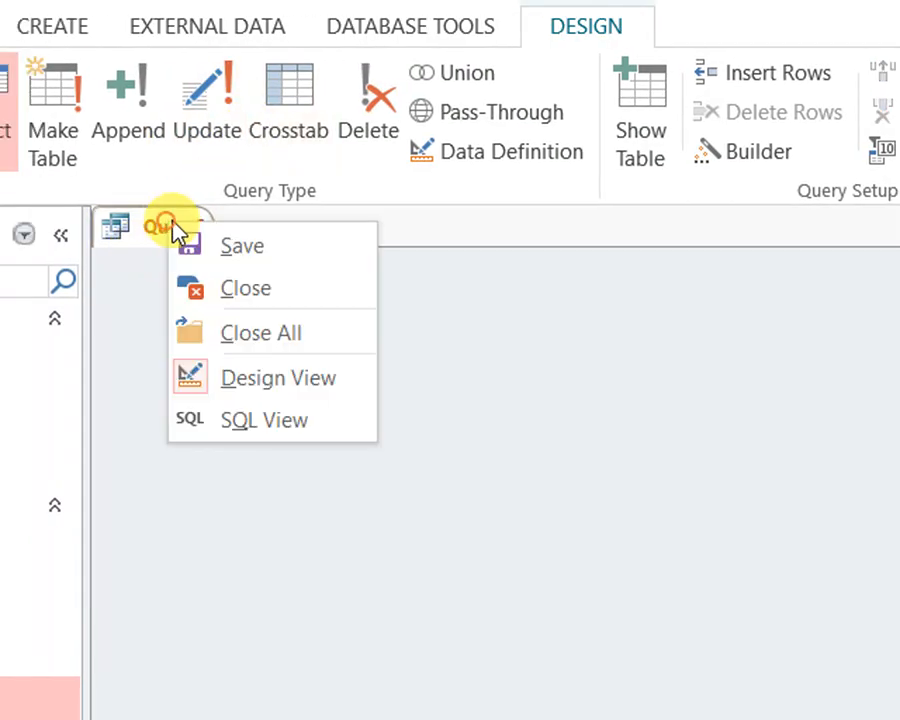
click(189, 288)
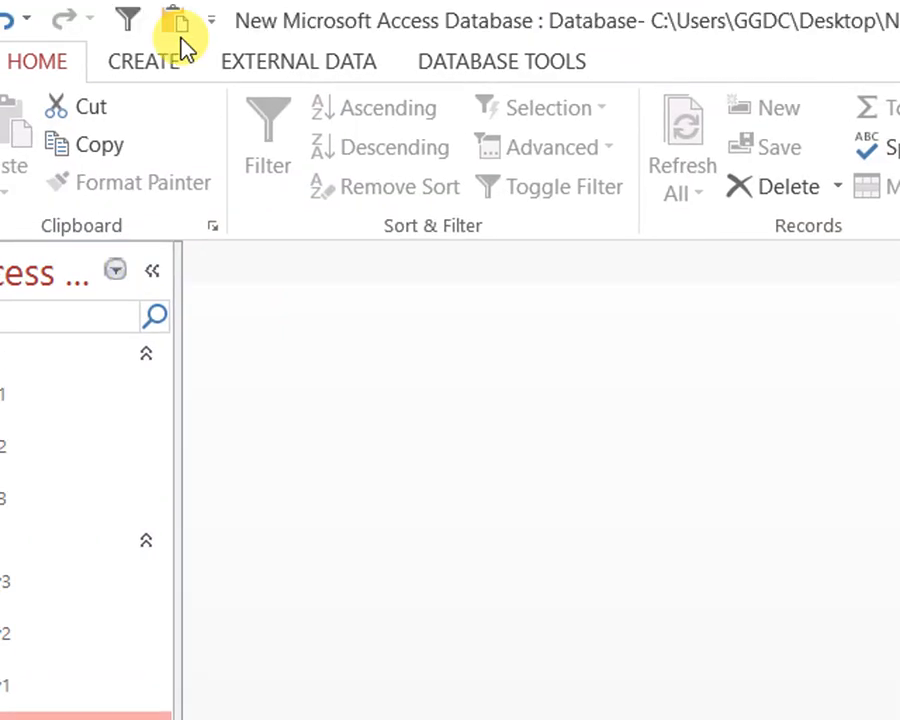
Try to build a crosstab query on Table3 with Namee, RollNumber and SchoolName as row headings, and leave the wizard
click(70, 30)
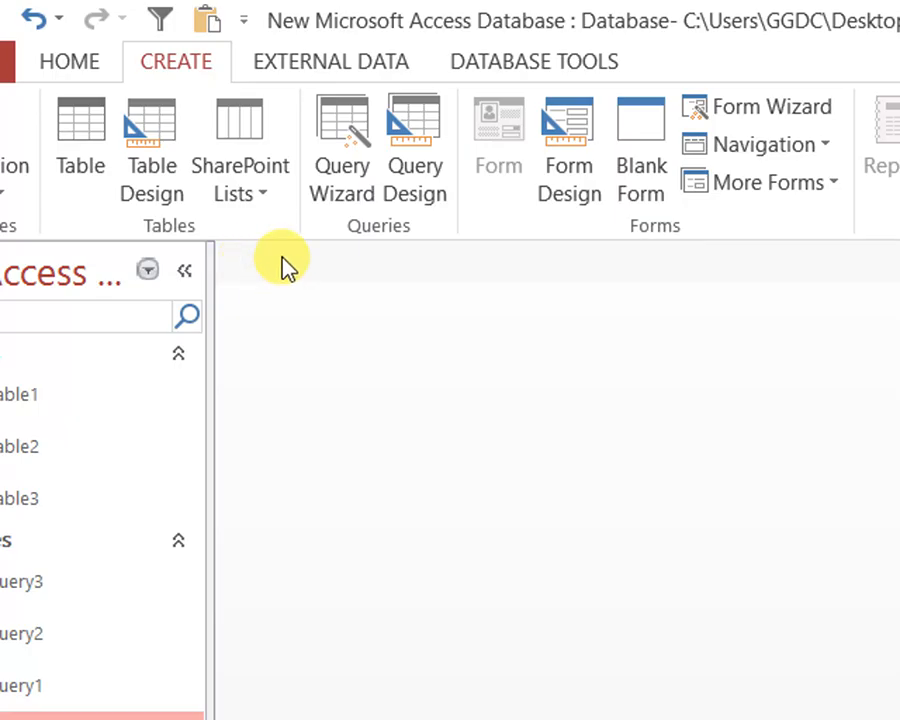
click(348, 188)
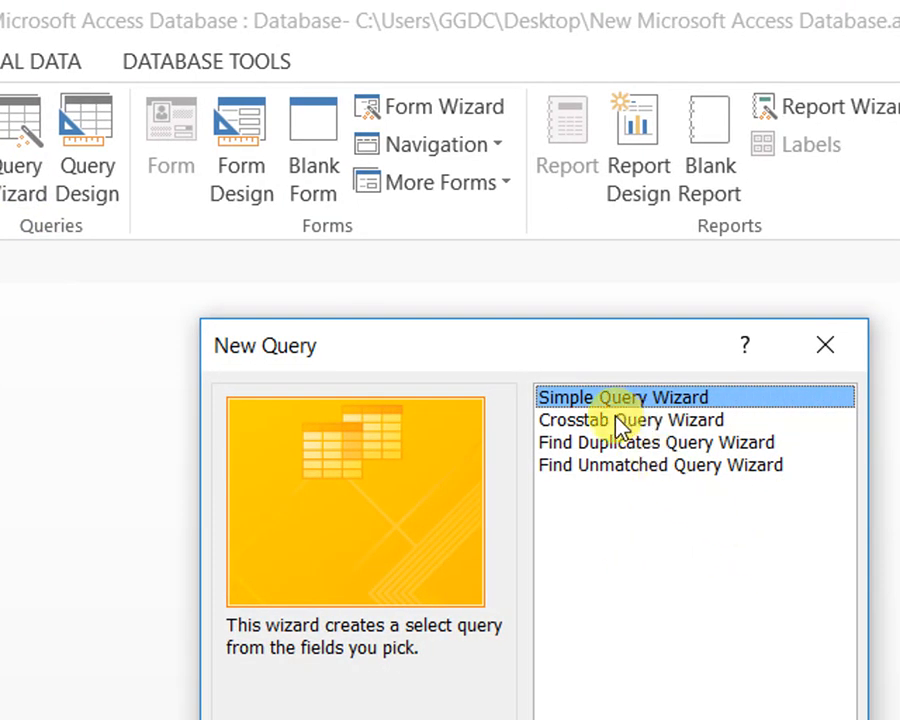
click(885, 421)
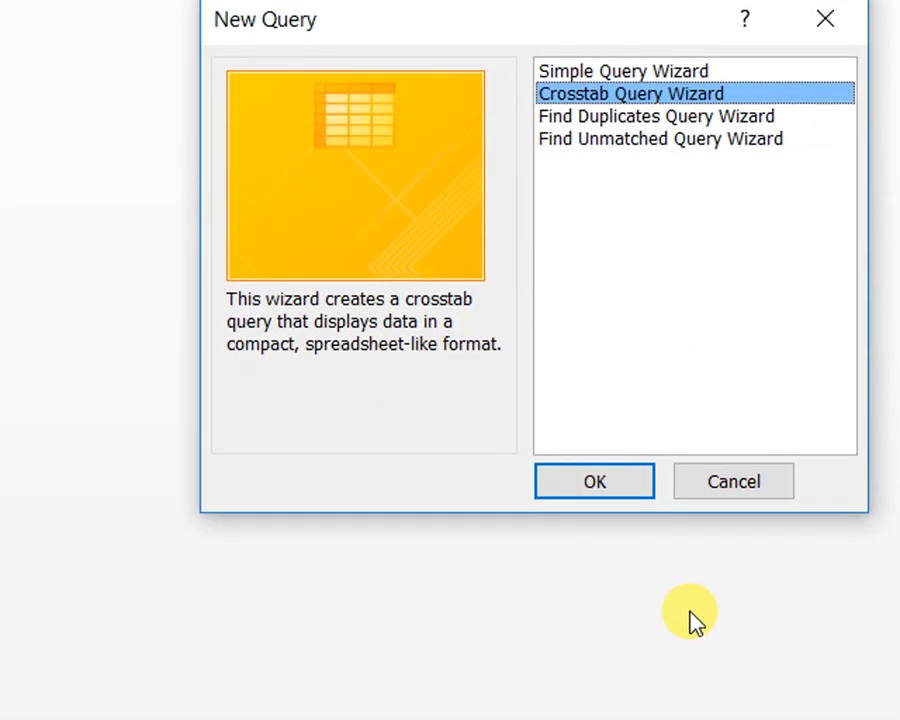
click(627, 497)
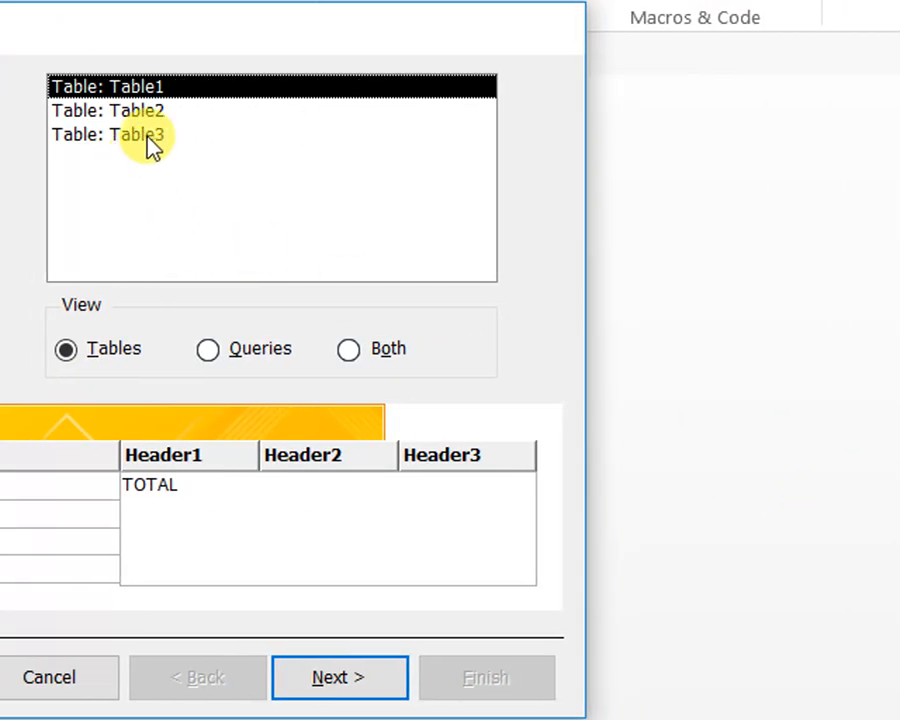
click(130, 134)
click(342, 688)
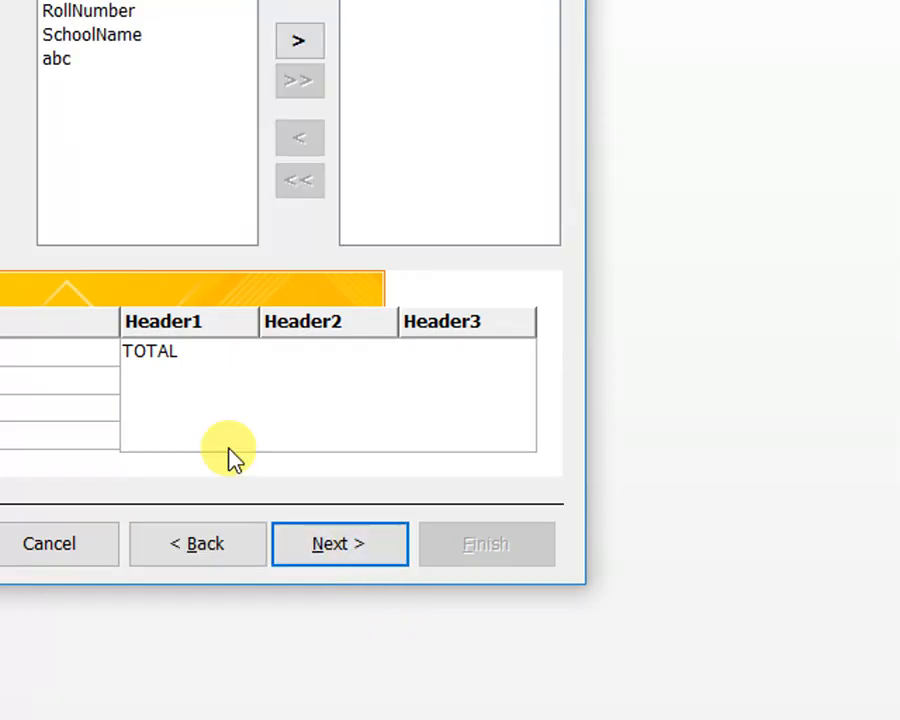
click(302, 46)
click(302, 46)
click(316, 110)
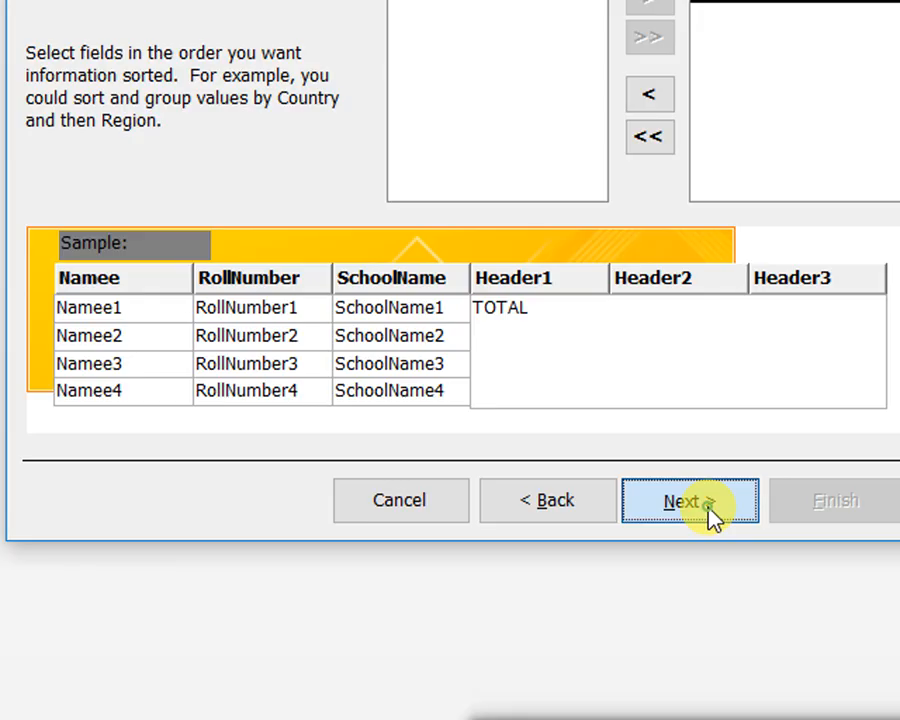
click(708, 608)
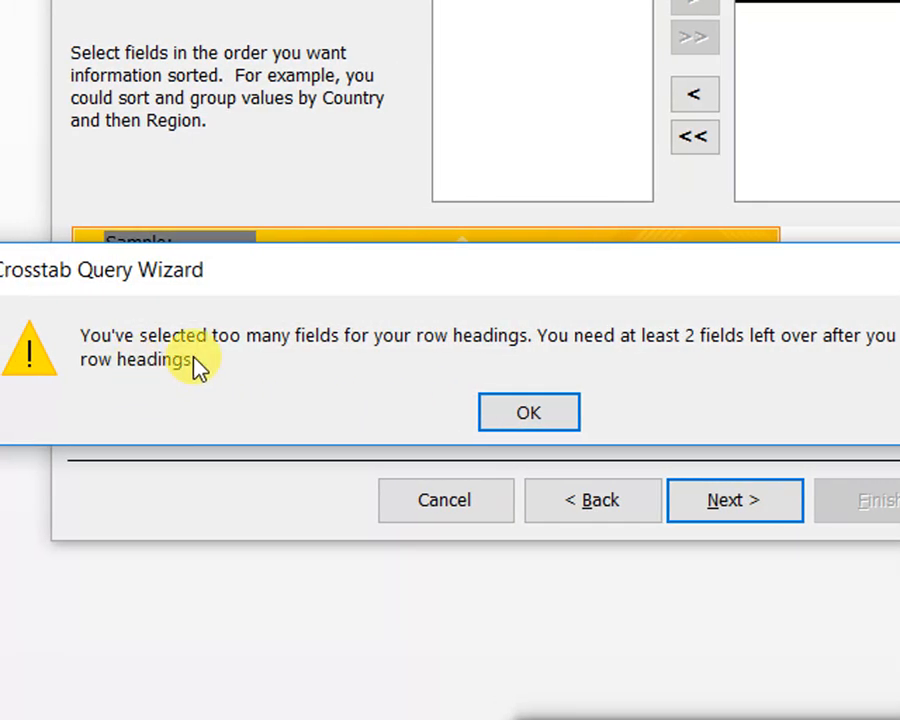
click(527, 412)
click(597, 518)
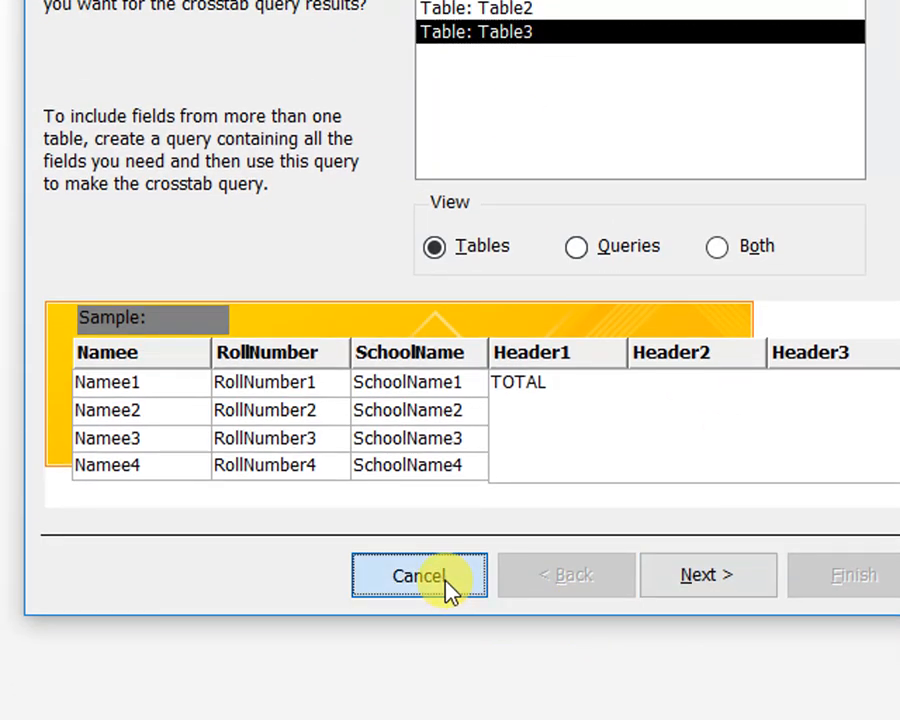
click(447, 588)
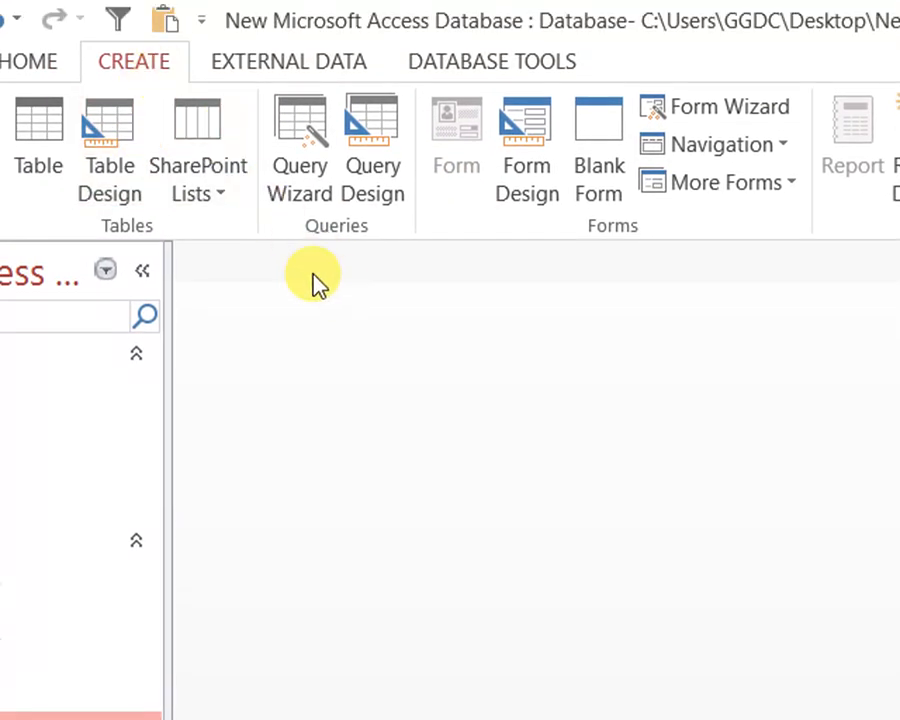
Start a crosstab query with the wizard, based on Table3 and using Namee as the only row heading
click(316, 200)
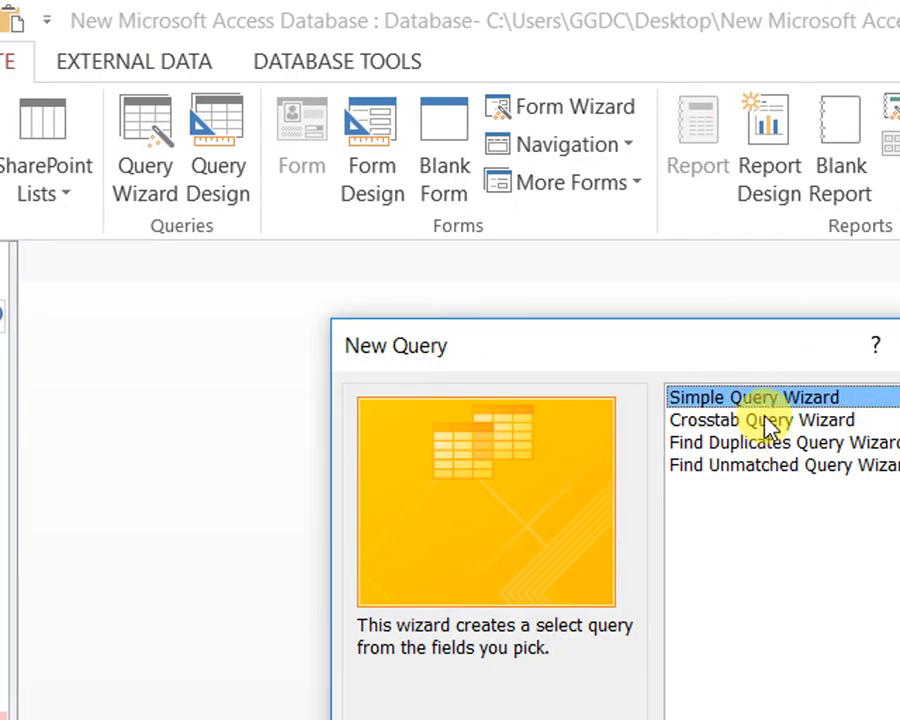
click(750, 421)
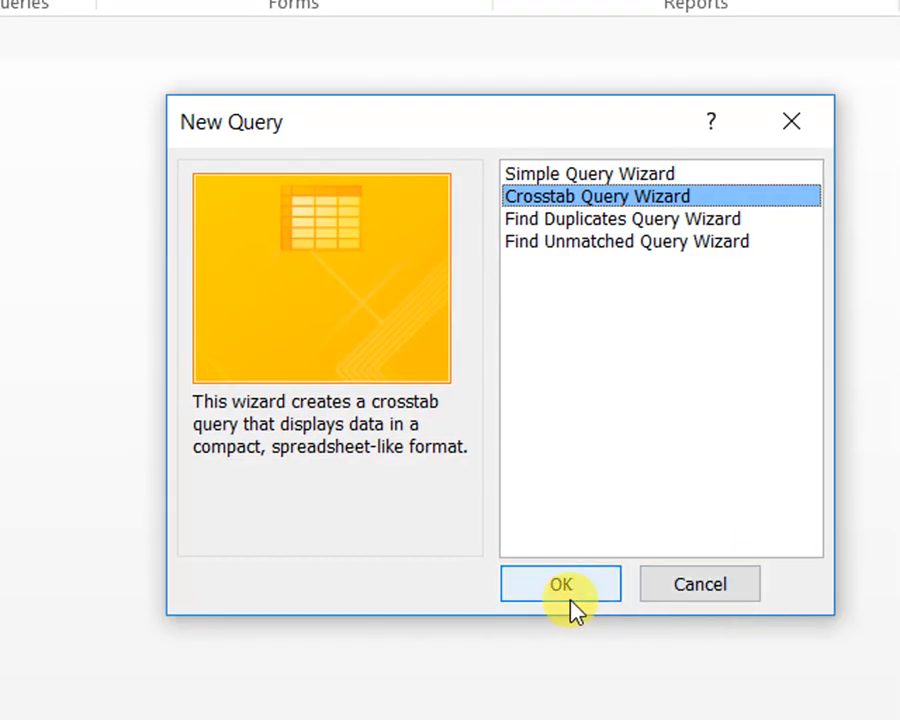
click(566, 598)
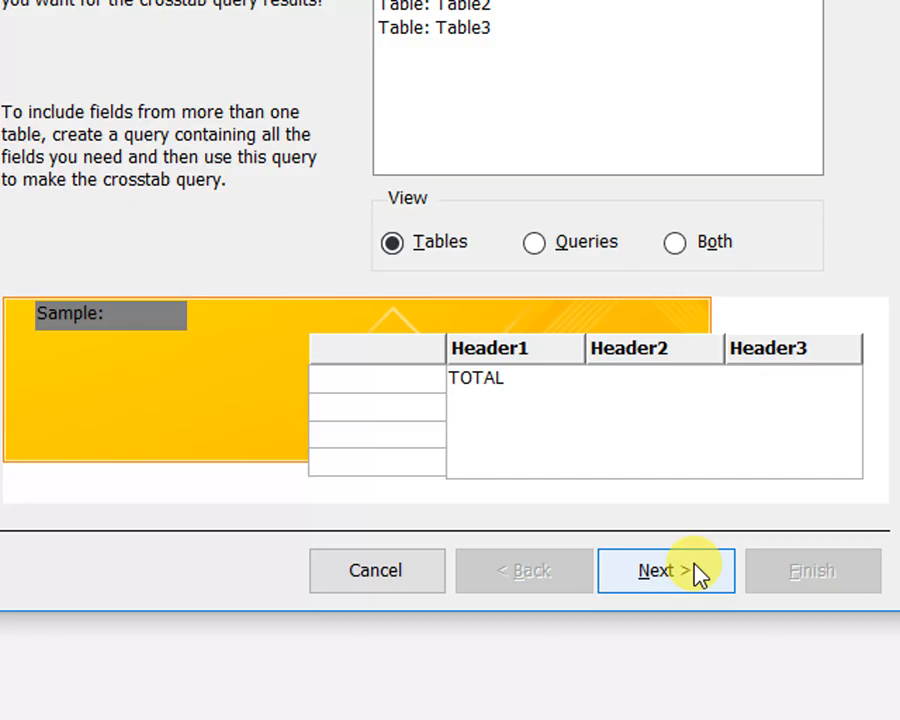
click(695, 606)
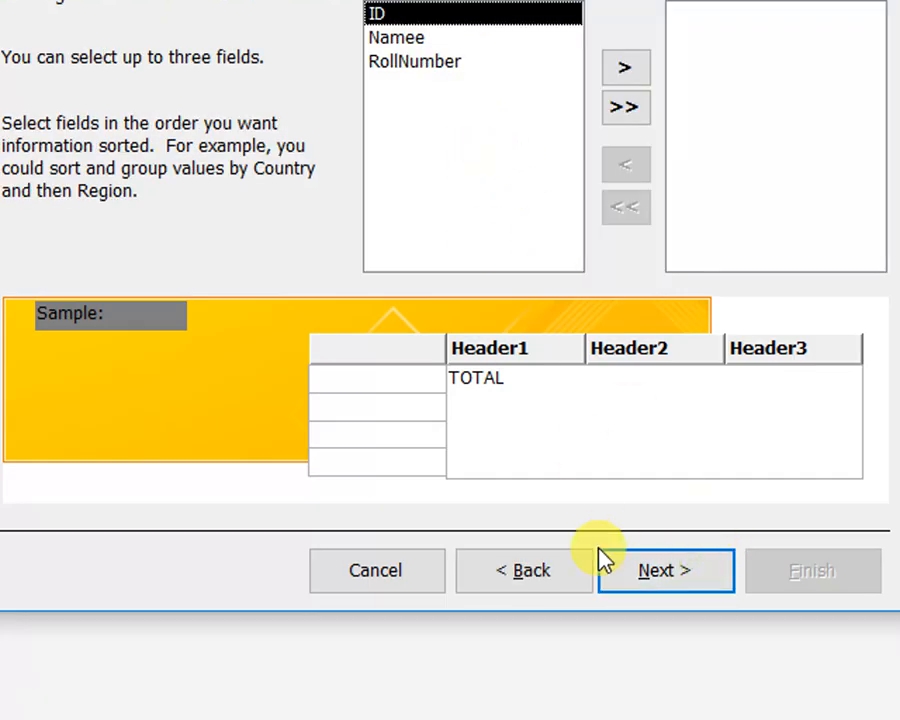
click(532, 566)
click(444, 30)
click(655, 558)
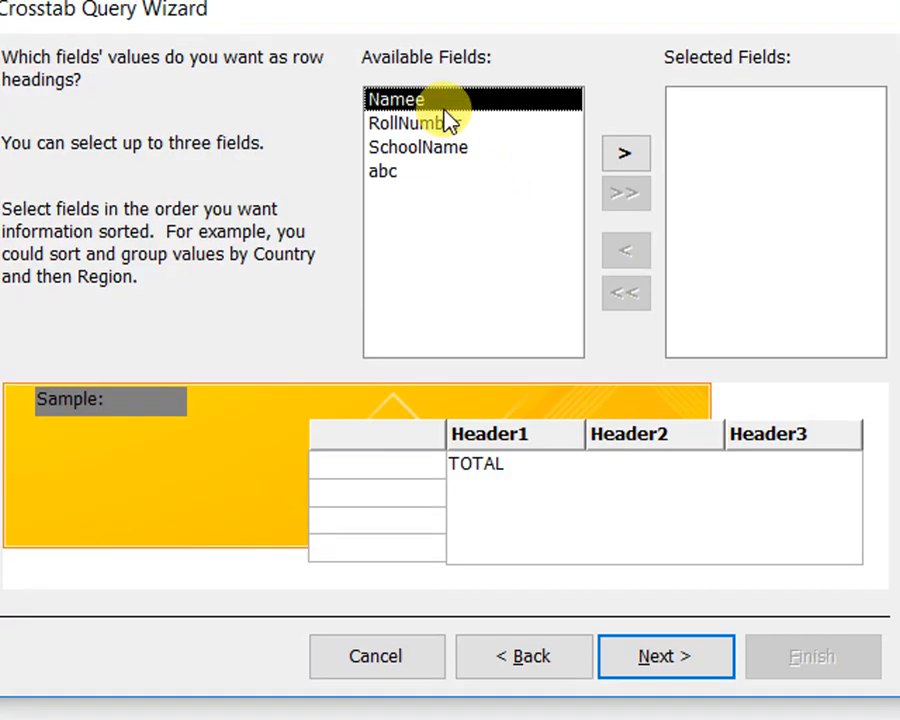
click(630, 158)
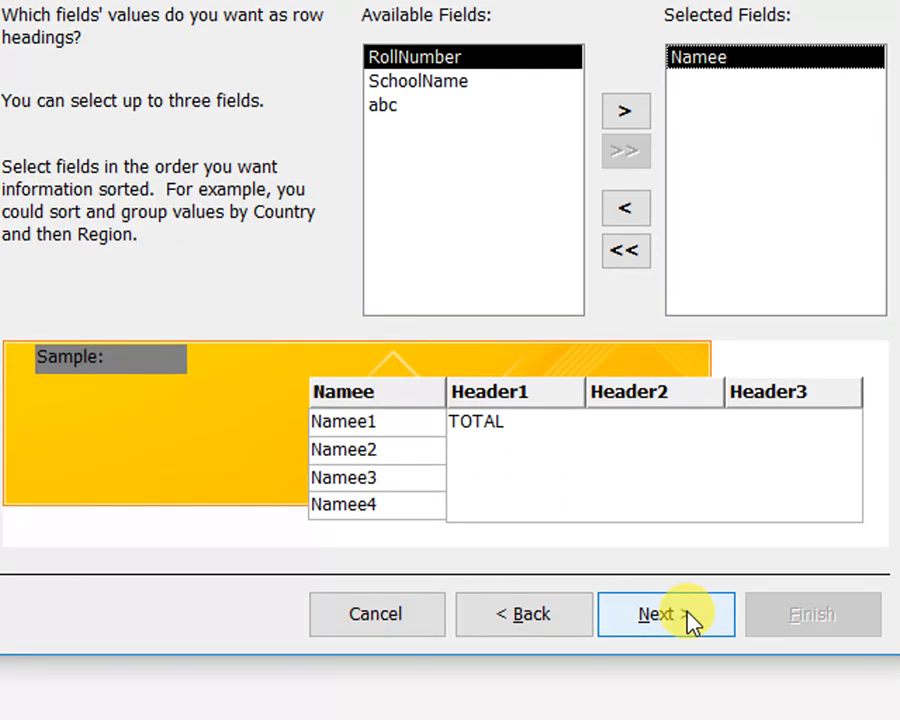
click(686, 658)
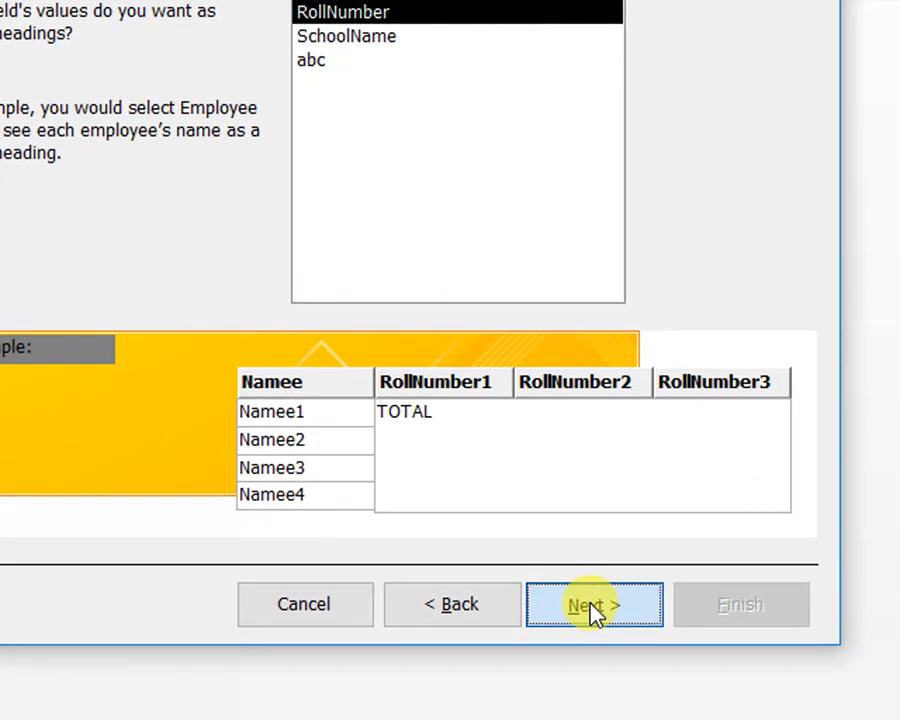
Complete the crosstab query with RollNumber as column headings and a count of SchoolName, accepting the name Table3_Crosstab and viewing the query
click(588, 704)
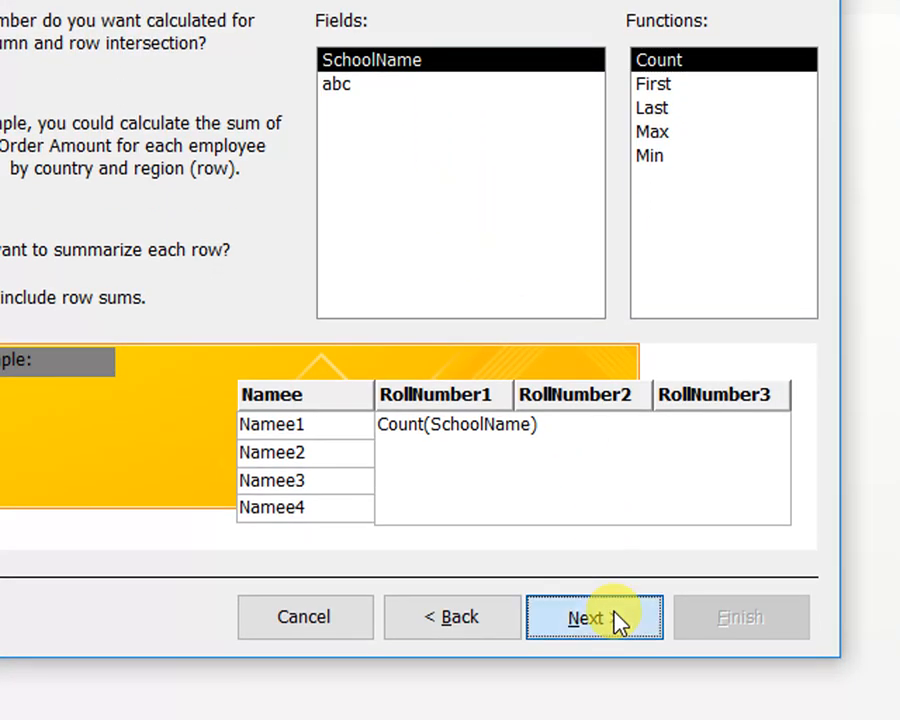
click(608, 604)
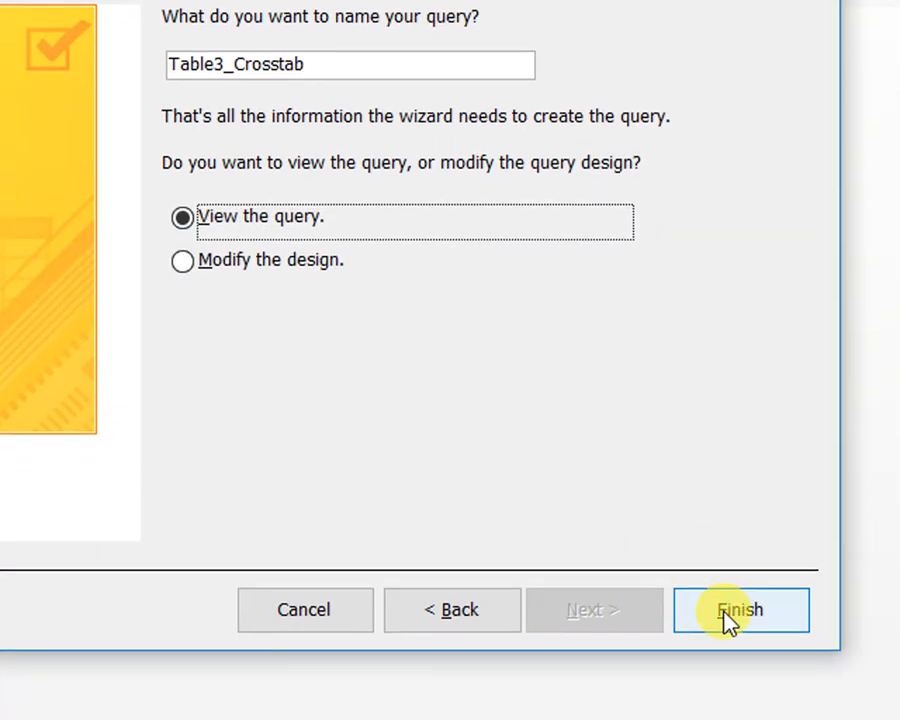
click(725, 665)
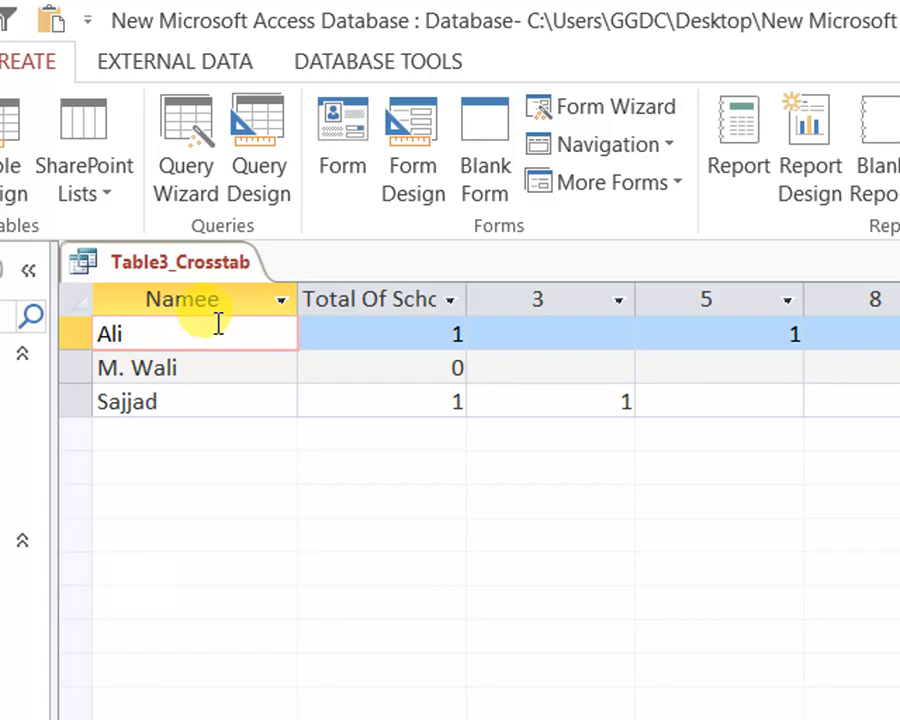
Widen the Total Of SchoolName column in the crosstab datasheet so that more of its heading fits
click(452, 299)
click(265, 492)
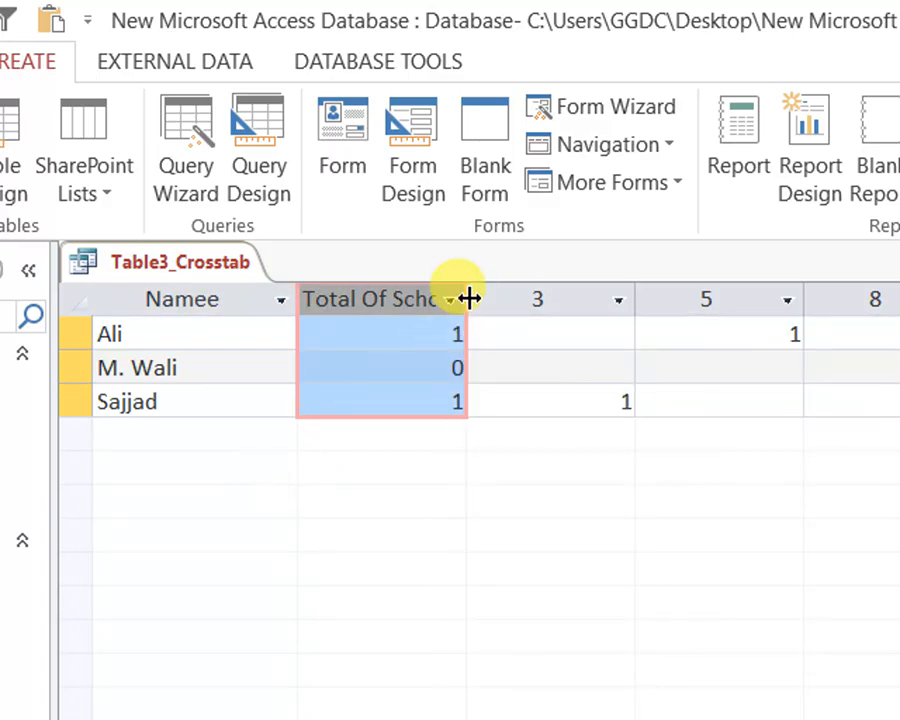
drag(469, 299, 513, 299)
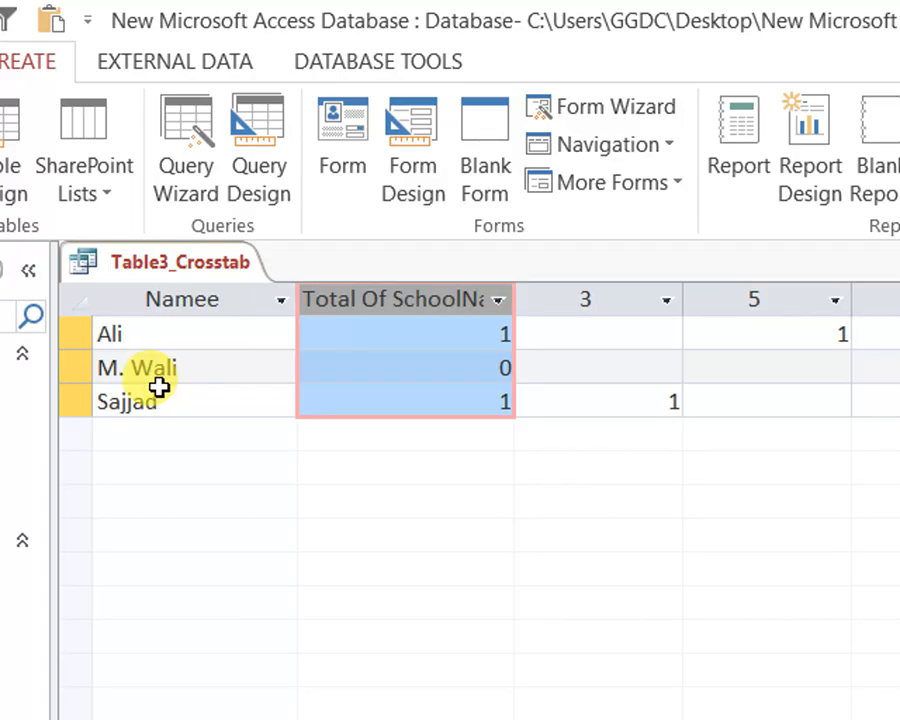
Examine each Namee row's SchoolName total and how the counts are spread across the RollNumber columns 3, 5 and 8
double_click(152, 334)
click(484, 334)
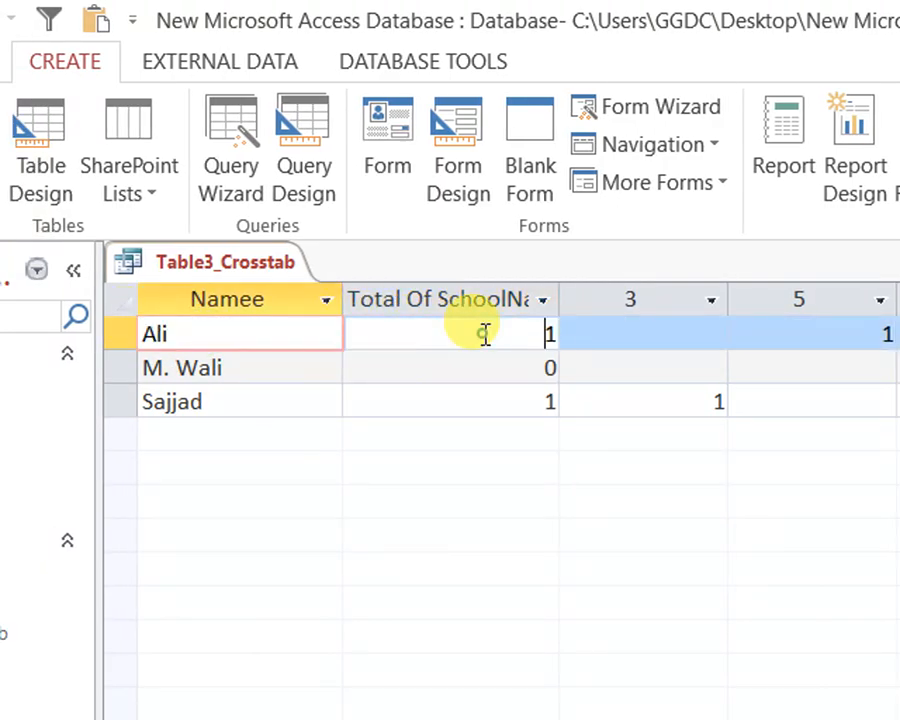
double_click(275, 364)
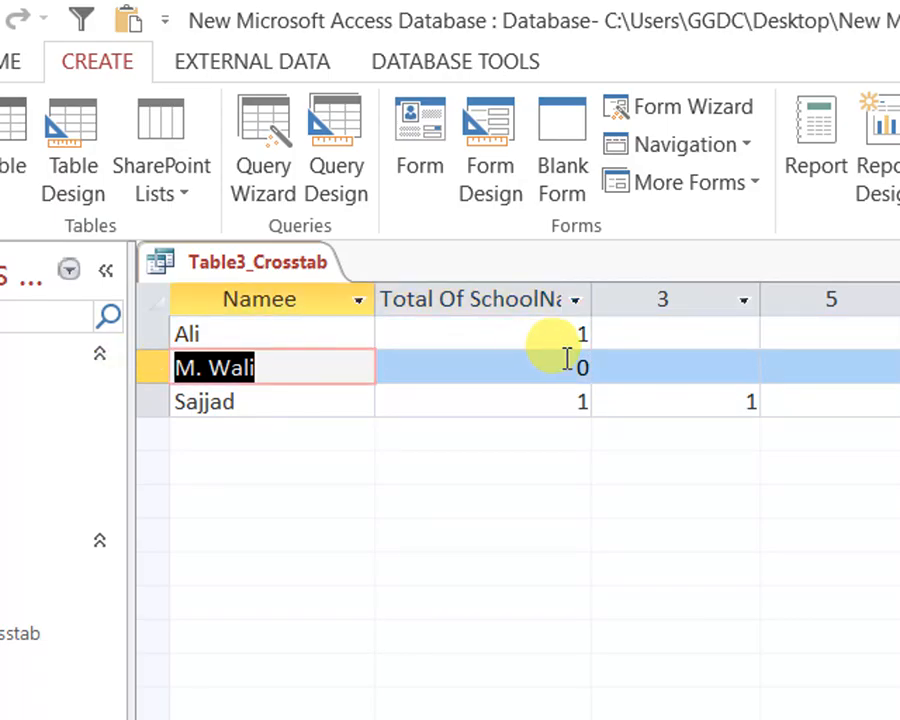
double_click(240, 400)
click(492, 392)
drag(578, 399, 683, 402)
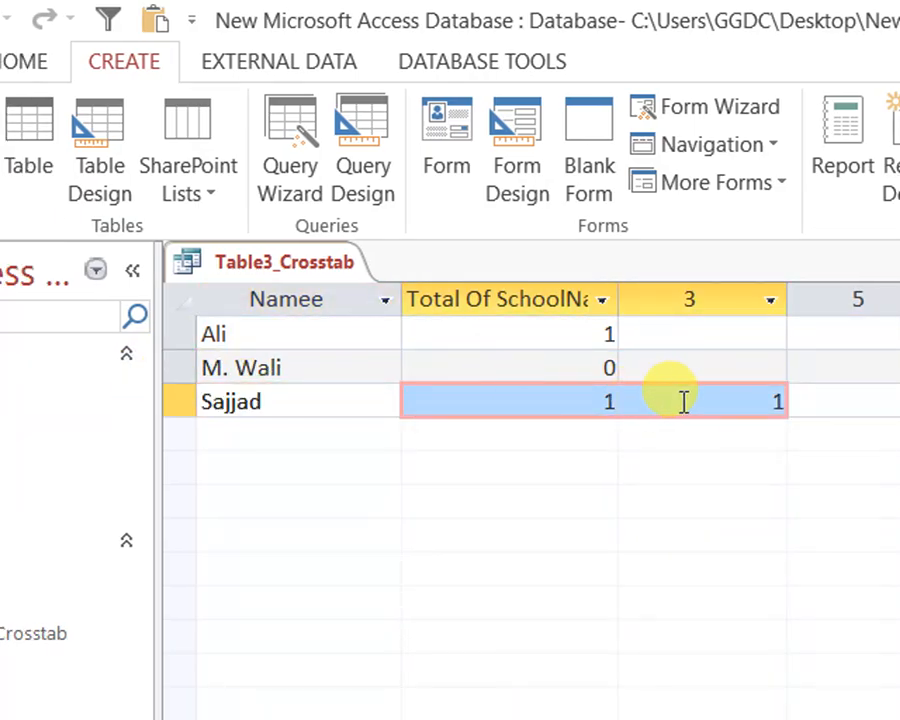
click(700, 300)
click(763, 299)
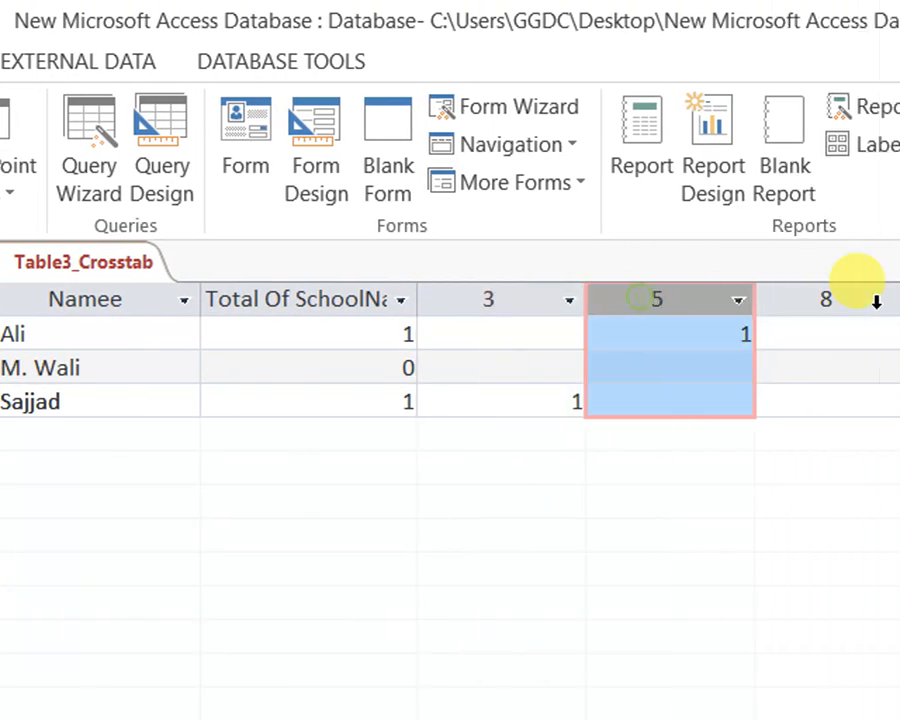
click(872, 300)
click(658, 299)
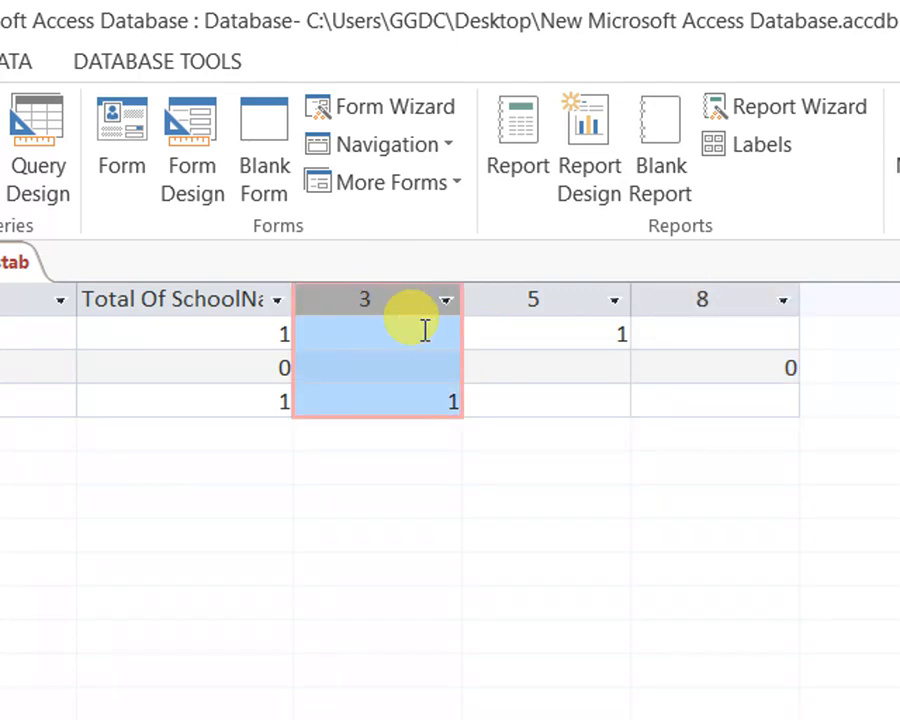
click(583, 298)
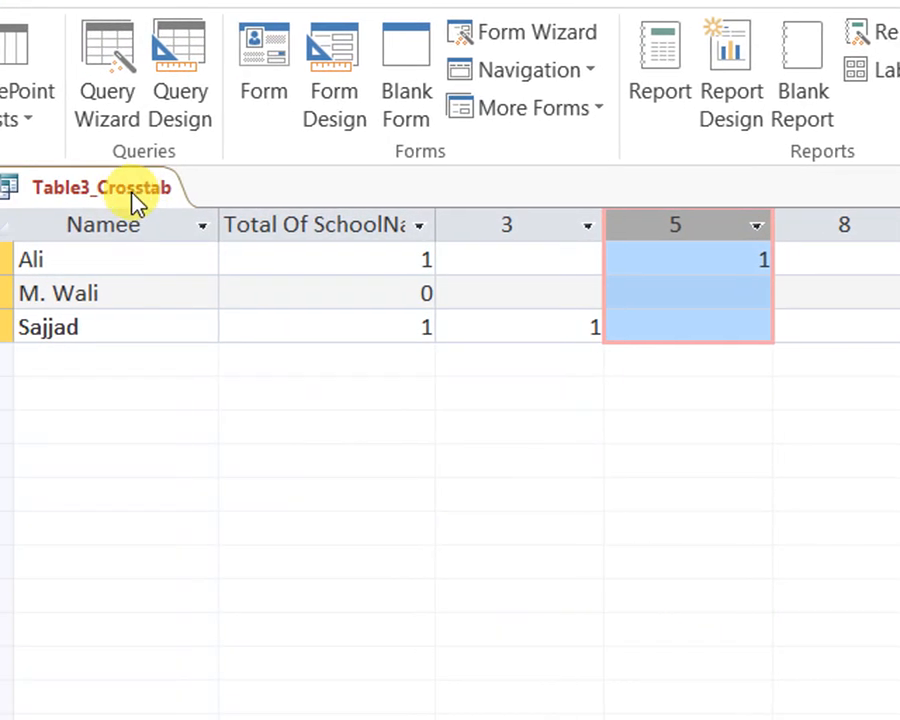
Save the Table3_Crosstab query and close it
right_click(343, 246)
right_click(167, 201)
right_click(157, 203)
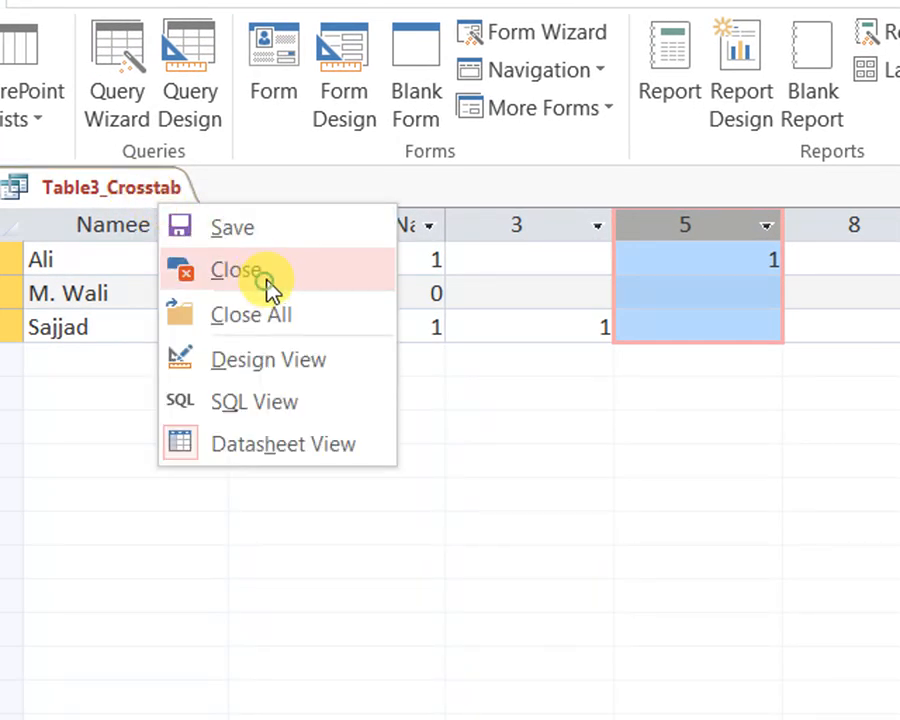
click(270, 225)
right_click(137, 189)
click(172, 208)
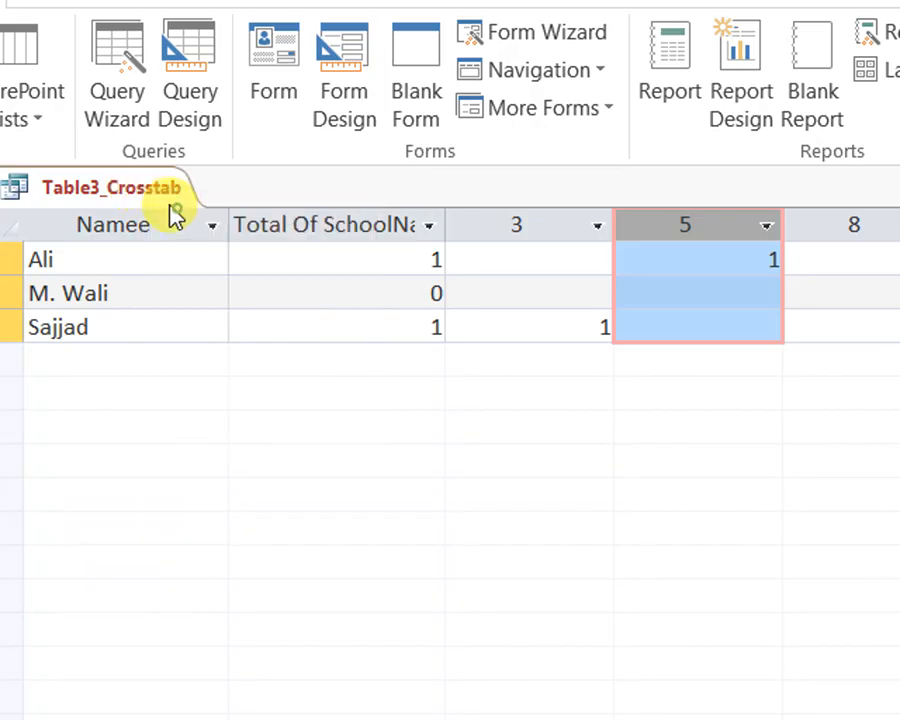
right_click(170, 206)
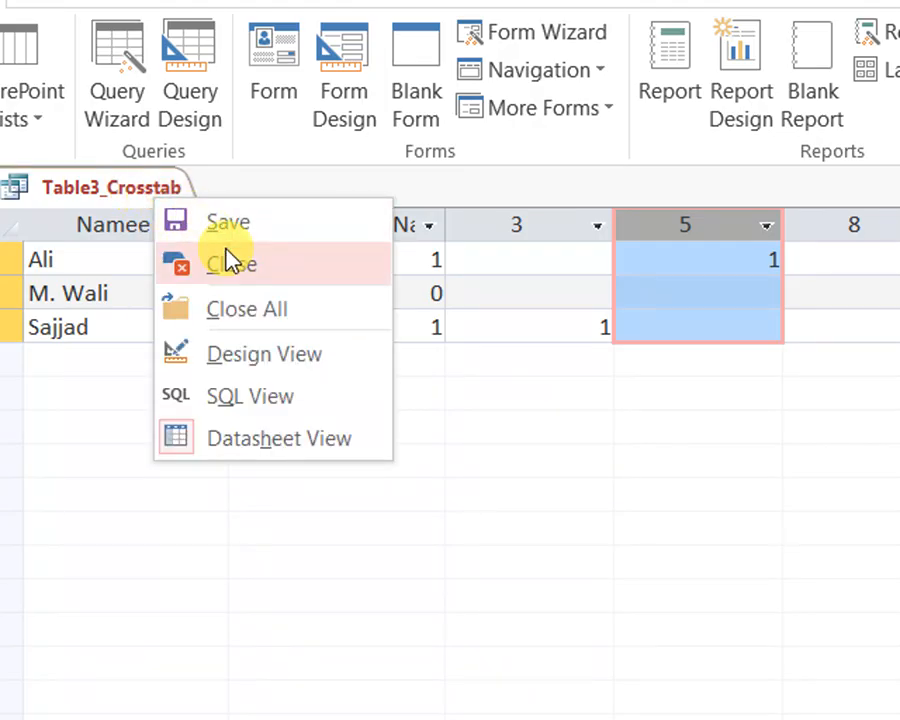
click(226, 258)
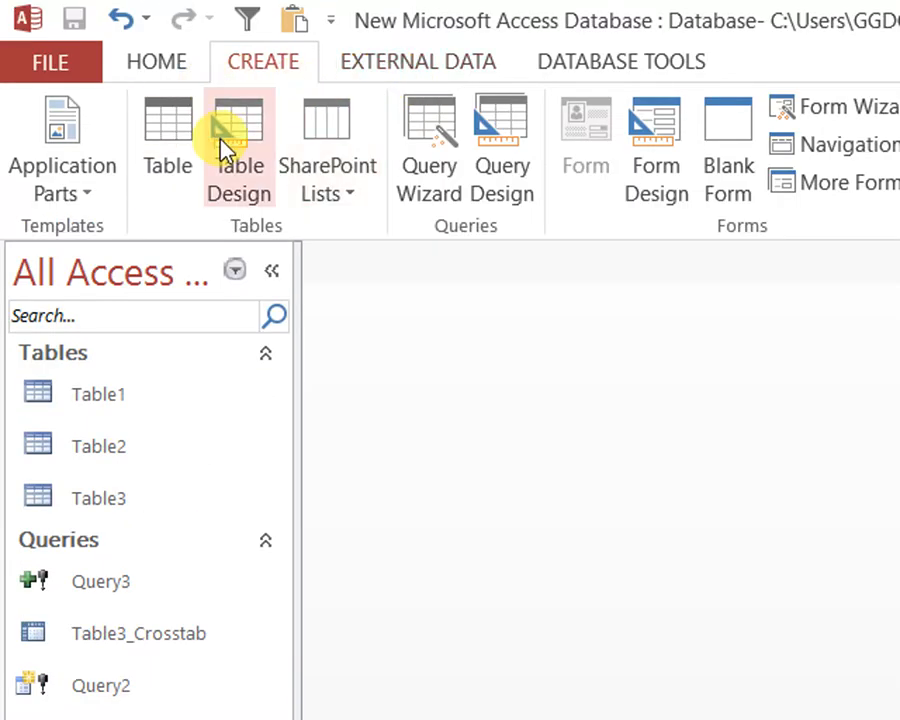
Create a new query in design view with Table3 as its source and set its type to Delete
click(507, 135)
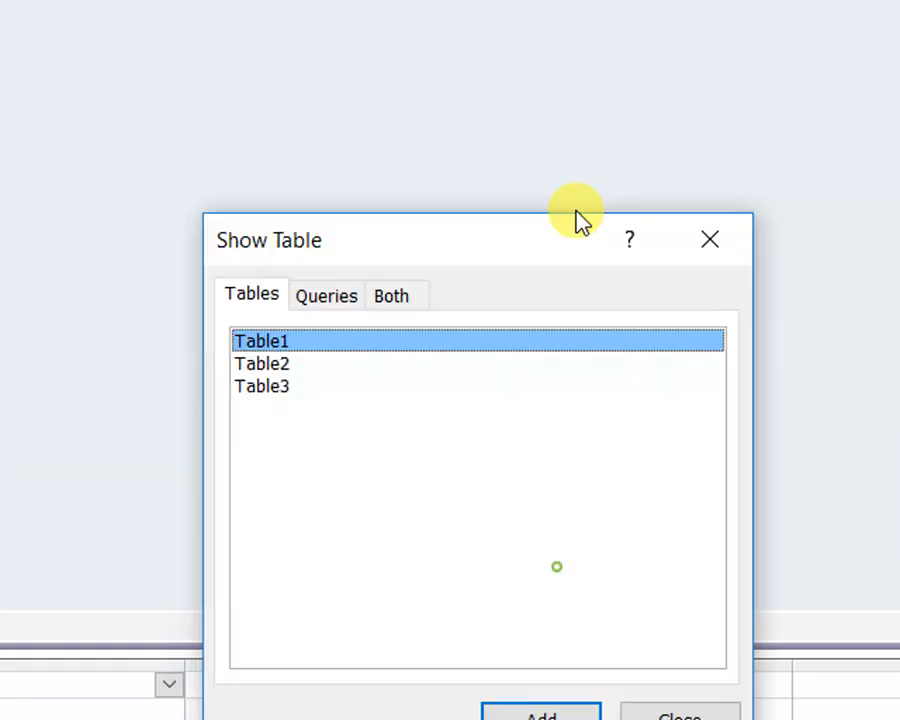
click(276, 387)
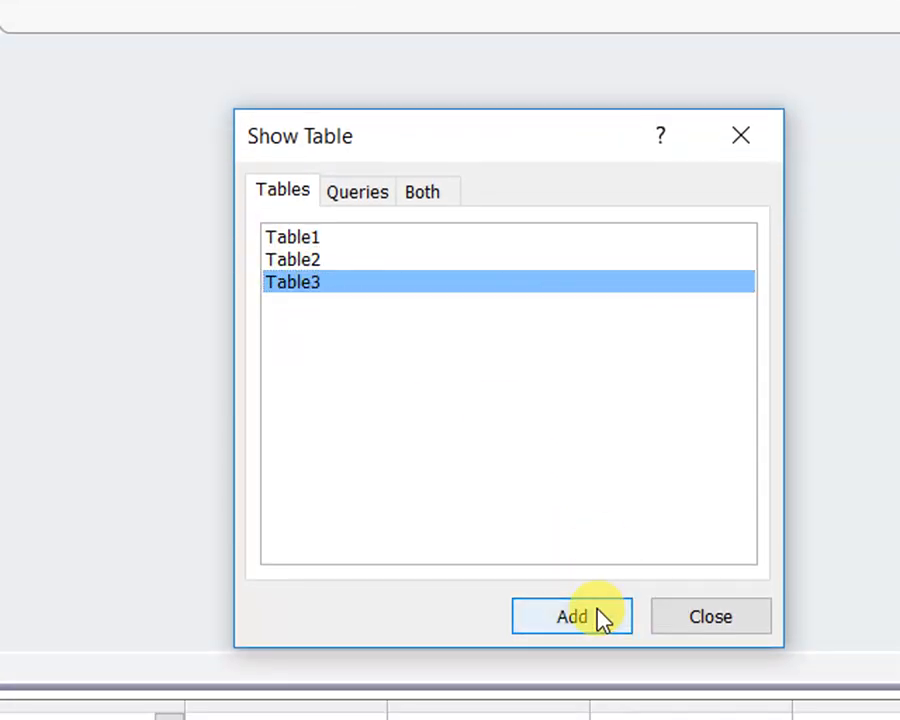
click(600, 617)
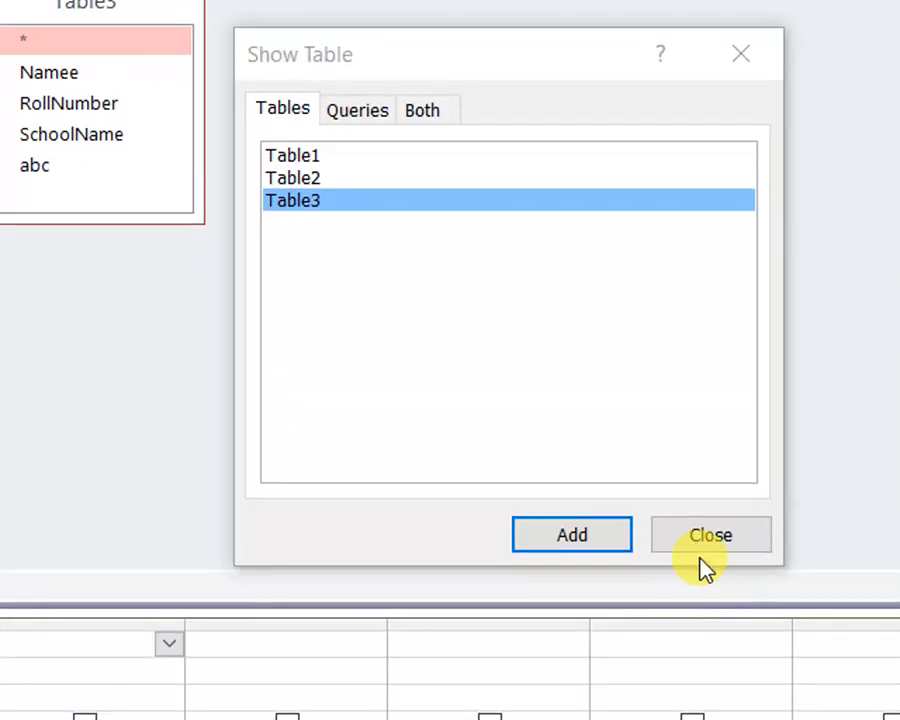
click(700, 622)
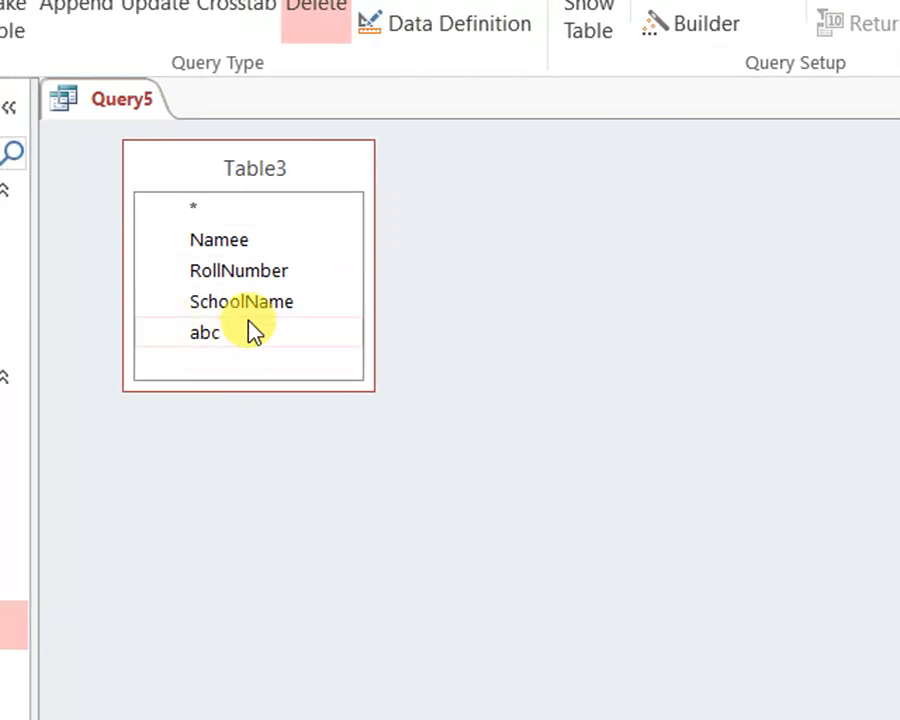
Add the Namee, RollNumber, SchoolName and abc fields to the delete query's grid and save the query as Query5
click(212, 245)
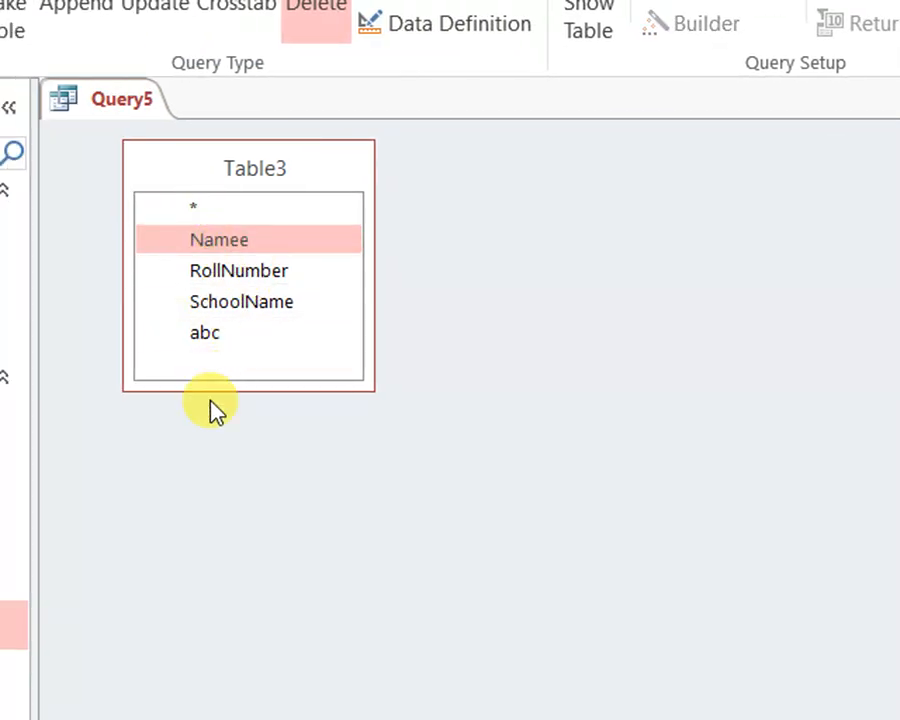
shift+click(210, 336)
drag(237, 240, 245, 719)
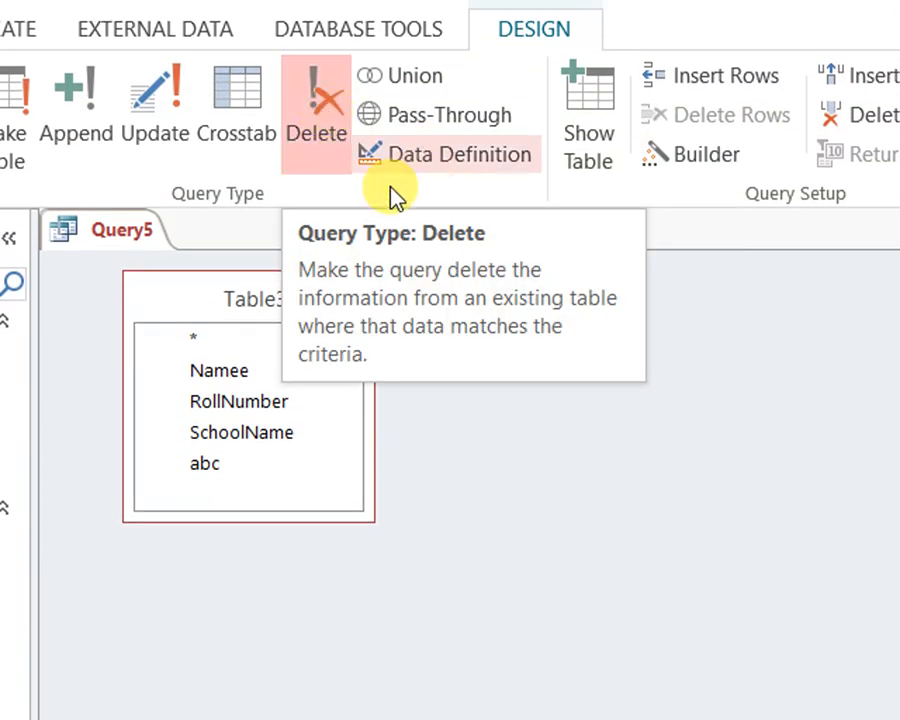
right_click(112, 228)
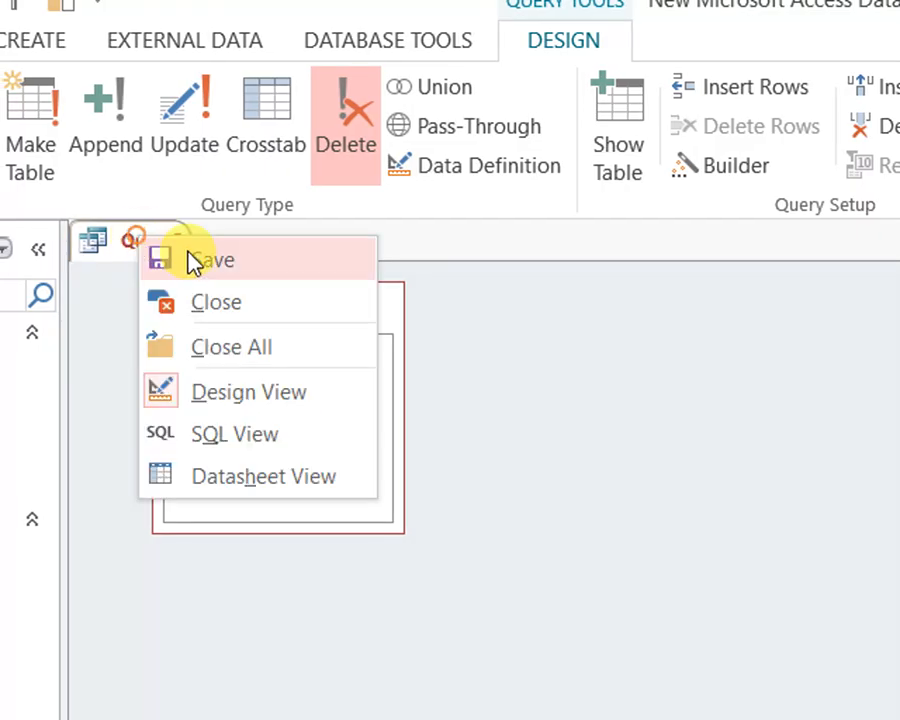
click(193, 262)
click(636, 524)
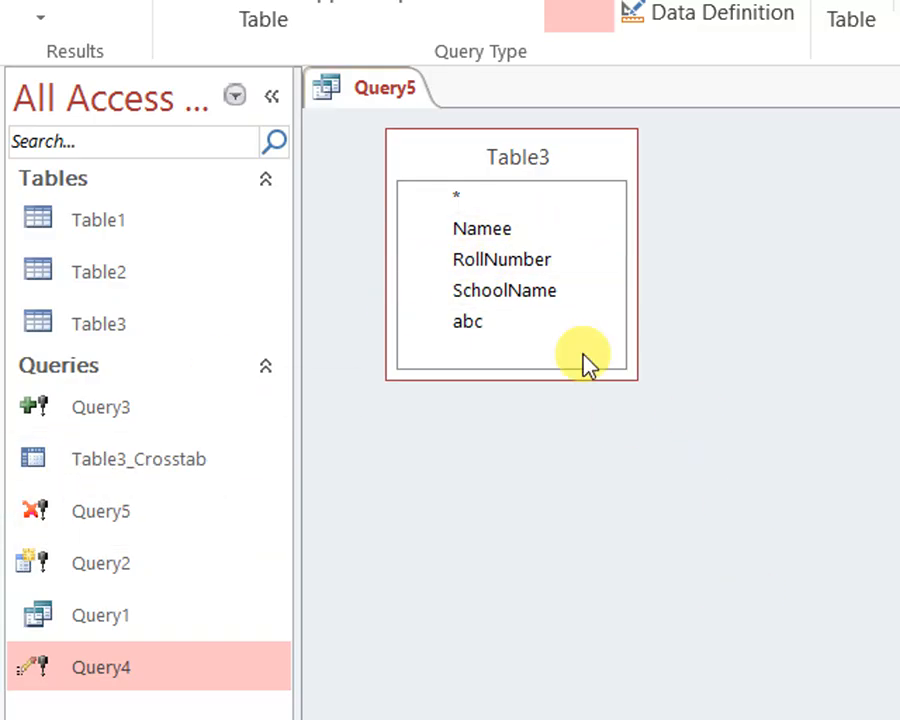
Preview Query5 without criteria and with the first record's name as the Namee criterion, and remove the criterion
click(45, 0)
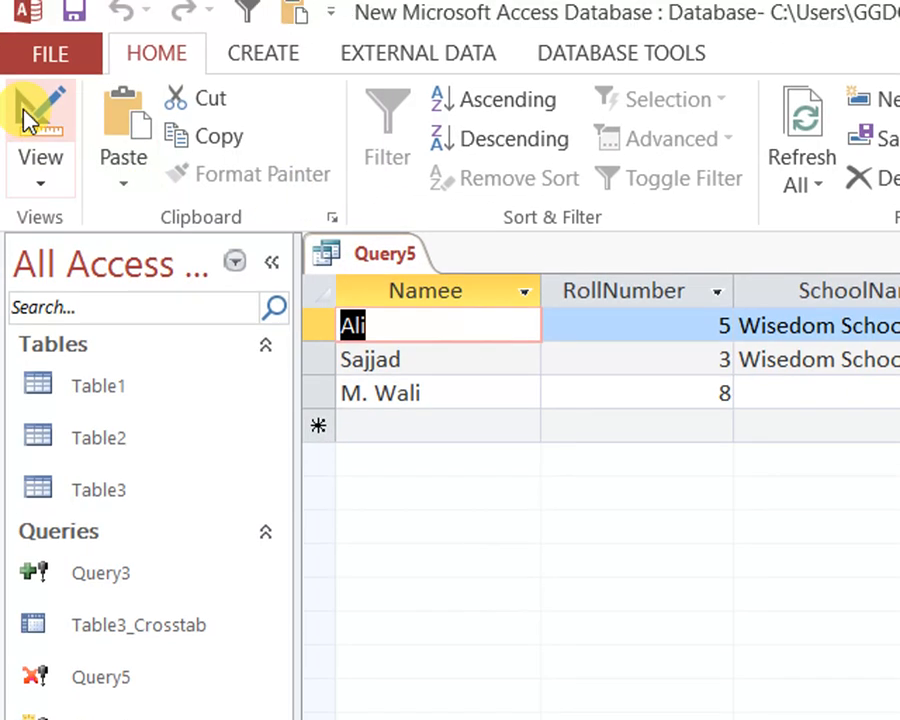
click(26, 110)
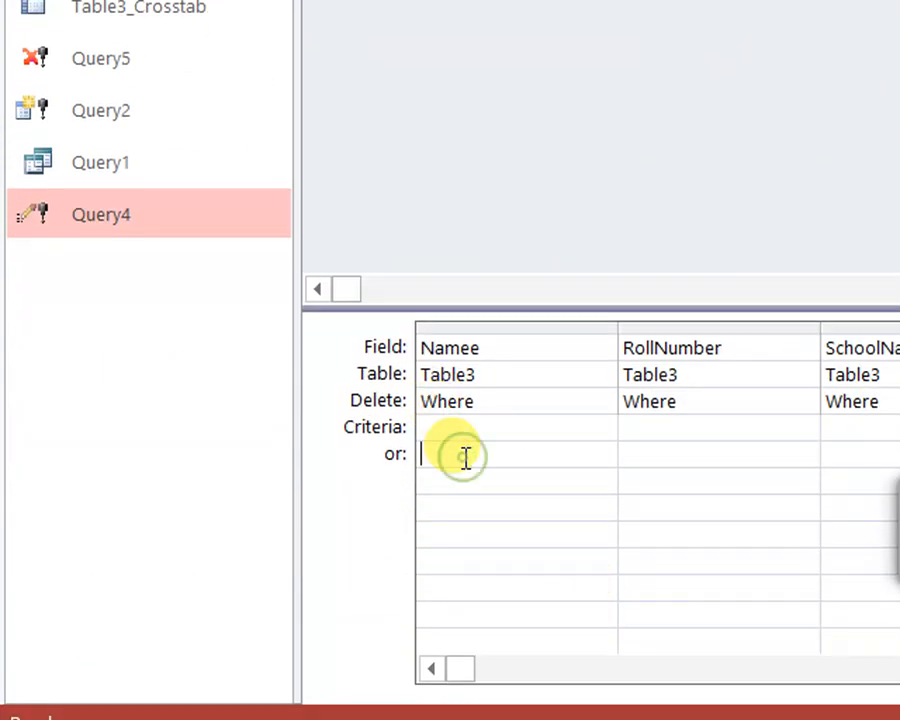
click(558, 603)
click(42, 45)
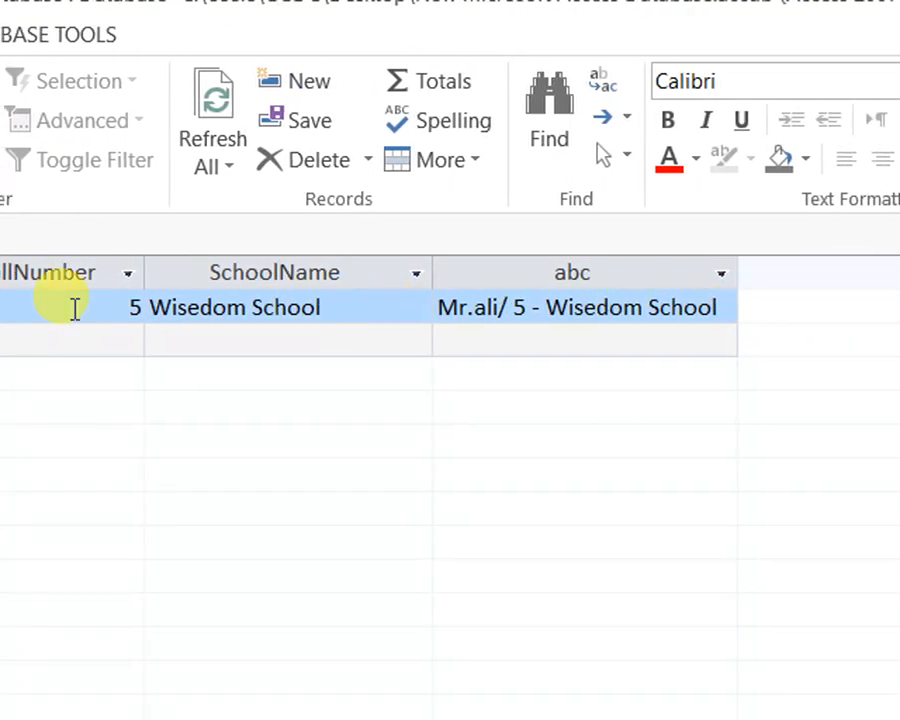
click(44, 88)
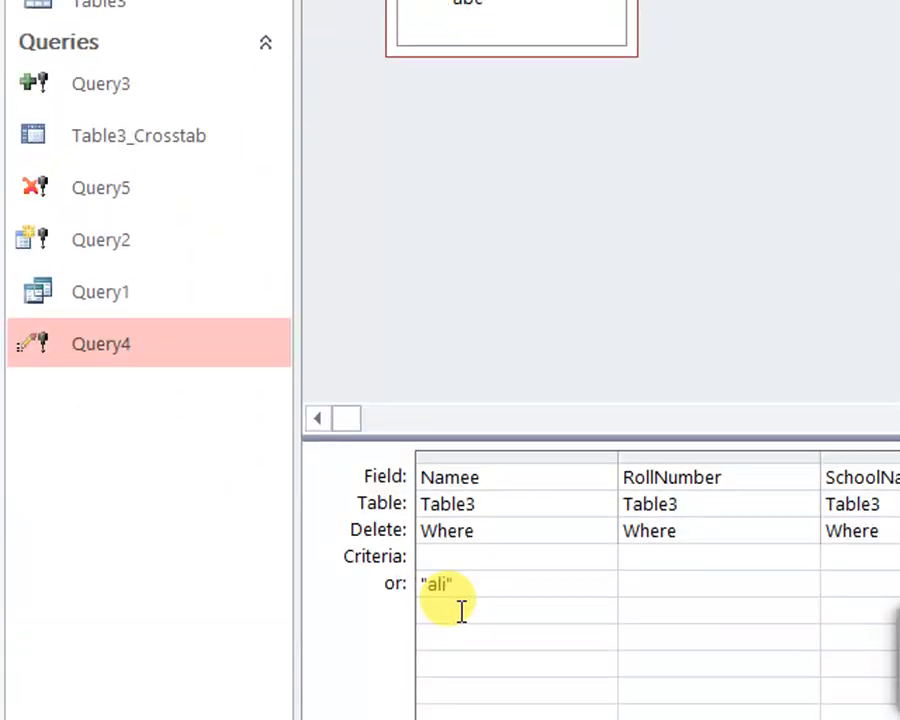
drag(476, 578, 306, 584)
key(Delete)
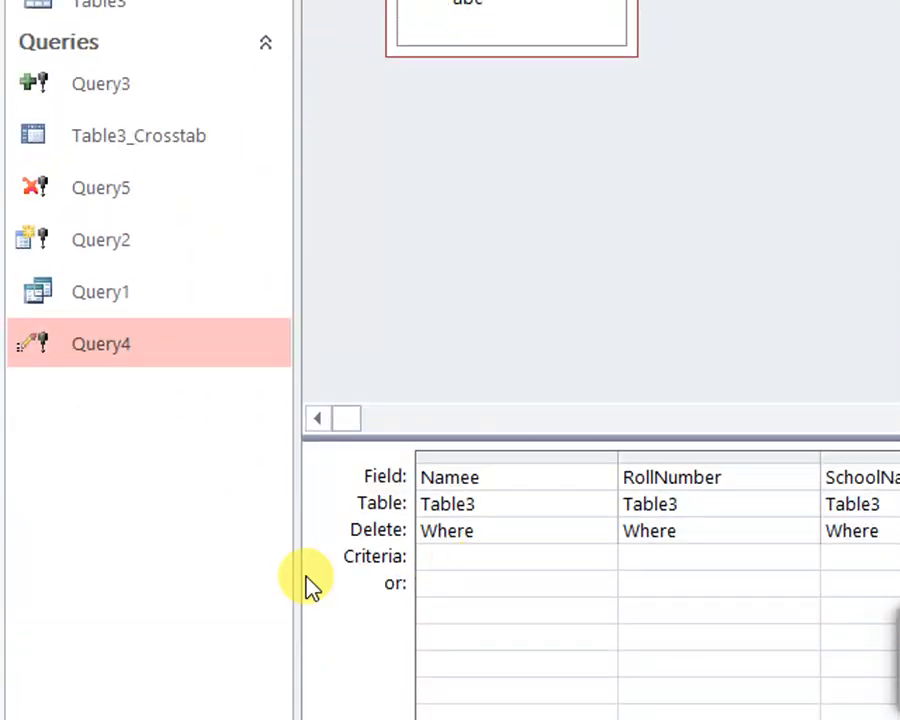
Preview Query5 with a RollNumber criterion selecting the record with roll number 8, and clear the criterion in design view
click(650, 634)
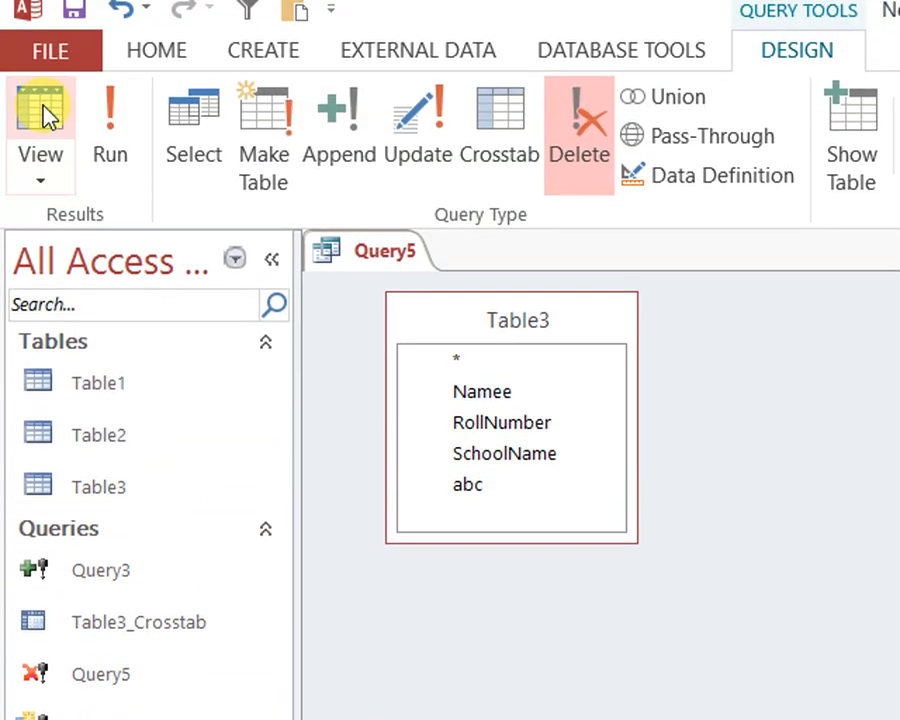
click(36, 108)
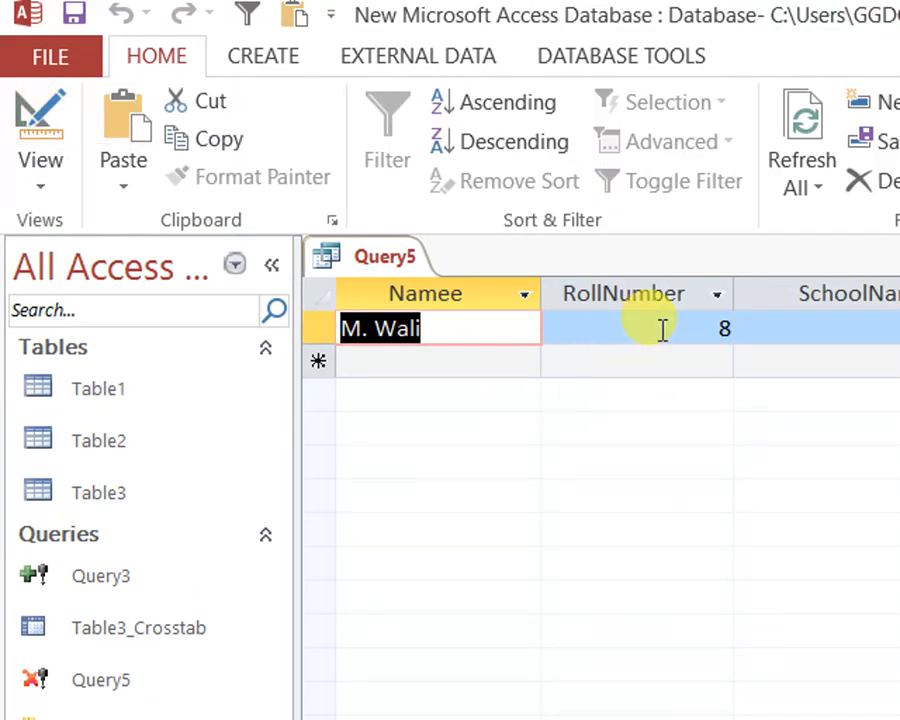
key(Tab)
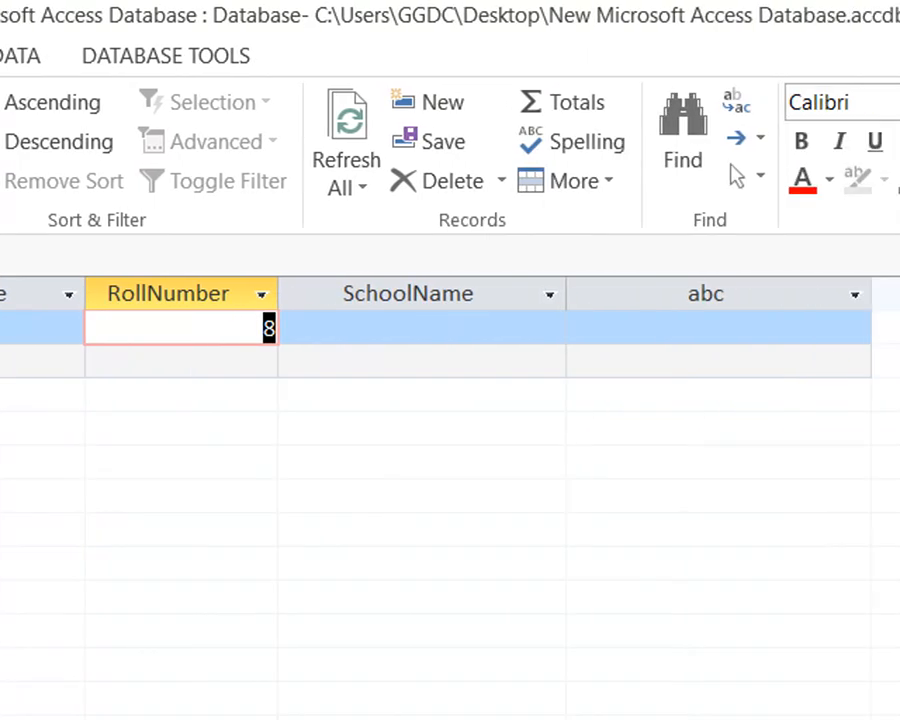
click(36, 152)
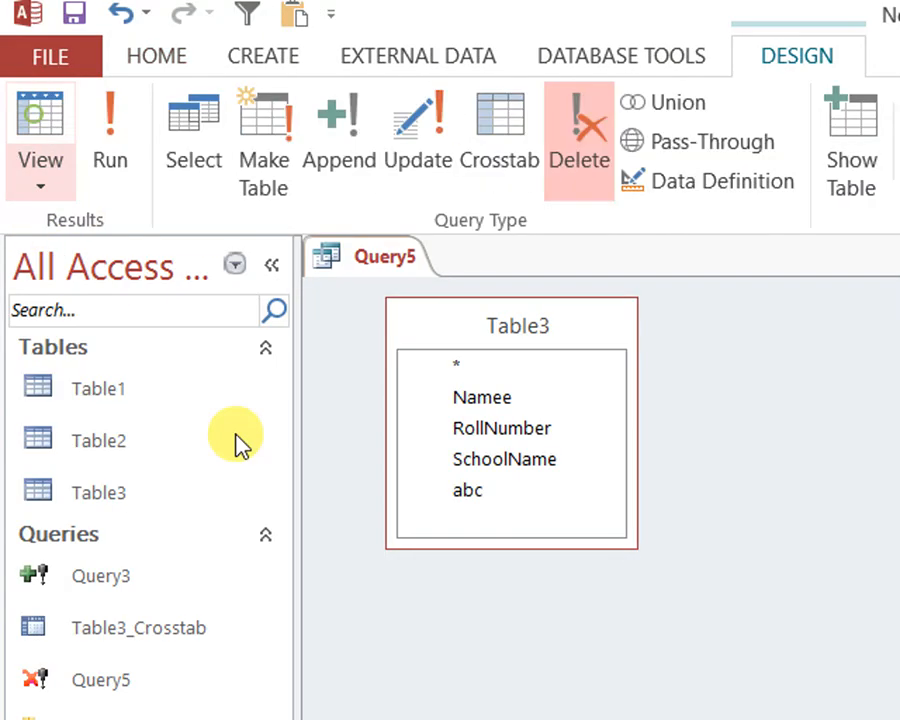
drag(702, 609, 501, 597)
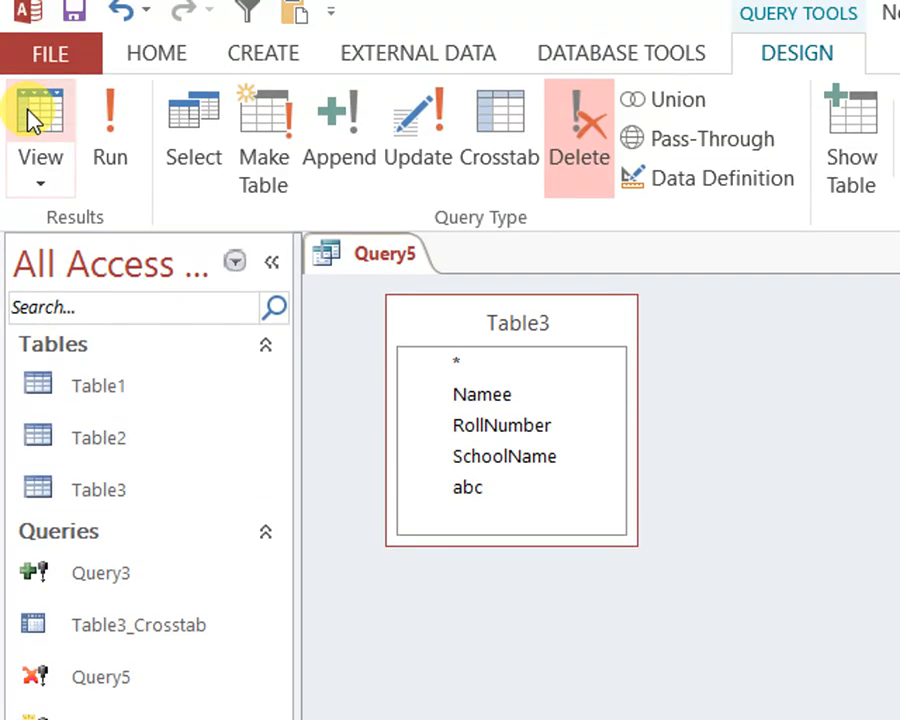
Preview the records Query5 selects without any criterion and save the query
click(26, 100)
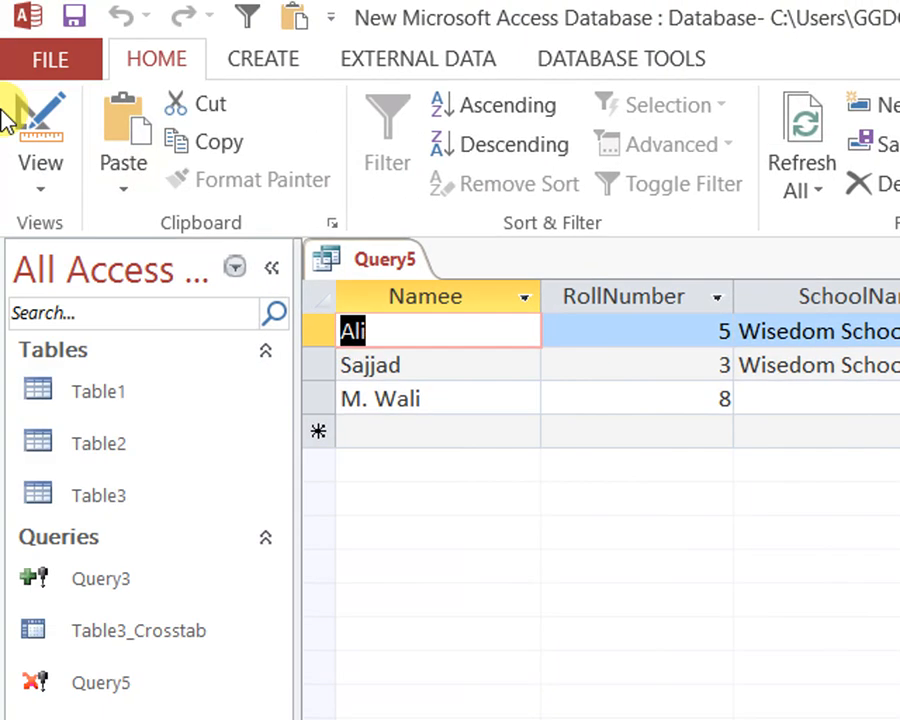
right_click(409, 262)
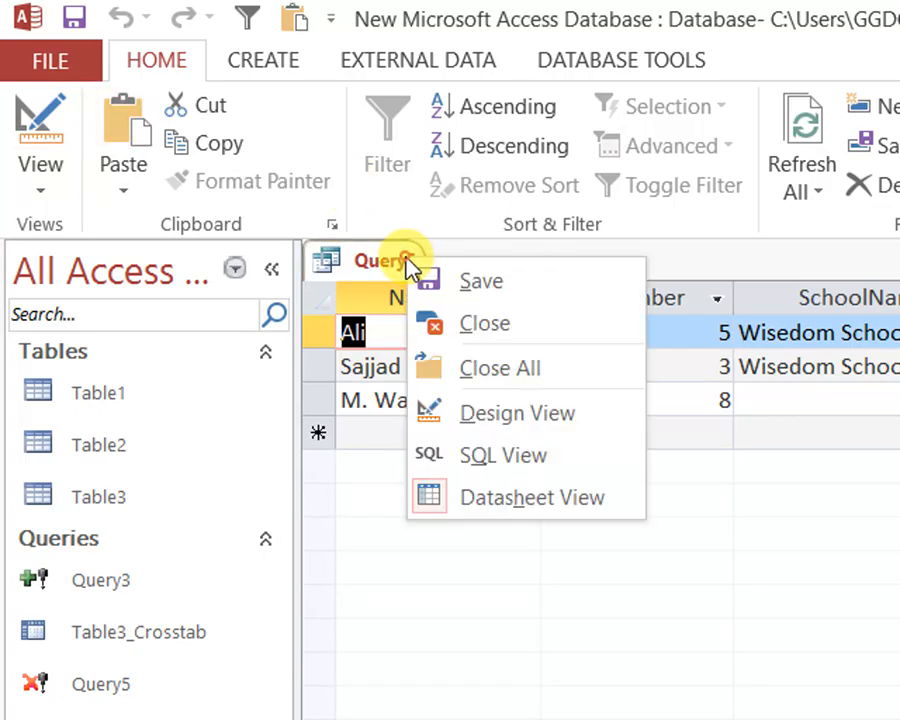
click(457, 285)
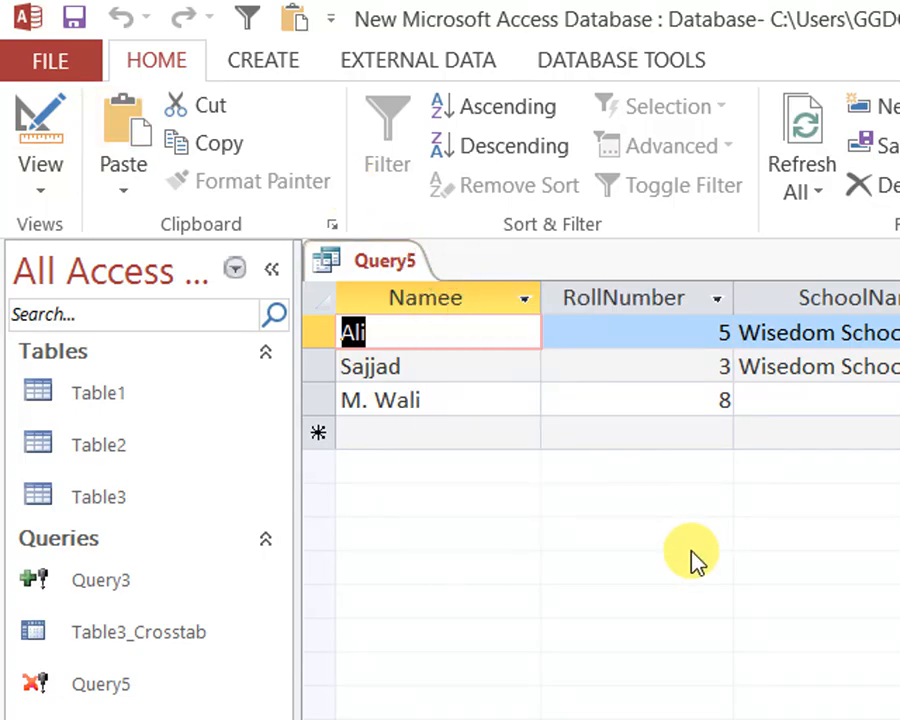
Close the Query5 delete query
right_click(325, 262)
click(452, 336)
key(ctrl+w)
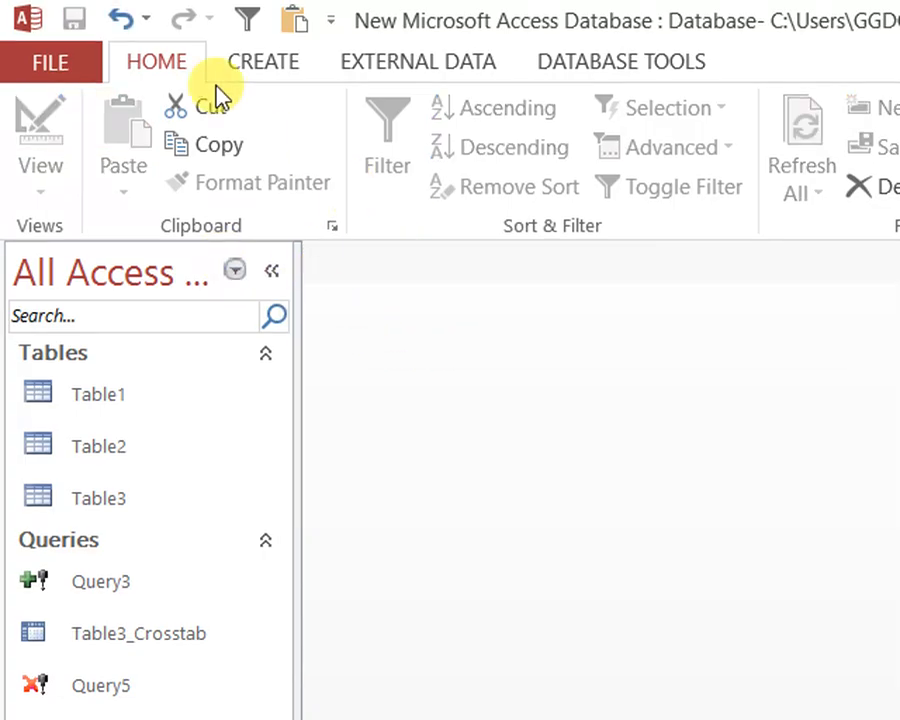
click(281, 70)
click(523, 165)
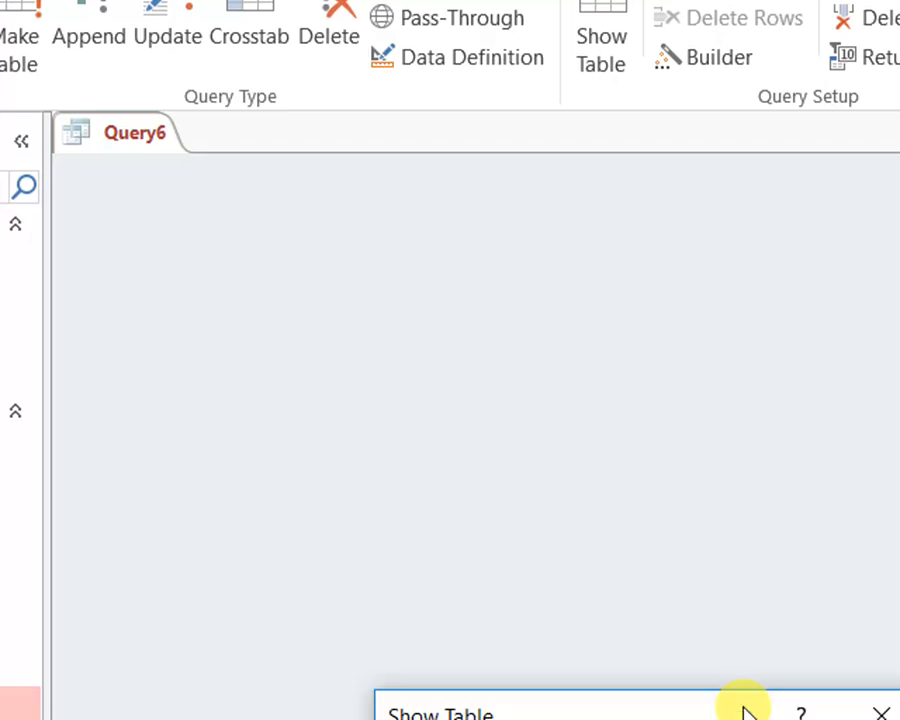
drag(717, 609, 662, 200)
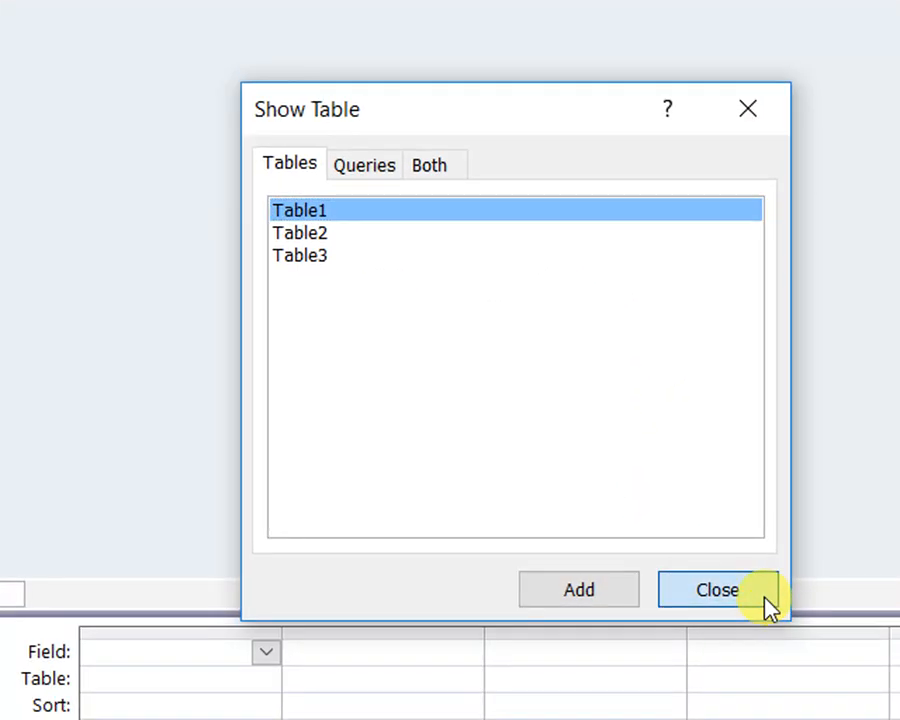
click(752, 110)
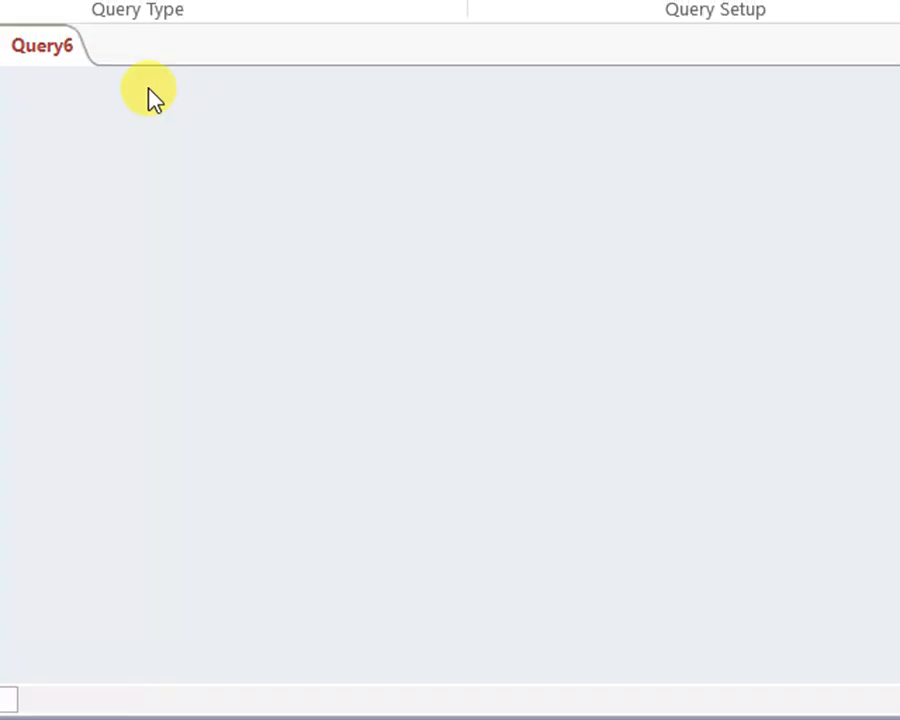
right_click(65, 50)
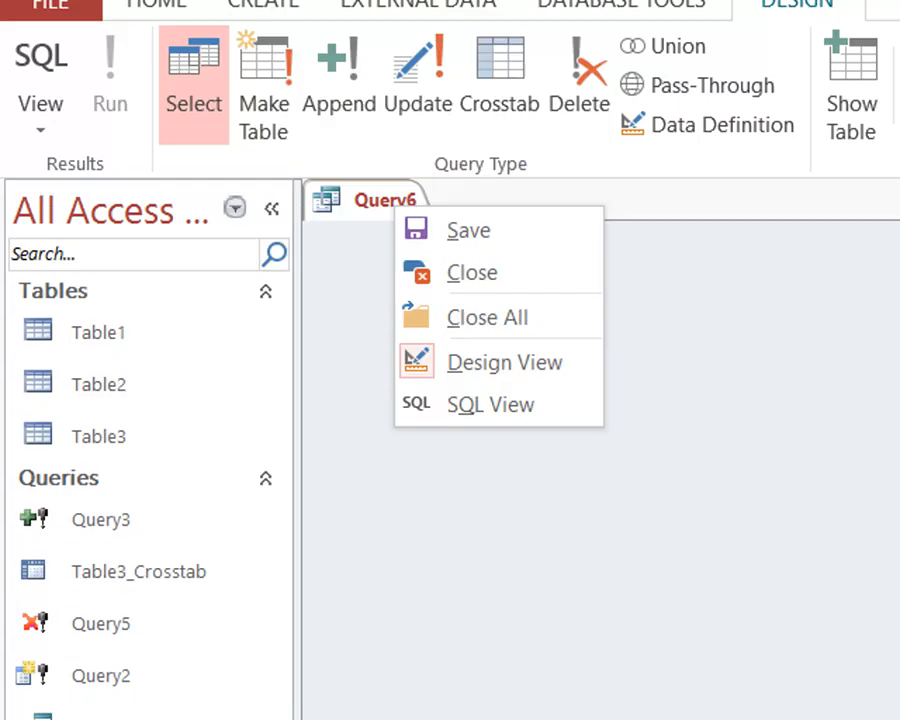
click(466, 266)
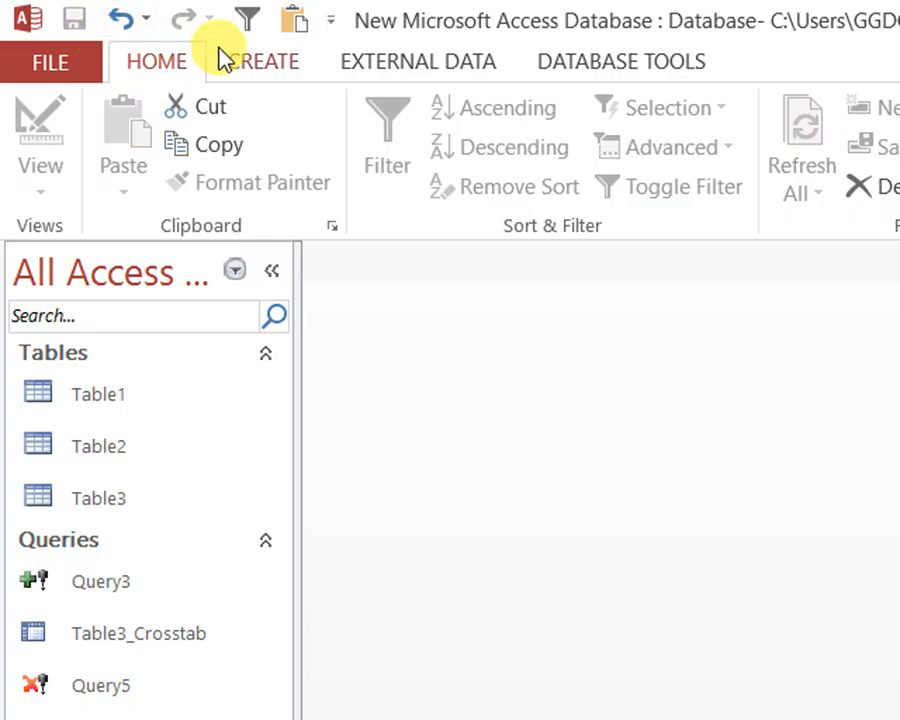
Create a new table and save it under the name A
click(245, 60)
click(158, 132)
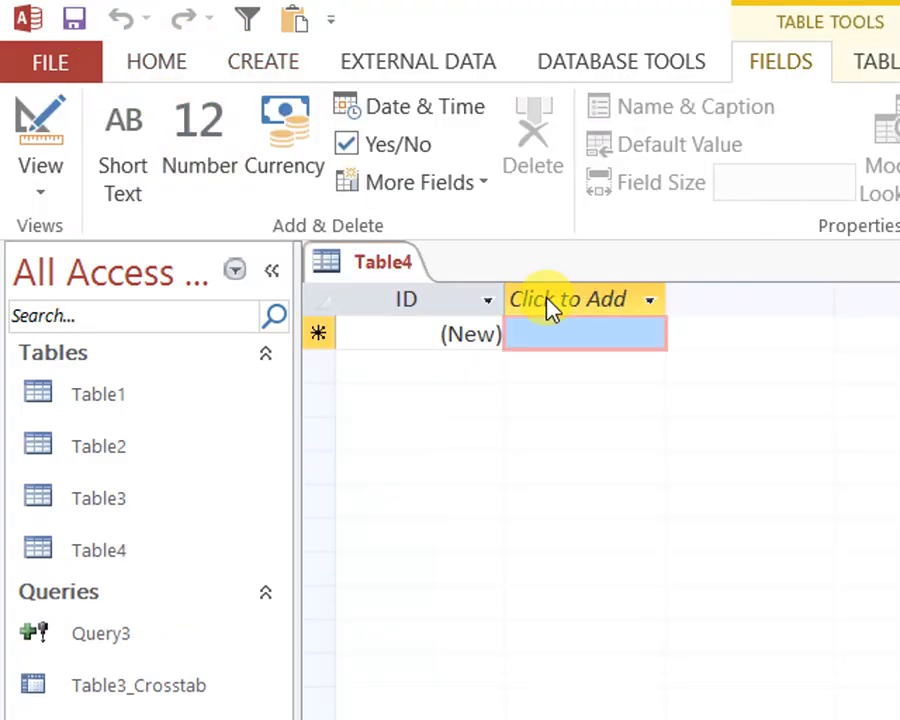
right_click(410, 268)
click(455, 283)
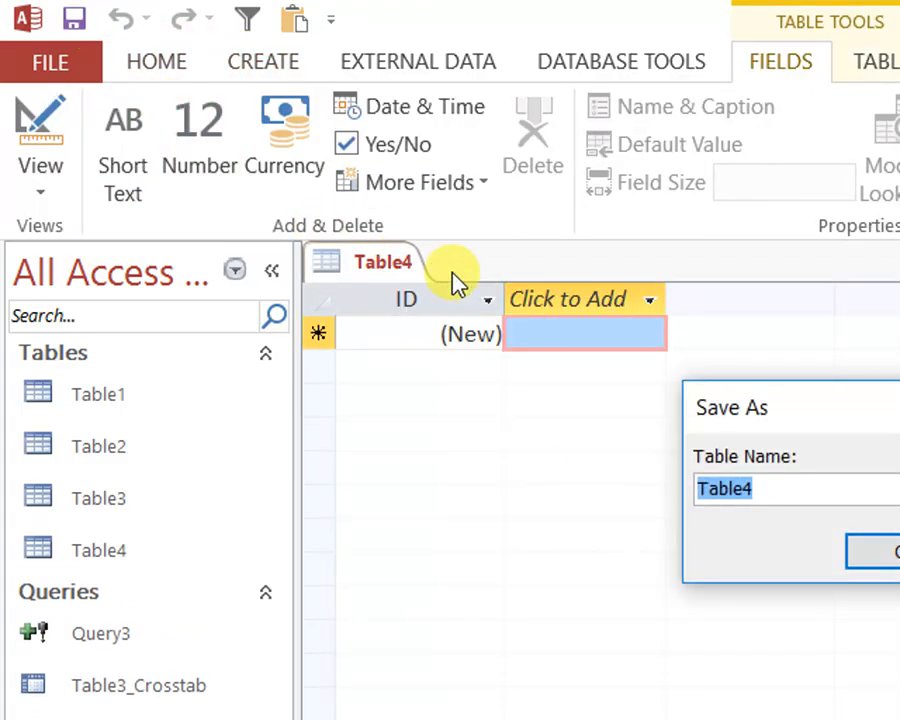
click(763, 560)
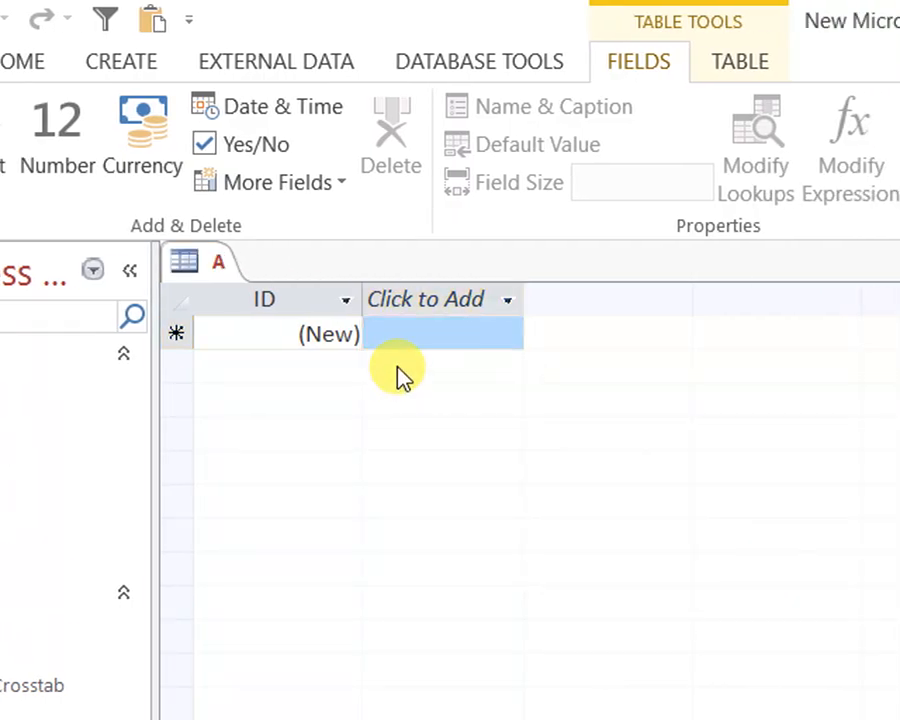
Switch table A to design view and add a CName field with the Short Text data type
right_click(204, 254)
click(318, 410)
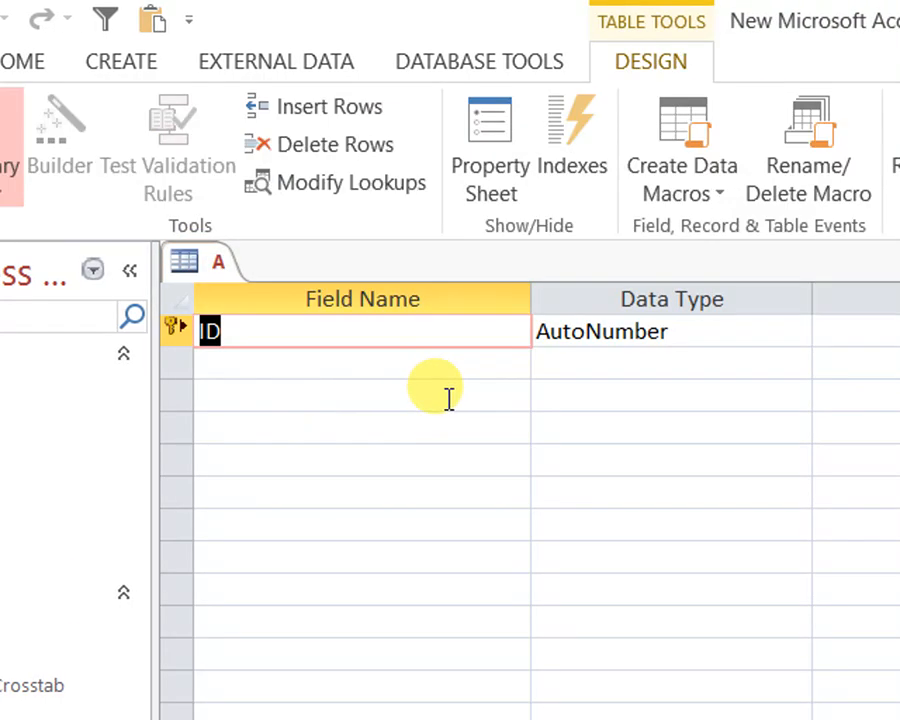
click(366, 358)
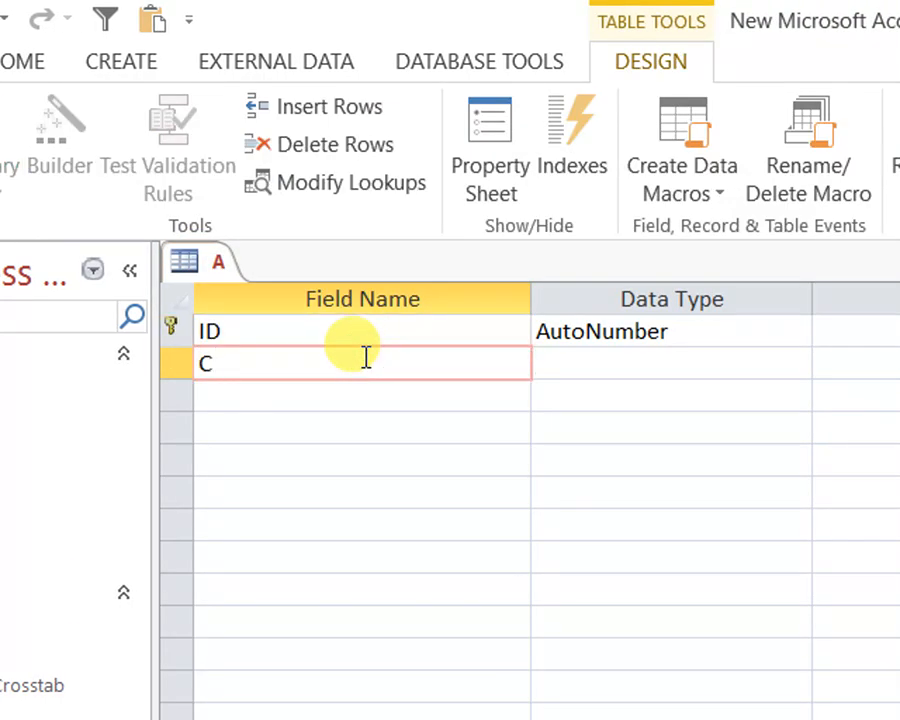
key(Tab)
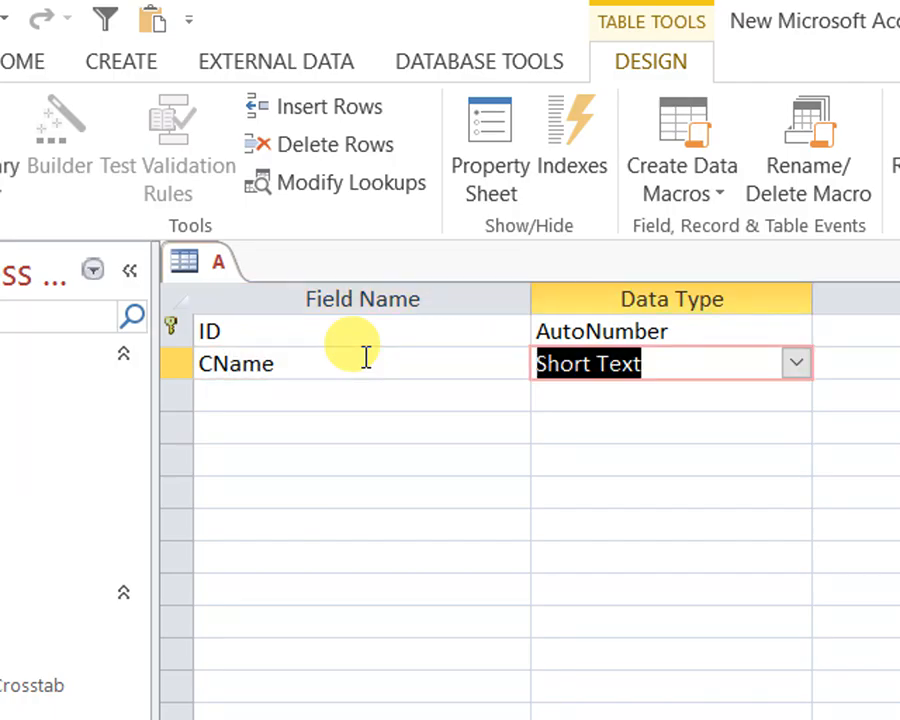
key(Down)
key(Left)
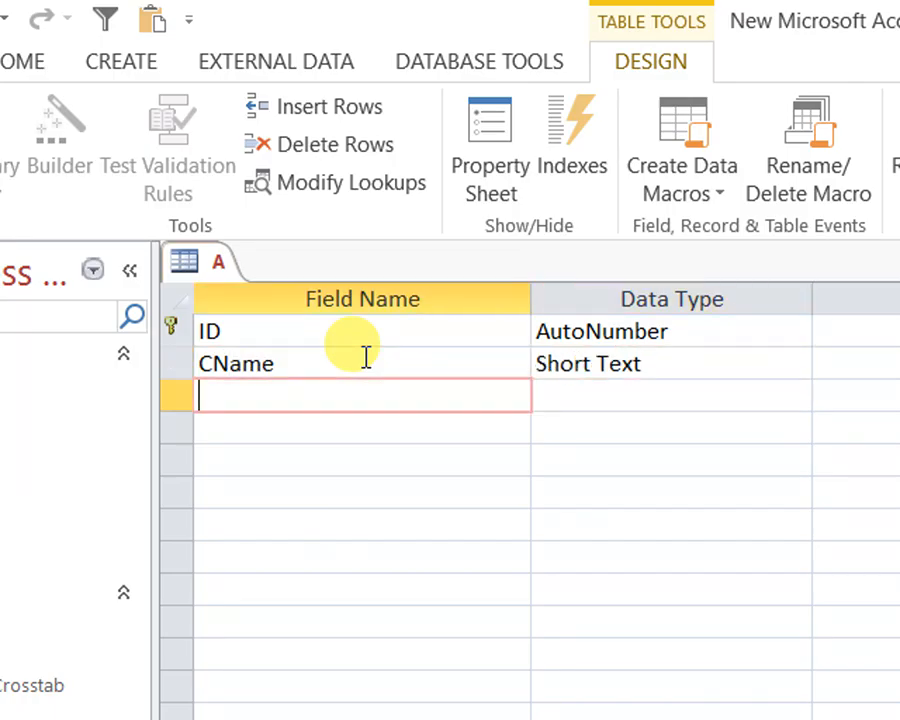
Add a Debt field with the Number data type to table A and save the table design
text(Debt)
key(Tab)
text(n)
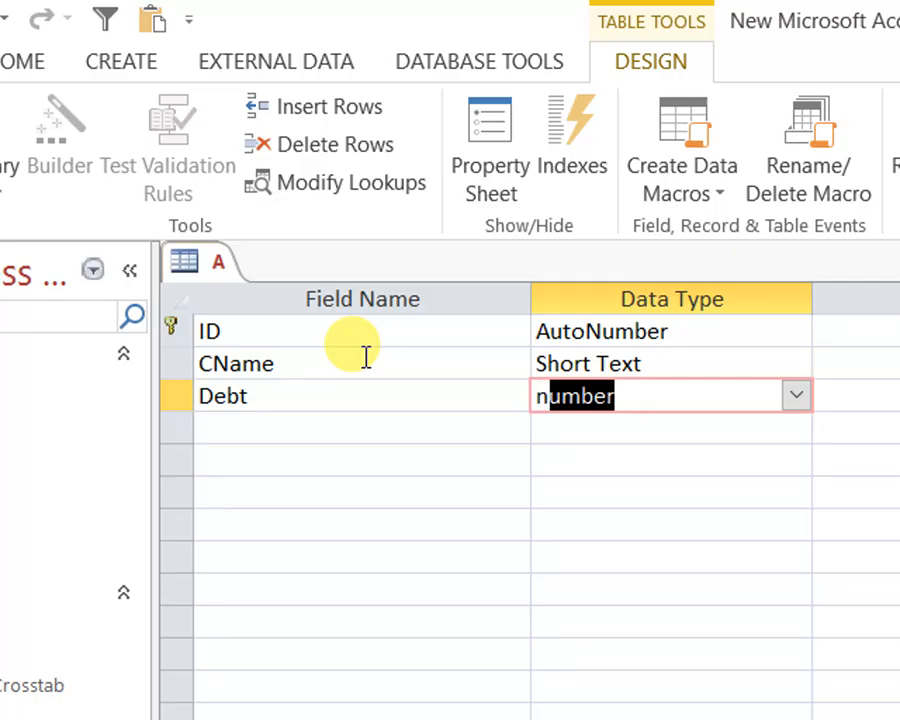
click(466, 610)
right_click(213, 256)
click(240, 276)
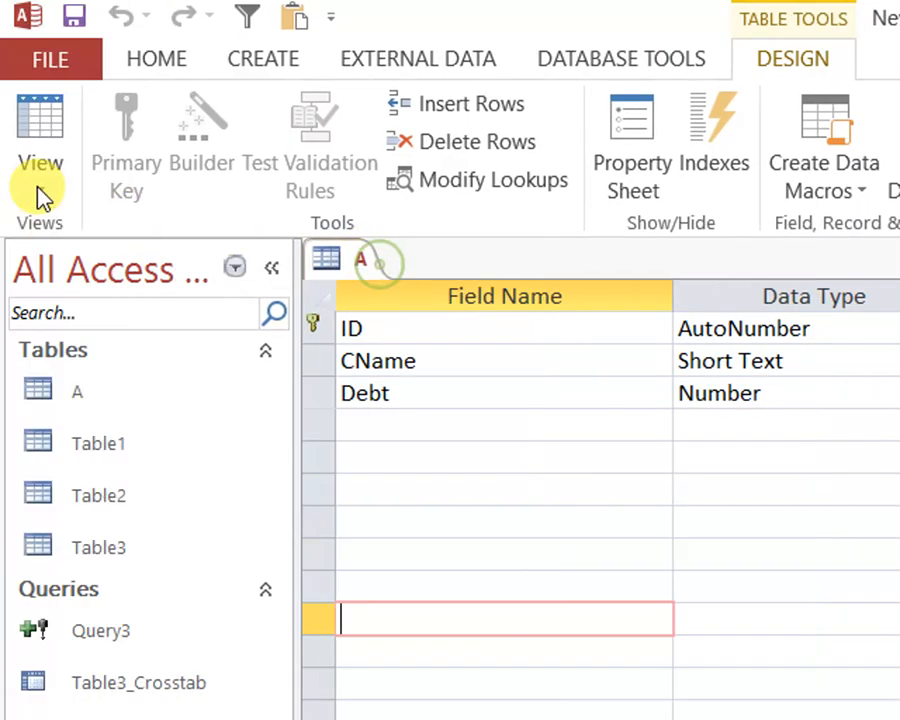
Create another new table and save it under the name B
click(18, 60)
click(123, 60)
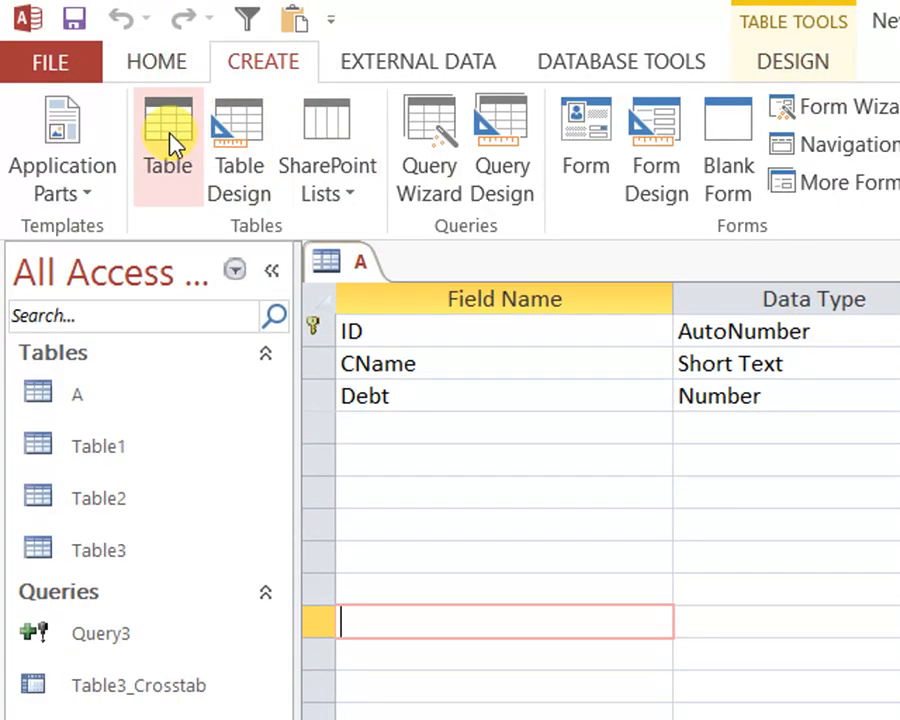
click(173, 145)
right_click(455, 268)
click(510, 292)
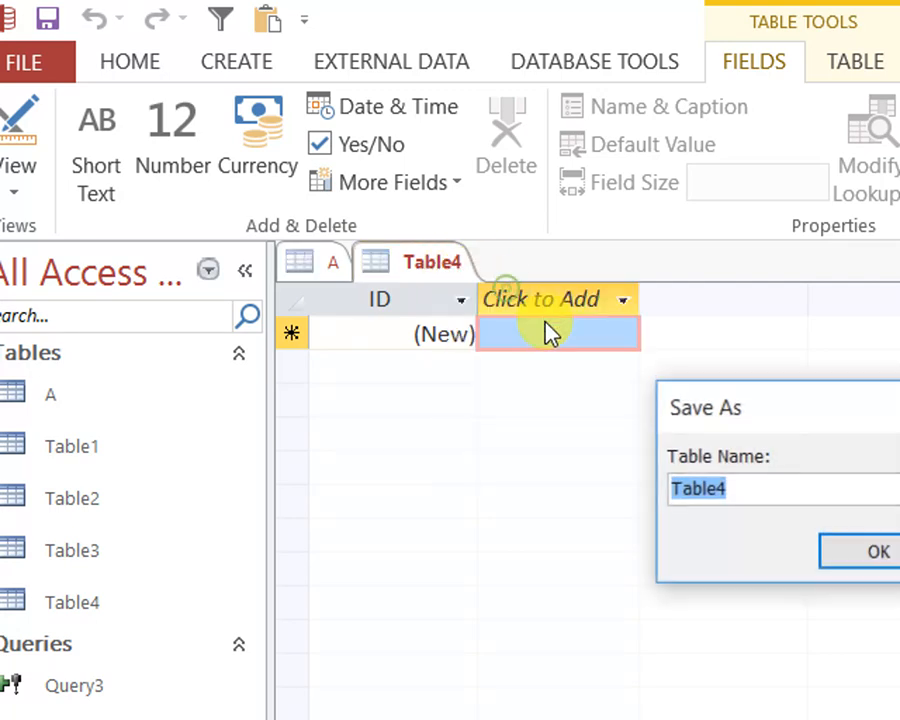
text(B)
key(Return)
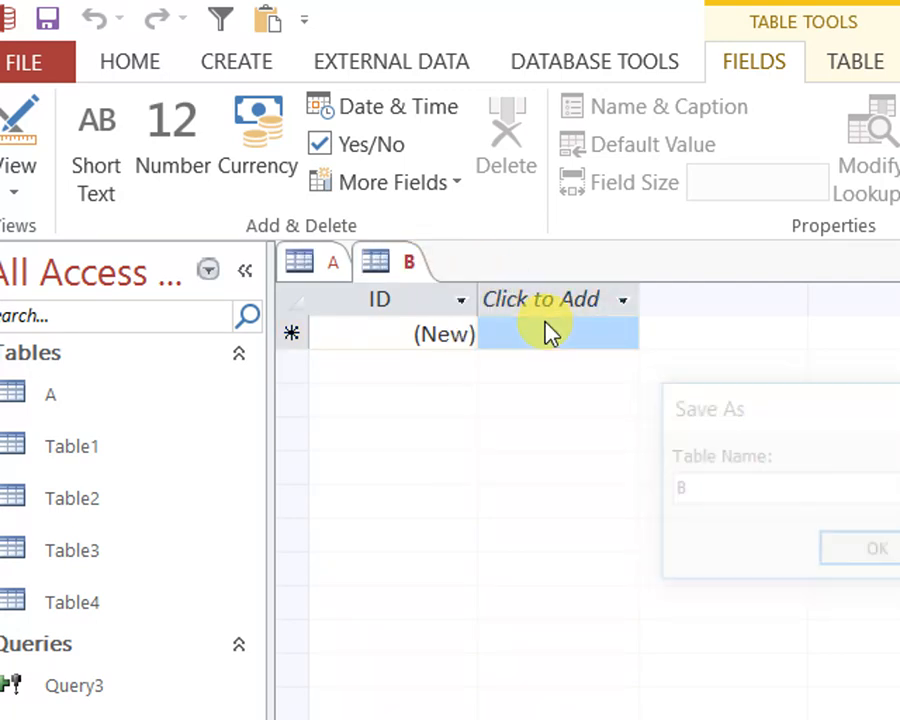
Switch table B to design view and add a CName field with the Short Text data type
right_click(407, 276)
click(516, 418)
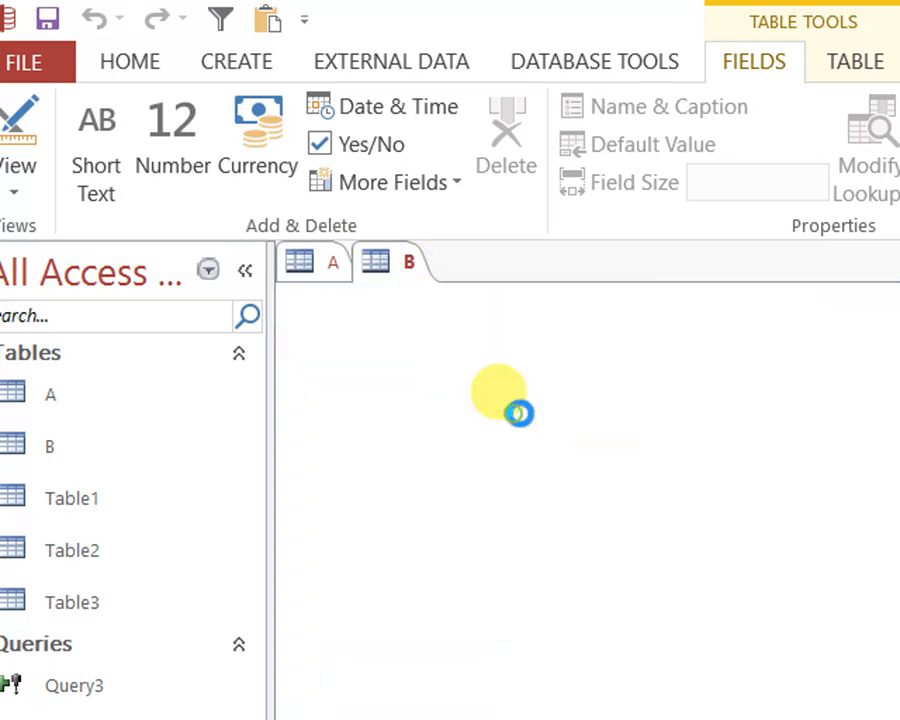
click(360, 366)
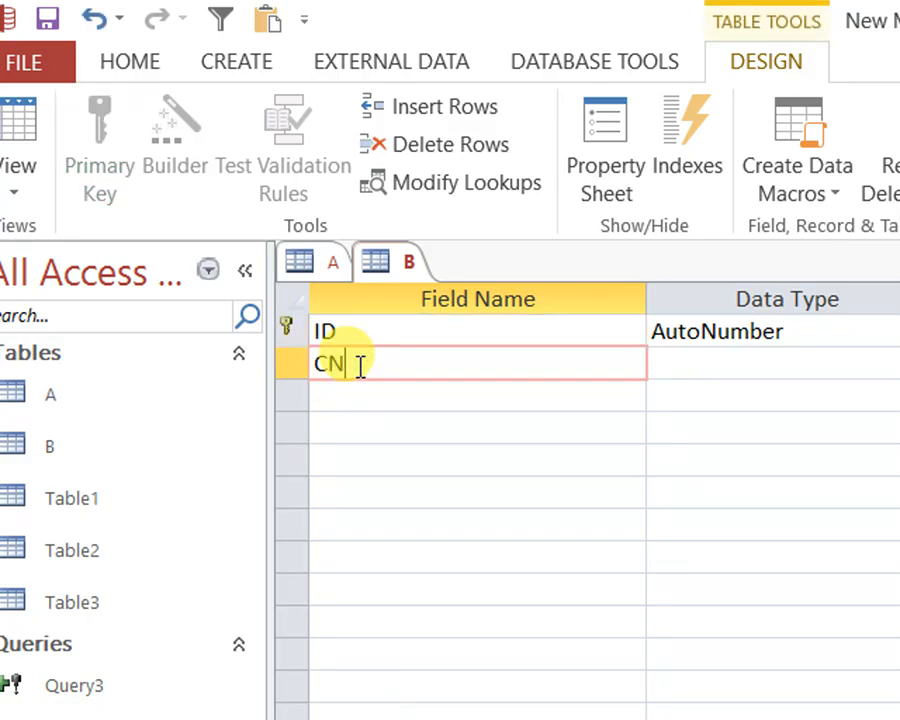
text(CName)
key(Tab)
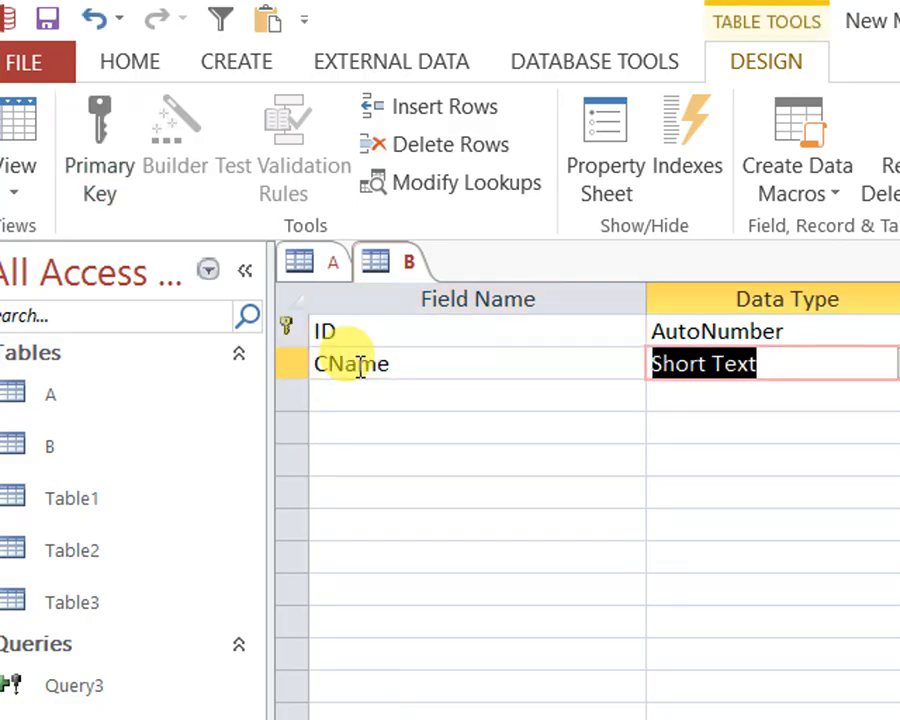
key(Tab)
key(Tab)
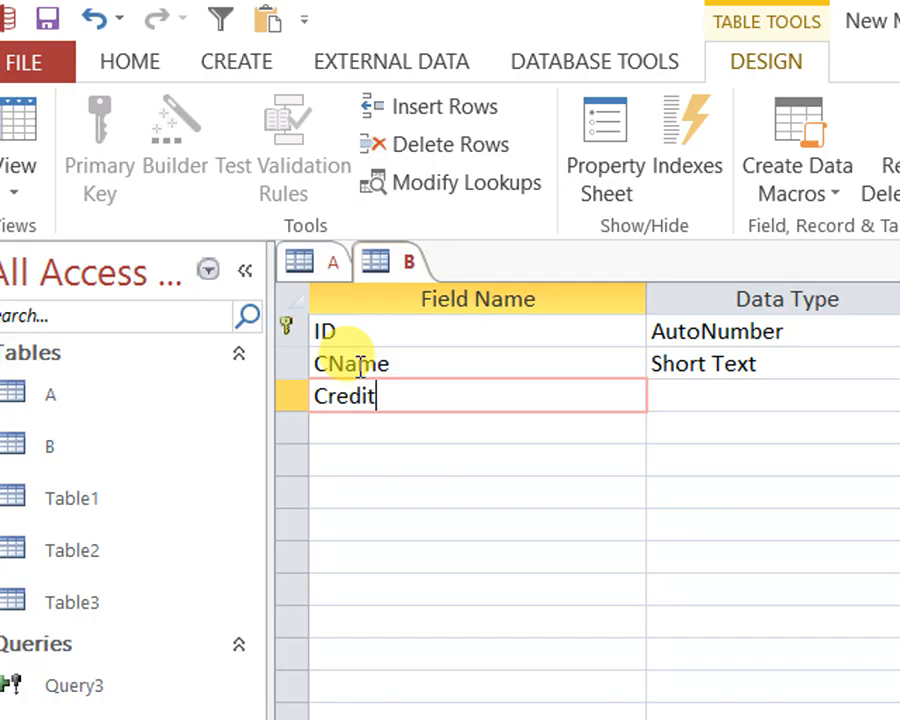
Add a Credit field with the Number data type to table B and show the table in datasheet view
key(Tab)
text(n)
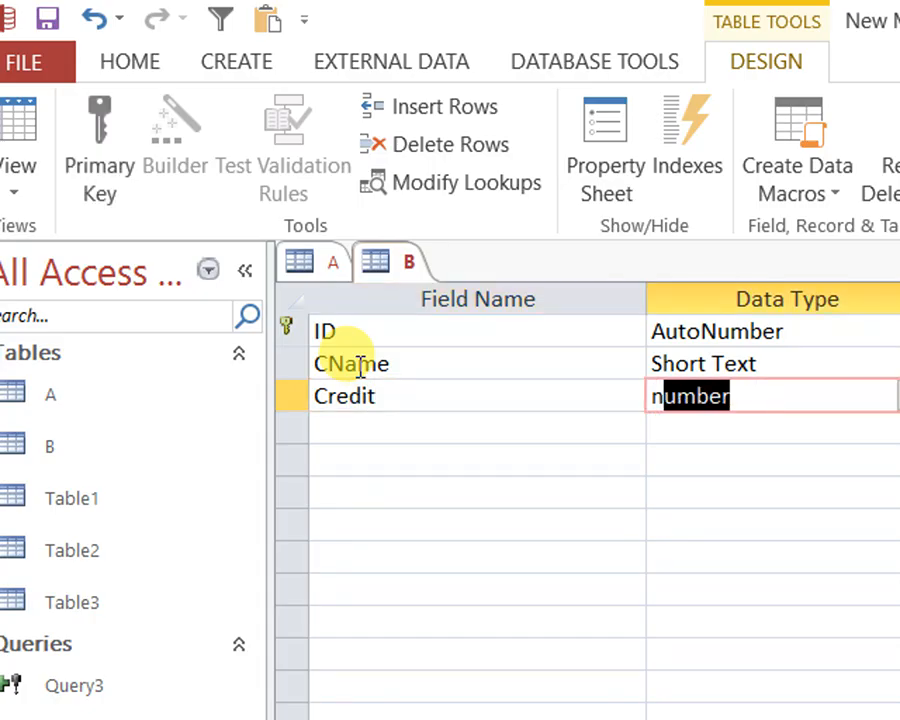
key(Right)
click(8, 118)
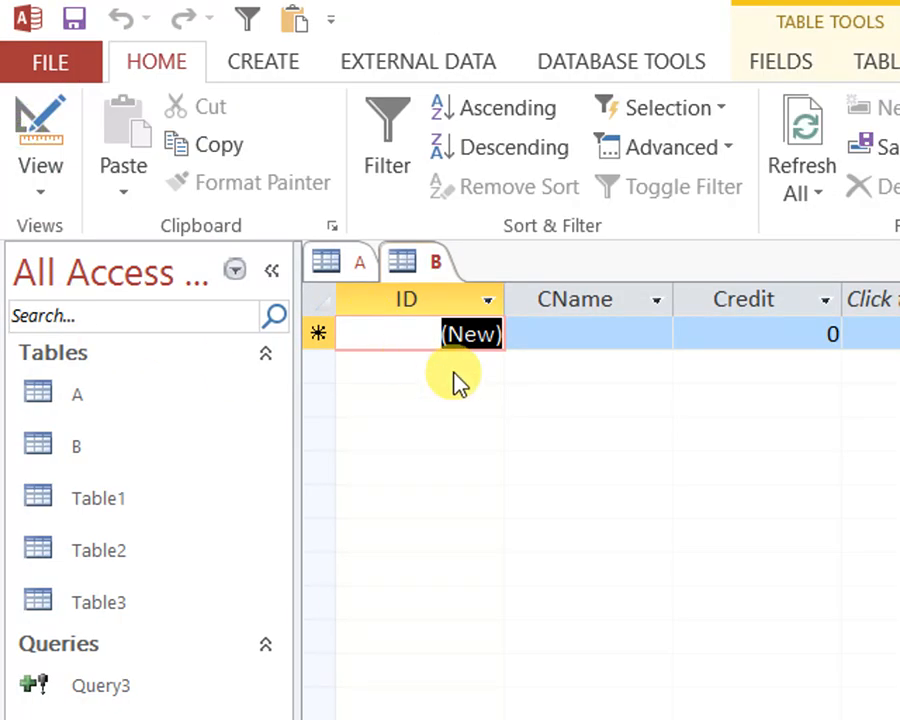
Enter the first record in table B with the customer's name as CName and a Credit of 500
click(571, 342)
text(Majid)
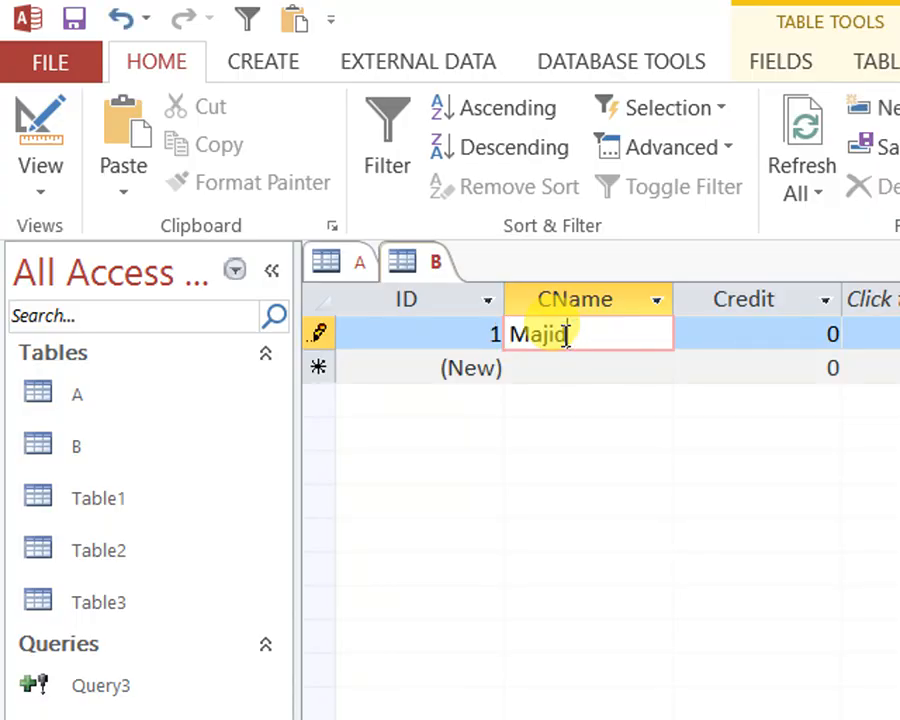
key(Tab)
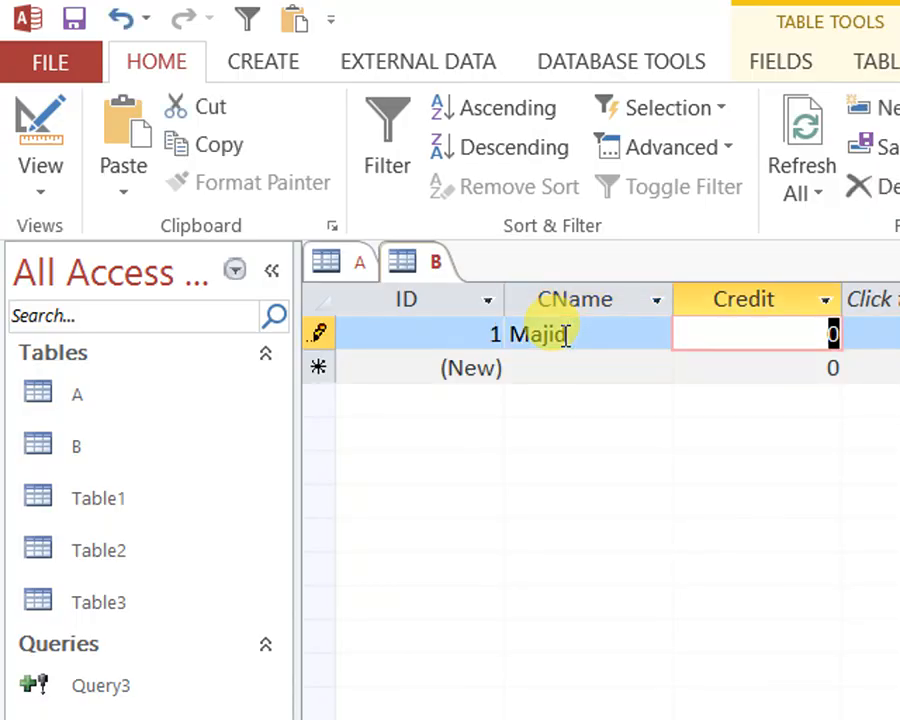
text(500)
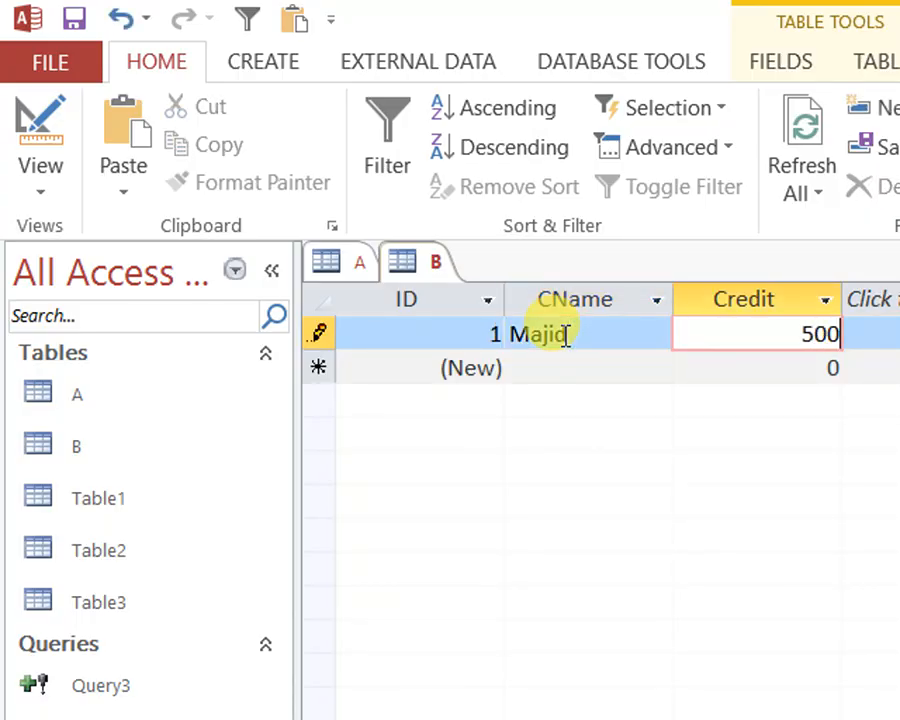
Show table A in datasheet view and enter a first record with the same customer's name and a Debt of 200
click(352, 250)
click(45, 158)
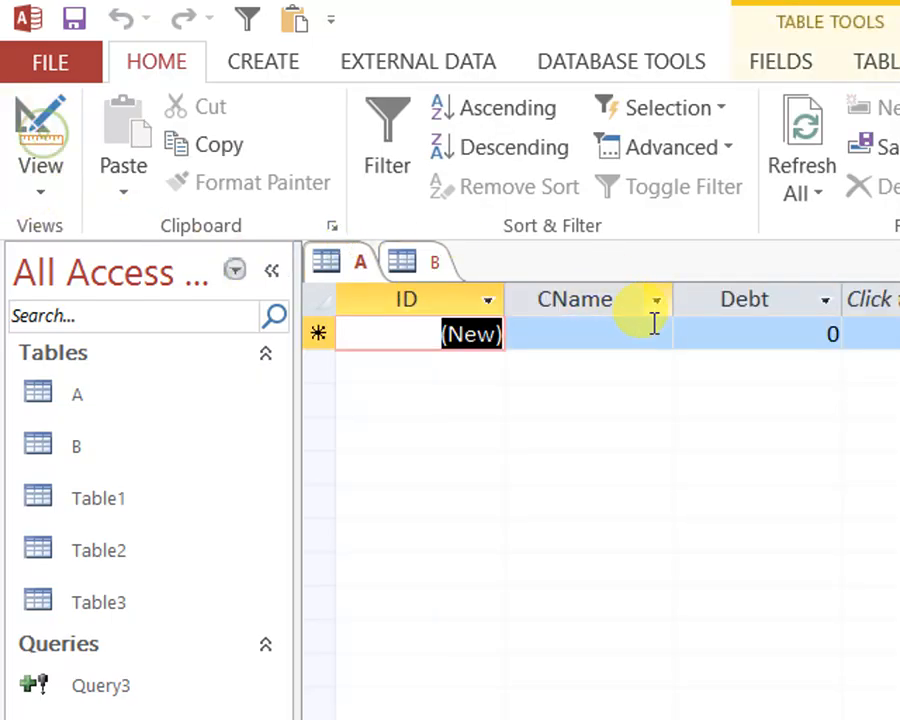
click(552, 335)
text(Majid)
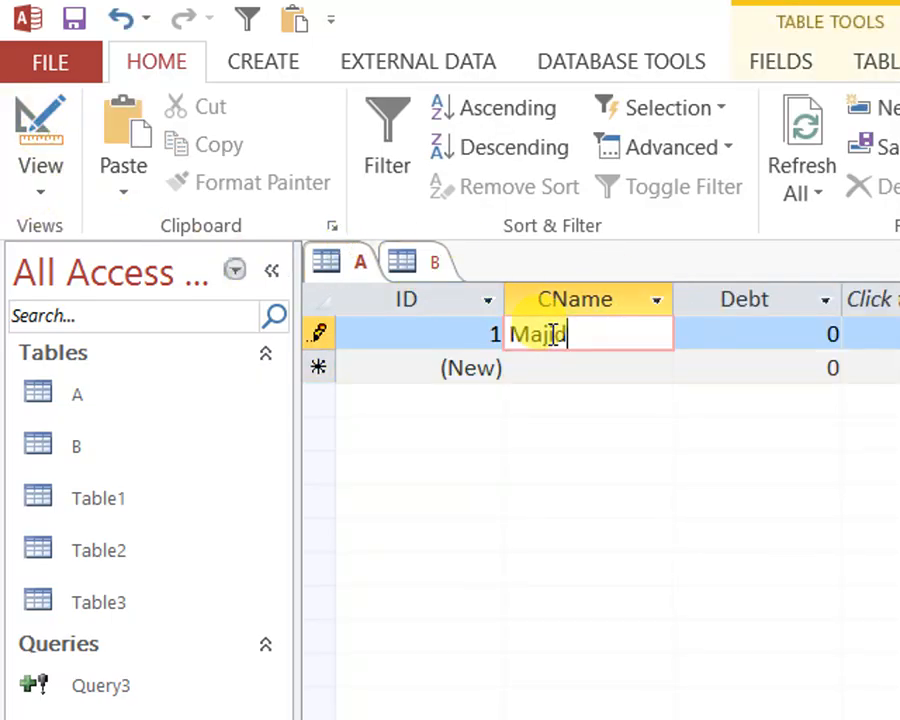
key(Tab)
text(20)
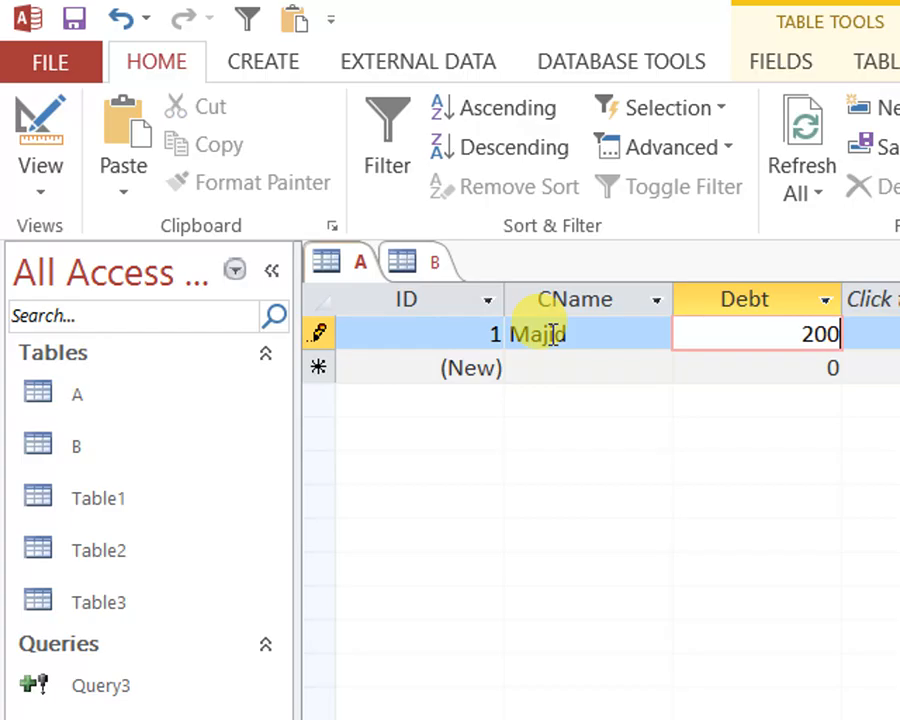
Enter a second record in table A with another customer's name and a Debt of 300
click(582, 377)
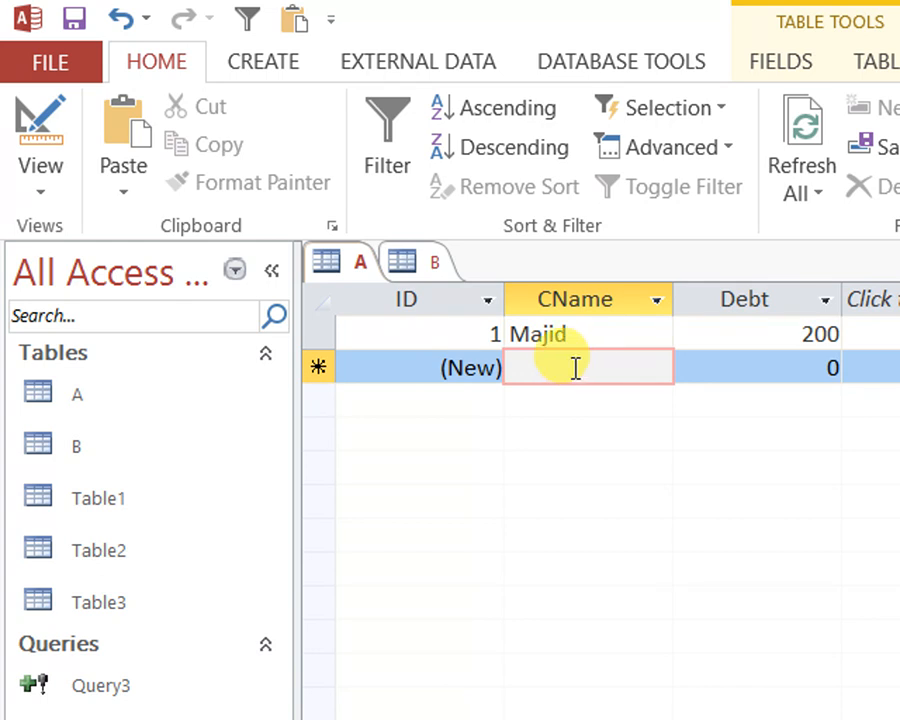
text(Yasen)
key(Tab)
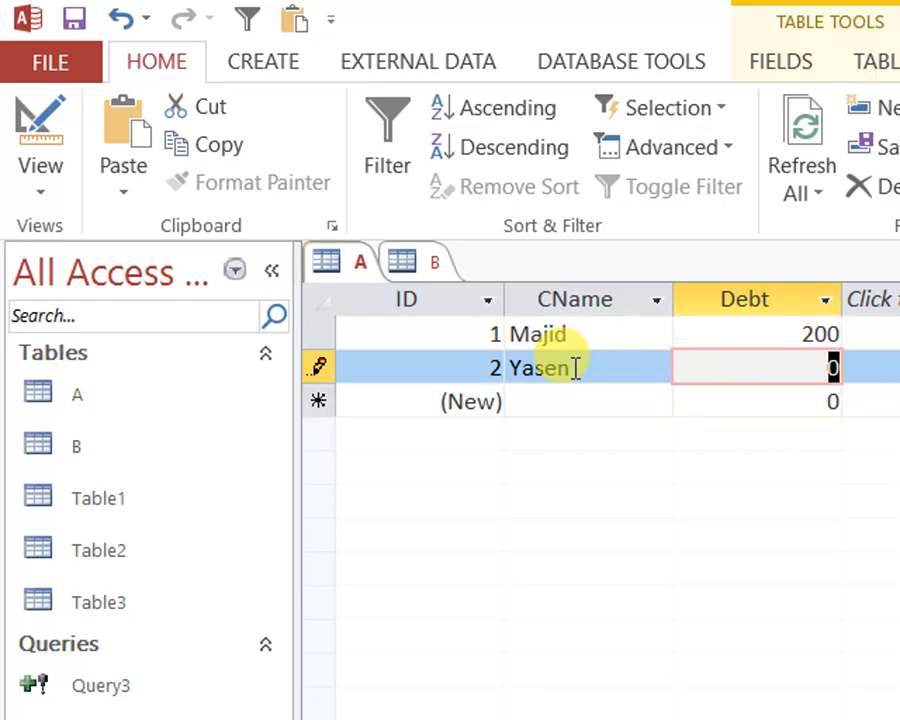
text(300)
key(Tab)
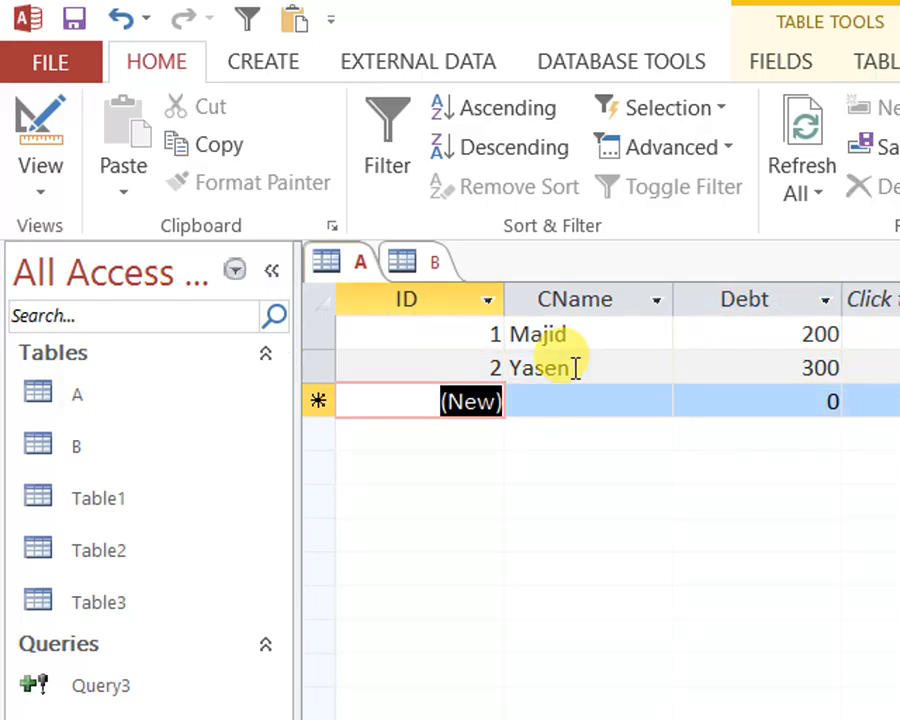
Compare the customer names and Debt values in table A with the names and Credit values in table B
click(436, 264)
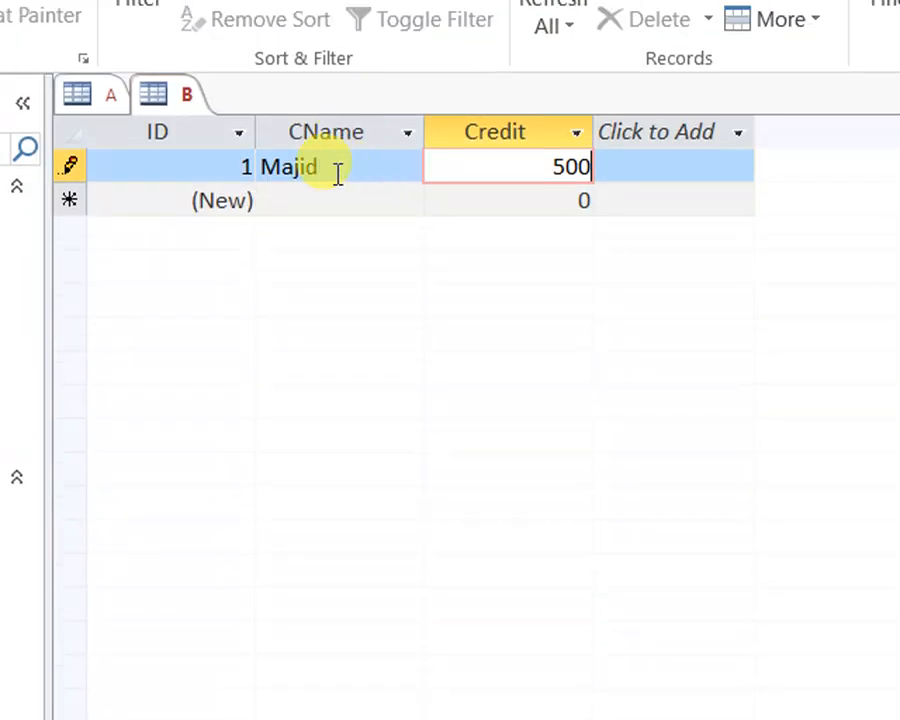
click(338, 172)
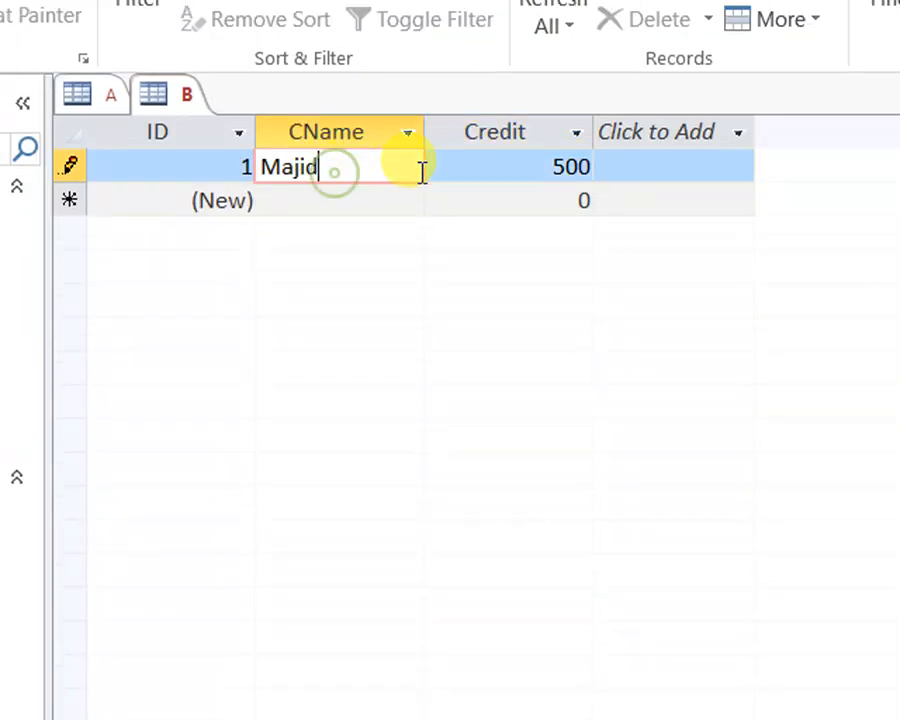
click(522, 133)
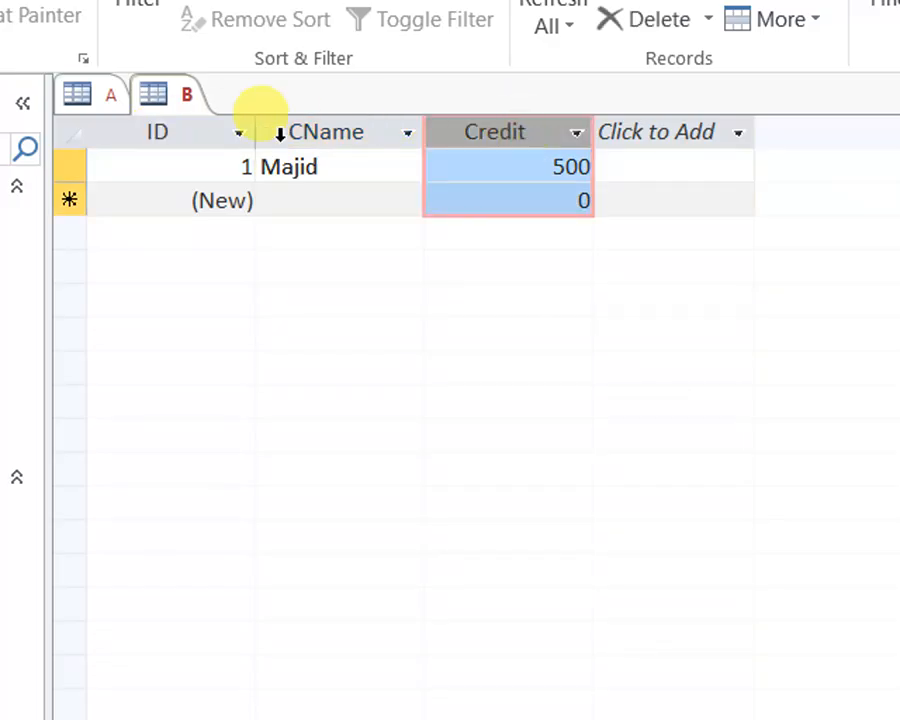
click(102, 95)
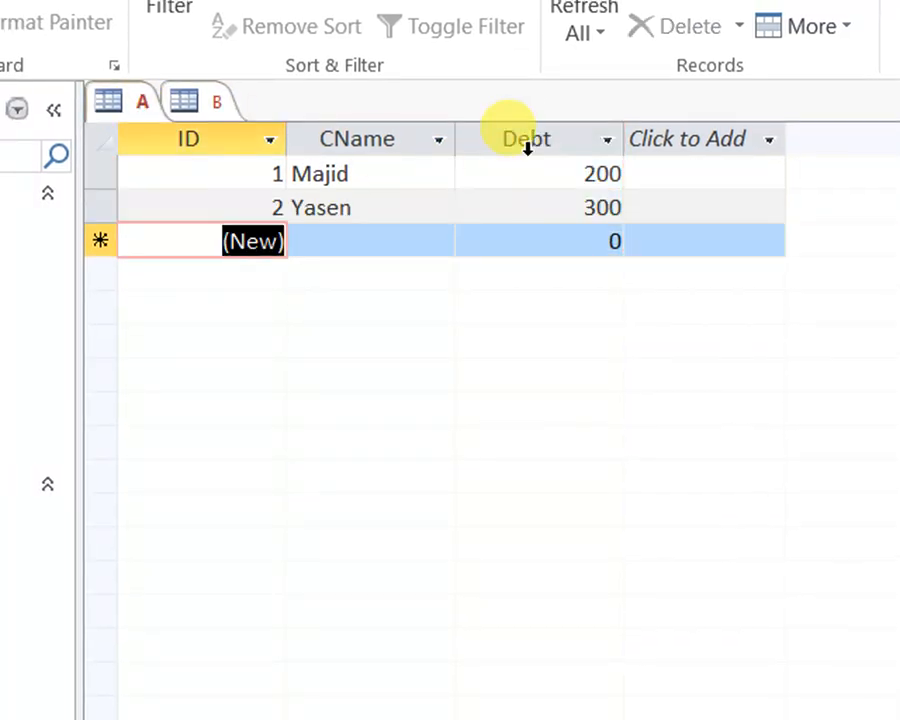
click(527, 142)
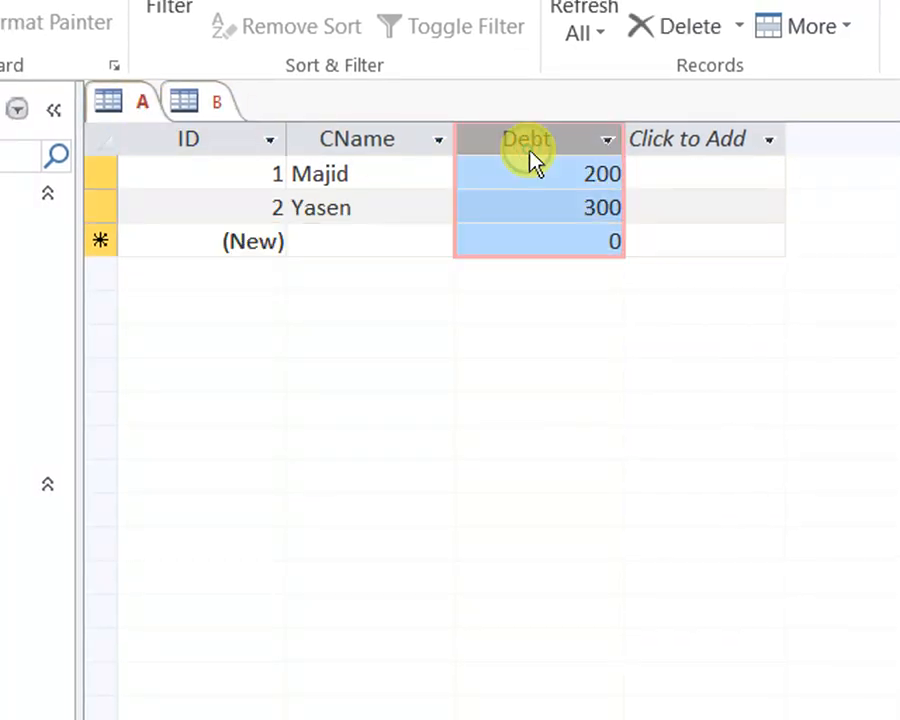
click(186, 100)
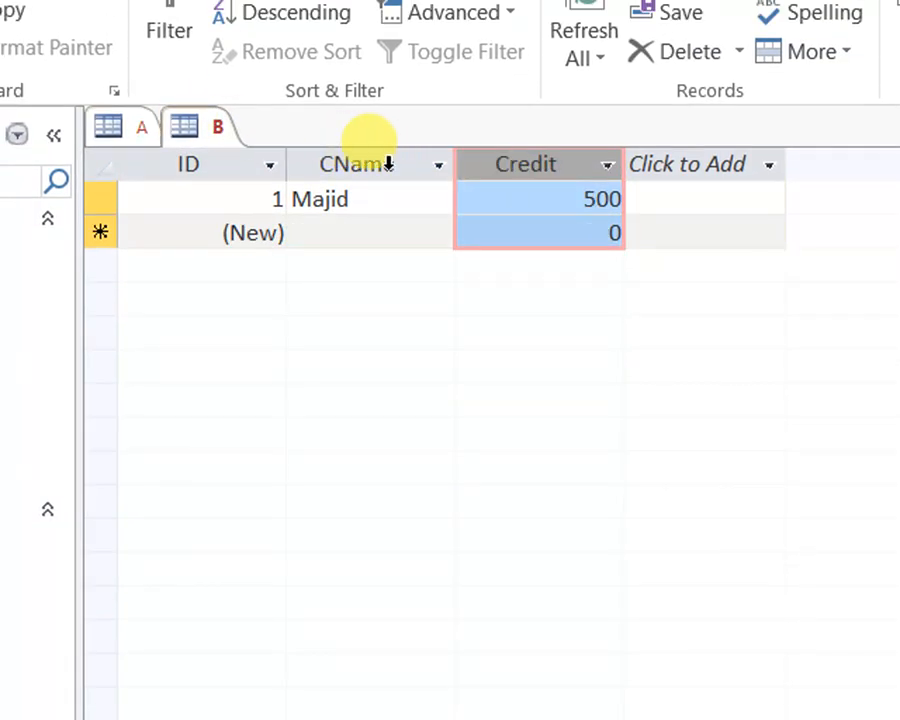
Close all open tables, A and B, at once
right_click(186, 134)
right_click(141, 126)
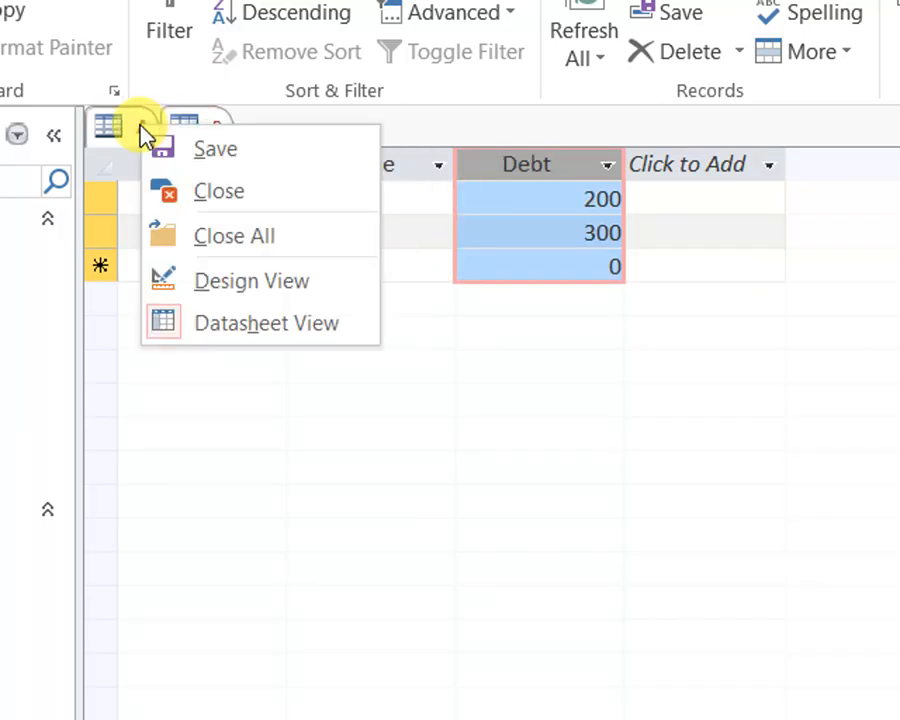
click(193, 125)
right_click(188, 140)
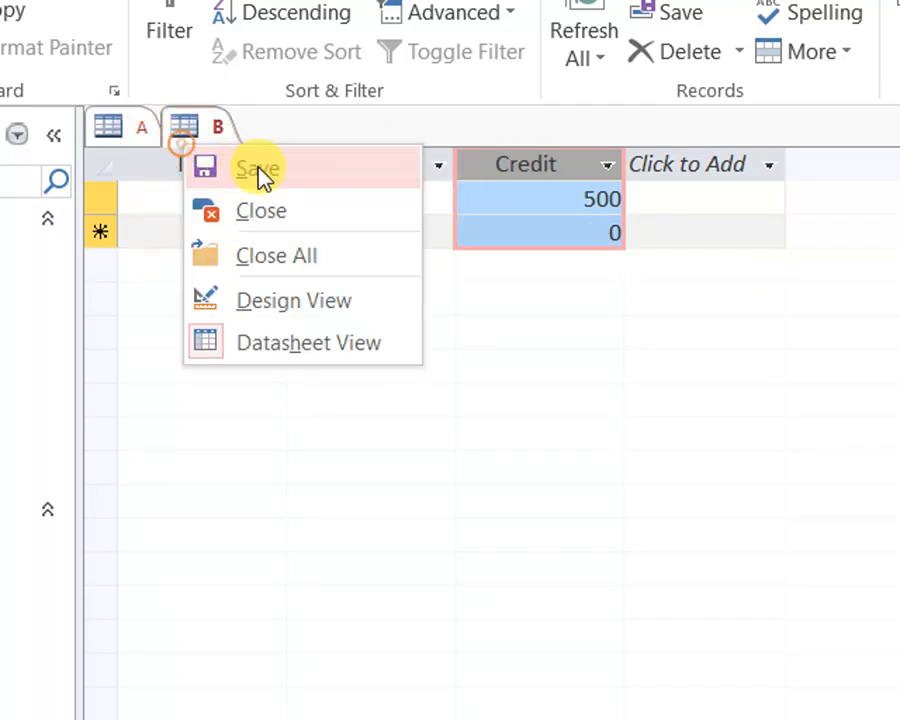
click(298, 258)
Create a new query in design view based on table A and add its CName and Debt fields to the grid
click(136, 64)
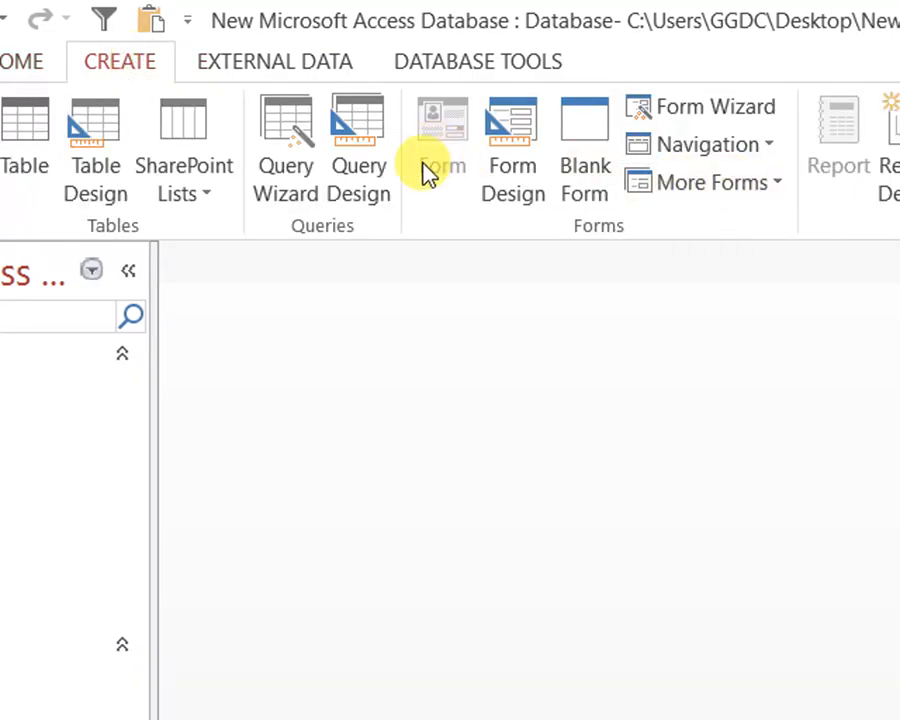
click(374, 150)
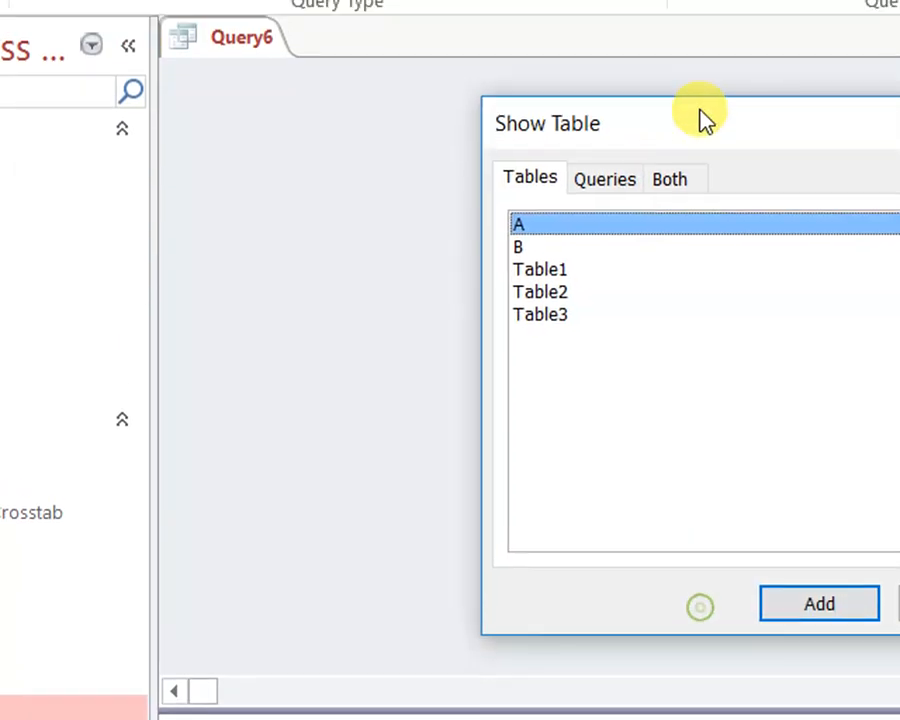
click(785, 603)
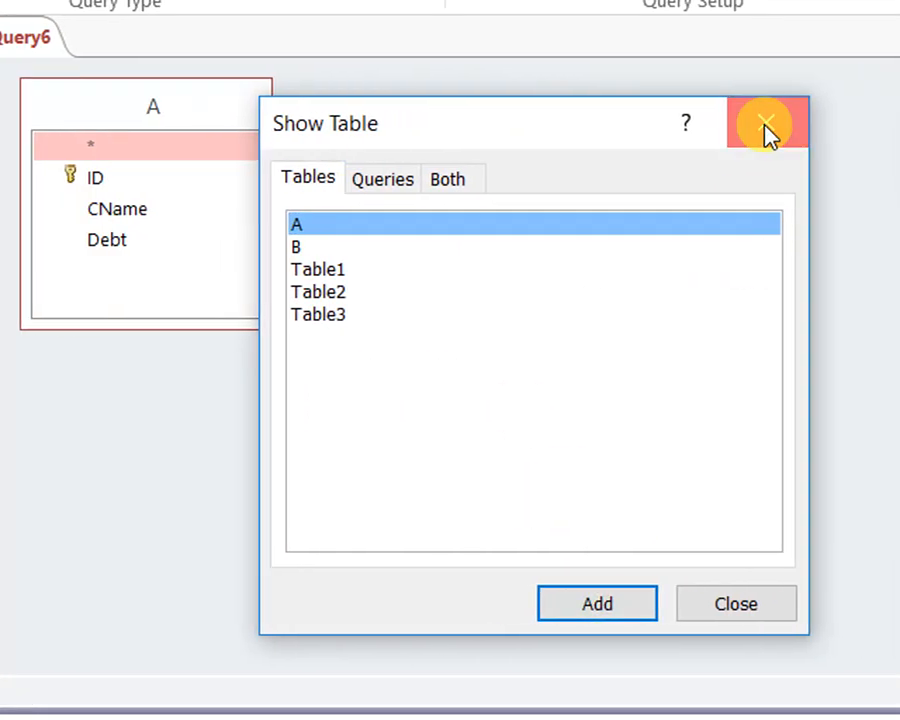
click(766, 130)
click(270, 213)
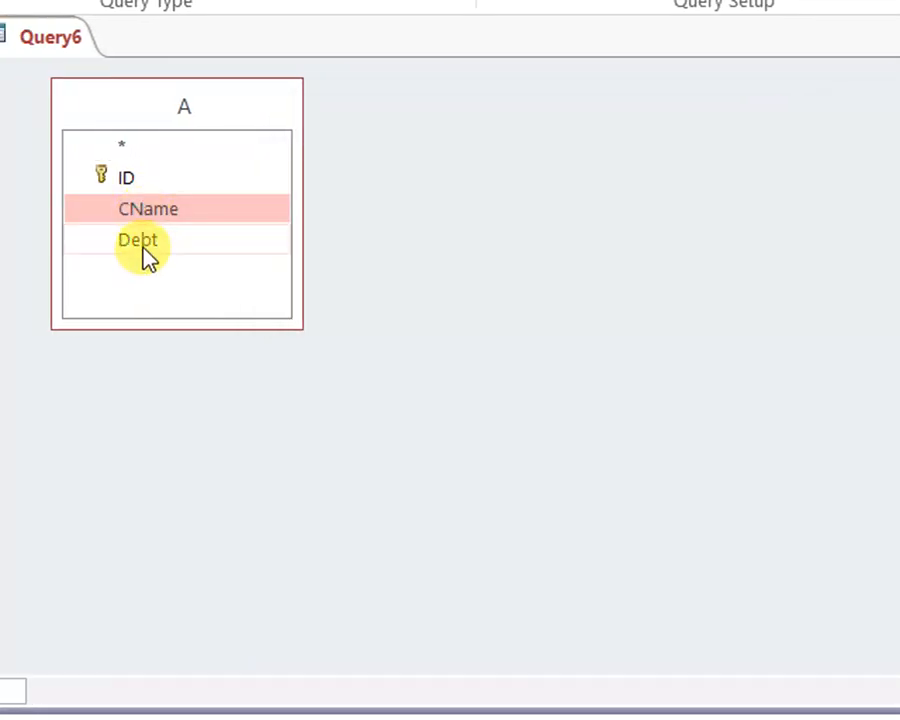
shift+click(145, 238)
drag(153, 212, 188, 610)
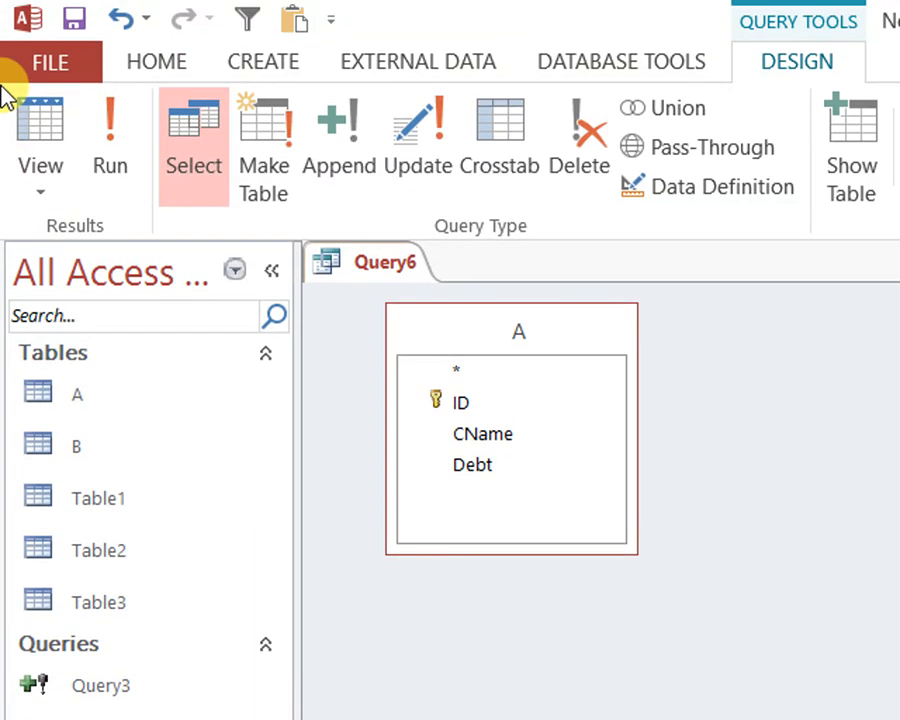
Preview the query on table A in datasheet view, then return to design view without saving it
click(34, 135)
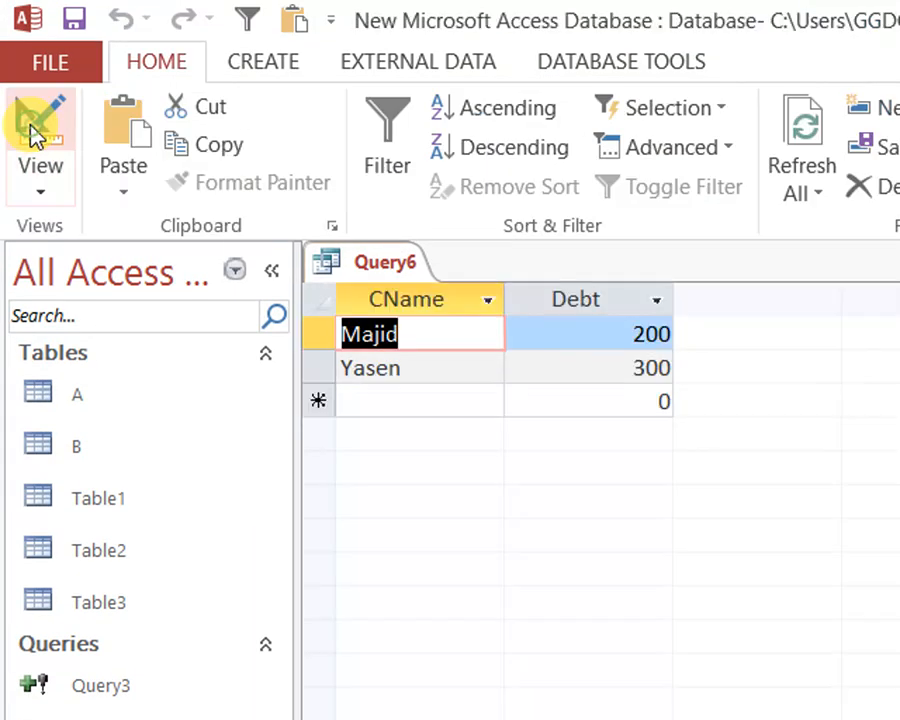
right_click(381, 252)
click(400, 272)
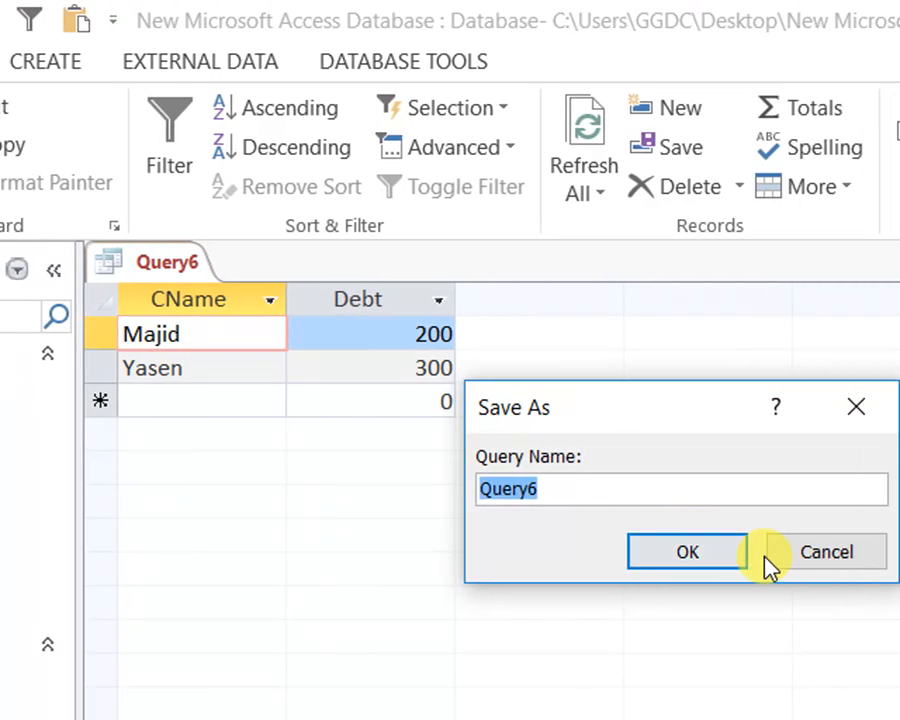
click(785, 553)
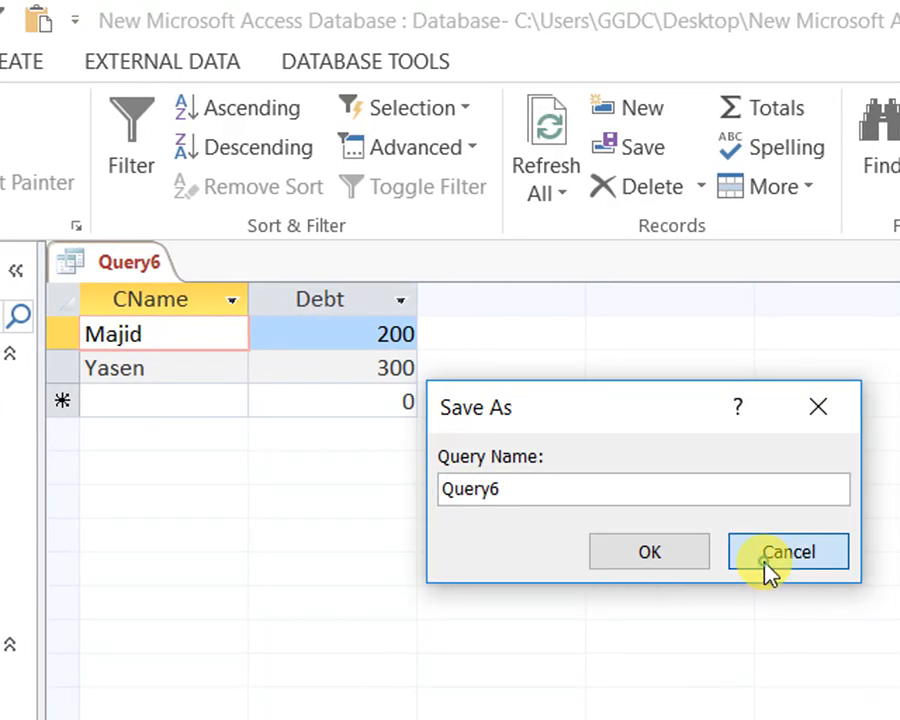
click(56, 143)
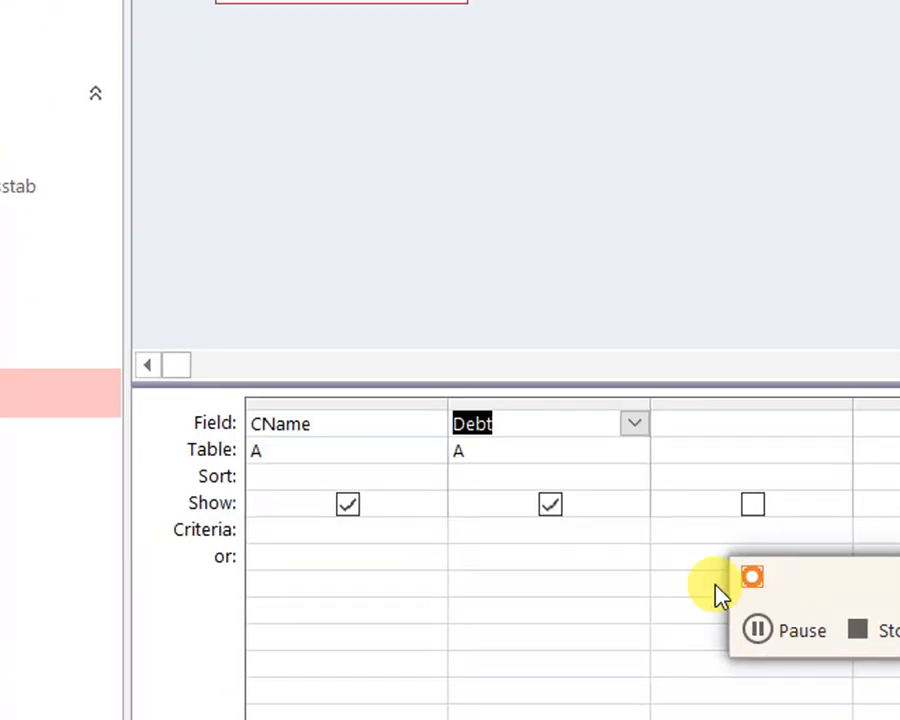
Add the calculated field "Credit: 0" in the query column after Debt
click(313, 403)
click(563, 405)
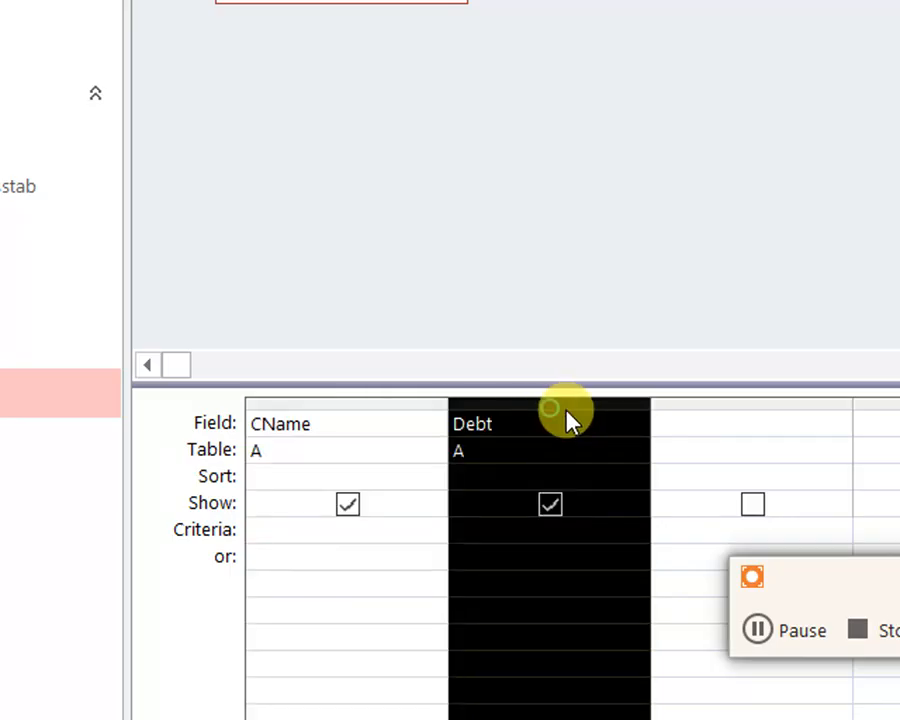
click(749, 424)
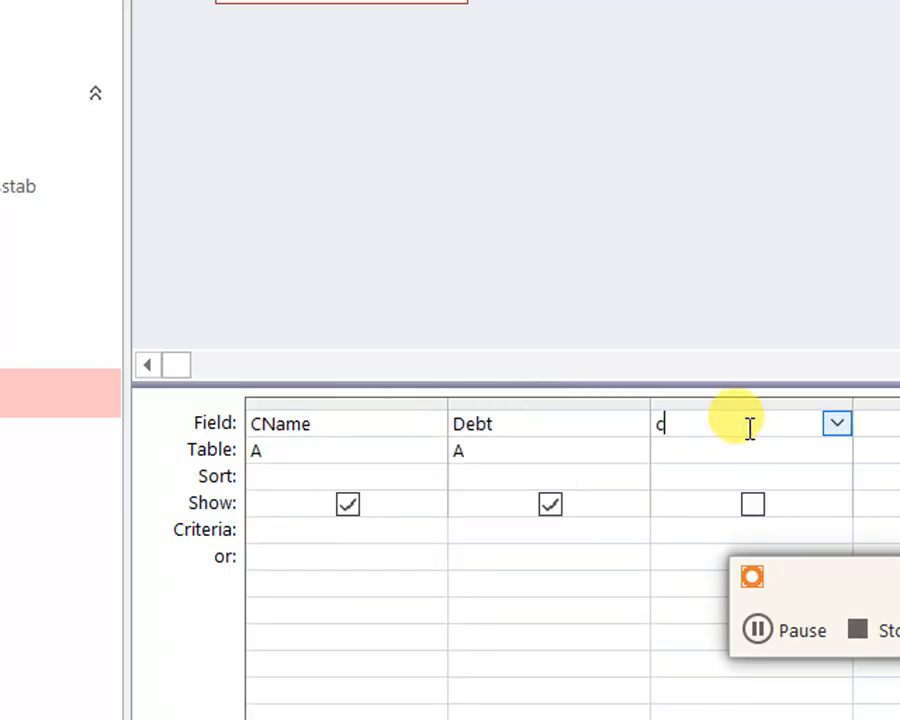
text(Credit: 0)
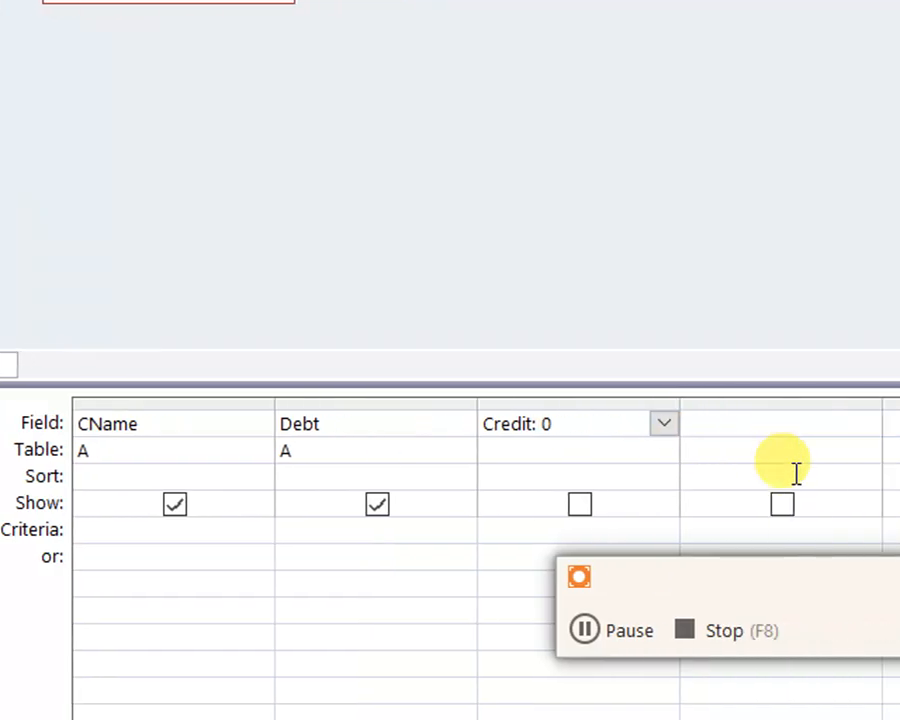
click(737, 428)
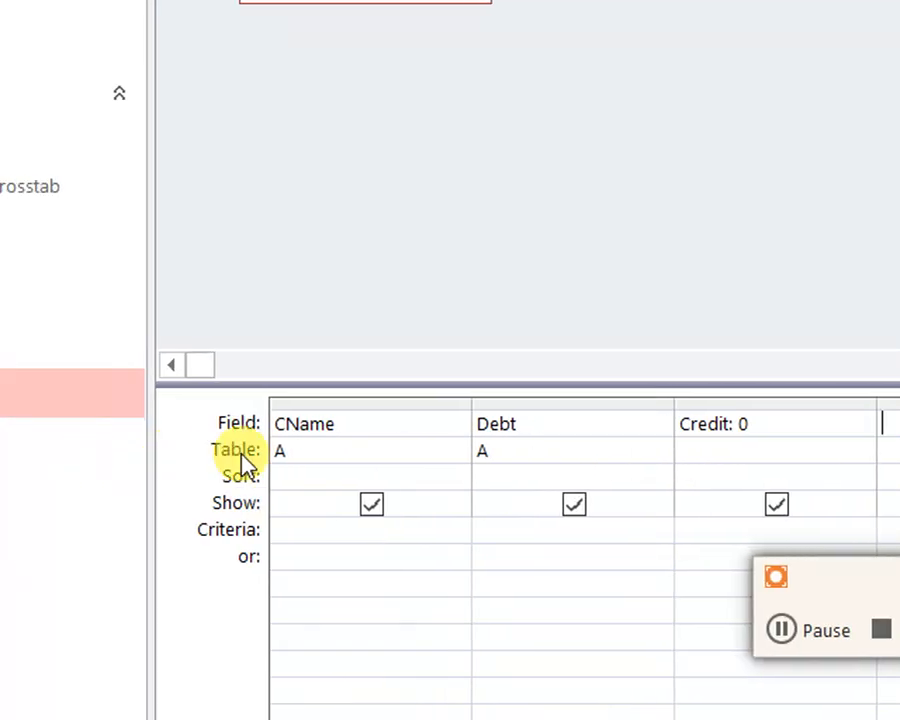
click(633, 405)
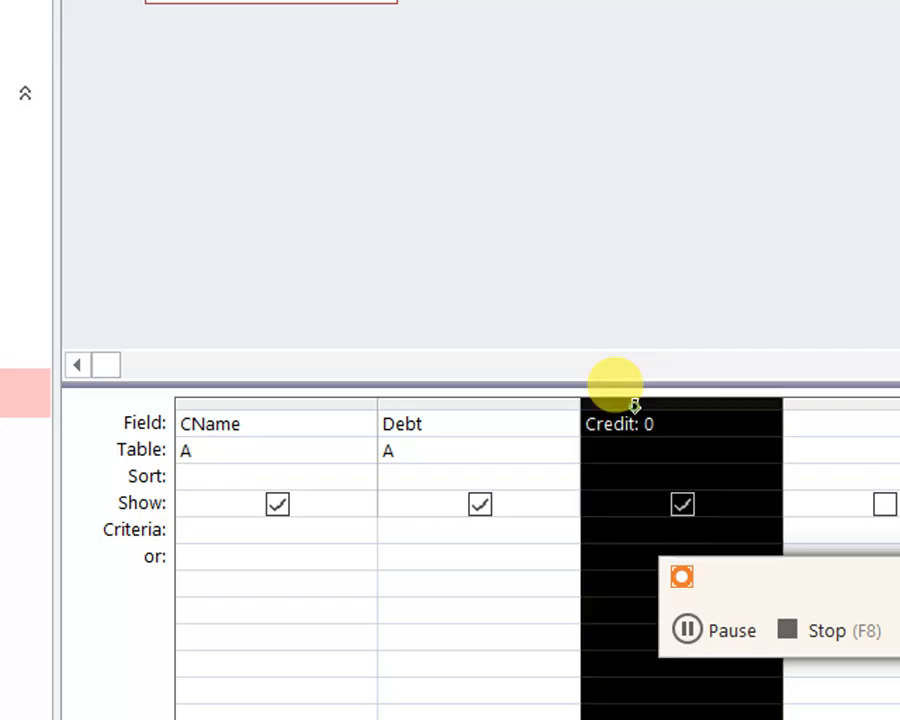
click(645, 424)
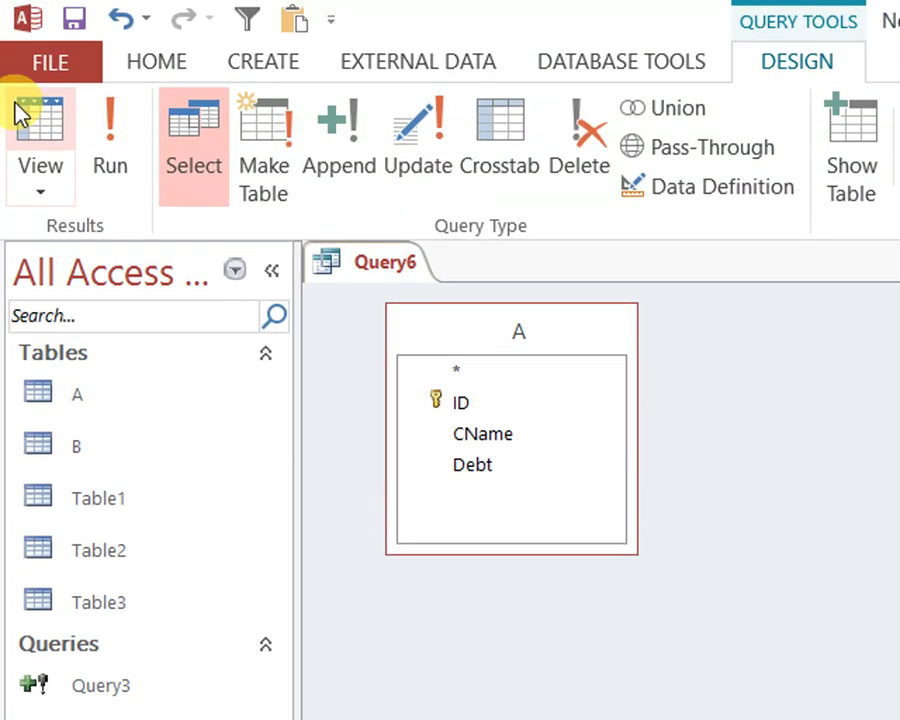
Check the CName, Debt and Credit columns of the query in datasheet view, then go back to design view
click(18, 106)
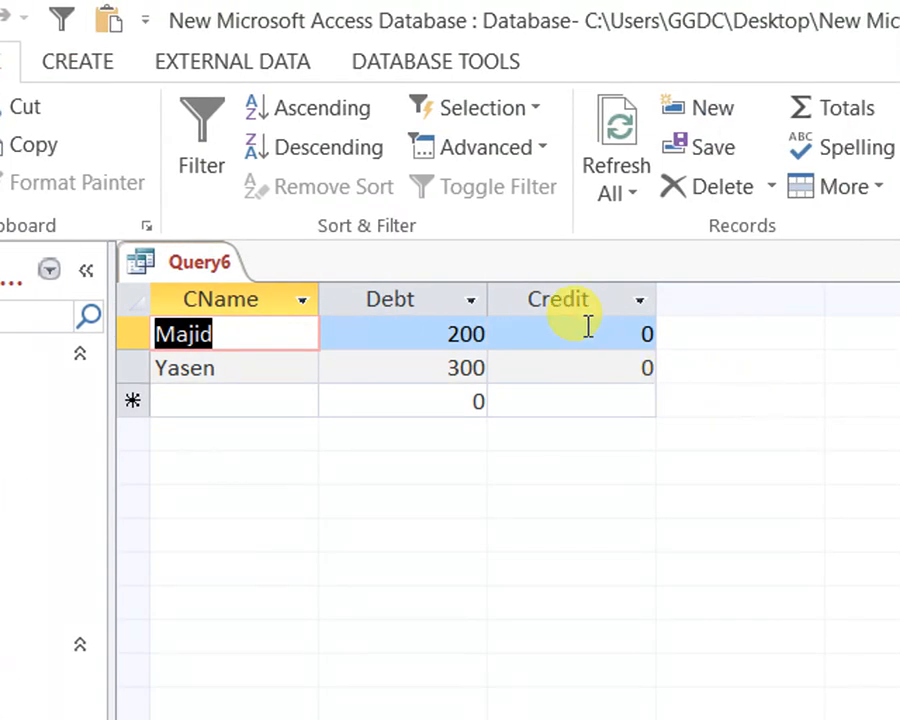
drag(374, 335, 504, 335)
drag(522, 337, 672, 338)
drag(622, 367, 722, 369)
click(34, 120)
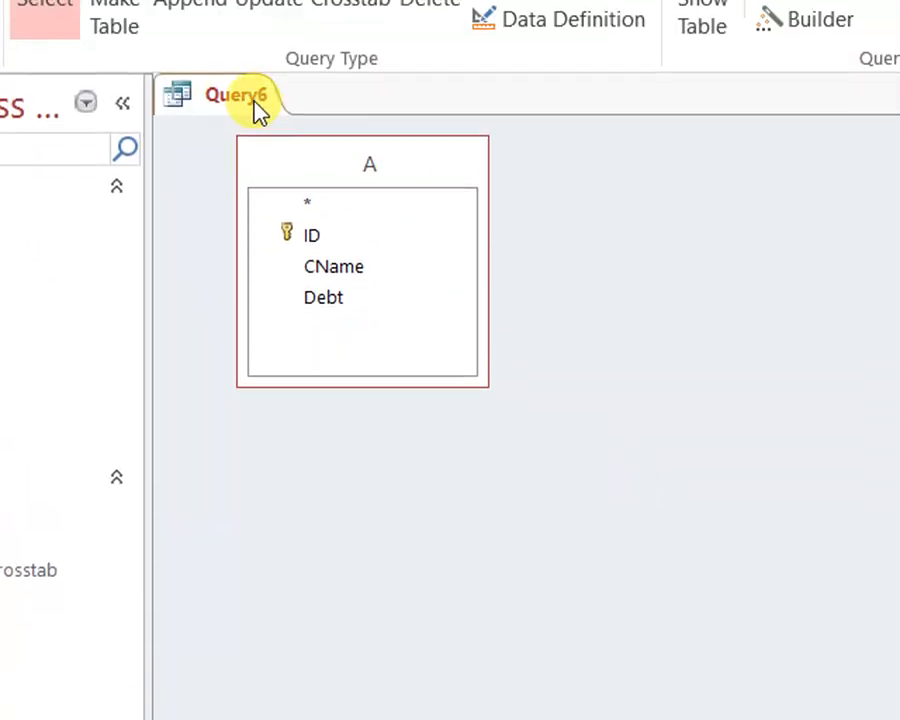
Show Query6 in SQL view and copy its complete SELECT statement
right_click(254, 115)
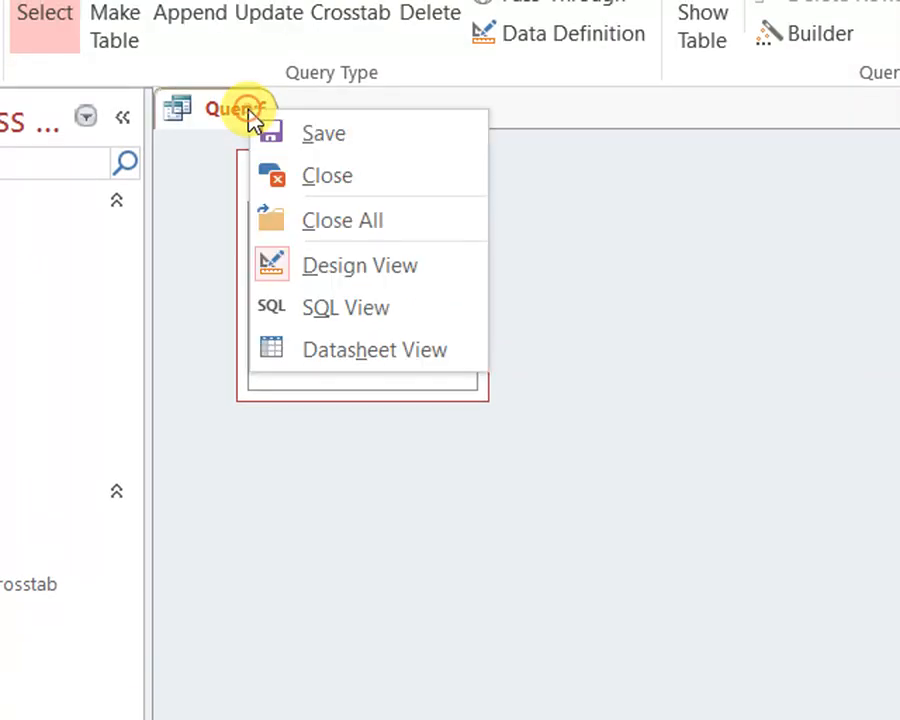
click(343, 309)
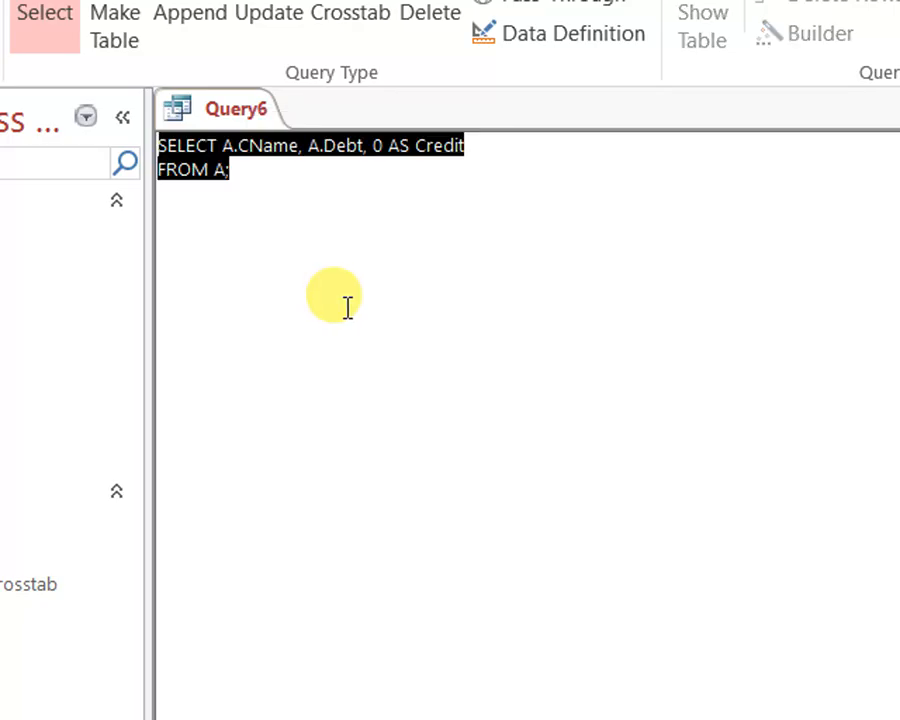
right_click(184, 158)
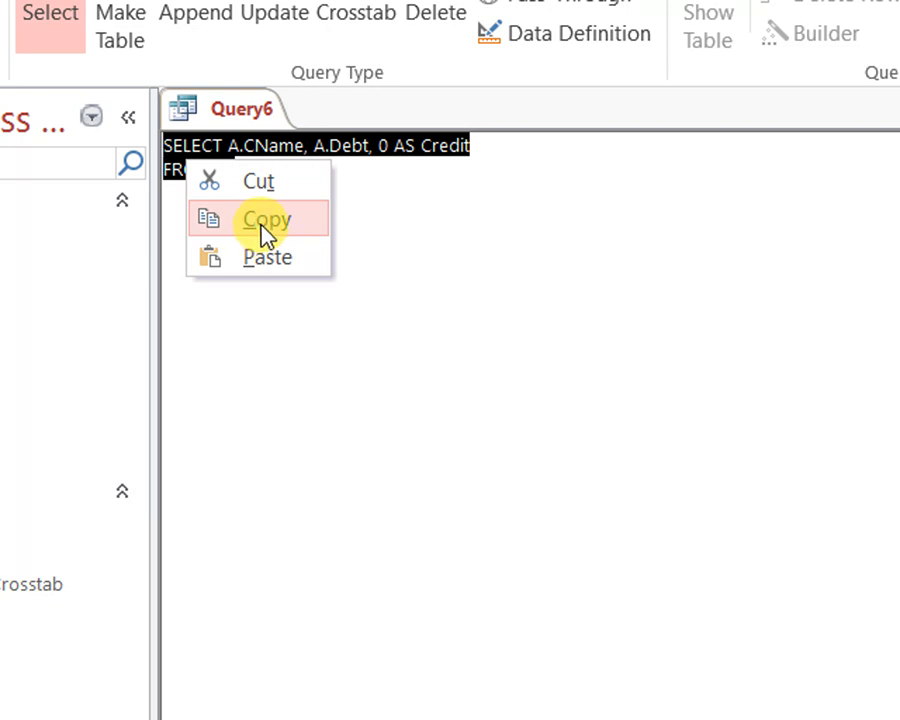
click(263, 234)
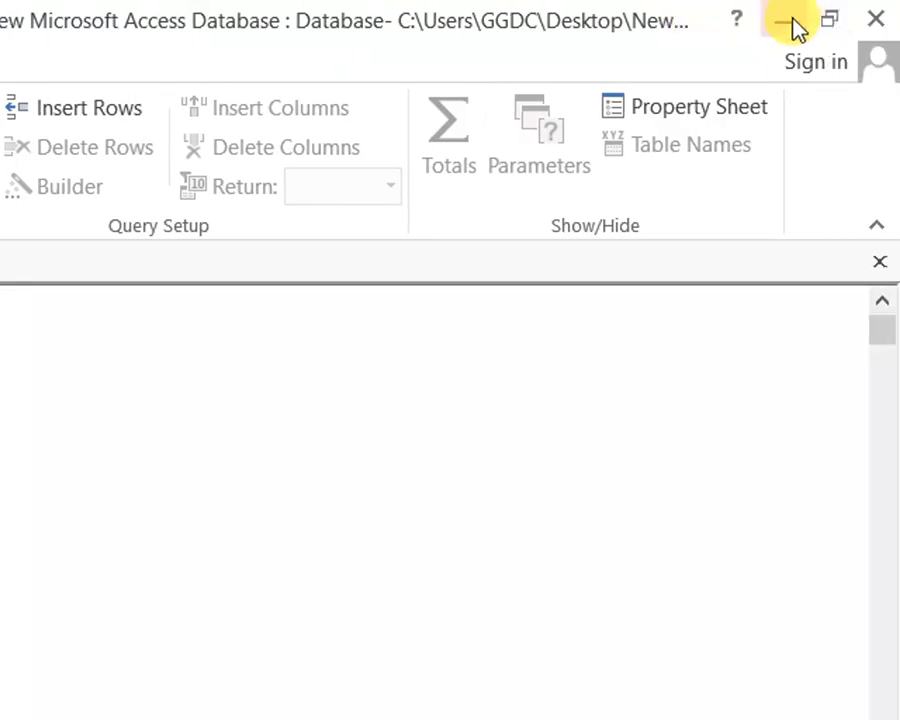
Create a new text document on the desktop, open it in Notepad and paste the copied SQL statement into it
click(792, 24)
right_click(235, 399)
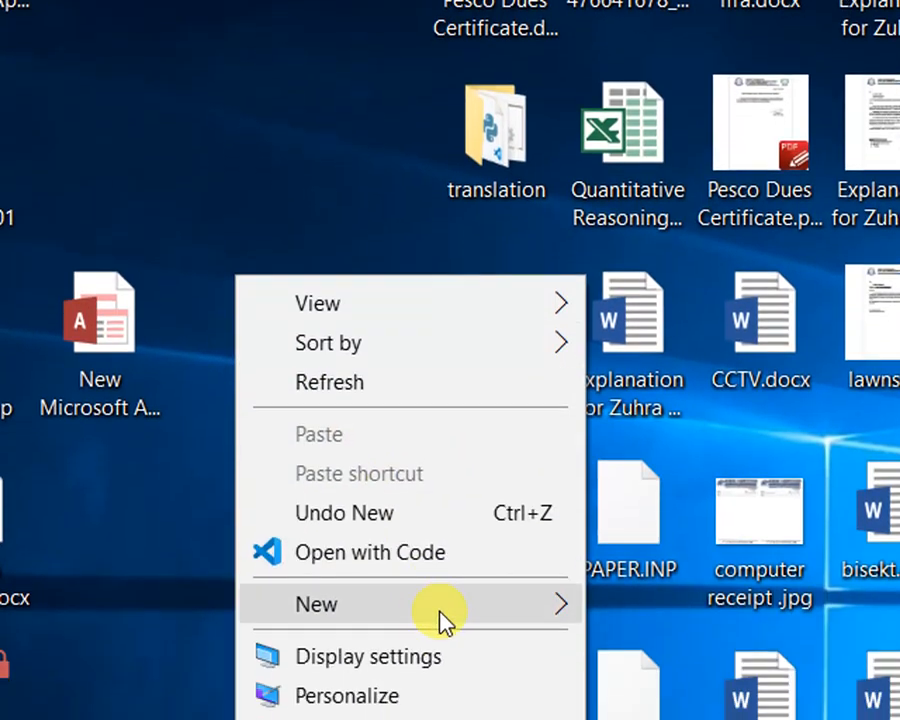
mouse_move(441, 609)
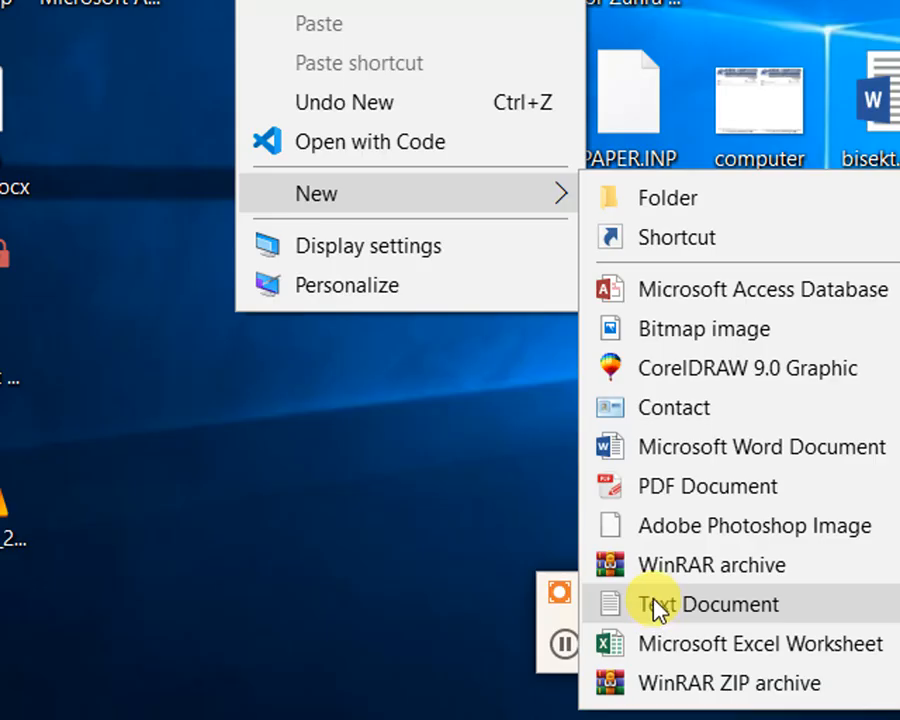
click(660, 604)
click(322, 176)
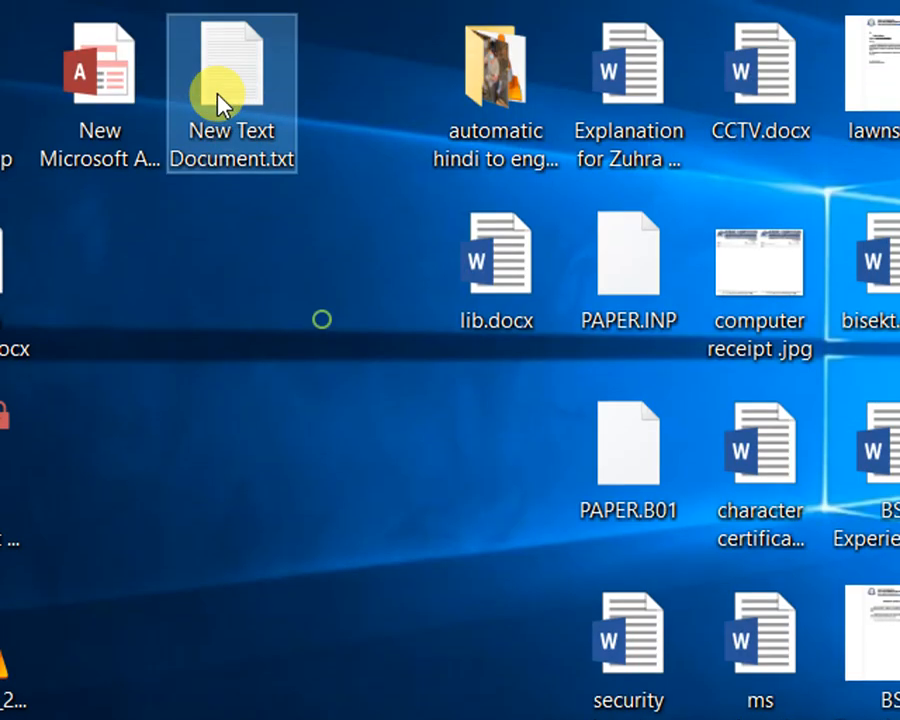
double_click(218, 98)
right_click(388, 312)
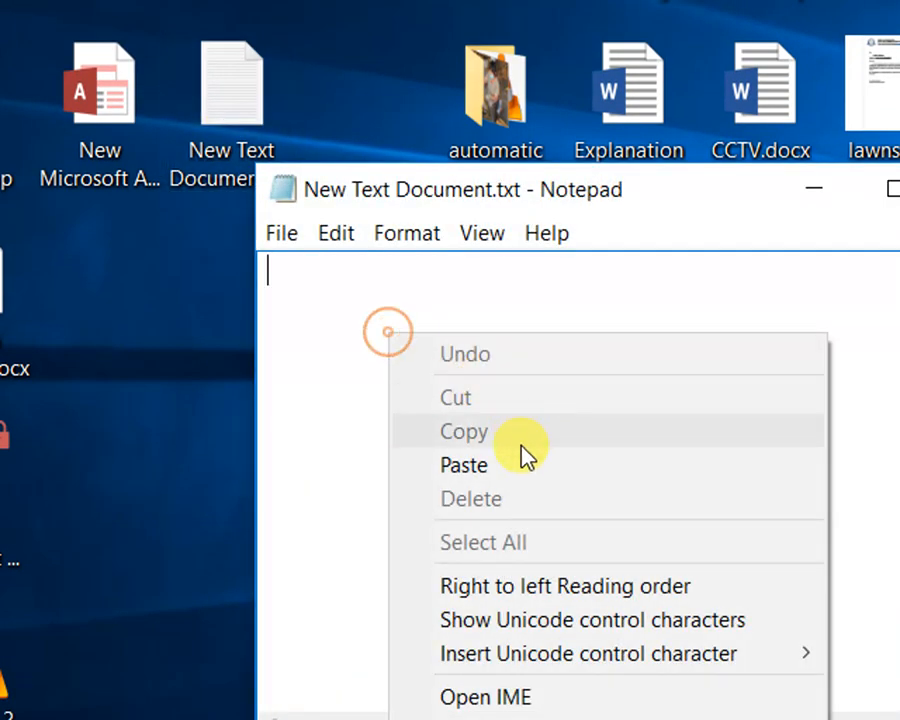
click(522, 463)
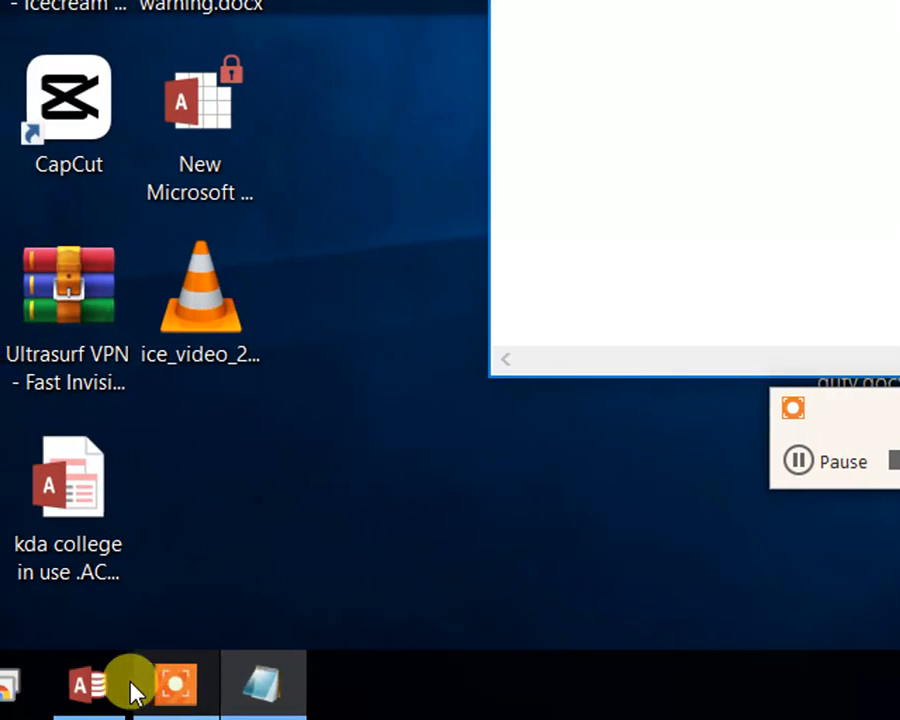
Switch back to Access, return Query6 to design view and add table B to it
click(130, 686)
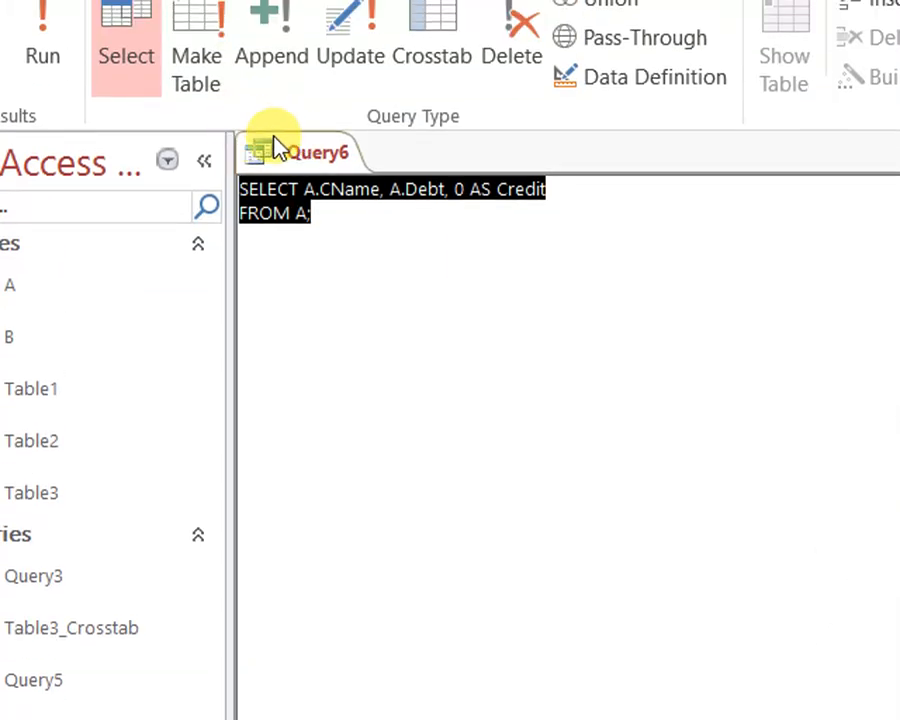
right_click(278, 148)
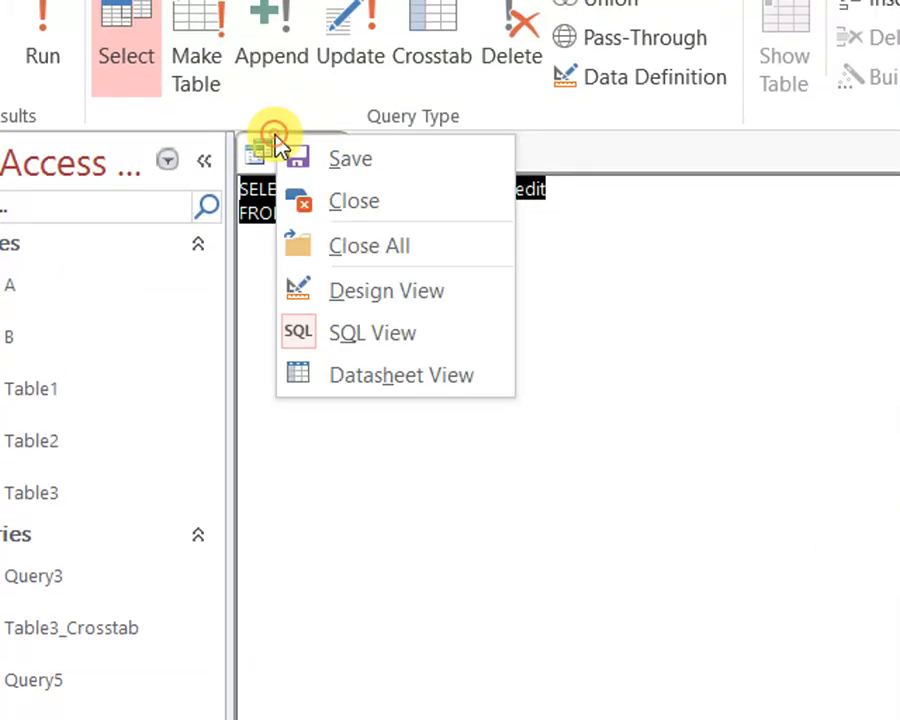
click(392, 297)
right_click(661, 317)
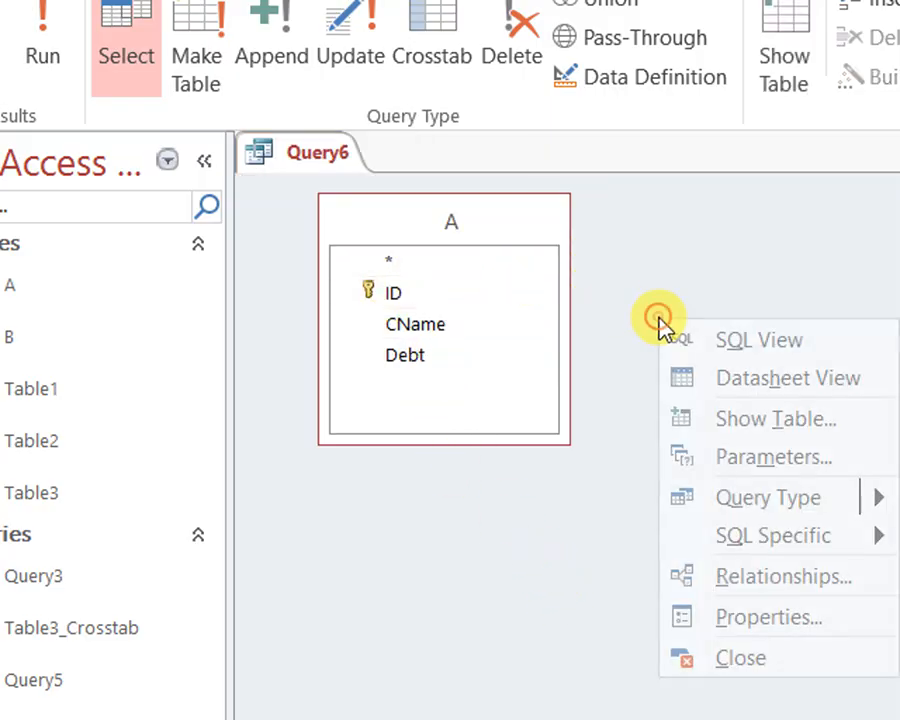
click(765, 428)
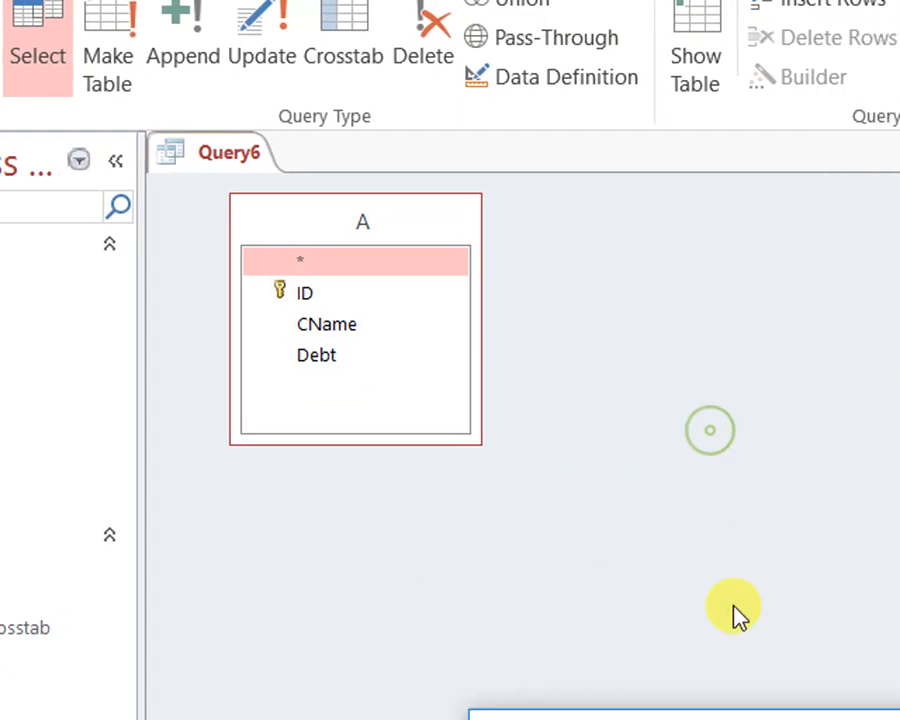
click(506, 587)
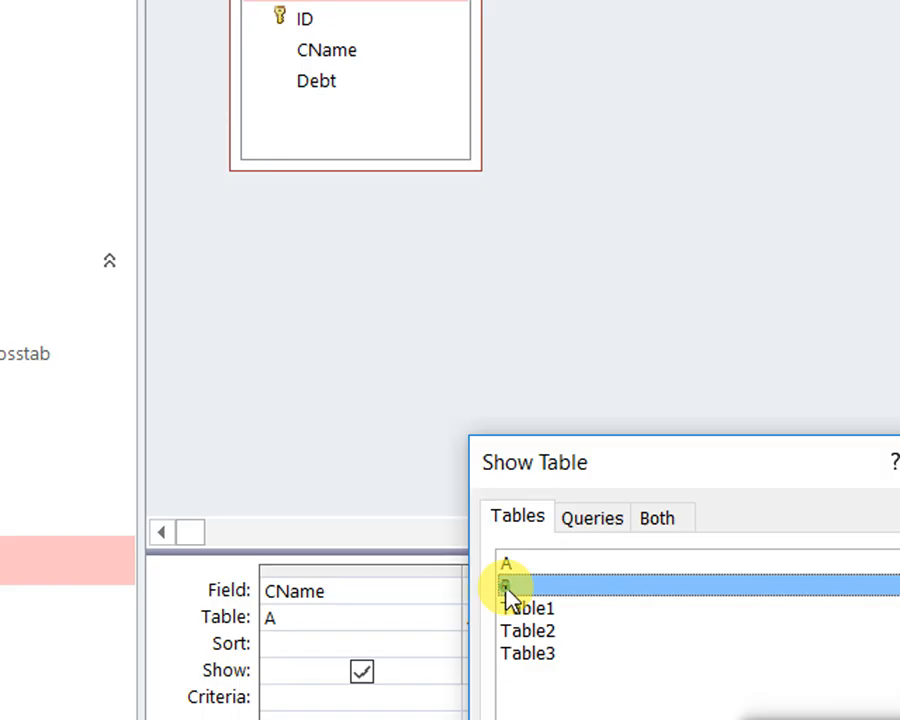
double_click(506, 587)
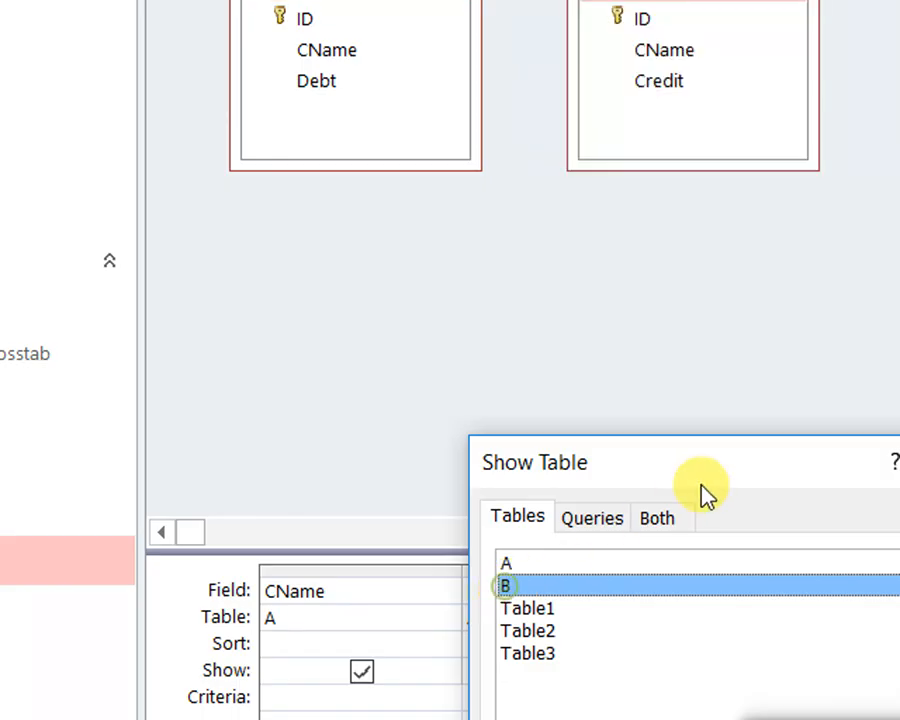
drag(723, 454, 635, 106)
click(661, 128)
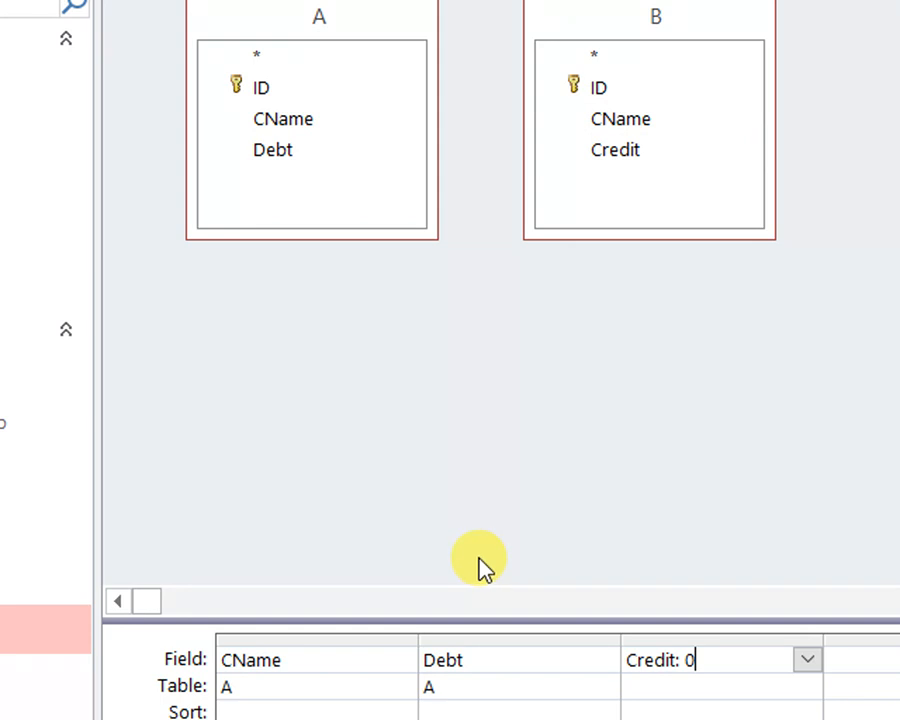
Set the query's second column to "Debt: 0" and its third column to the Credit field
click(498, 660)
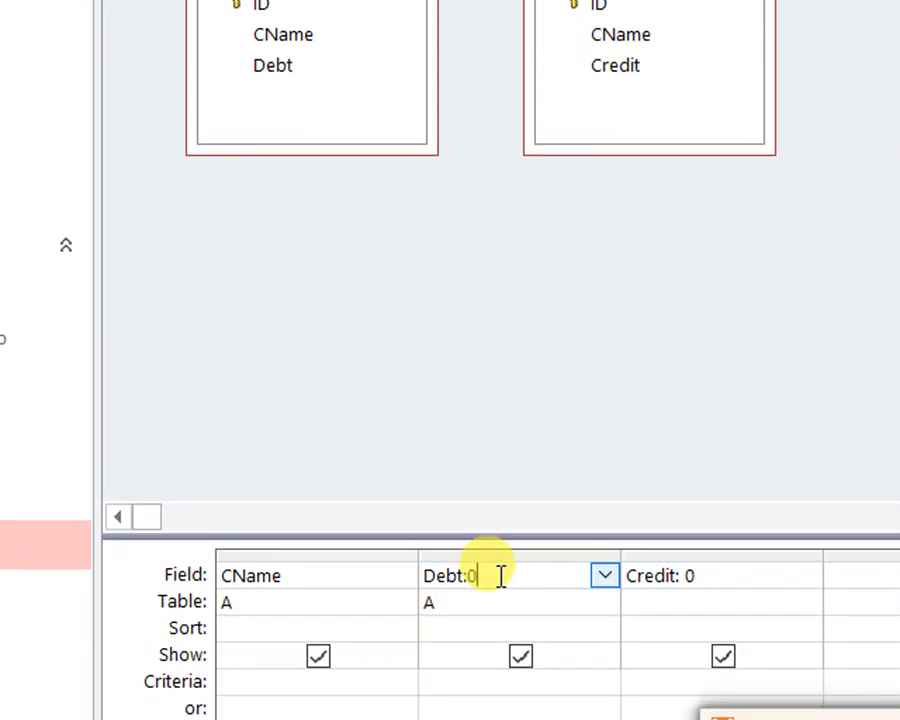
click(704, 577)
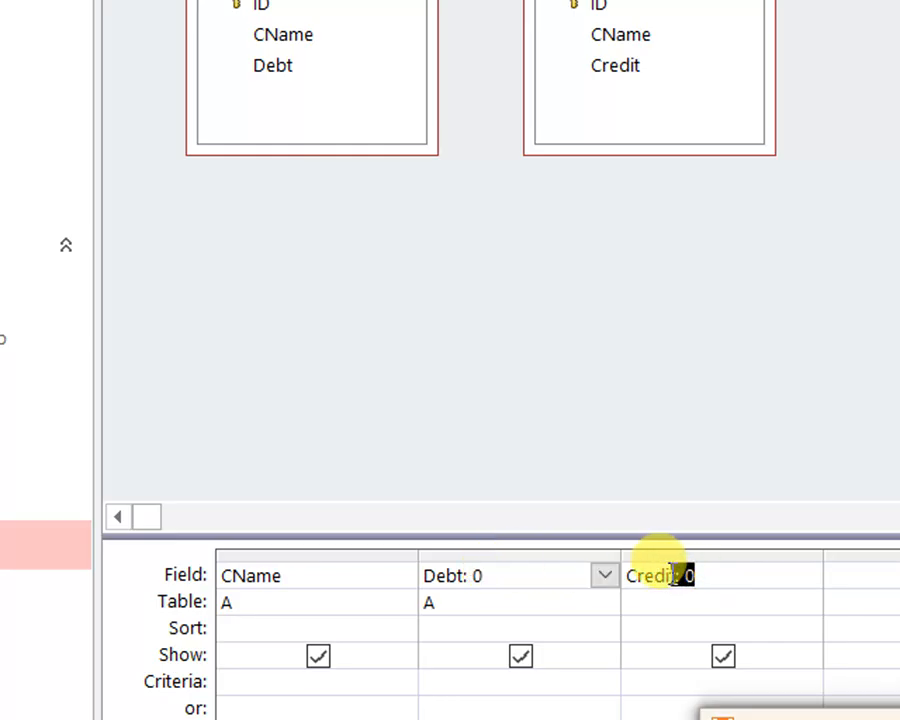
click(710, 580)
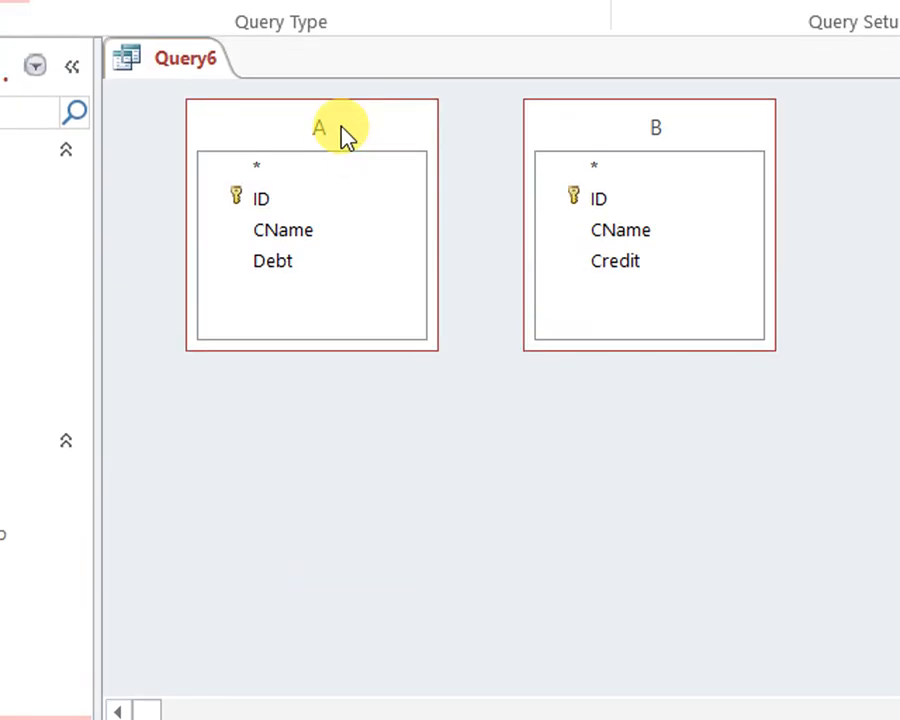
Remove table A from the query and use table B's CName as the first column
right_click(340, 131)
click(397, 150)
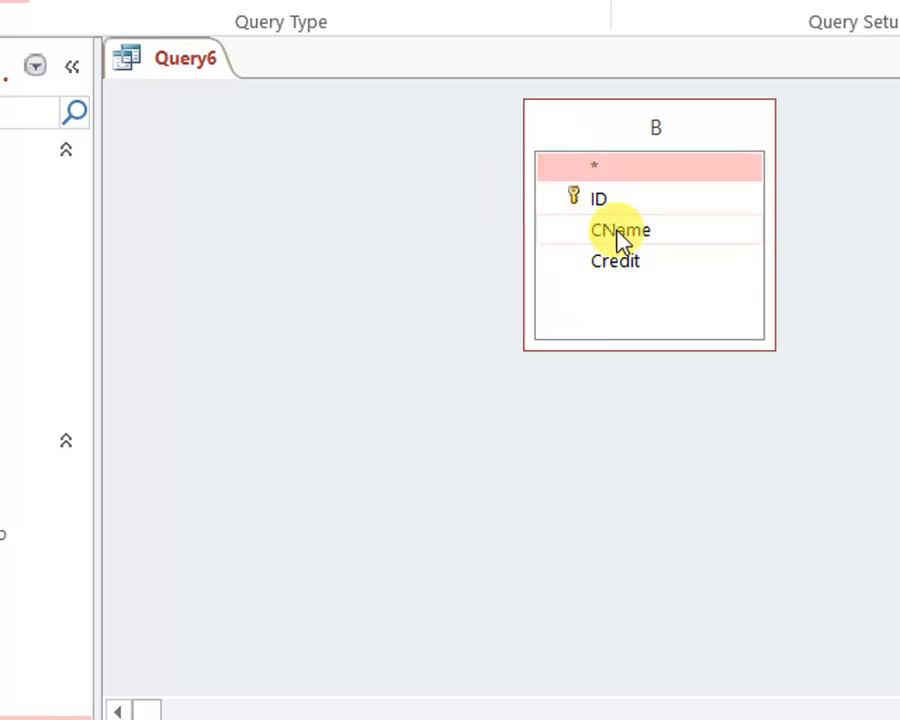
drag(620, 240, 231, 603)
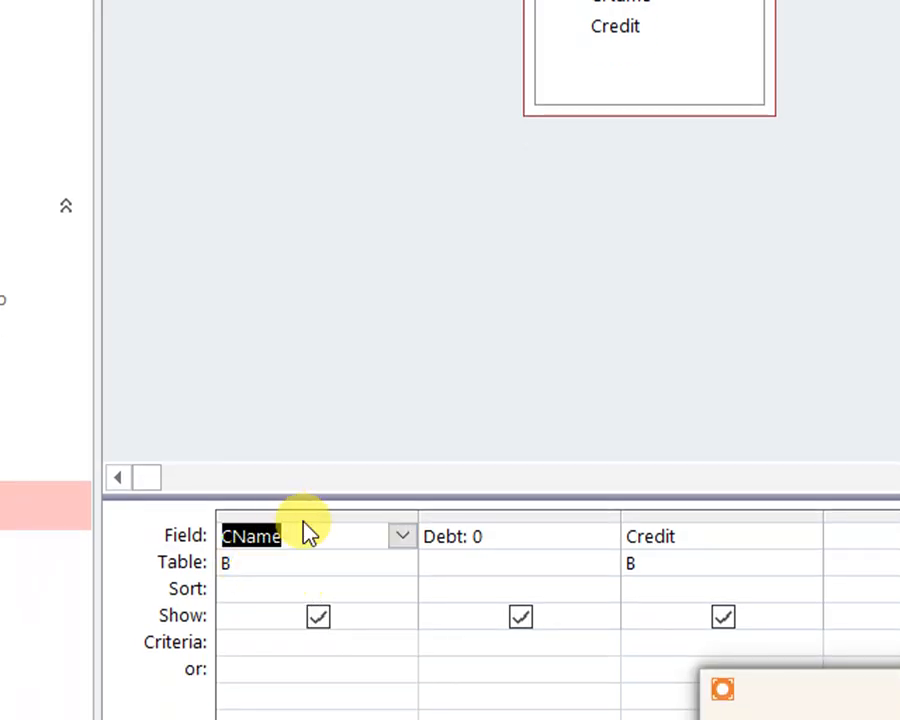
click(317, 514)
click(346, 560)
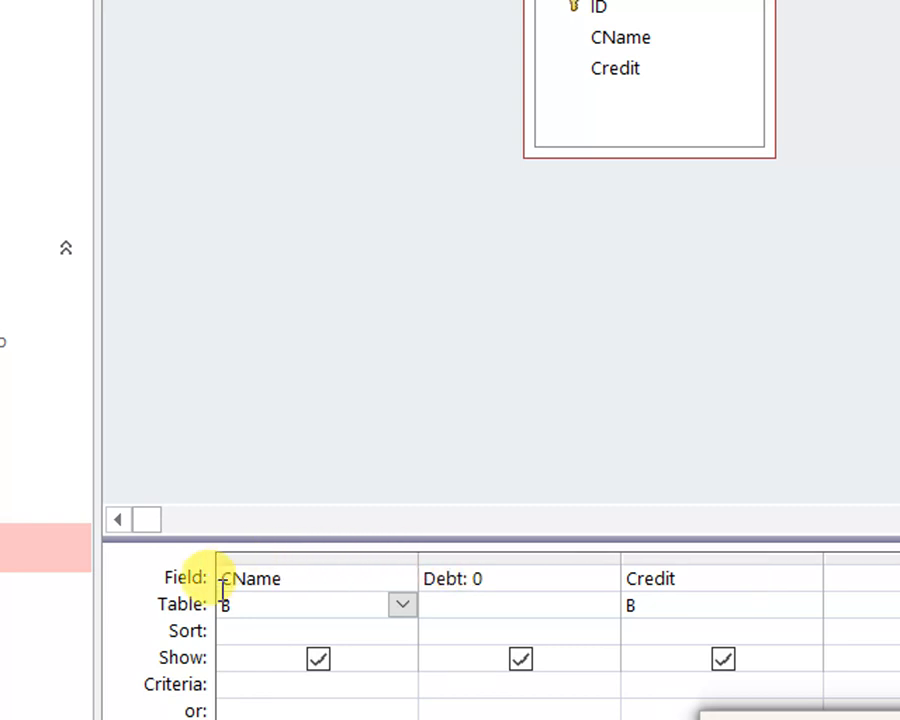
Give the CName column the alias "Cust" and remove the alias again
click(223, 584)
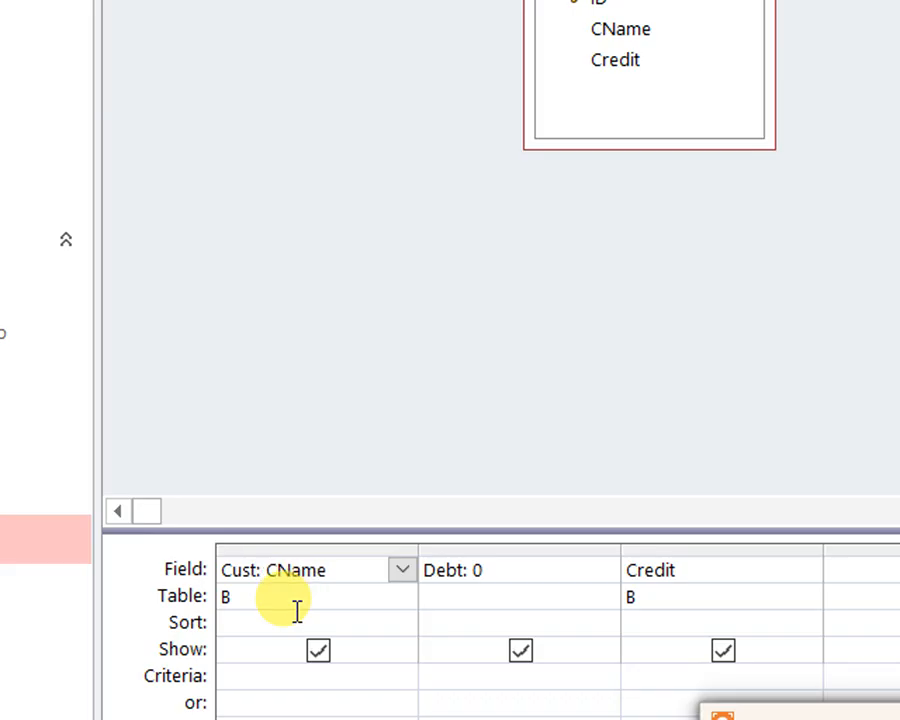
click(272, 574)
drag(279, 578, 304, 576)
click(330, 576)
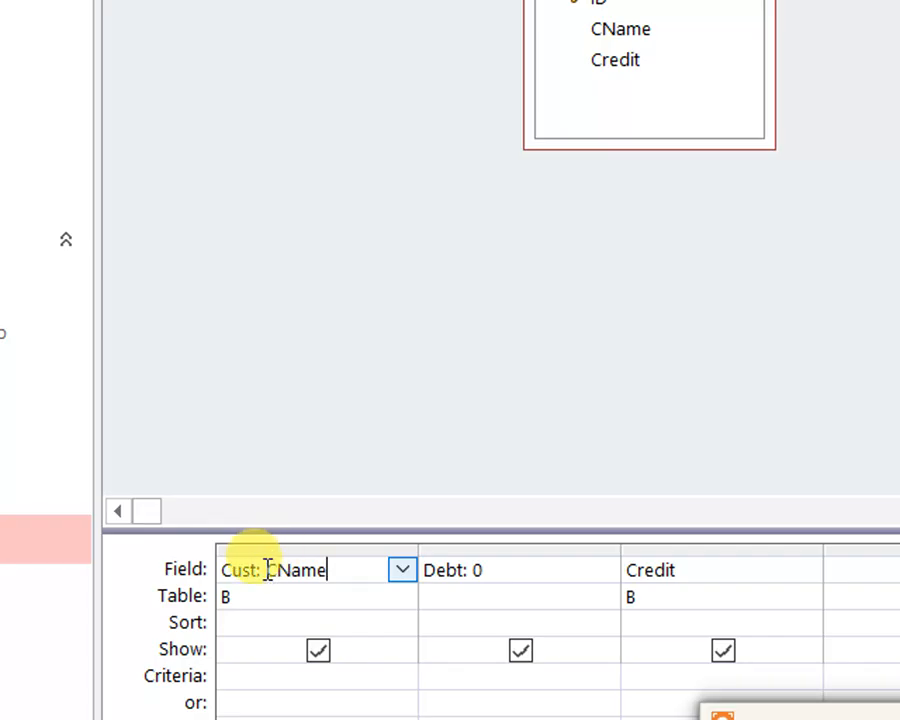
drag(268, 569, 201, 566)
key(Delete)
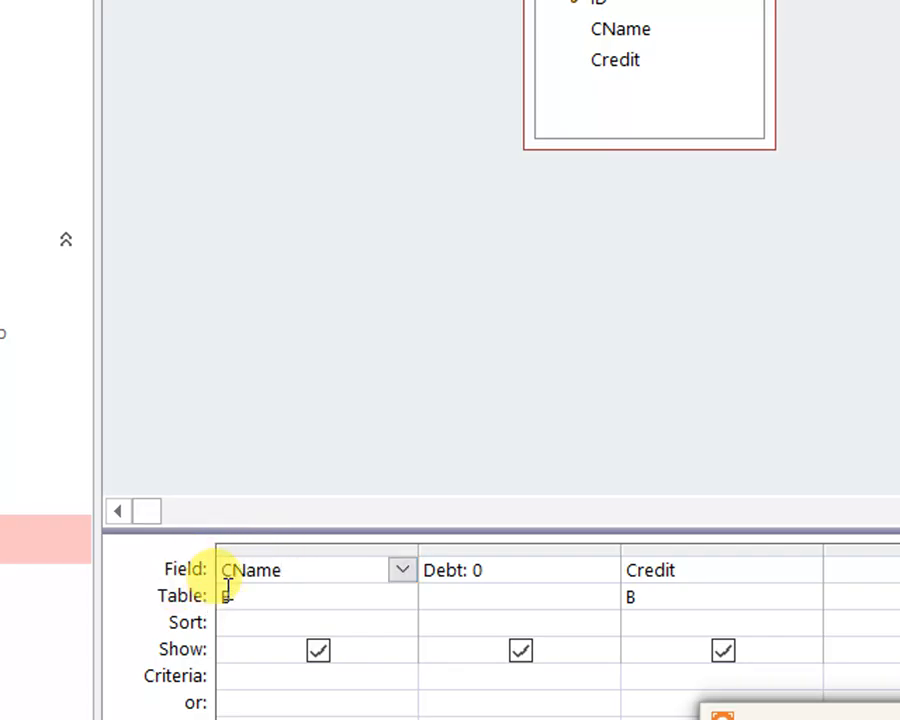
click(328, 597)
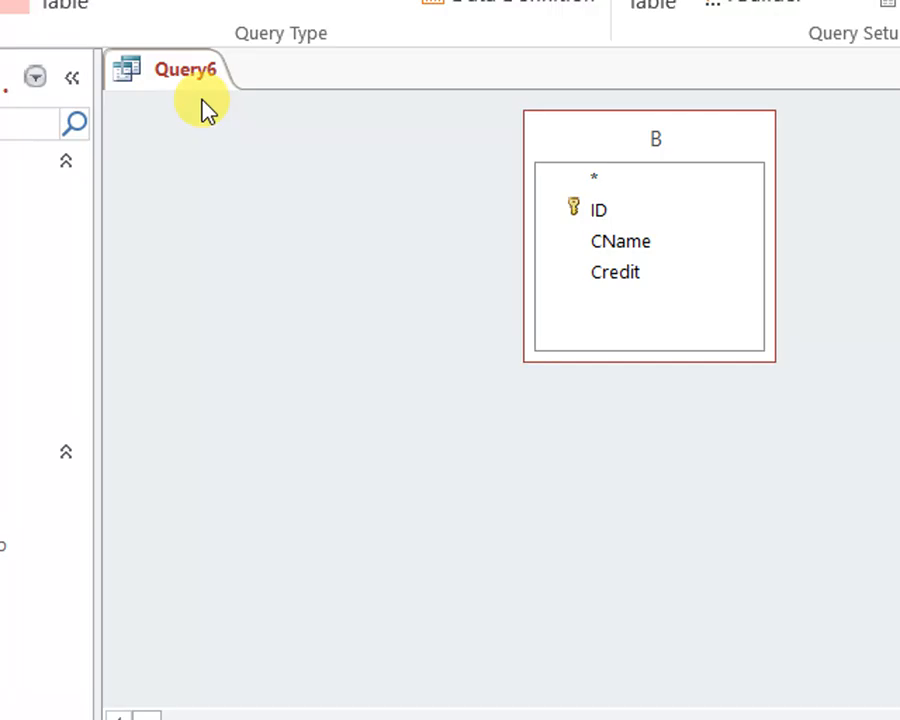
Show Query6 in SQL view and insert blank lines above its SELECT statement
right_click(197, 72)
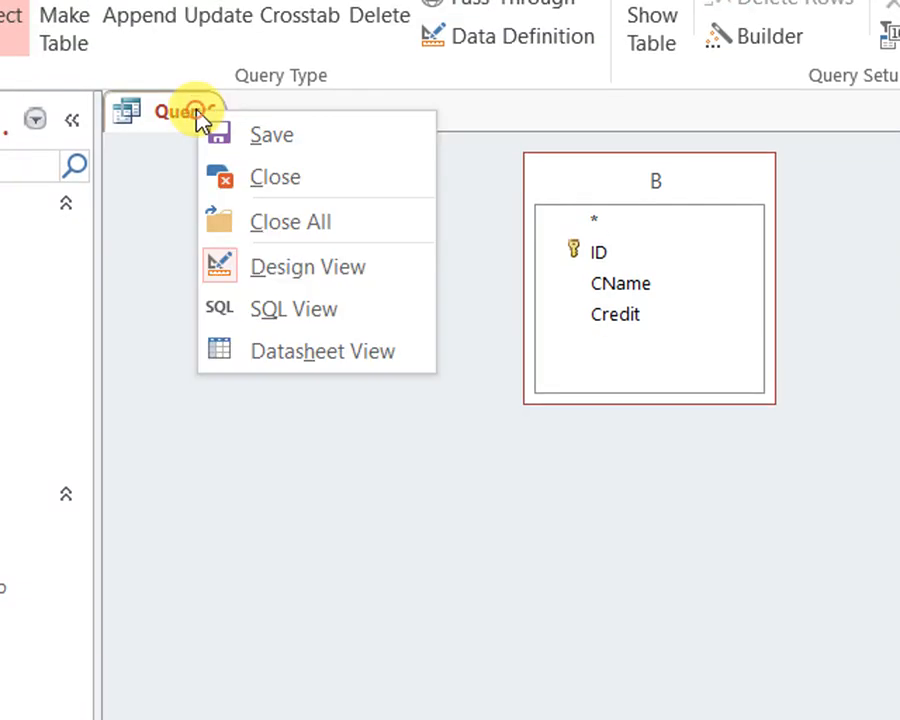
click(296, 277)
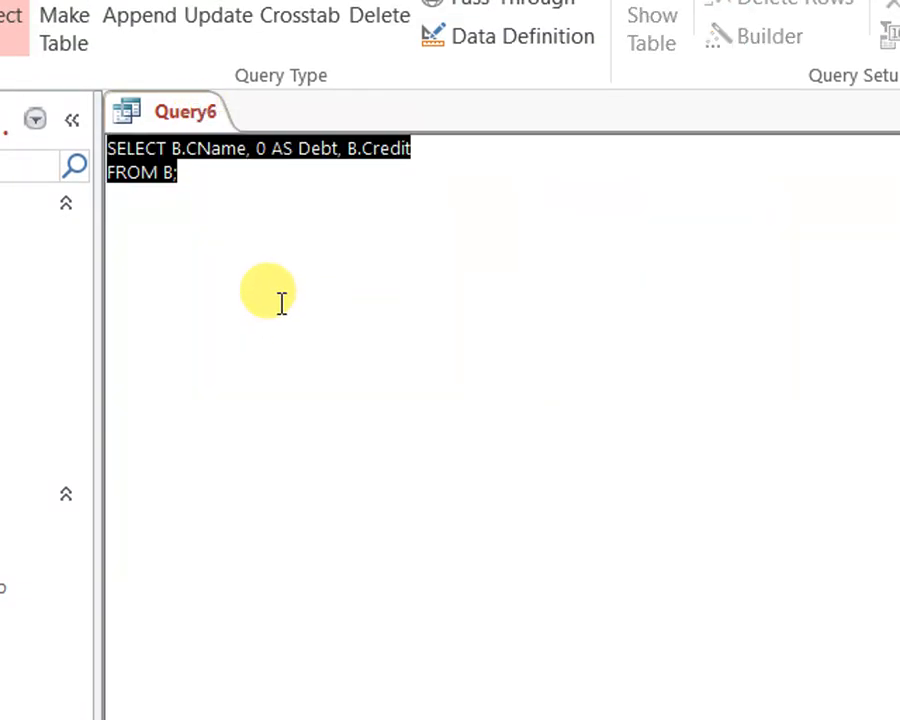
click(279, 302)
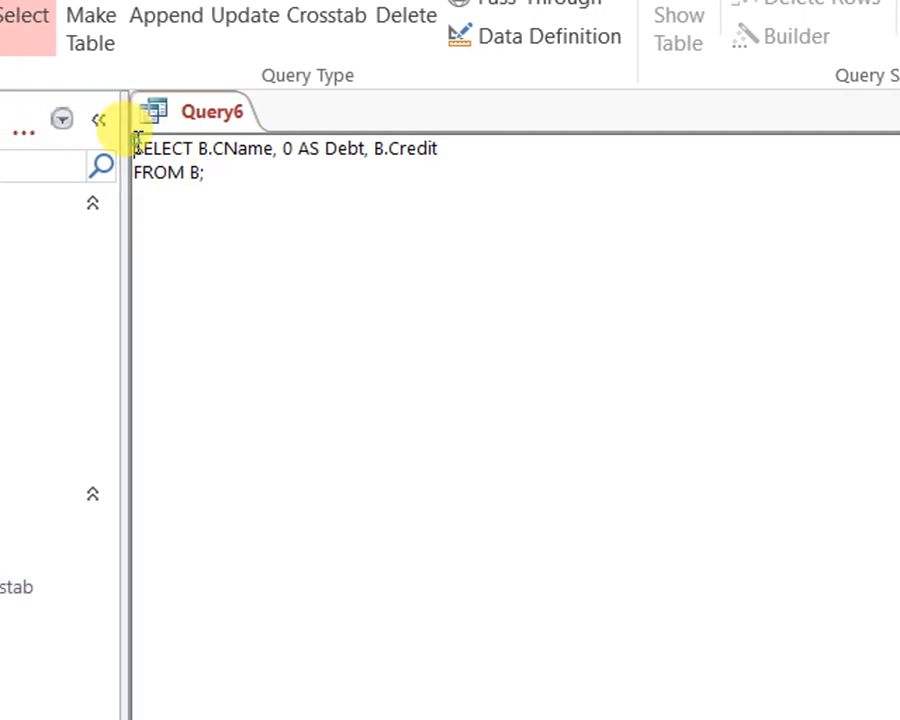
click(108, 148)
key(Return)
key(Return)
key(Return)
key(Return)
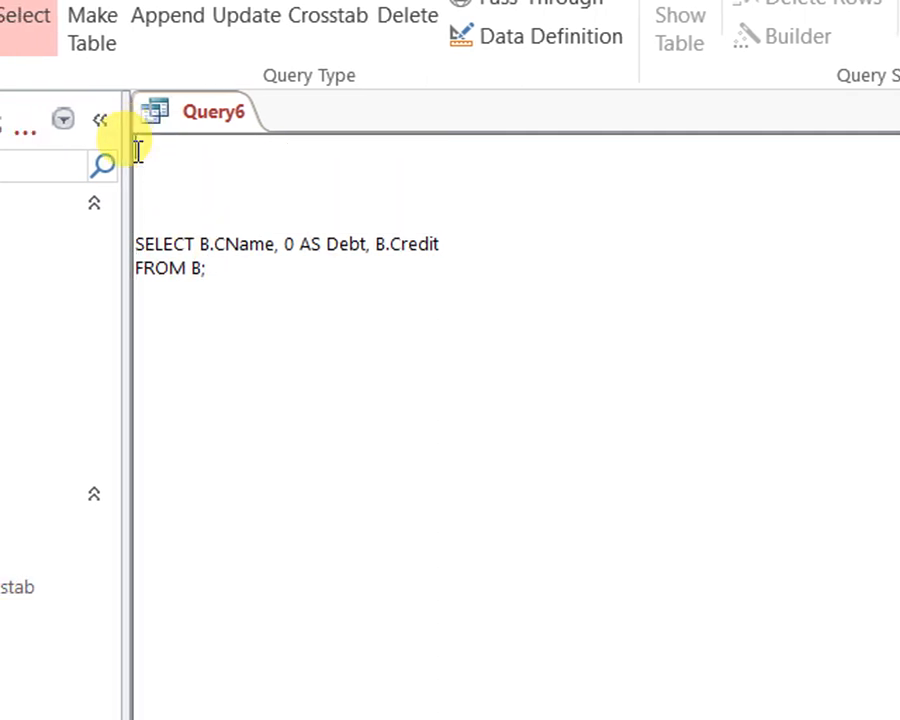
Copy the table A SELECT statement from the Notepad document and paste it above the table B statement in Query6
click(226, 688)
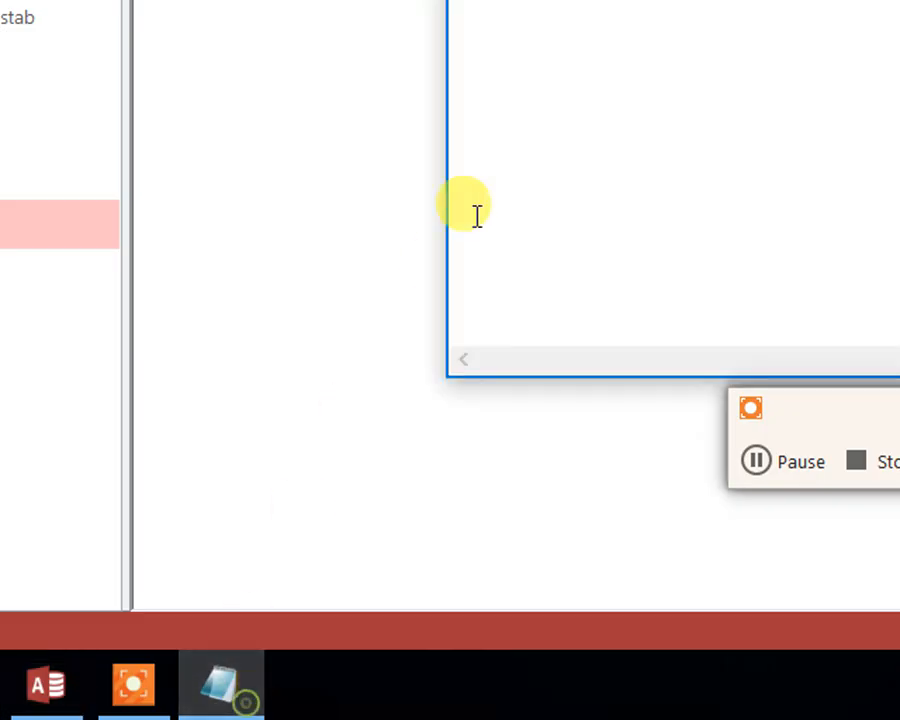
click(646, 0)
key(ctrl+a)
key(ctrl+c)
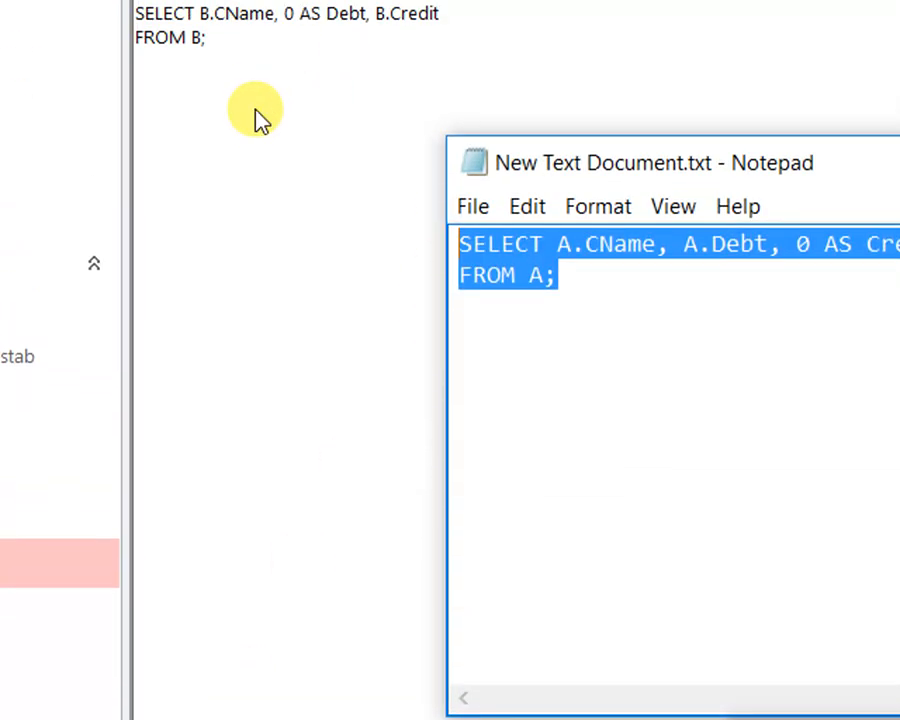
click(202, 0)
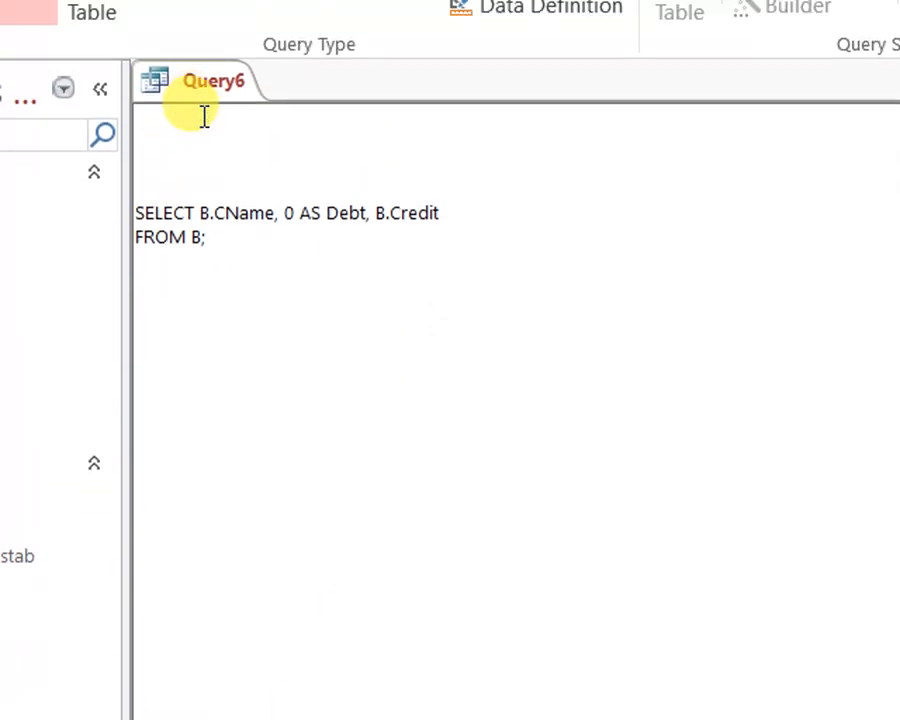
key(ctrl+v)
click(474, 277)
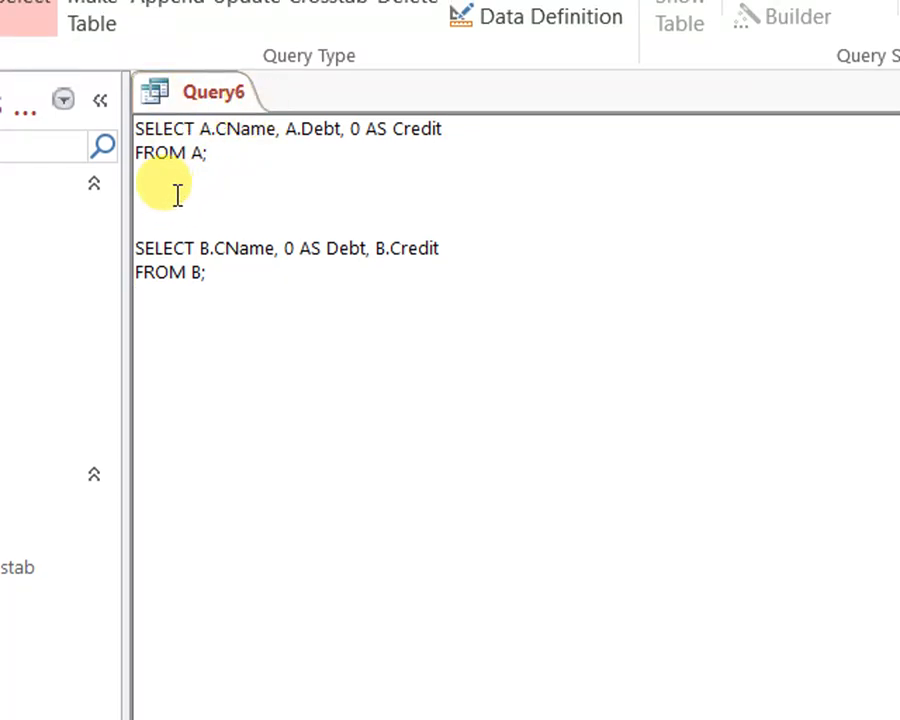
Try to view the two statements as a datasheet, and join them with the keyword "union" on a line between them
click(40, 152)
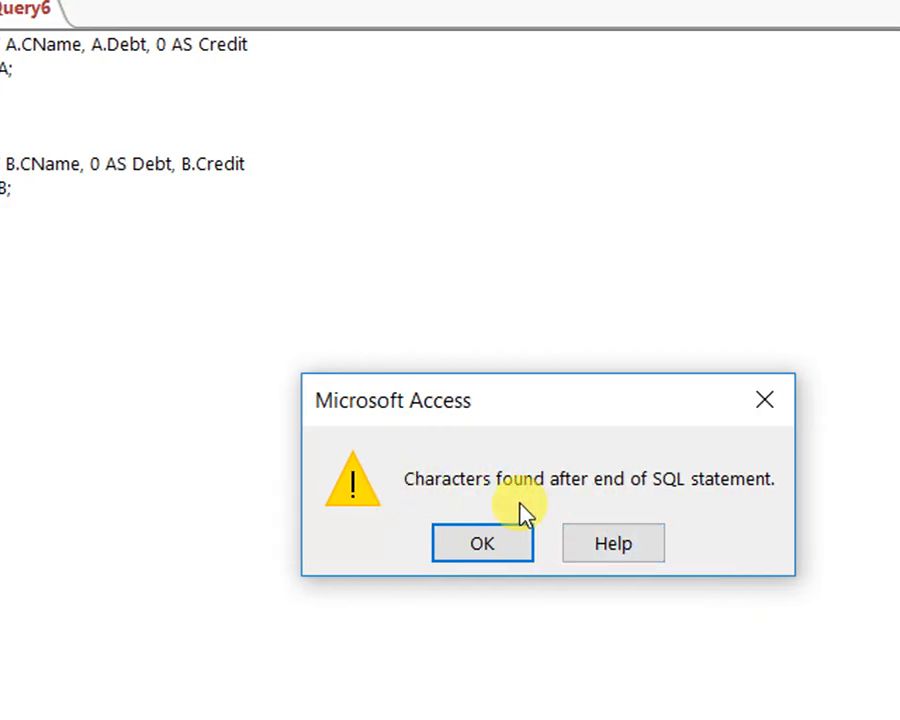
click(476, 552)
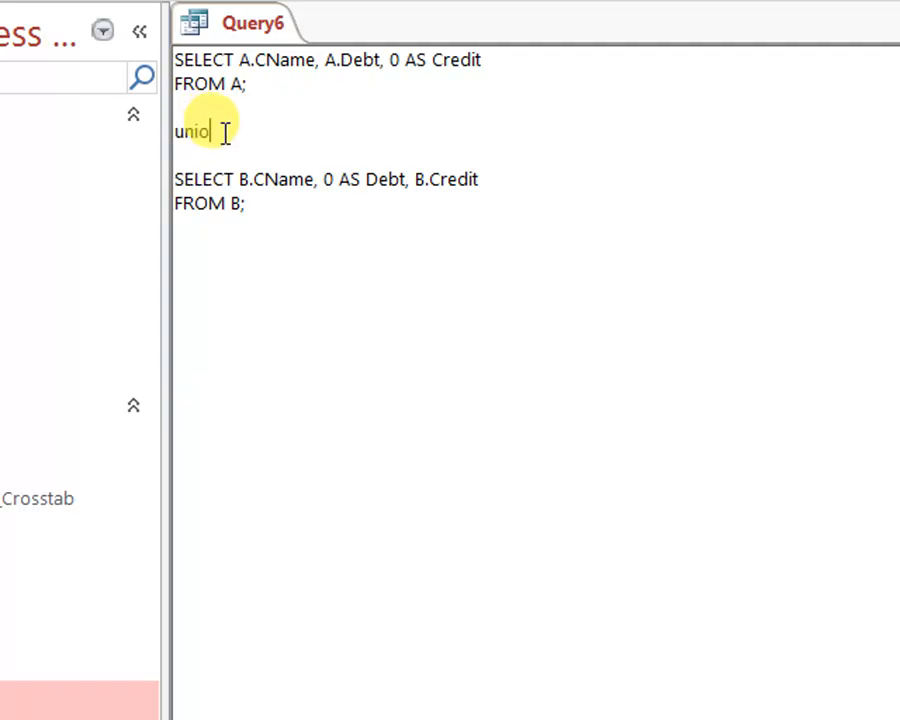
click(266, 264)
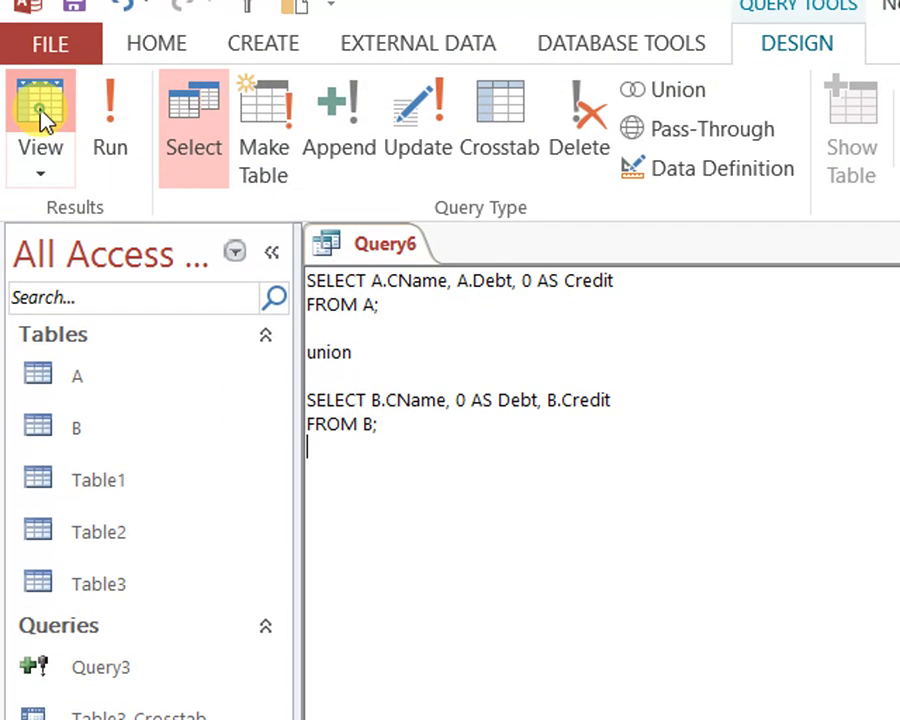
Open the union query in datasheet view and check the Debt and Credit values of each customer row
click(42, 115)
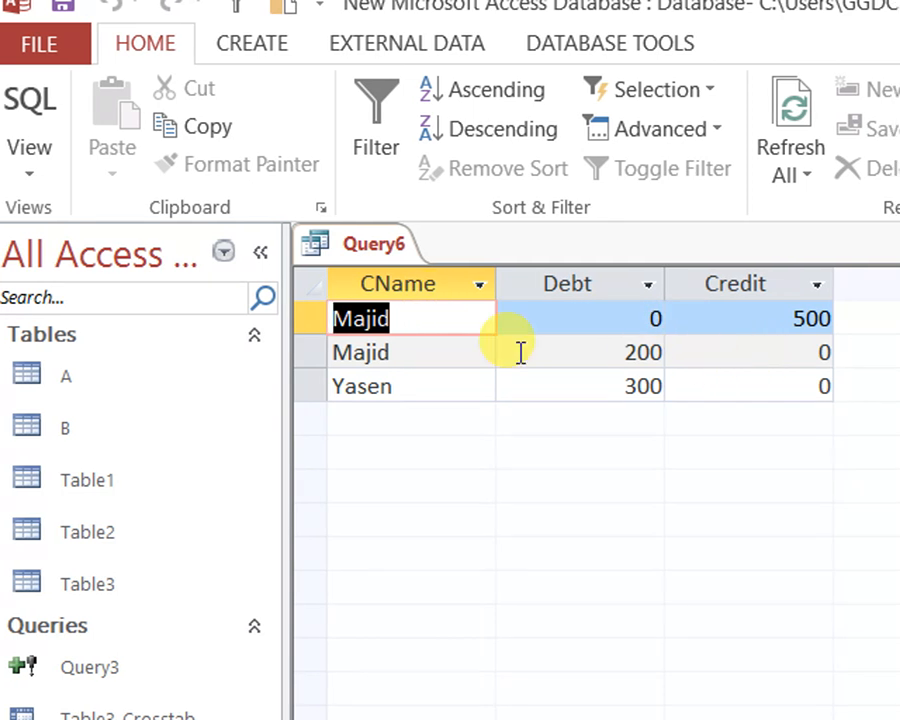
click(408, 321)
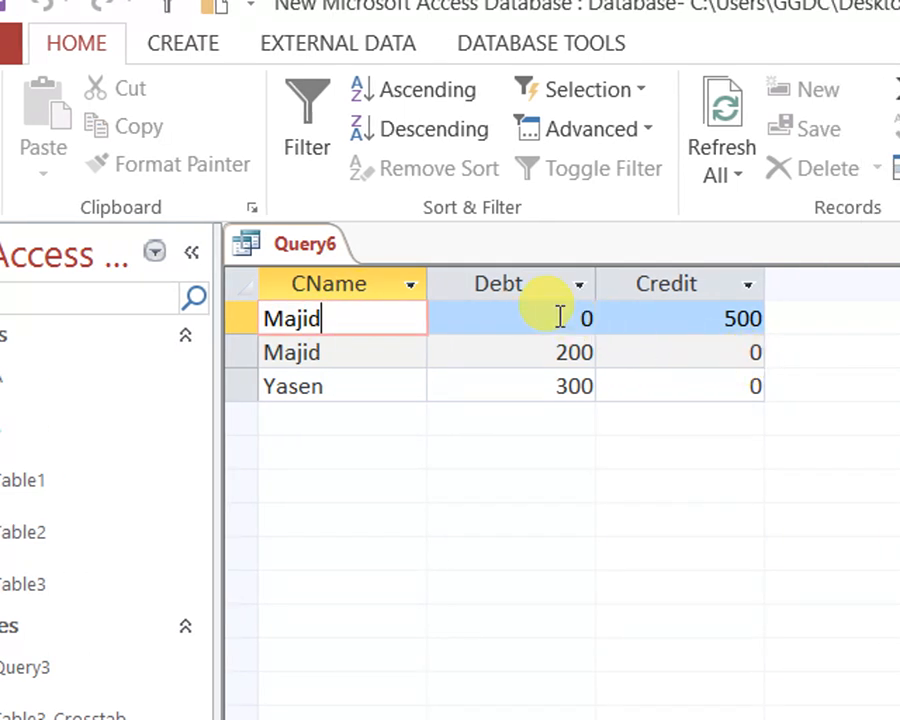
click(556, 316)
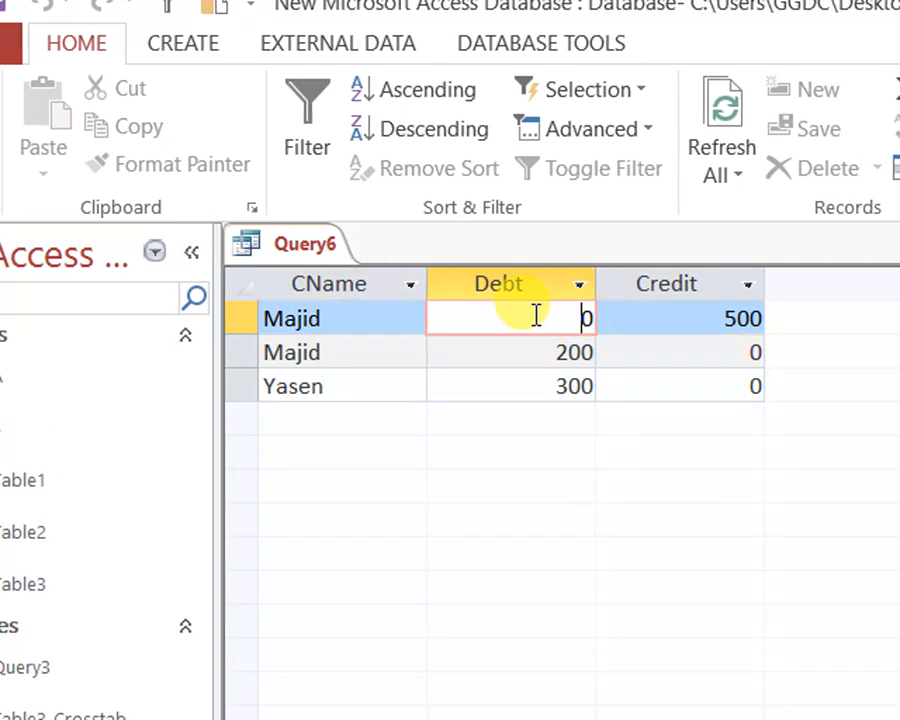
drag(536, 316, 594, 318)
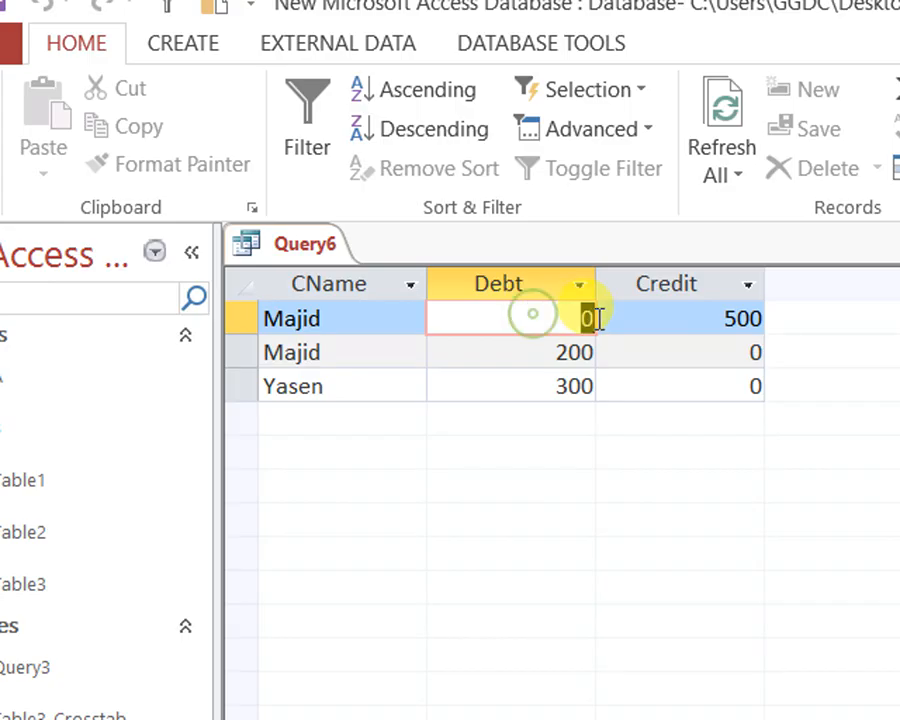
click(479, 318)
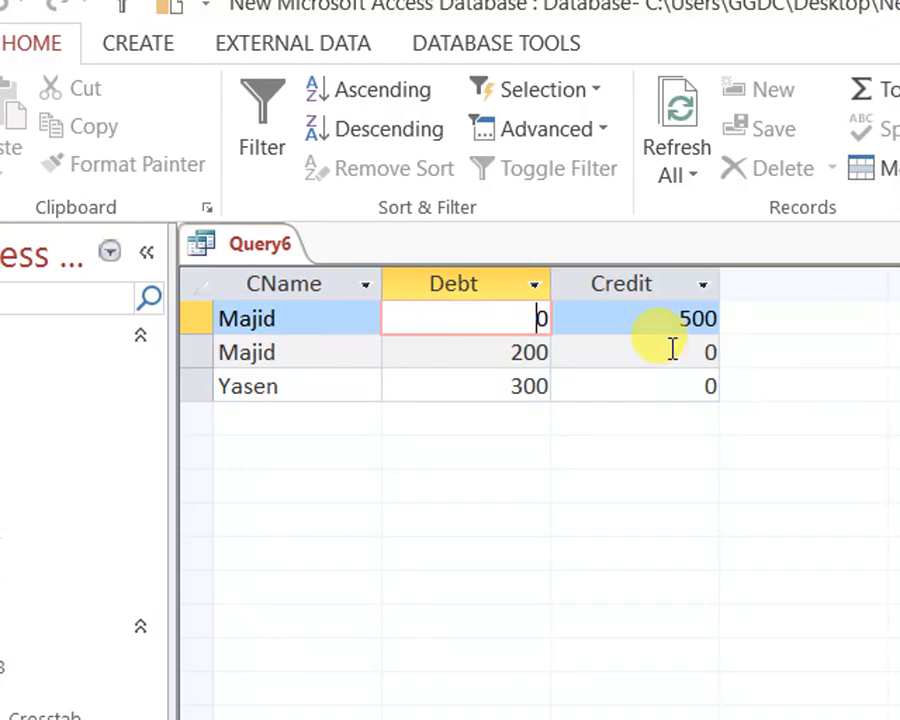
drag(716, 320, 773, 322)
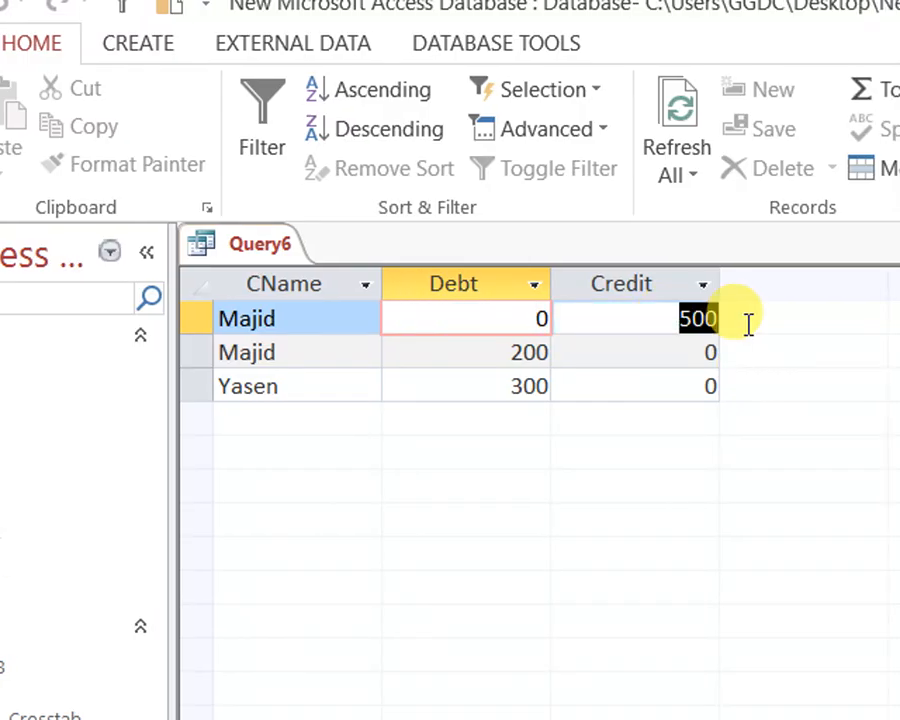
click(453, 350)
click(490, 370)
click(664, 350)
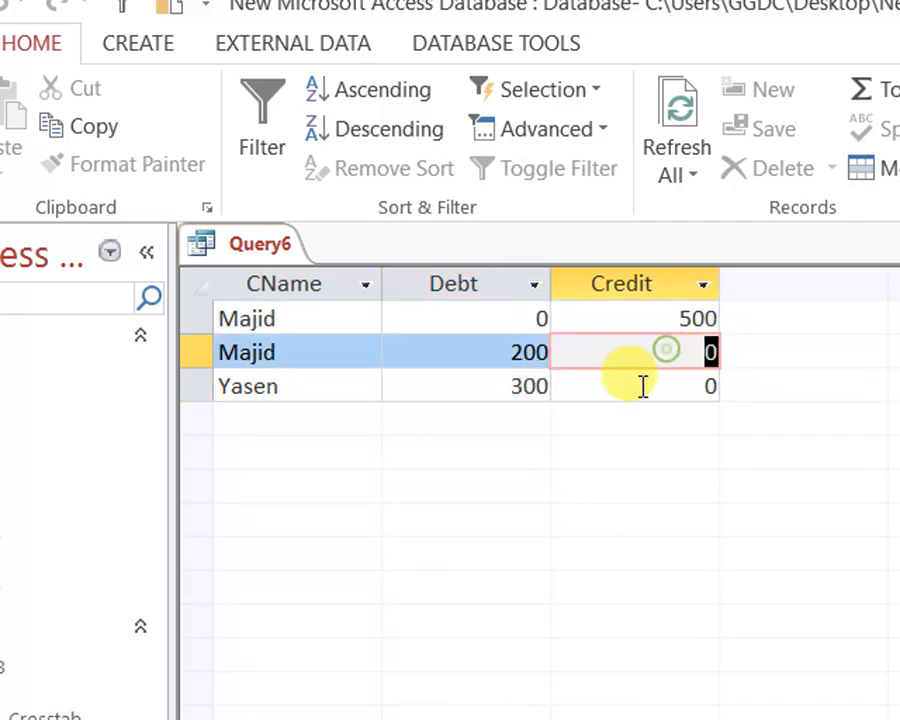
click(643, 386)
click(788, 378)
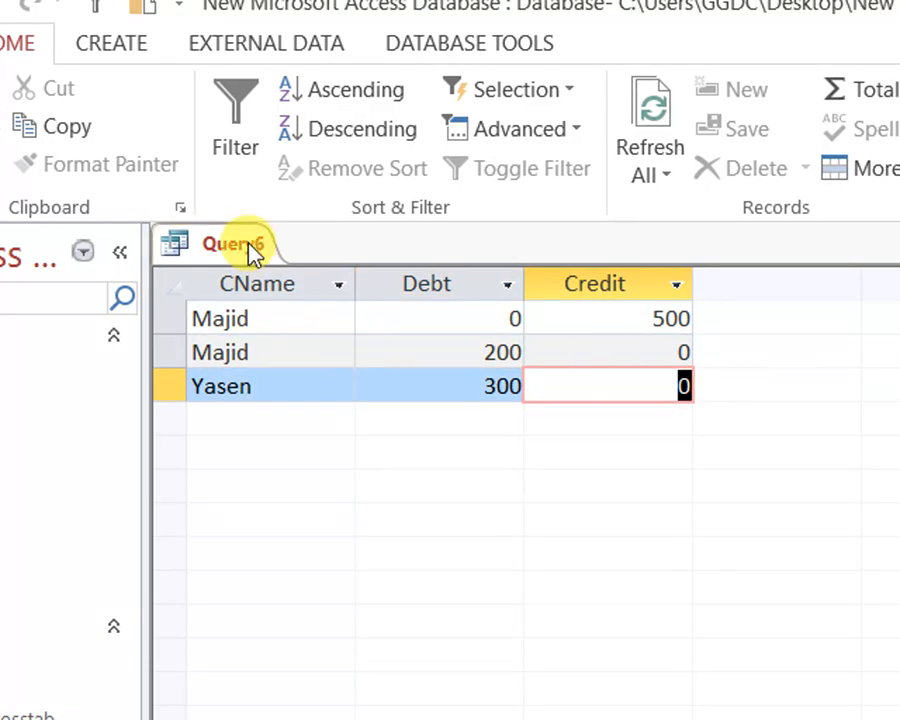
Save the union query under the name Query6
key(ctrl+s)
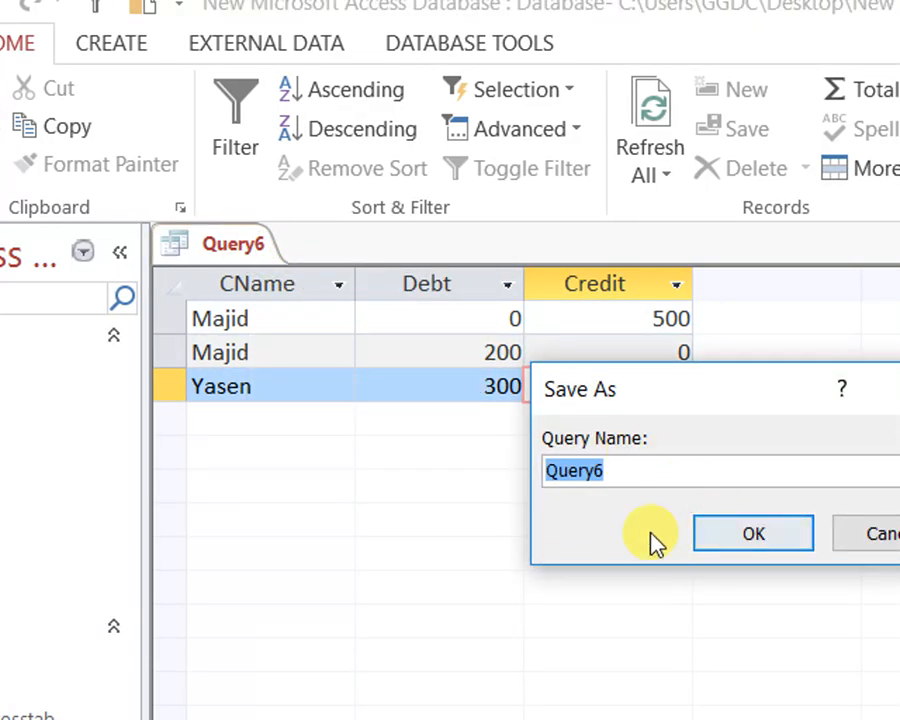
click(752, 537)
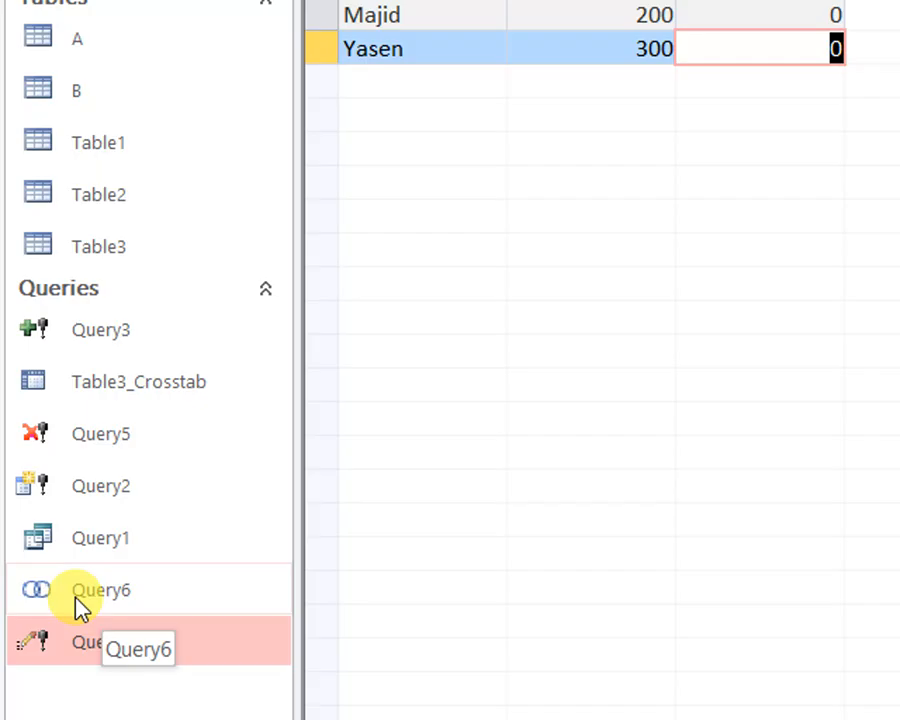
right_click(343, 151)
click(367, 164)
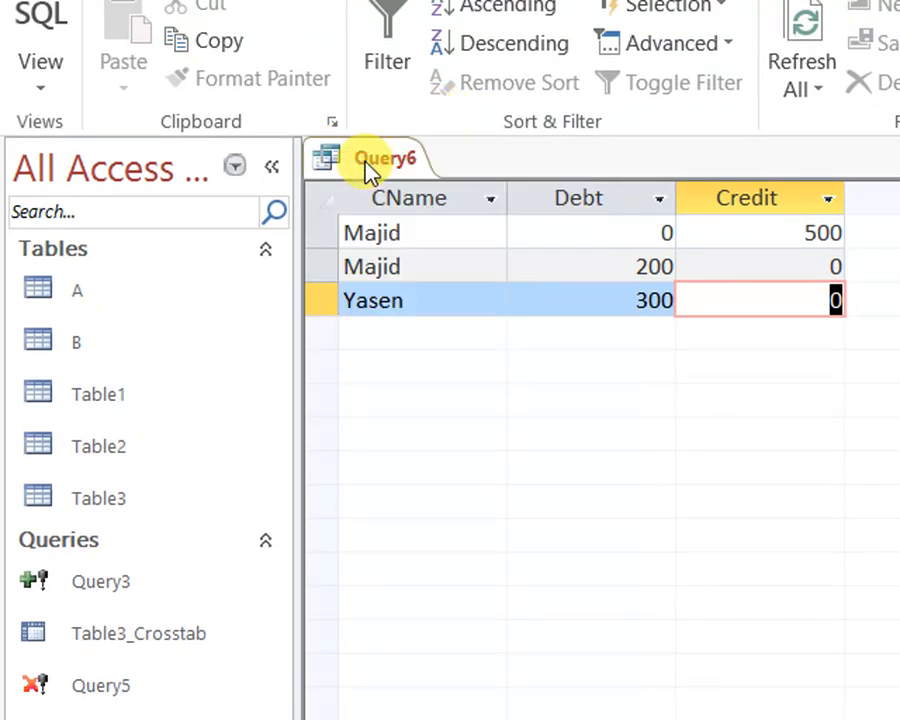
right_click(367, 170)
click(408, 187)
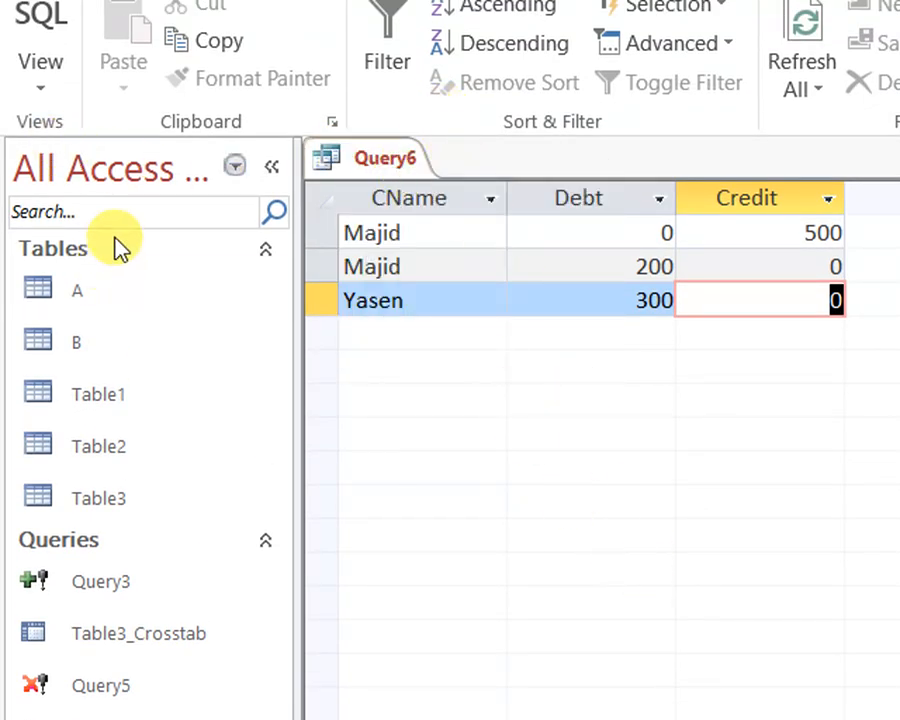
Show the union query Query6 in SQL view, and close it
right_click(362, 150)
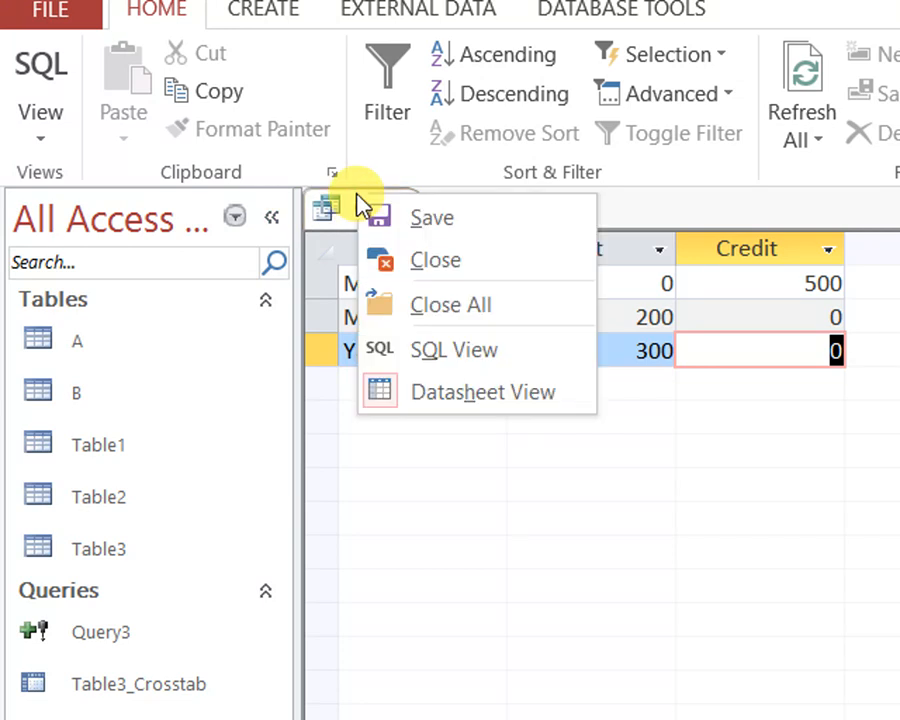
click(448, 364)
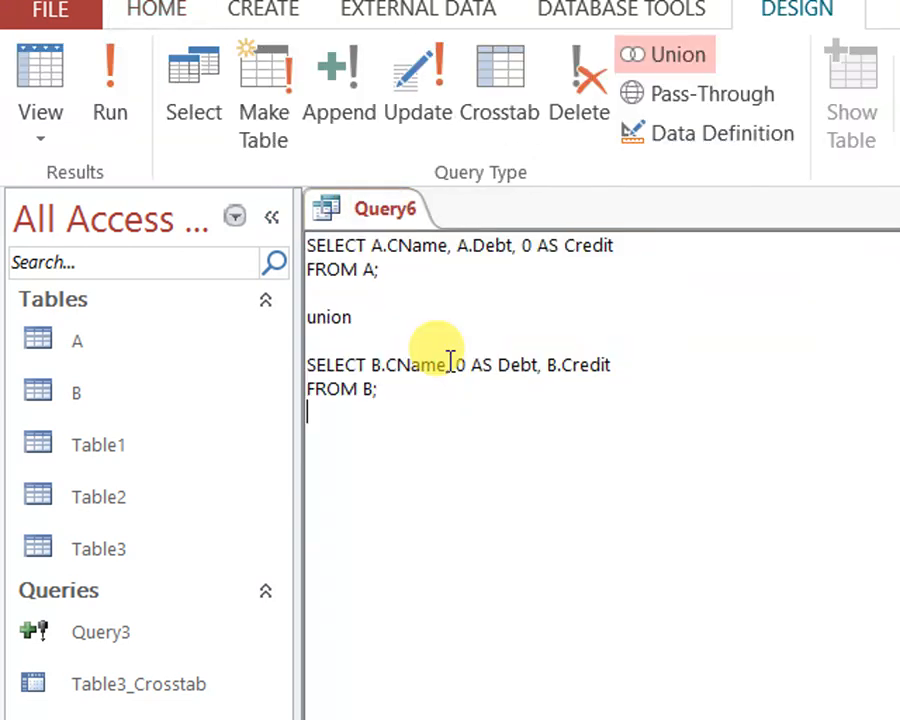
right_click(385, 215)
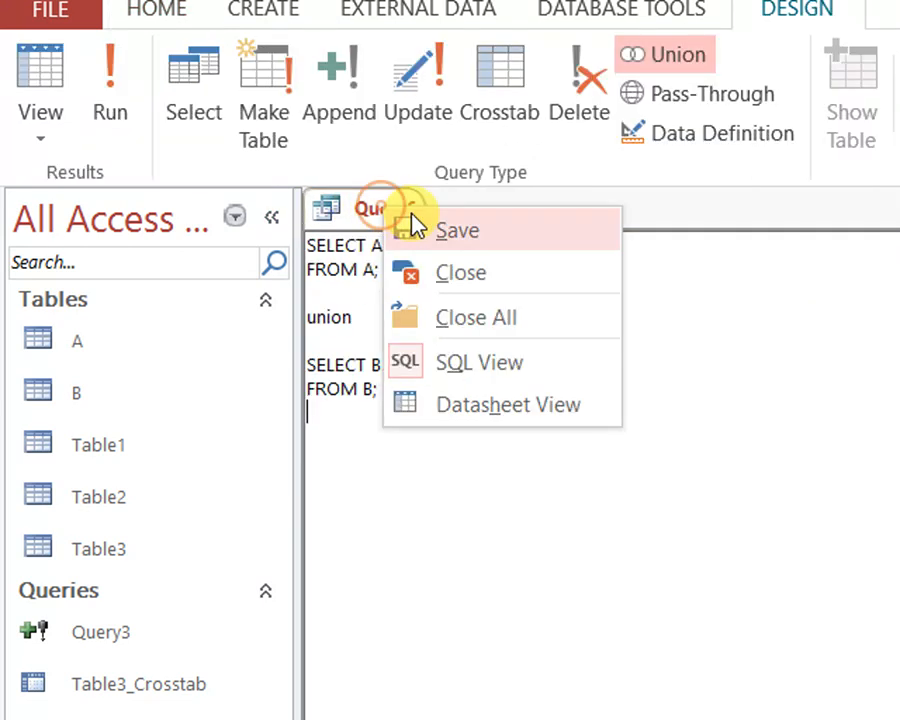
click(466, 275)
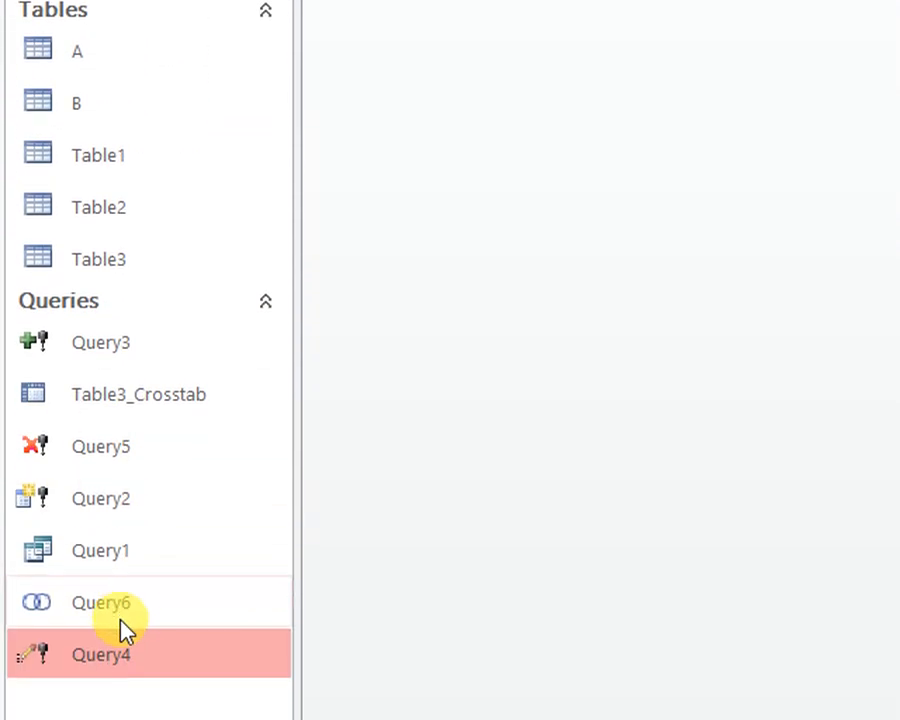
right_click(118, 616)
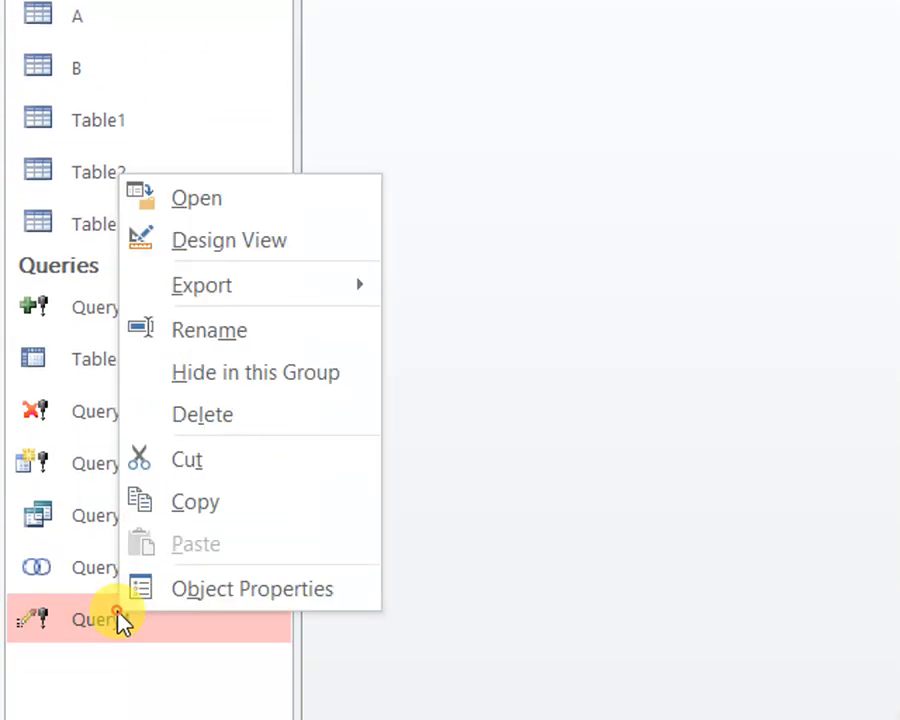
click(261, 207)
click(678, 617)
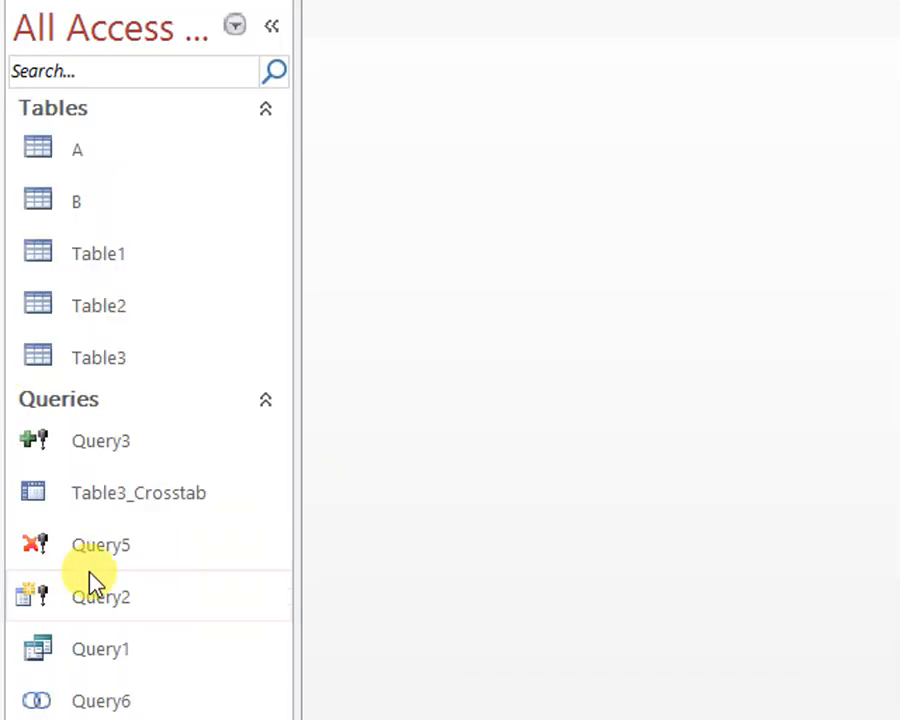
Open the update query Query4 in Design View
right_click(141, 508)
right_click(100, 705)
right_click(100, 606)
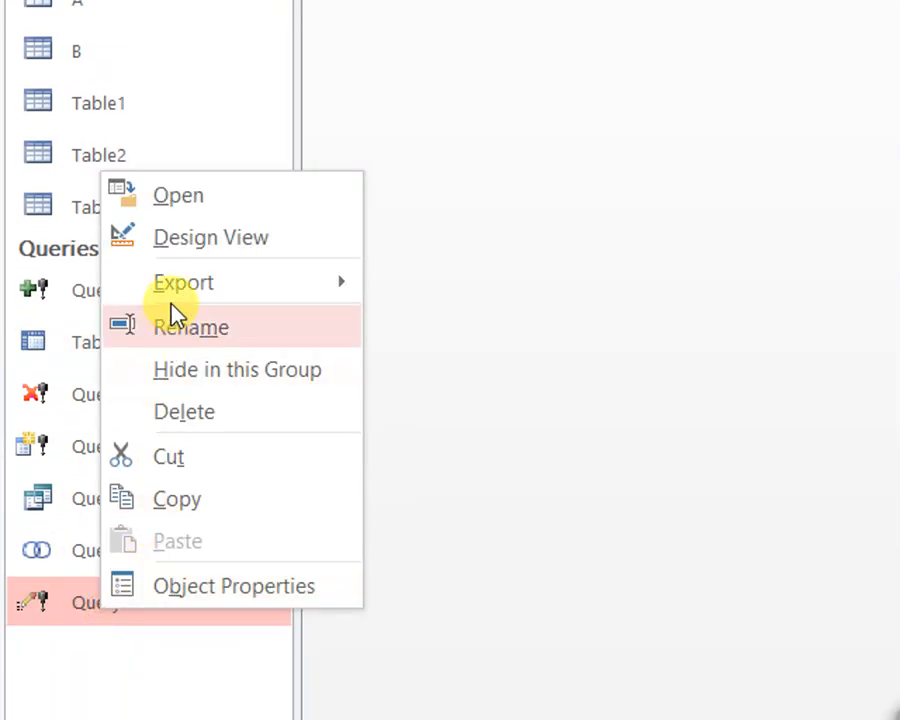
click(203, 240)
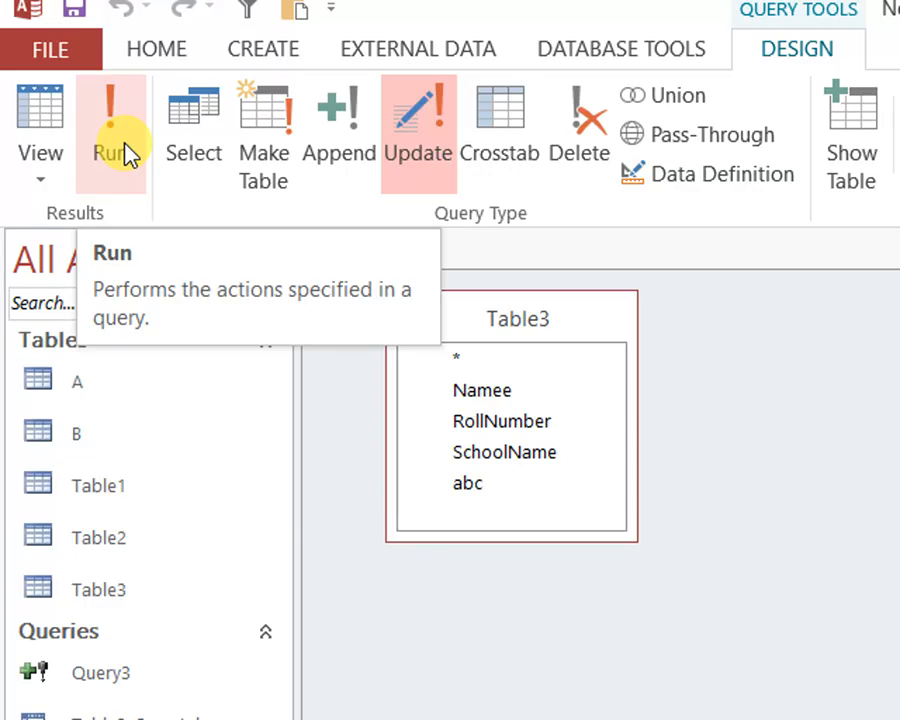
View Query4 as a datasheet, return to its design, and show its SQL statement
click(53, 120)
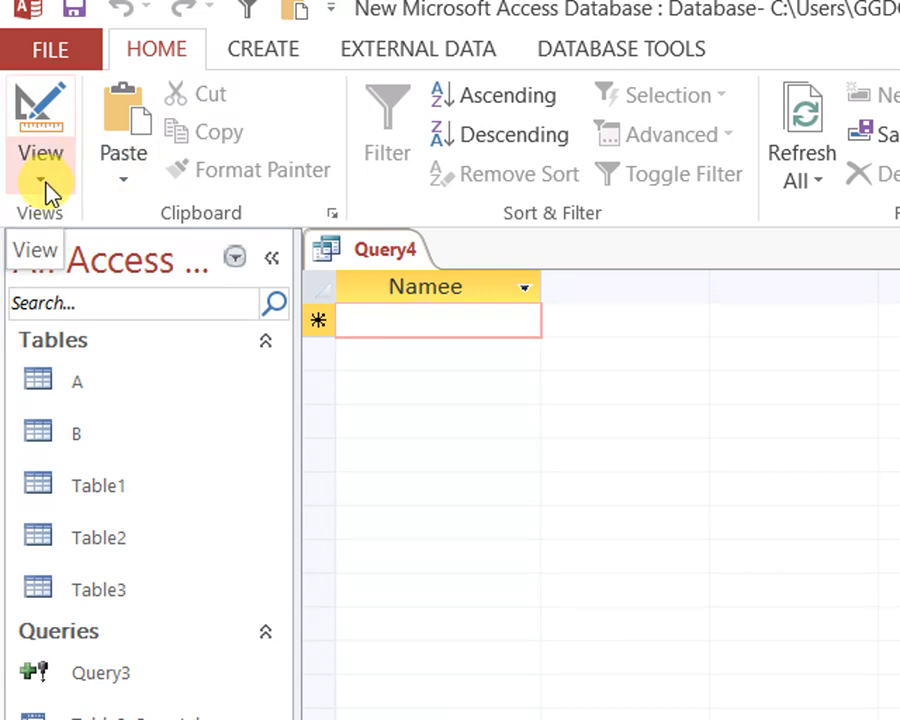
click(44, 183)
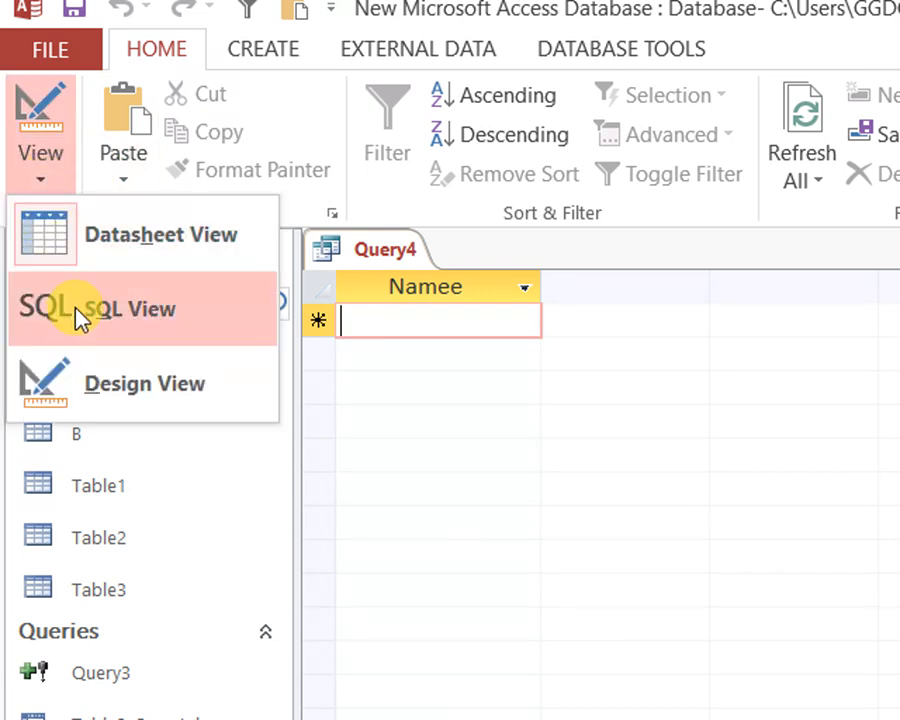
click(88, 405)
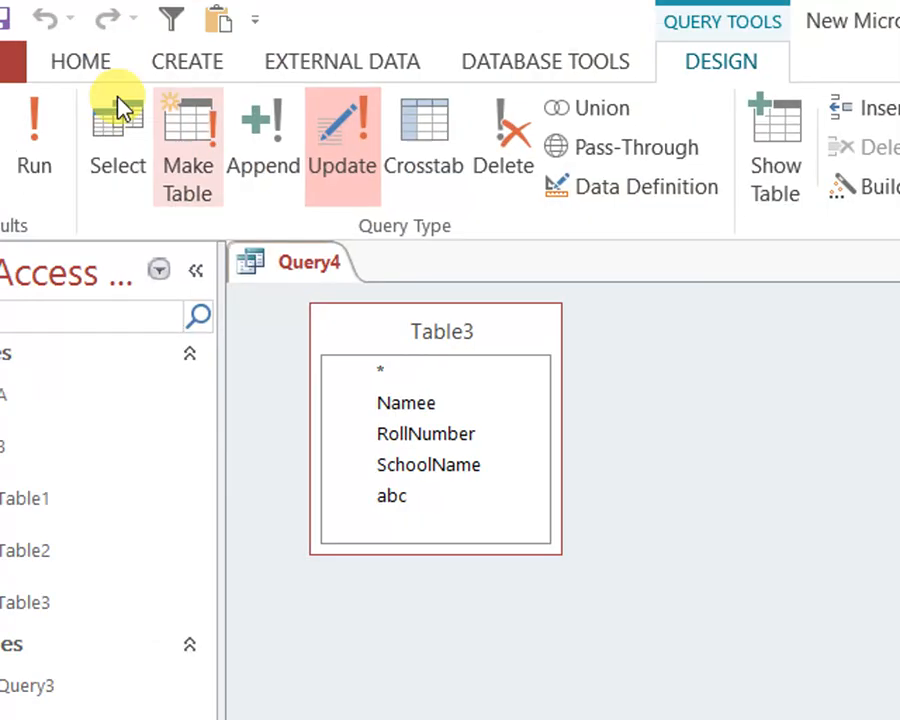
click(62, 187)
click(117, 320)
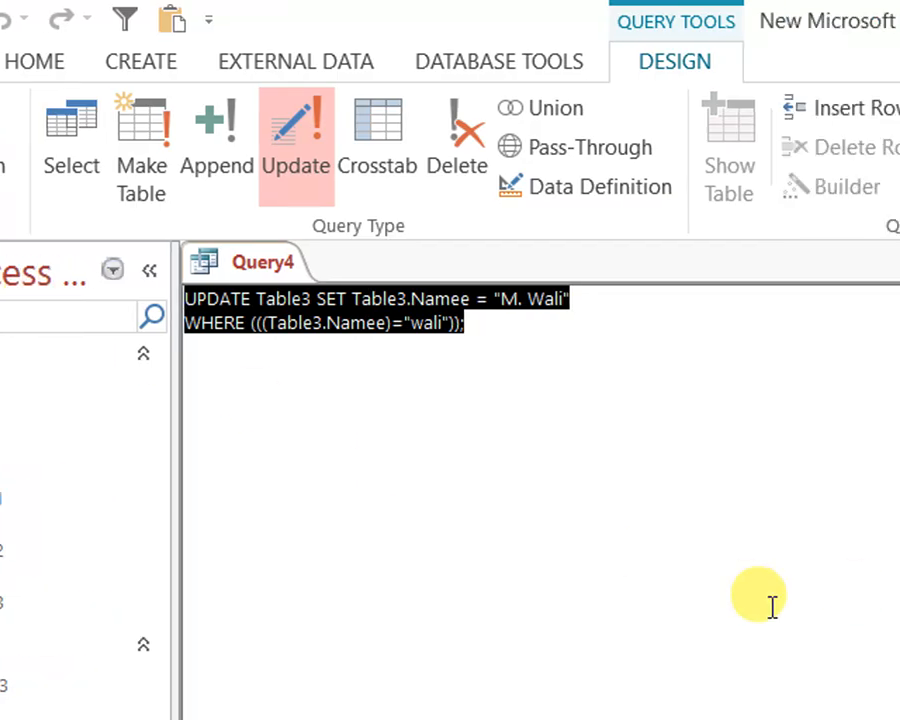
Examine Query4's SQL statement part by part: the UPDATE keyword, Table3, the SET clause on Namee and the new value
click(867, 587)
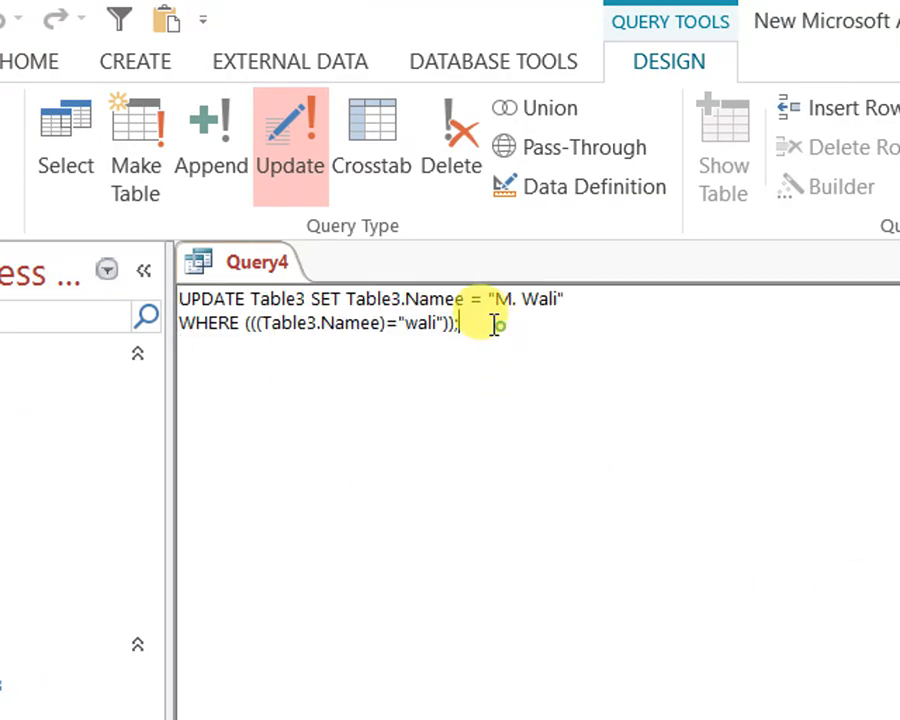
drag(494, 325, 151, 283)
click(412, 404)
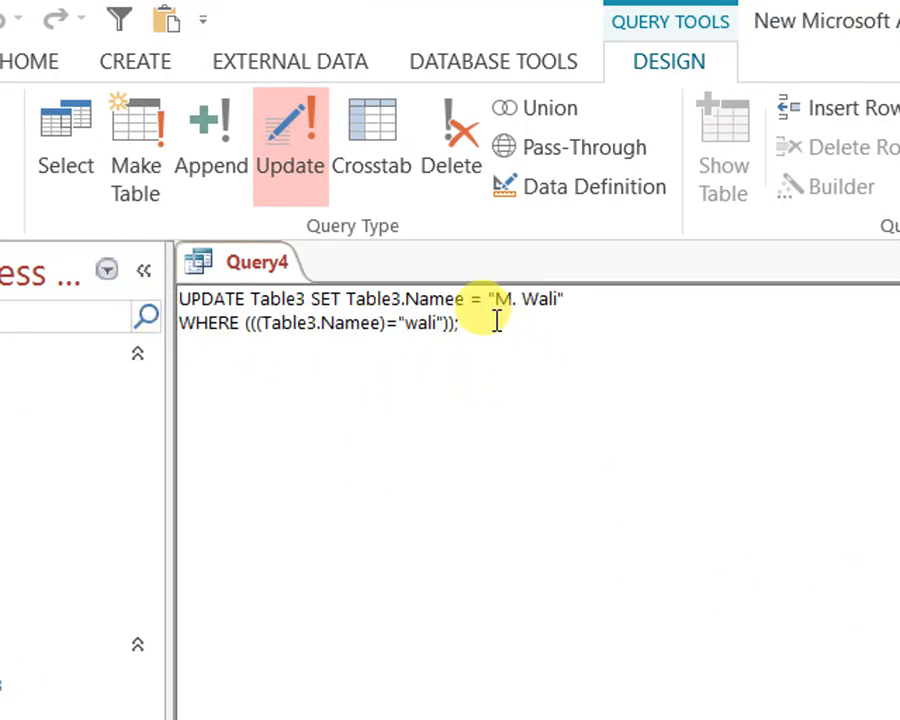
drag(497, 320, 154, 302)
click(277, 348)
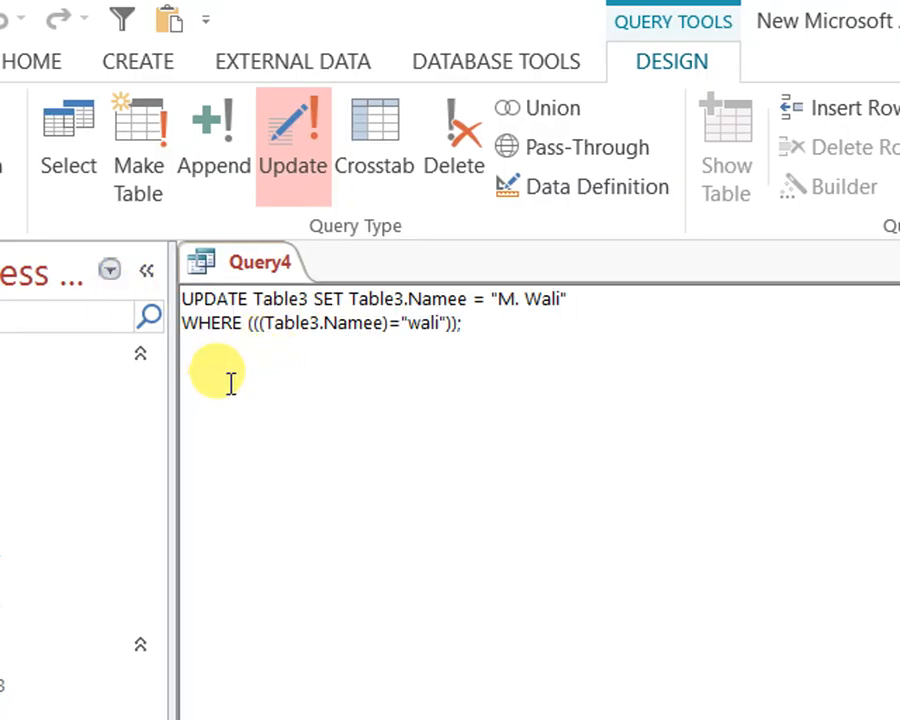
drag(249, 298, 144, 292)
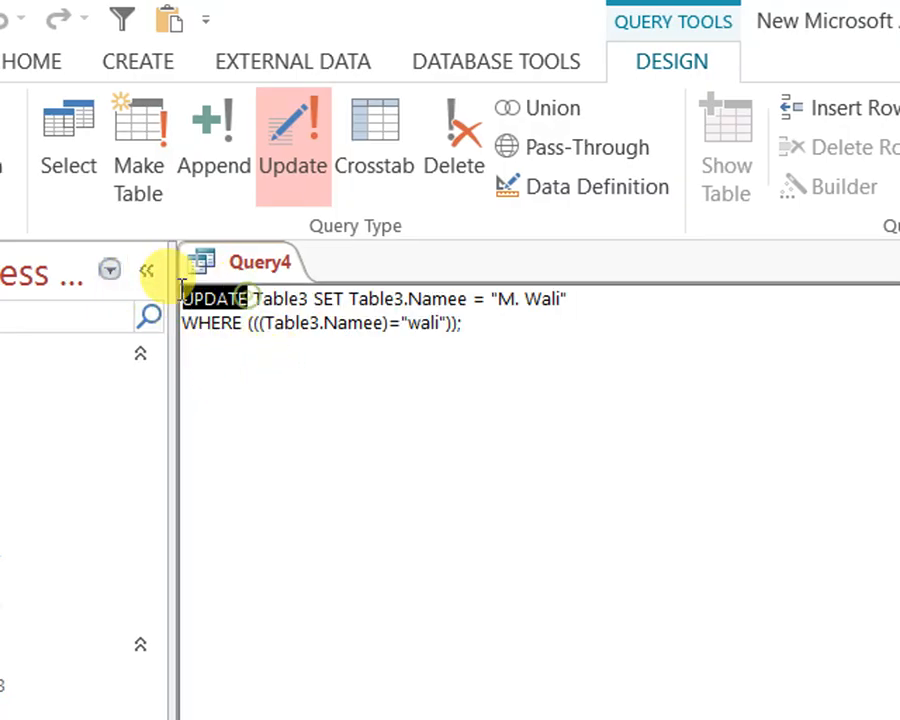
double_click(262, 298)
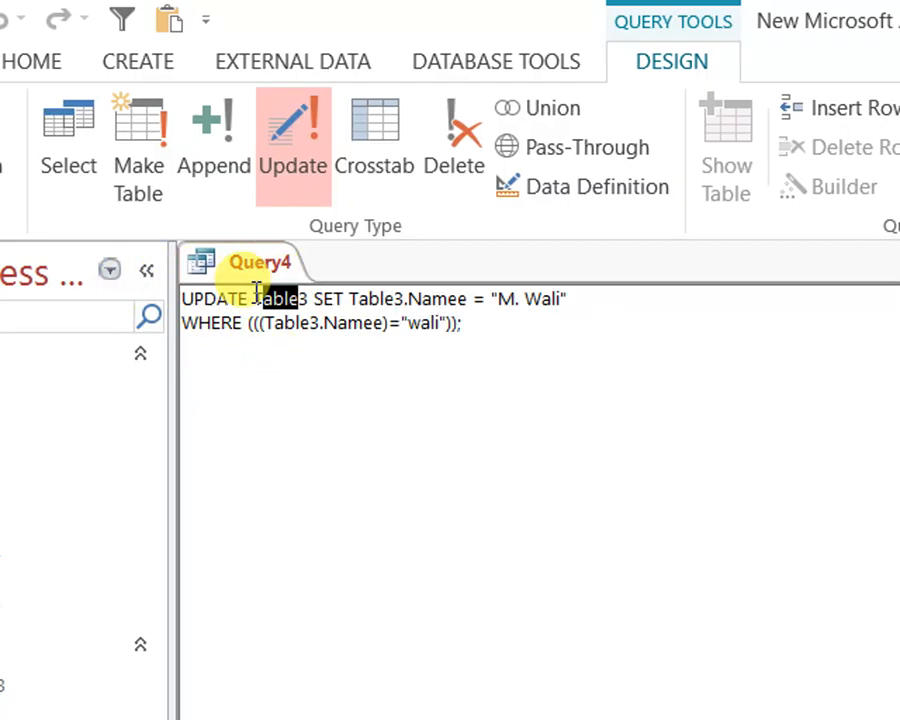
double_click(330, 298)
drag(340, 298, 467, 302)
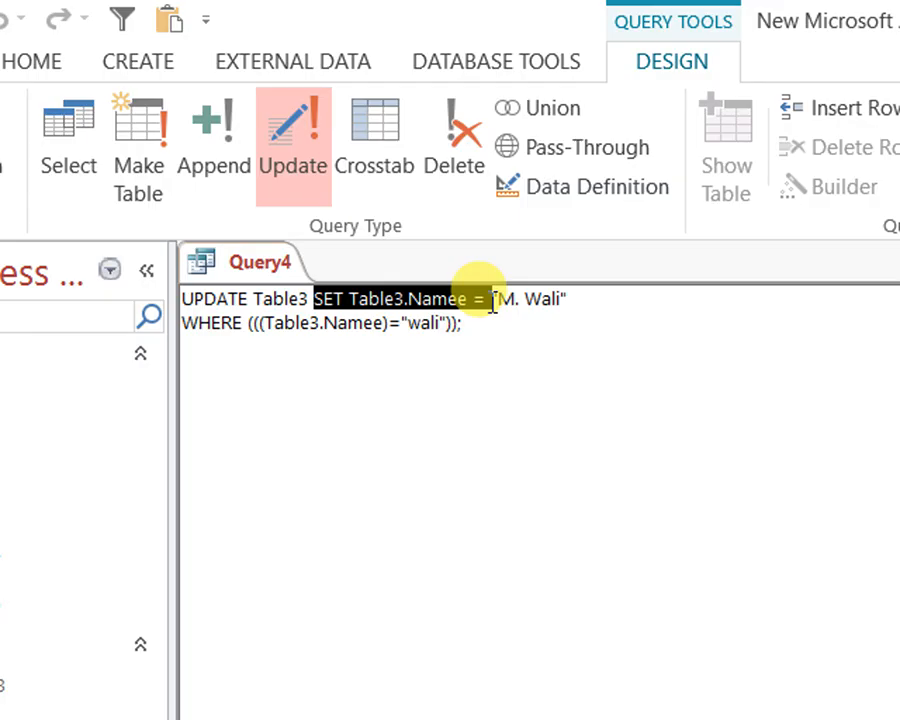
click(474, 300)
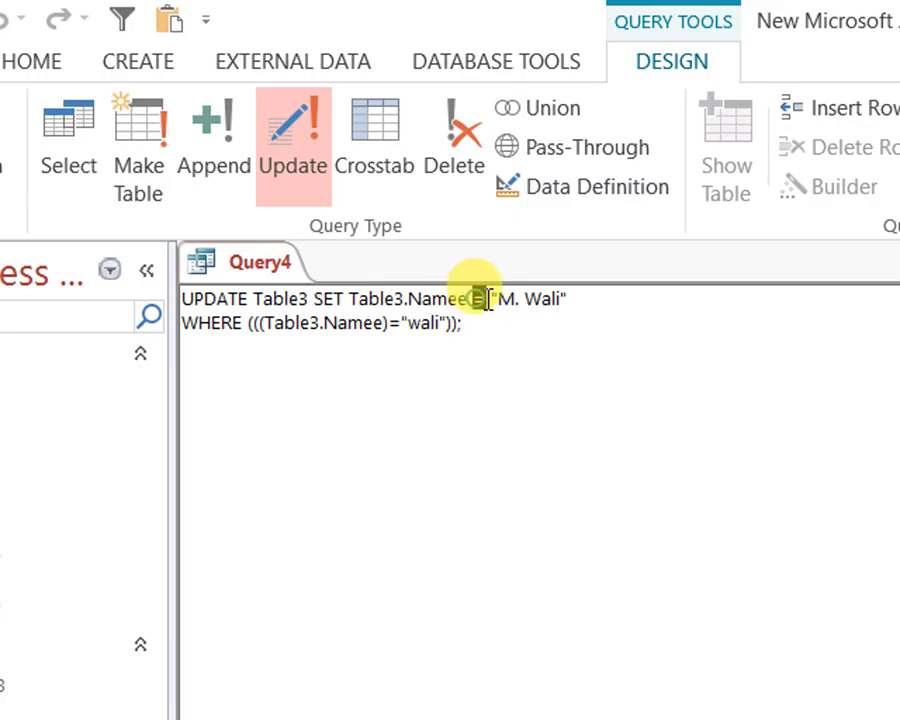
drag(582, 298, 486, 299)
click(536, 359)
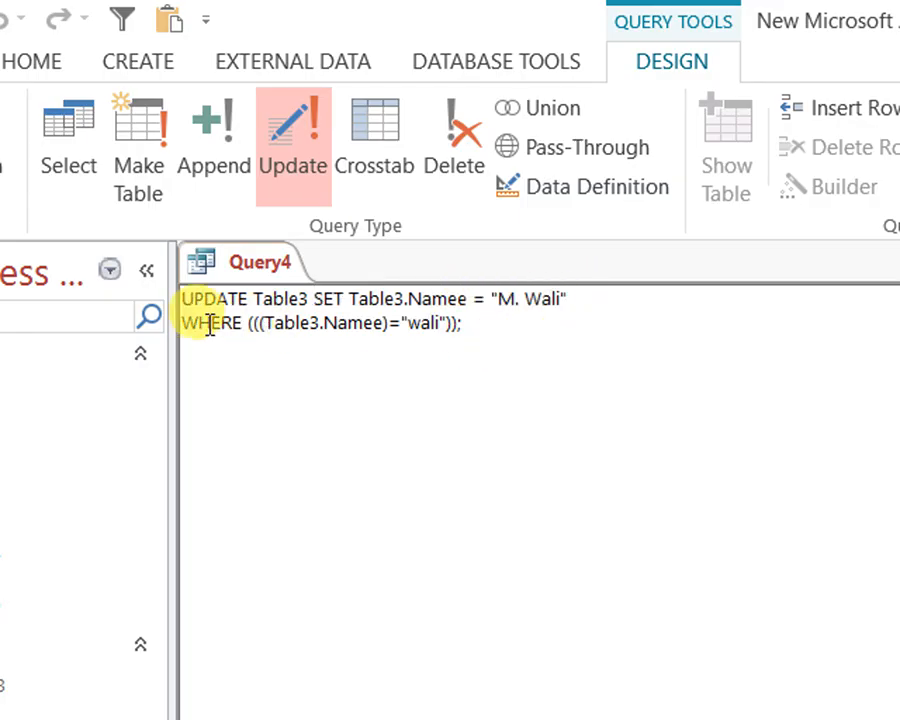
Examine the WHERE condition on Table3.Namee, and review Query4's full UPDATE statement
drag(201, 323, 461, 323)
click(321, 342)
click(400, 320)
drag(399, 326, 150, 286)
drag(472, 332, 141, 291)
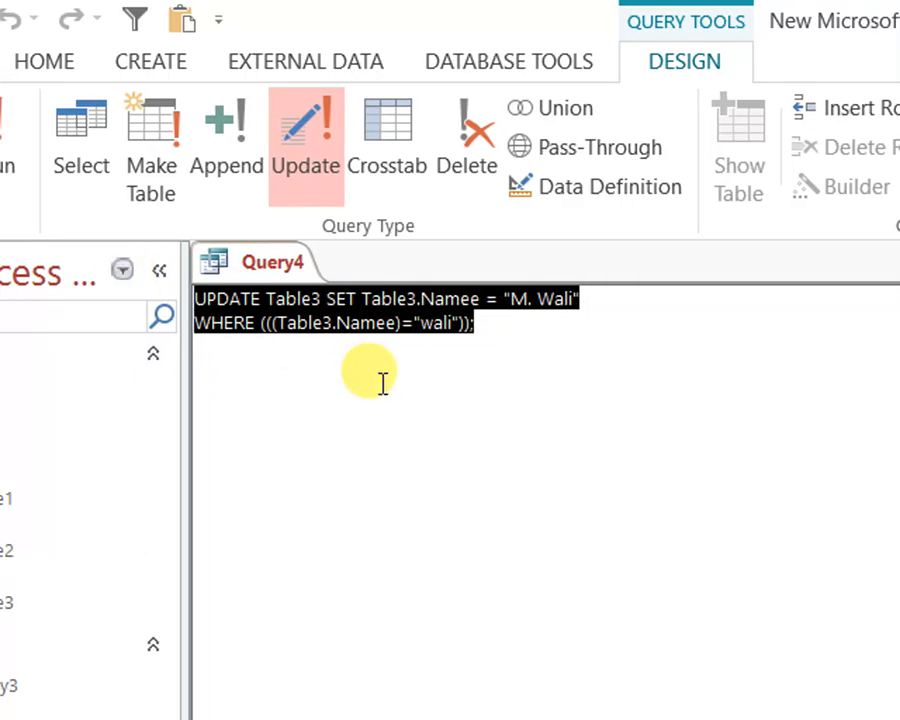
click(360, 325)
View Query4 as a datasheet once more, and close the query
click(50, 128)
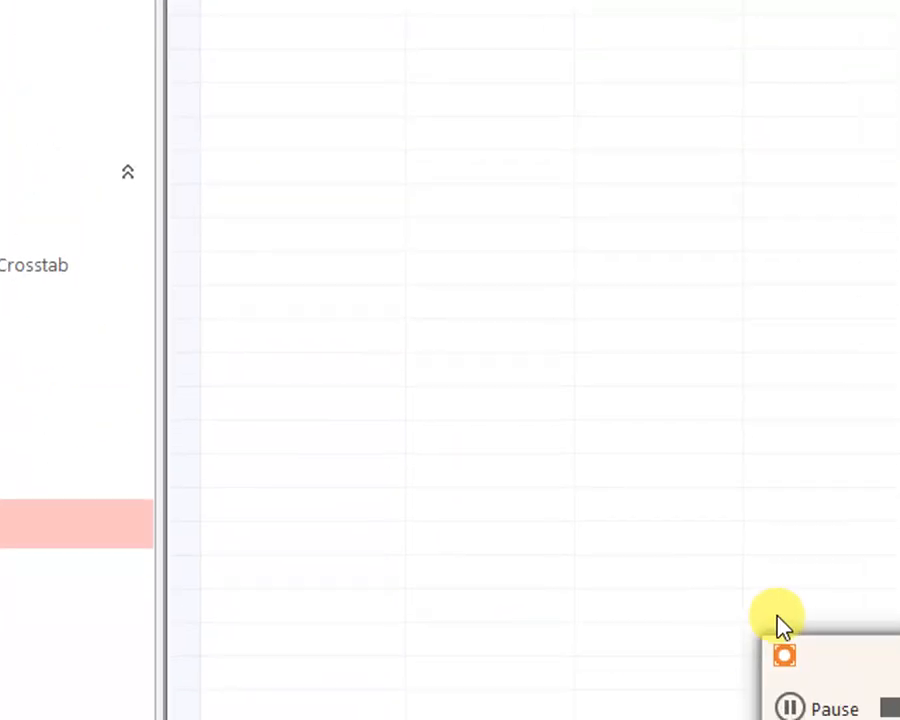
right_click(372, 260)
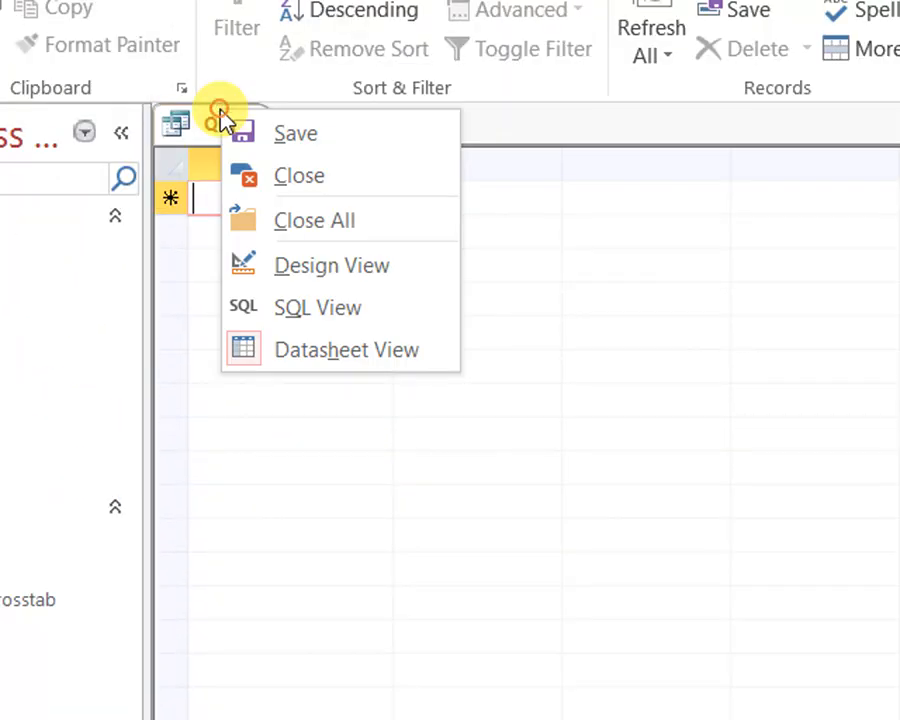
click(347, 272)
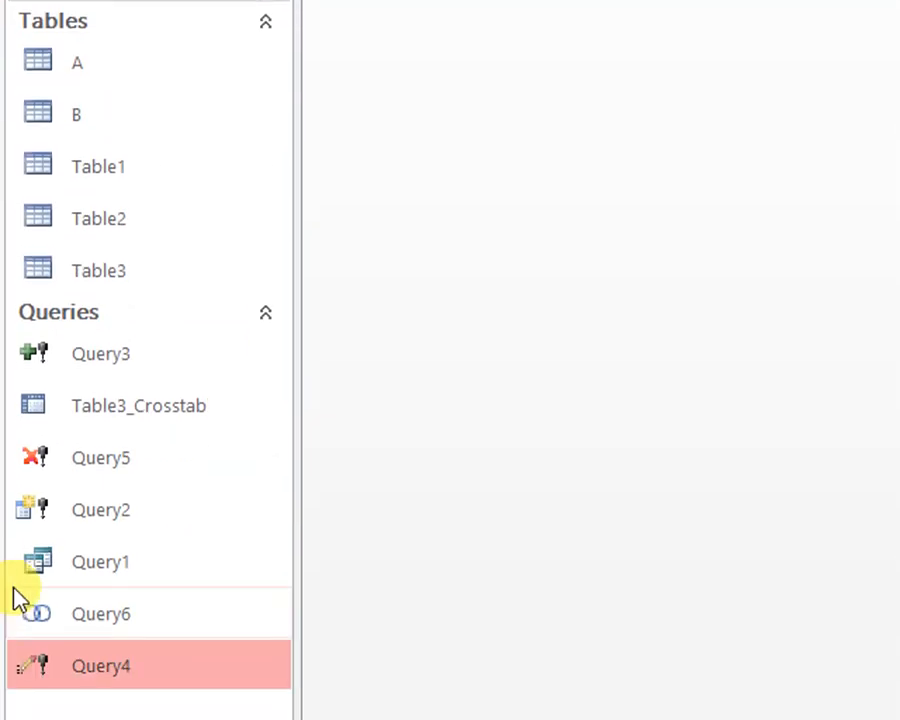
Reopen the union query Query6 in Design View and show its rows as a datasheet
right_click(90, 612)
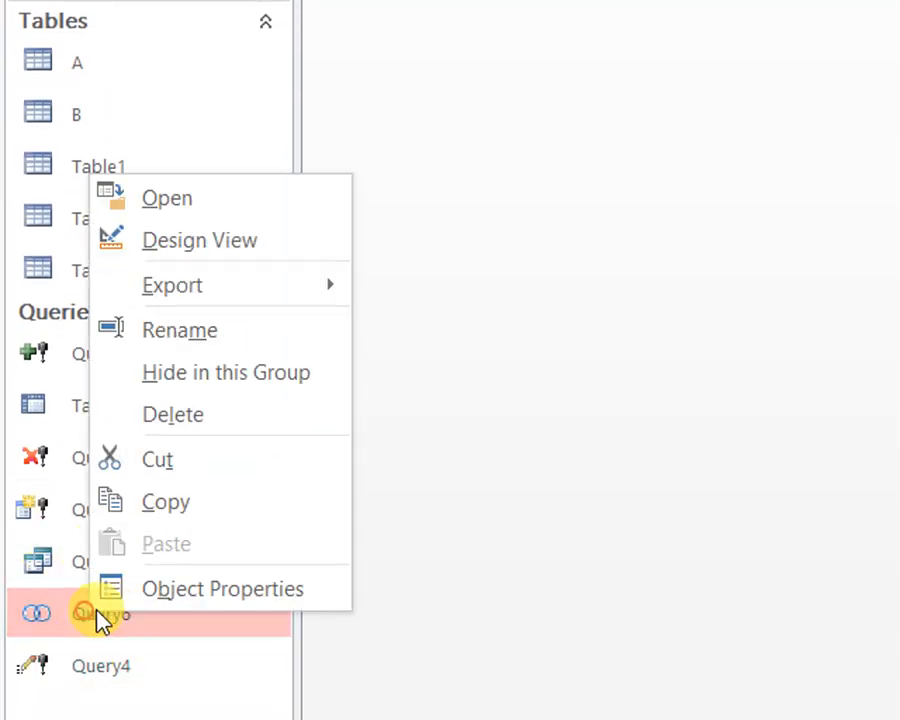
click(222, 260)
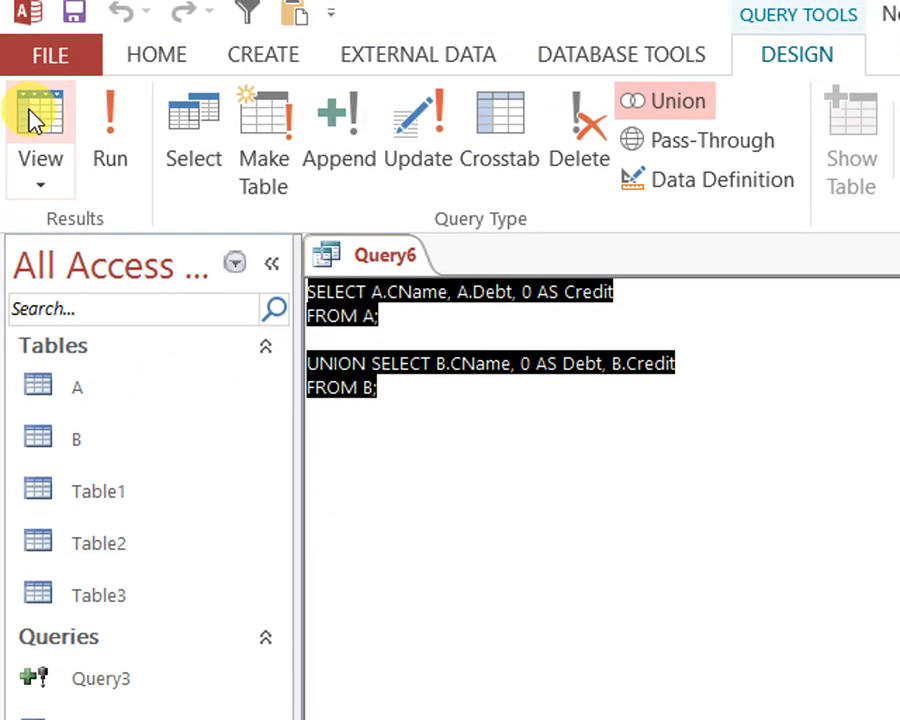
click(32, 110)
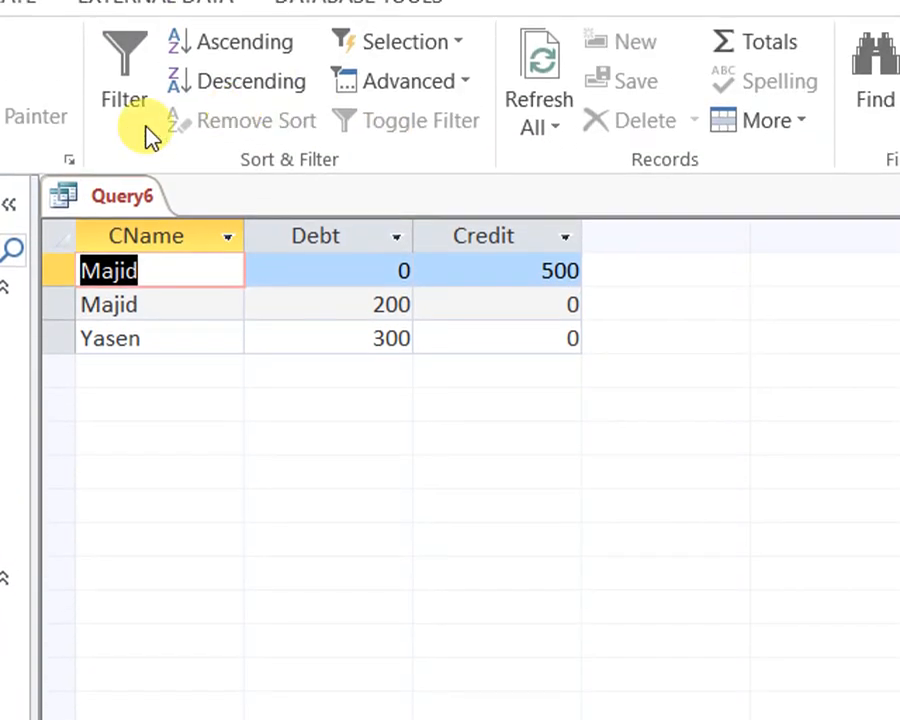
right_click(385, 4)
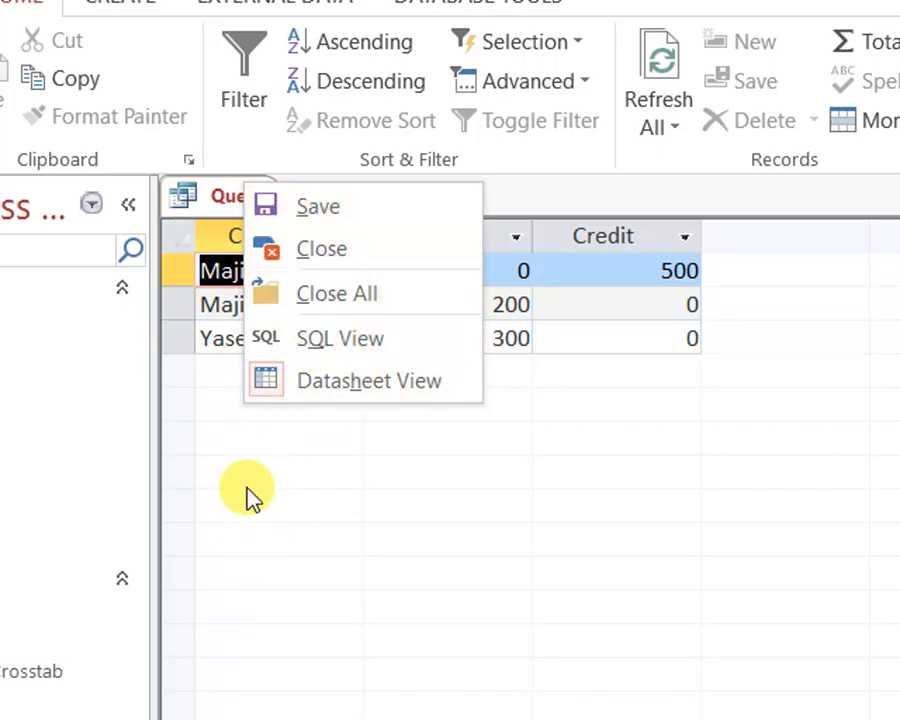
click(313, 560)
Show Query6 in SQL view and examine the table A SELECT statement and the UNION SELECT on table B
right_click(250, 199)
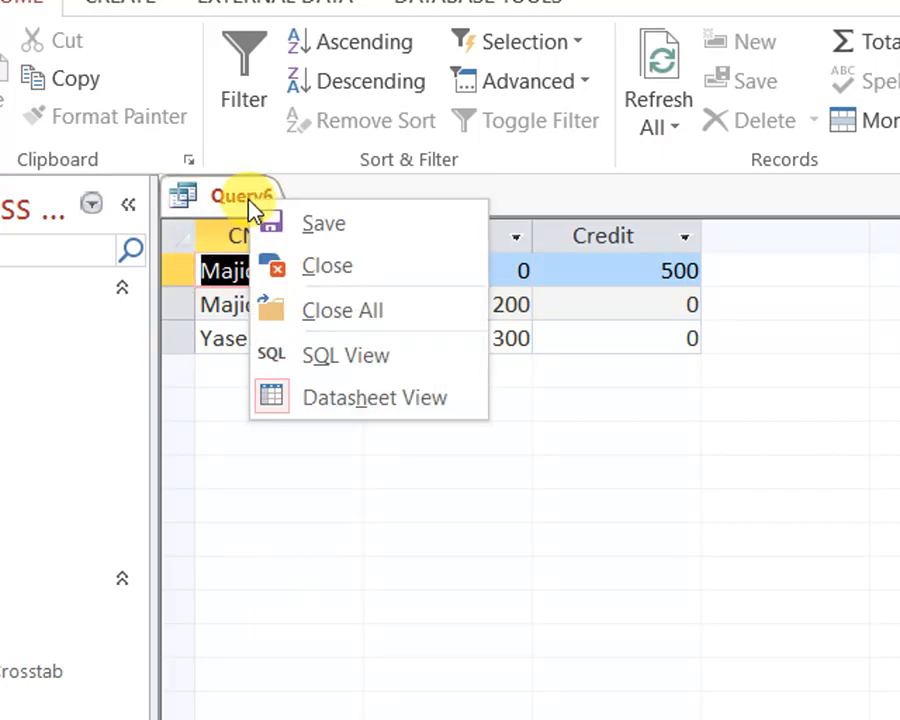
click(340, 375)
drag(276, 258, 75, 222)
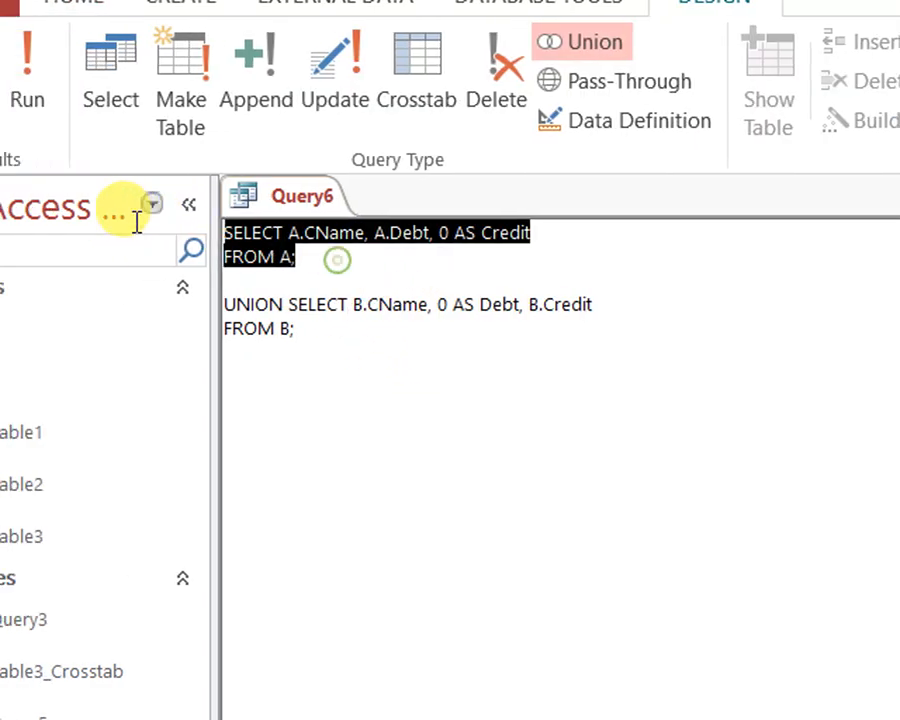
click(374, 384)
drag(374, 384, 201, 342)
click(412, 464)
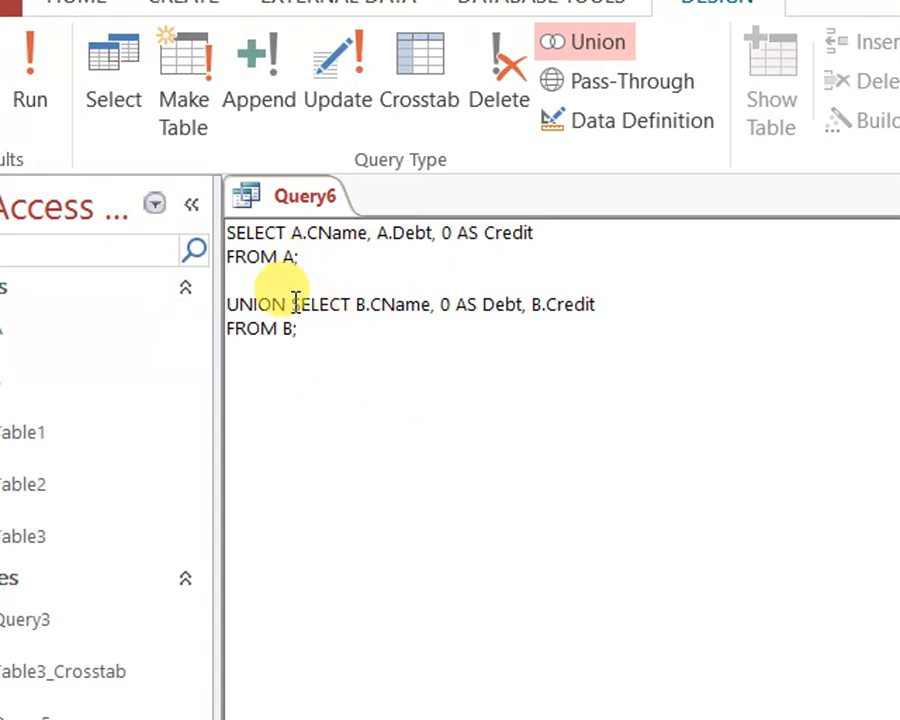
Try to place UNION on its own line above the table B SELECT statement in Query6, and close the query
click(288, 303)
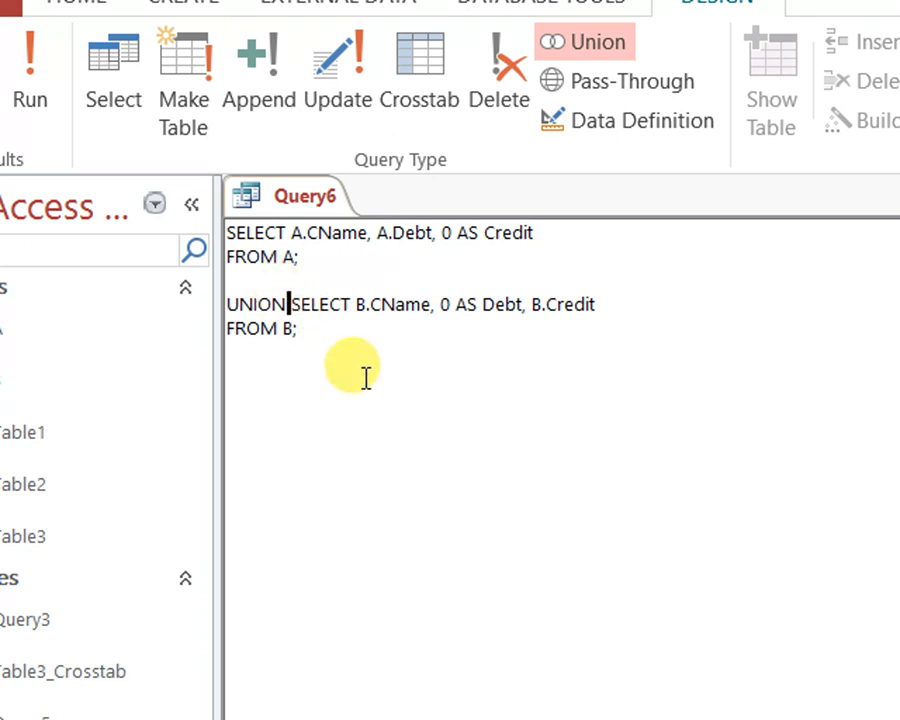
key(Return)
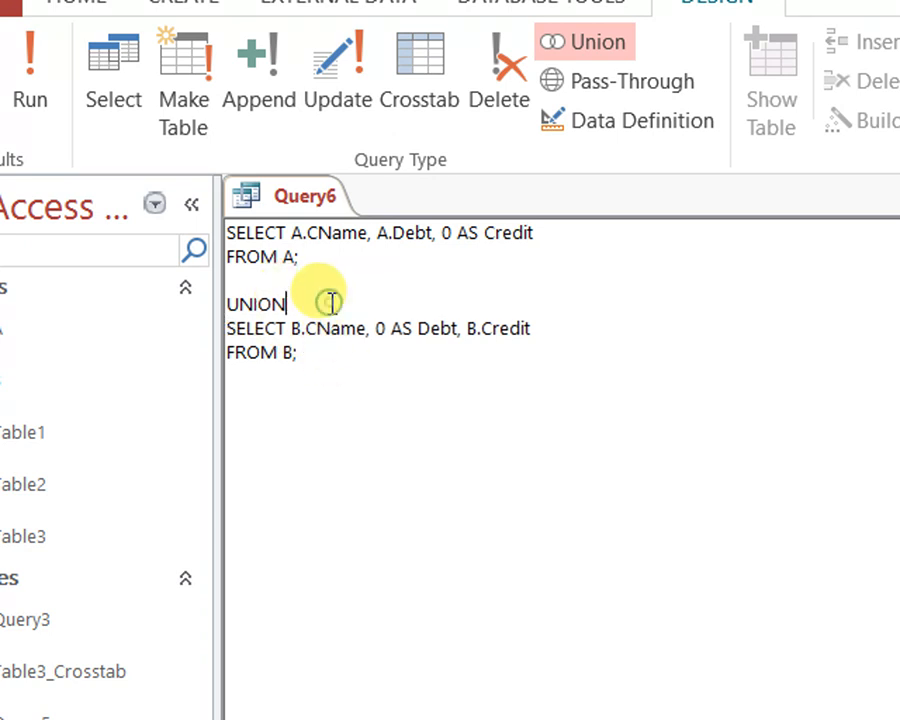
key(Return)
drag(396, 434, 235, 201)
right_click(308, 186)
click(321, 189)
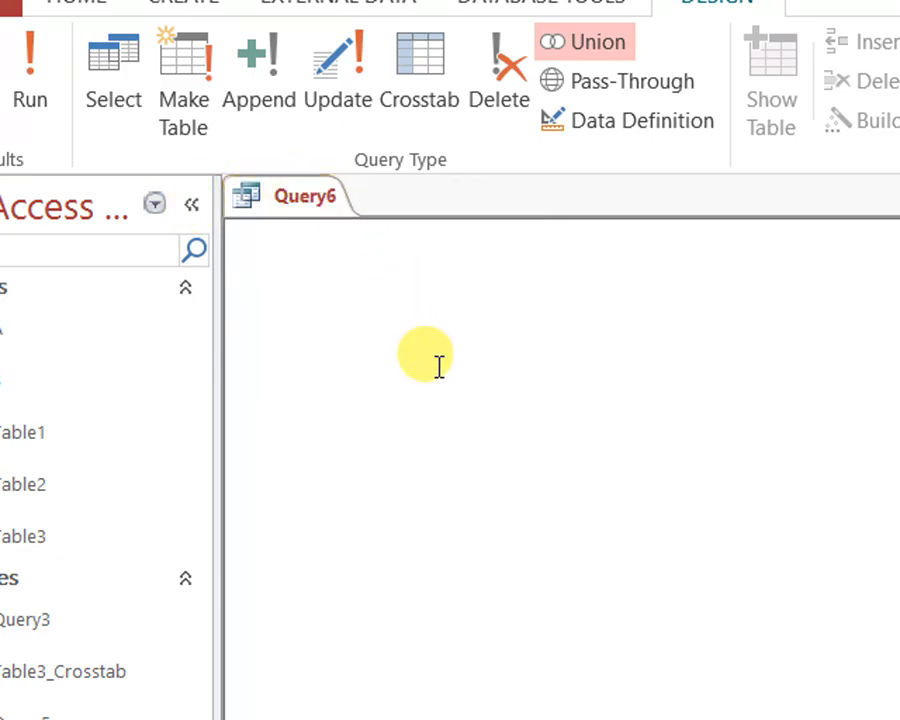
right_click(287, 210)
click(370, 262)
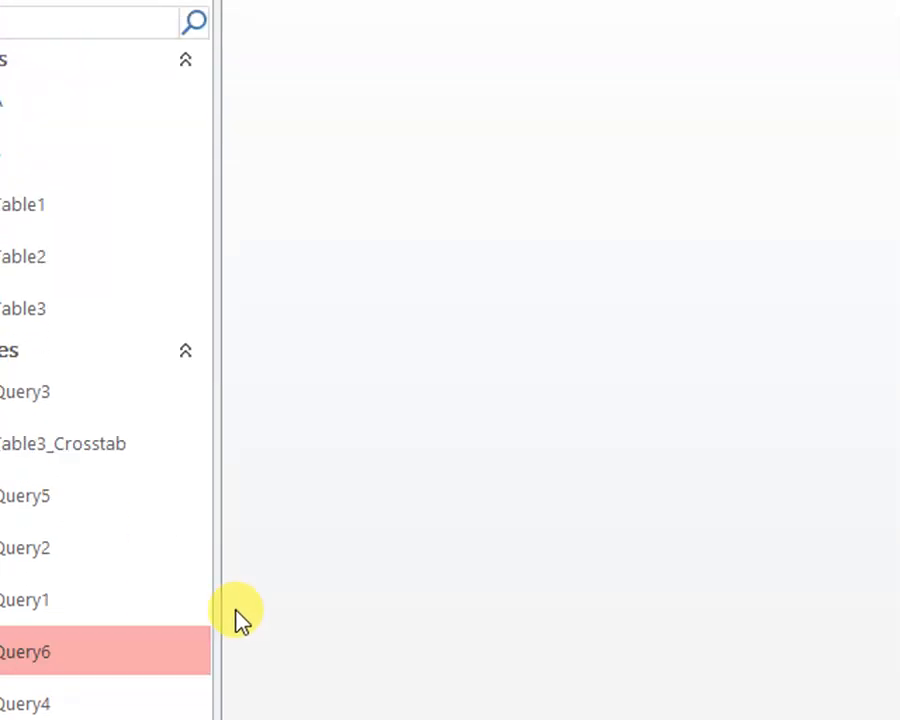
Reopen Query6 in Design View, compare the field lists of its table A and table B SELECT statements, and close it
right_click(90, 652)
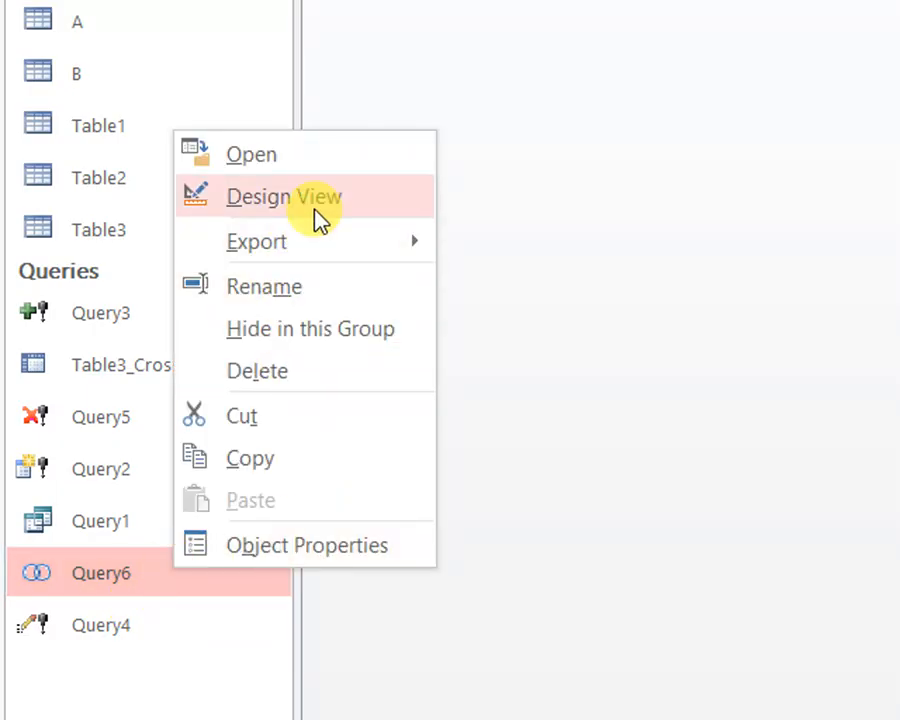
click(318, 220)
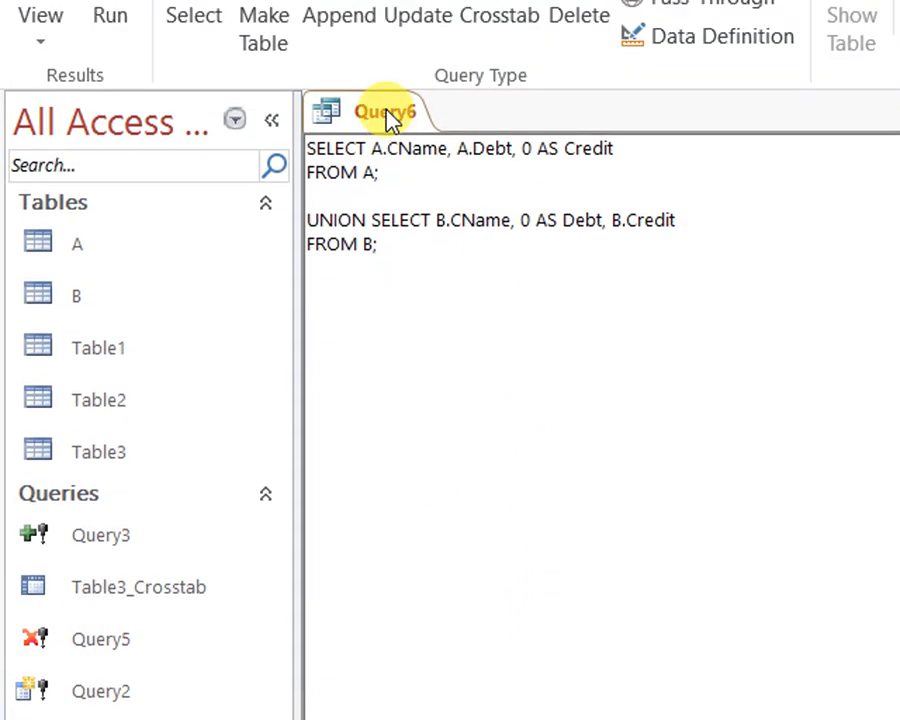
drag(372, 148, 624, 148)
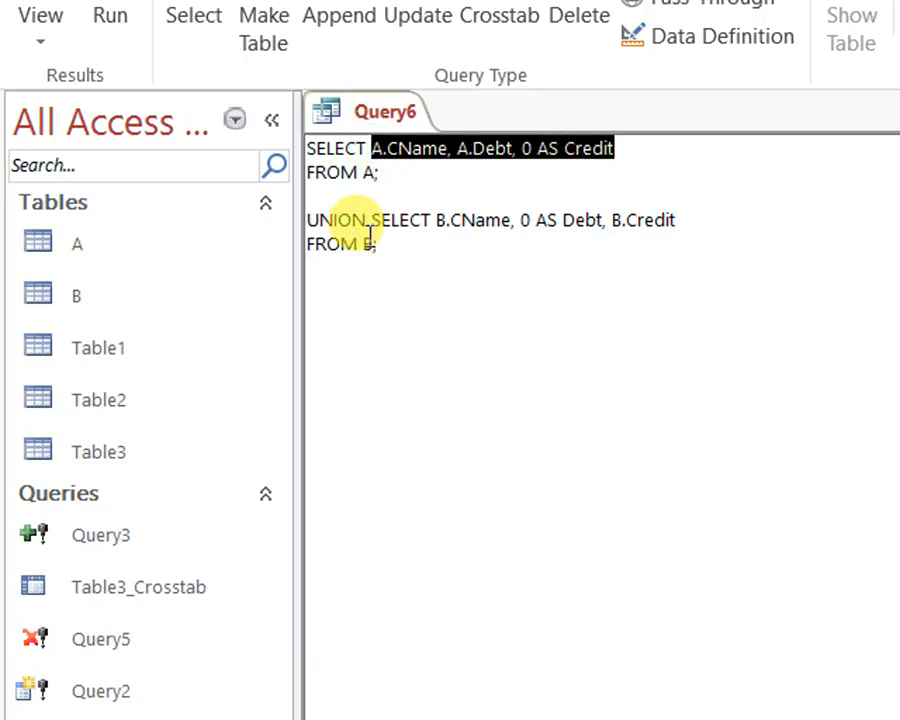
drag(370, 220, 714, 224)
click(458, 375)
right_click(383, 113)
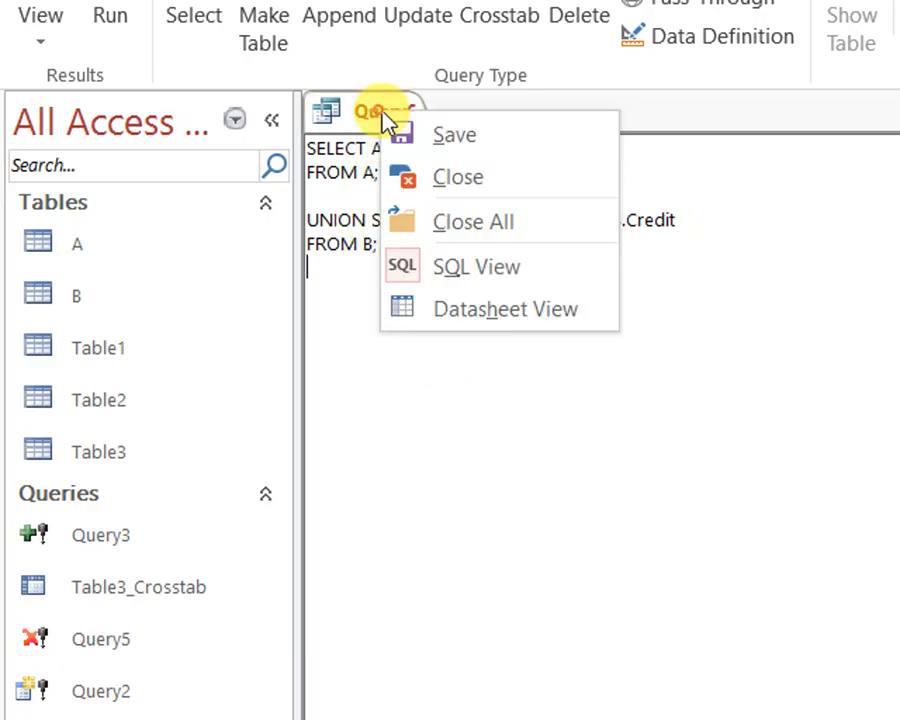
click(444, 177)
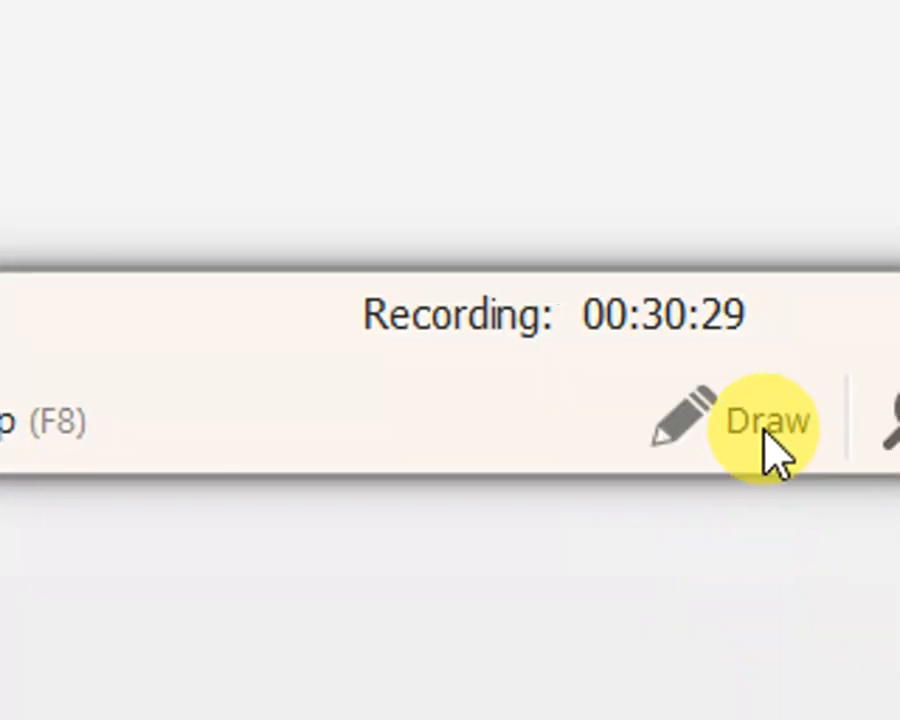
click(760, 428)
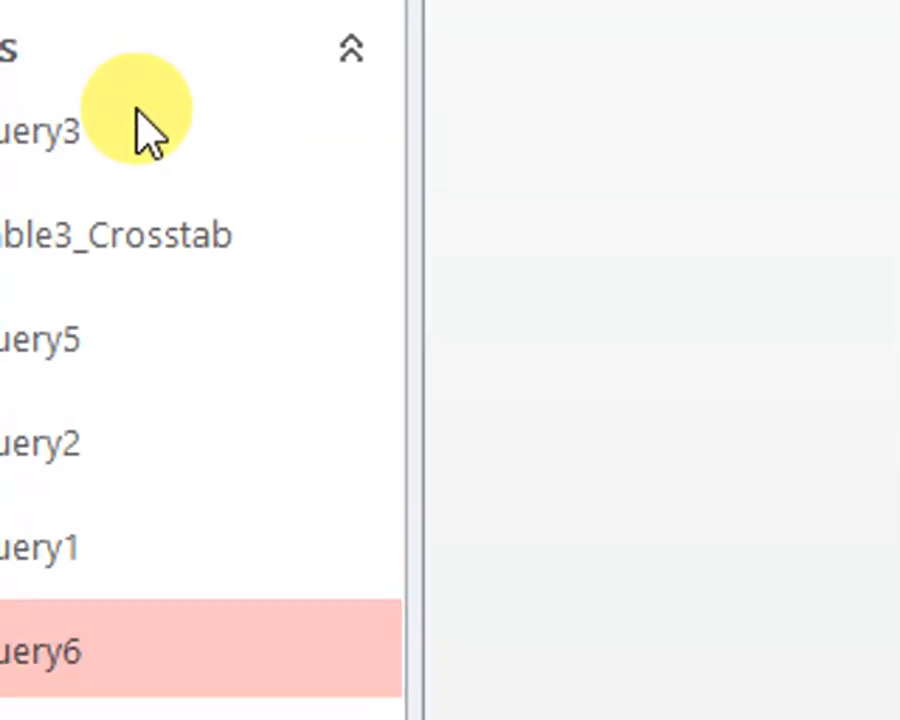
mouse_move(570, 290)
mouse_down()
mouse_move(362, 254)
mouse_move(283, 275)
mouse_move(111, 277)
mouse_move(408, 290)
mouse_move(288, 275)
mouse_up()
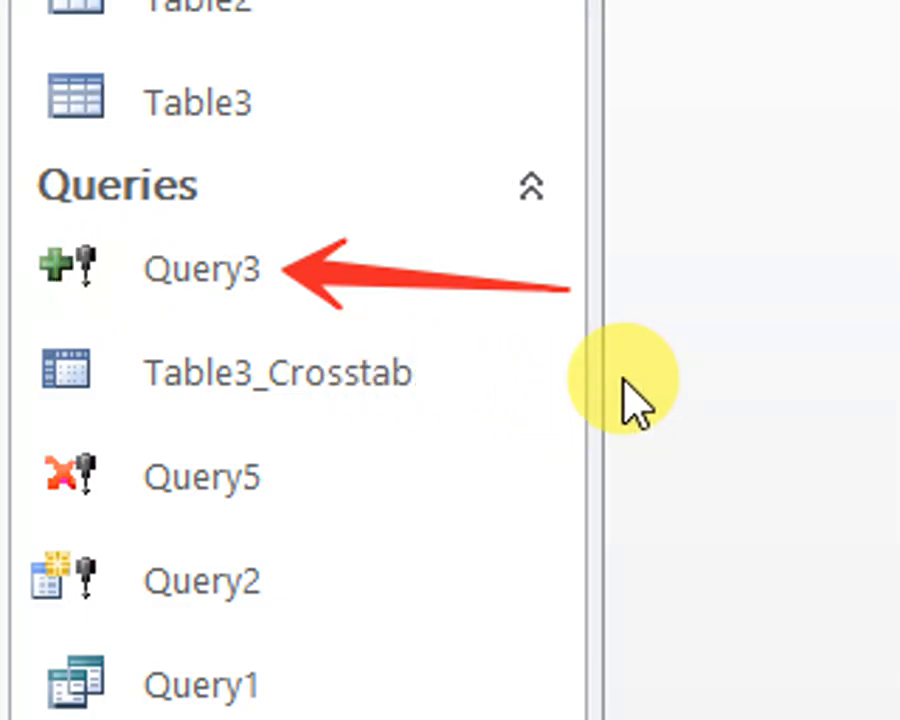
mouse_move(647, 376)
mouse_down()
mouse_move(500, 368)
mouse_move(444, 372)
mouse_move(439, 381)
mouse_up()
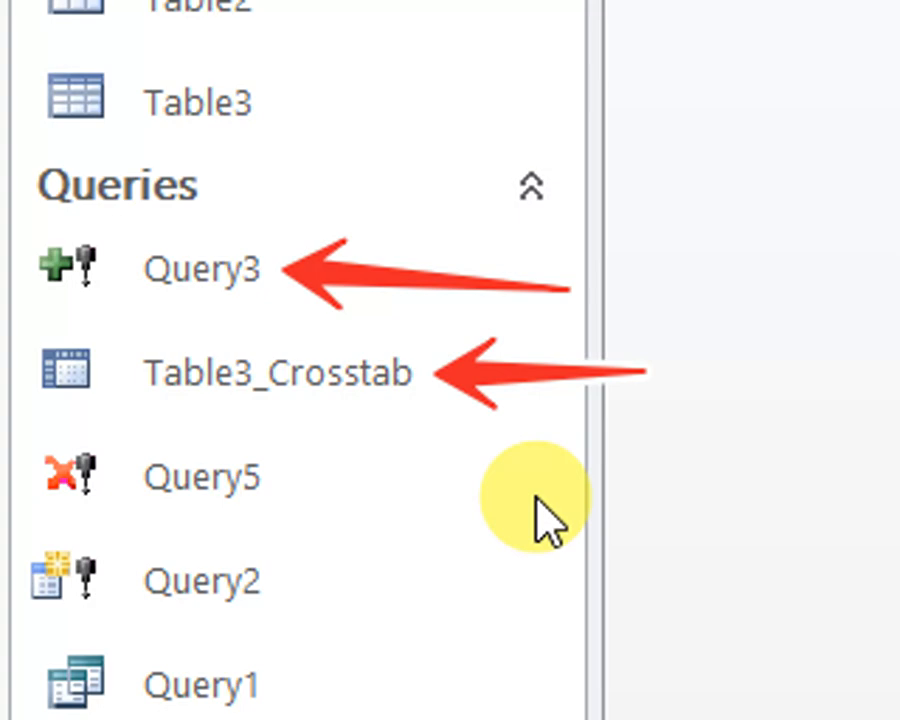
mouse_move(812, 543)
mouse_down()
mouse_move(458, 488)
mouse_move(308, 515)
mouse_up()
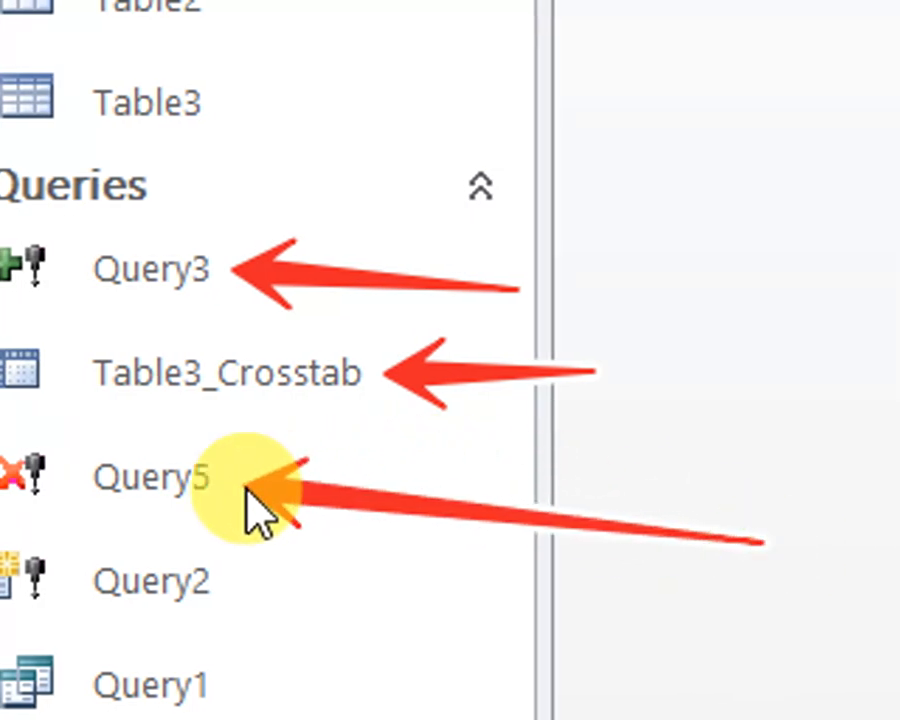
drag(584, 664, 248, 597)
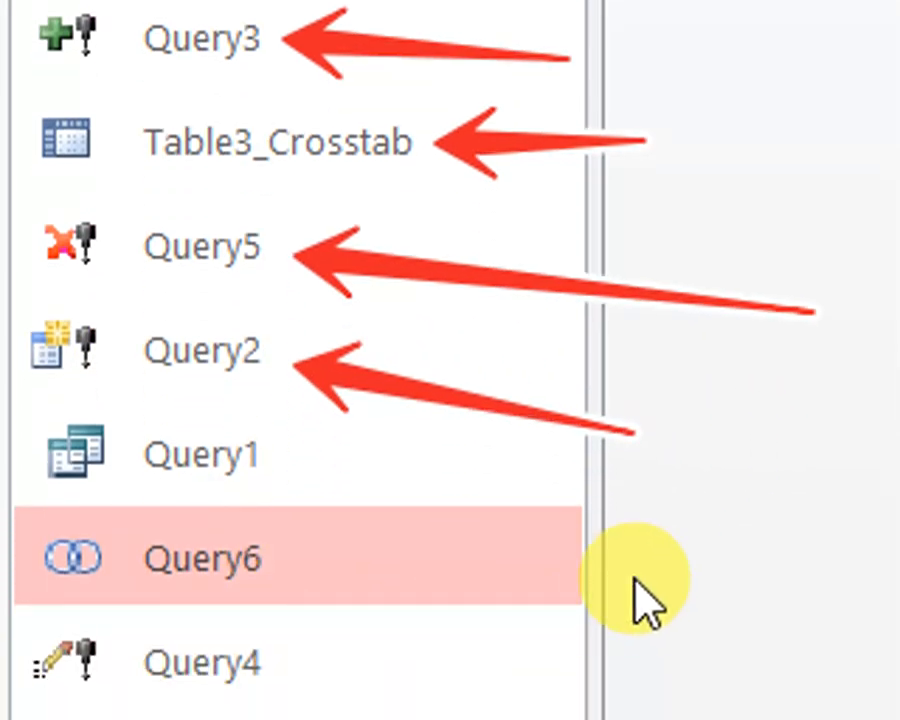
drag(616, 710, 276, 606)
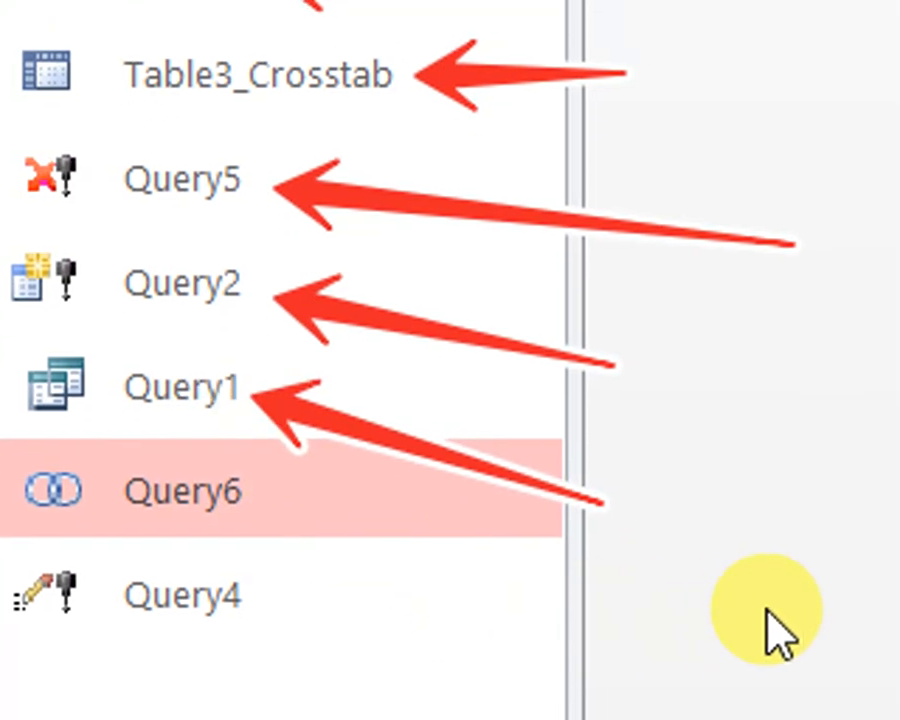
drag(720, 551, 356, 556)
drag(333, 485, 258, 482)
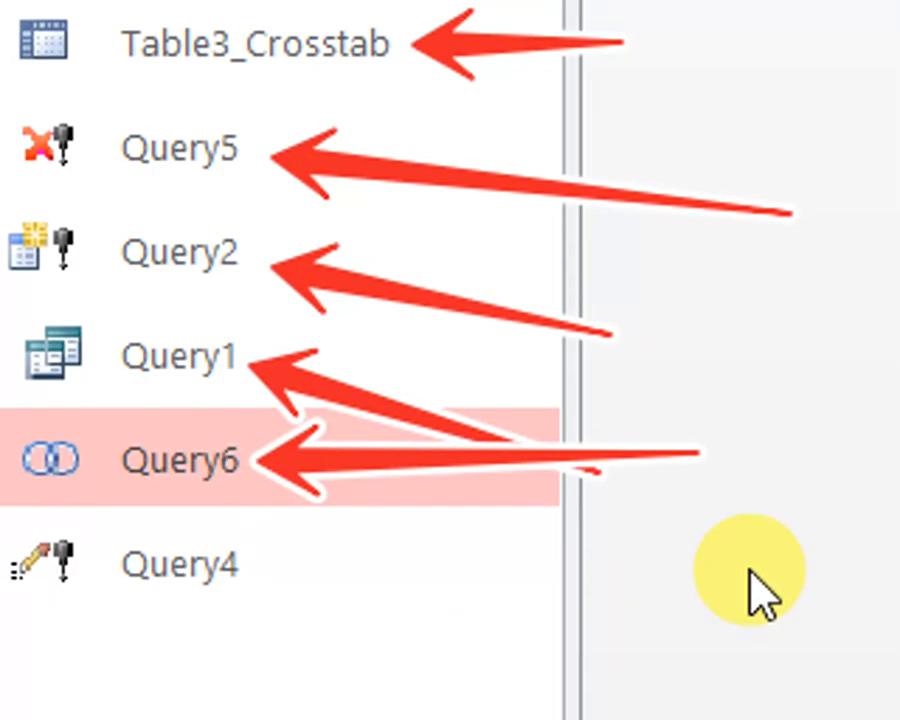
drag(748, 568, 262, 565)
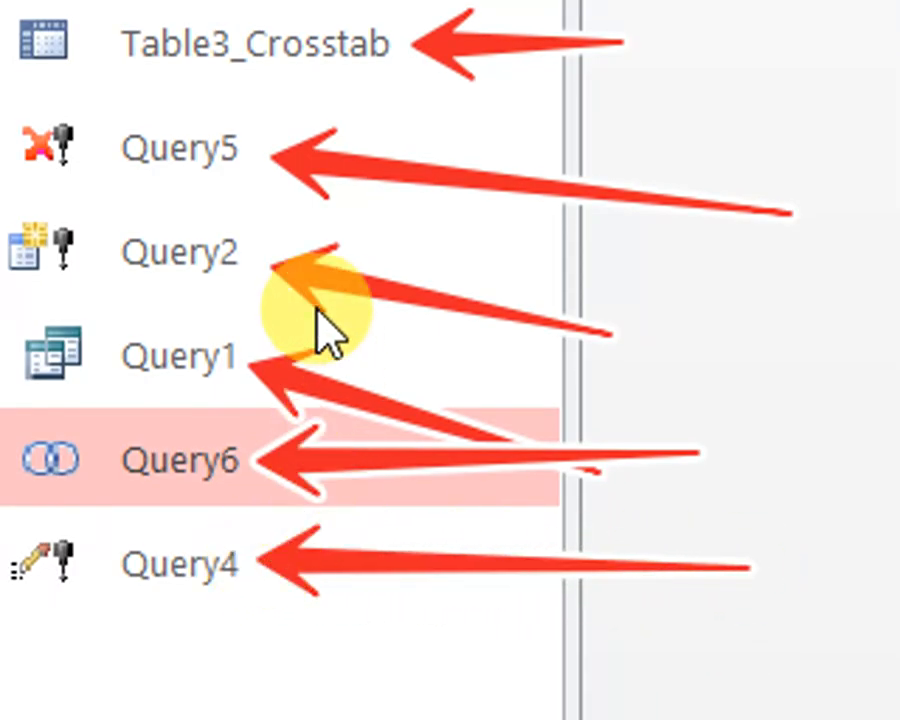